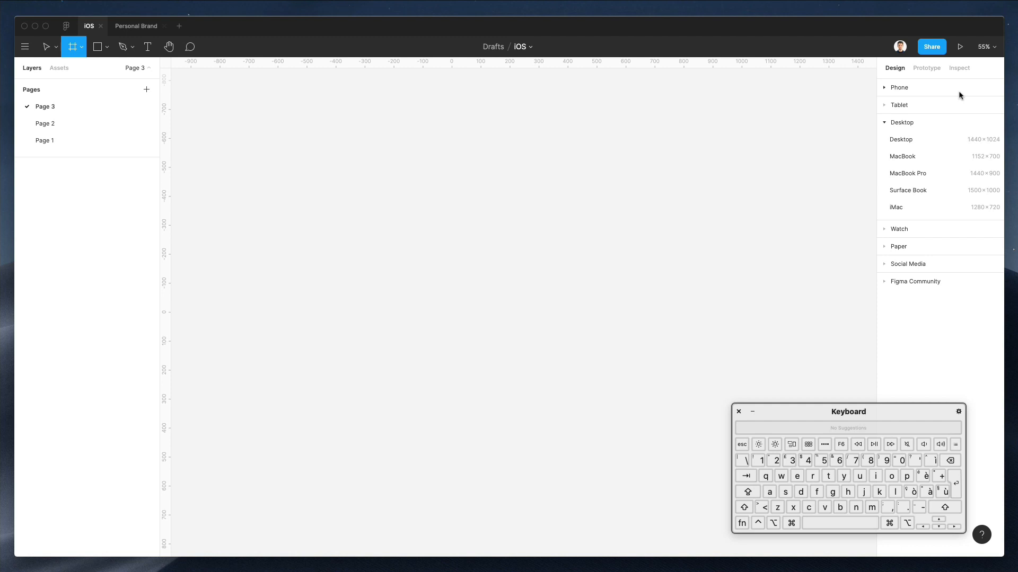
Create an iPhone 11 Pro / X frame from the phone presets on the empty canvas
left_click(884, 88)
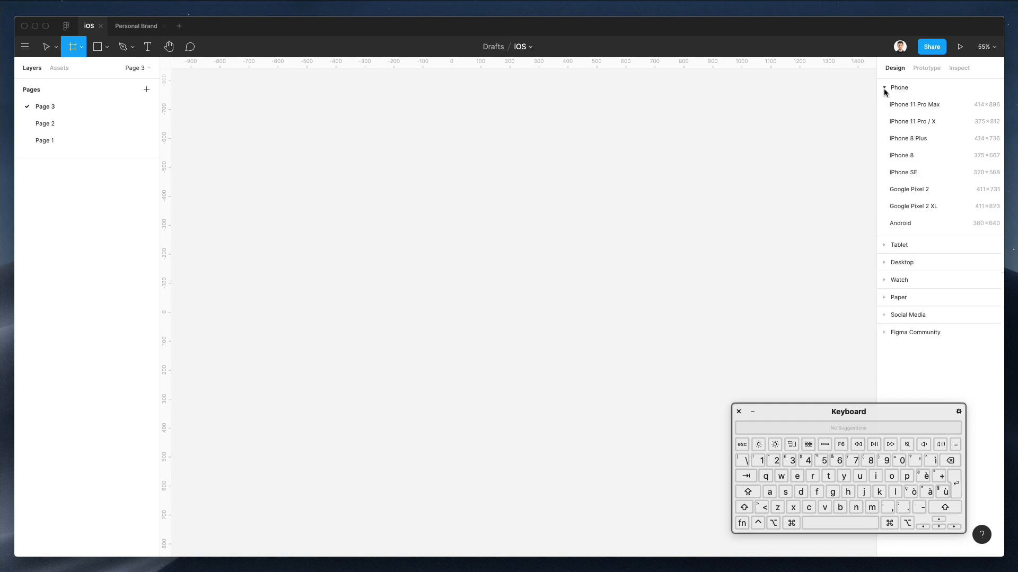
left_click(911, 123)
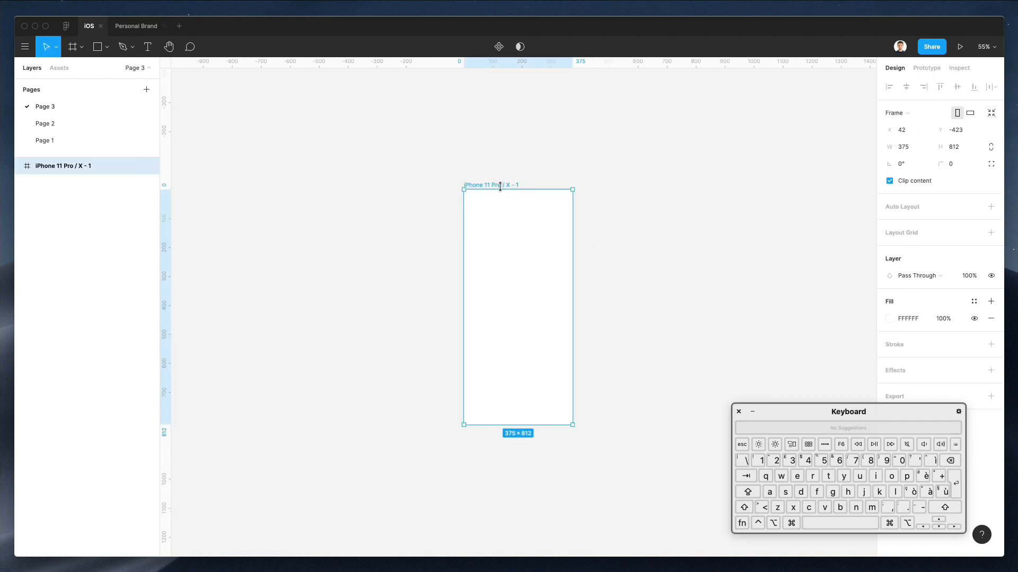
scroll(600, 226, "up", 5)
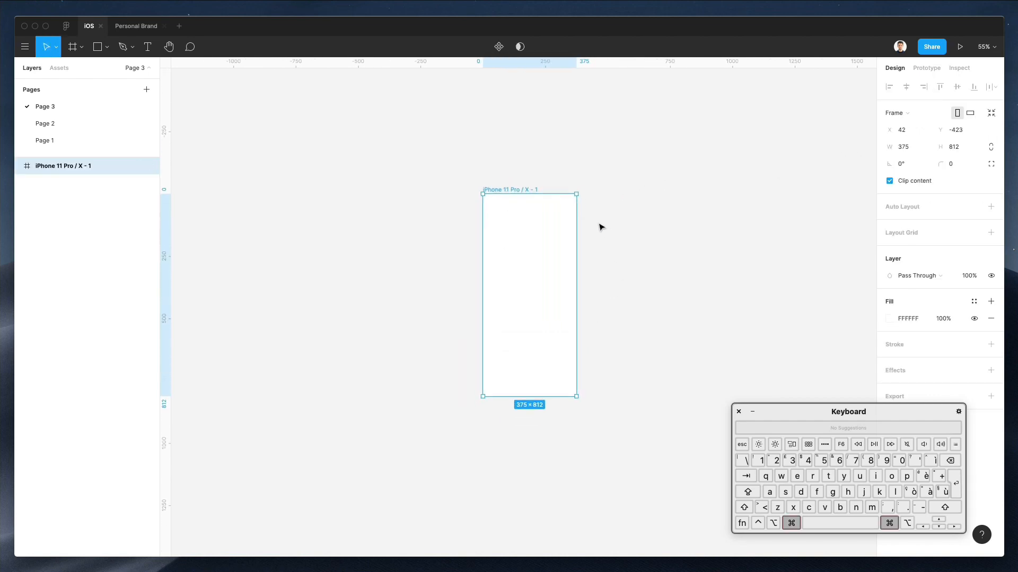
Rename the iPhone frame as 1
double_click(67, 166)
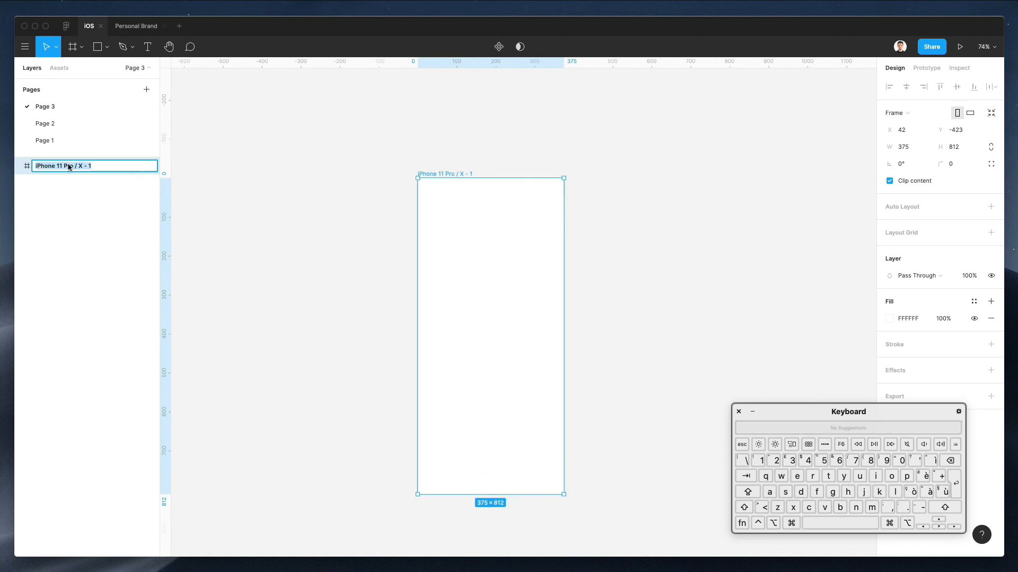
type("1")
key("Return")
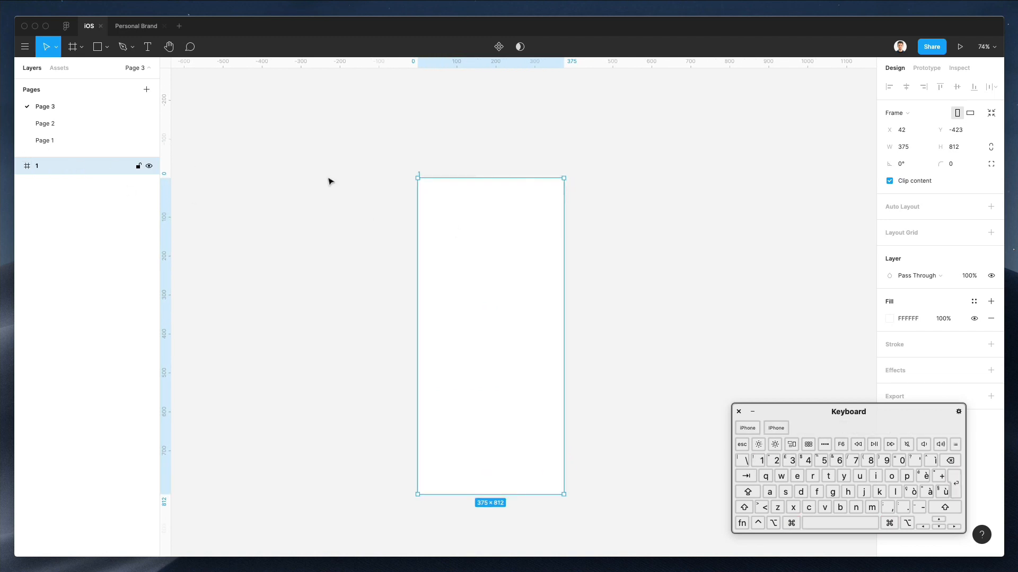
left_click(369, 213)
Add a text layer reading "Market Analysis" in the upper part of frame 1
scroll(368, 212, "right", 2)
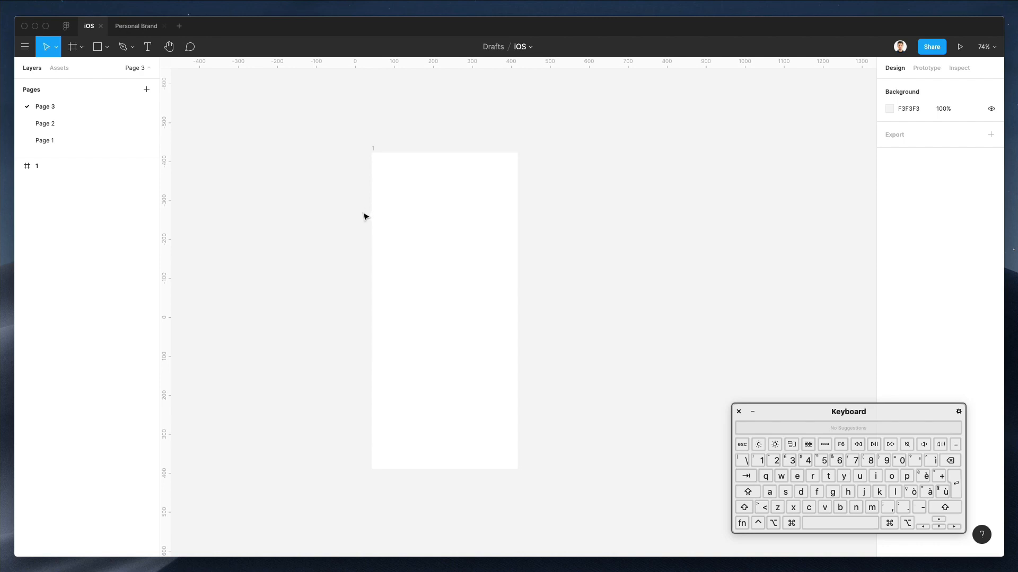
key("t")
left_click(415, 195)
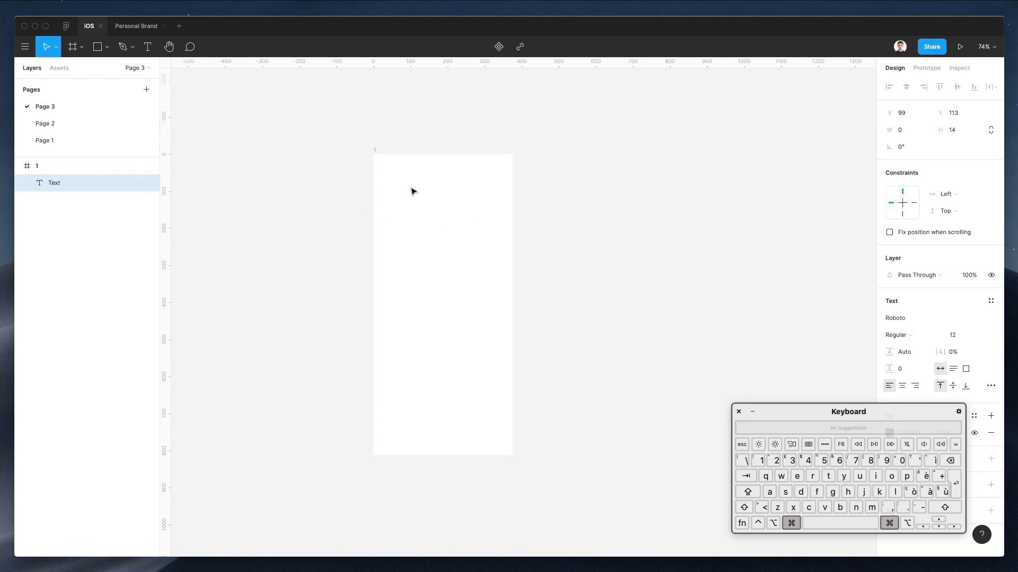
scroll(414, 191, "up", 3)
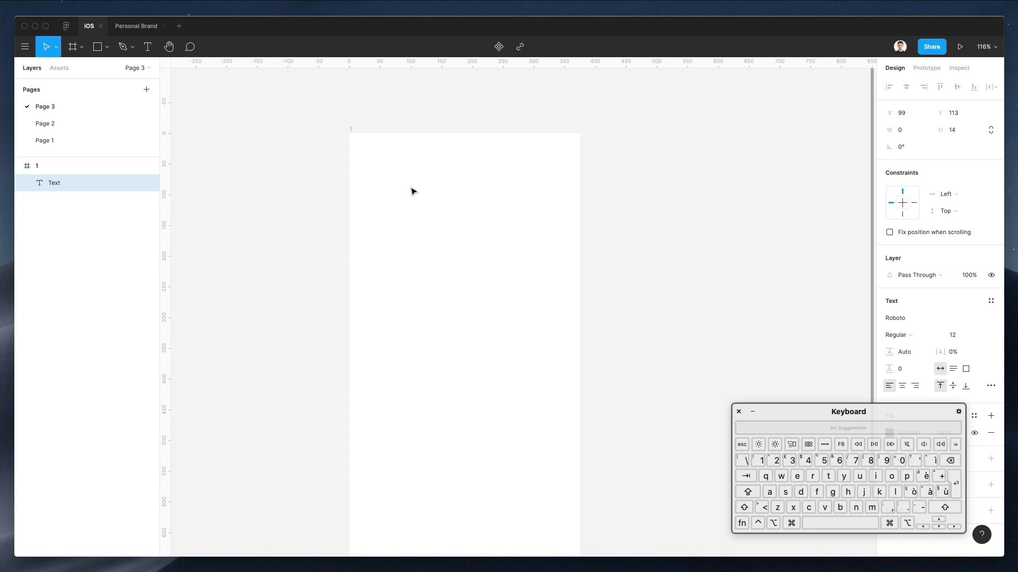
key("shift")
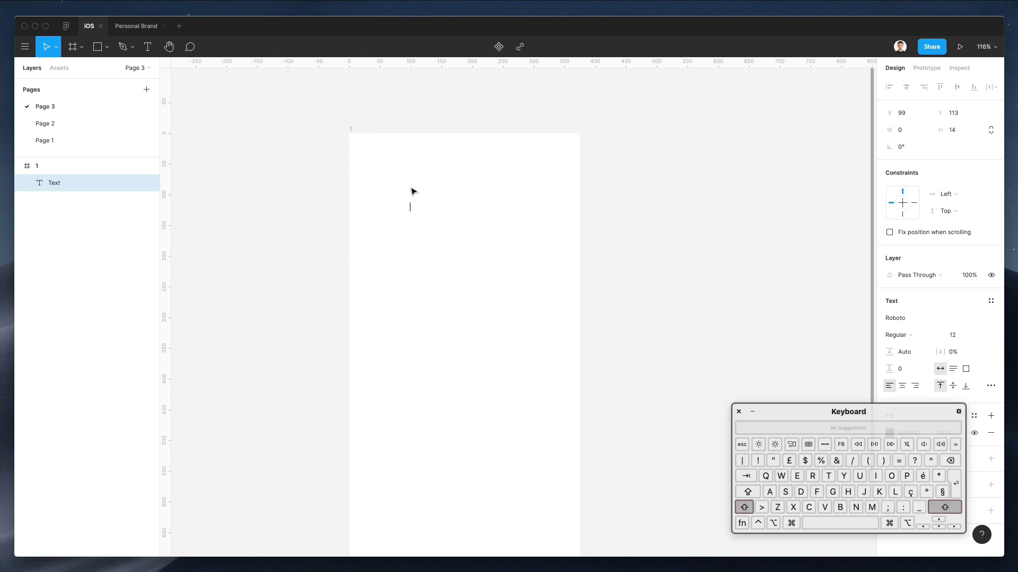
type("Market Analysis")
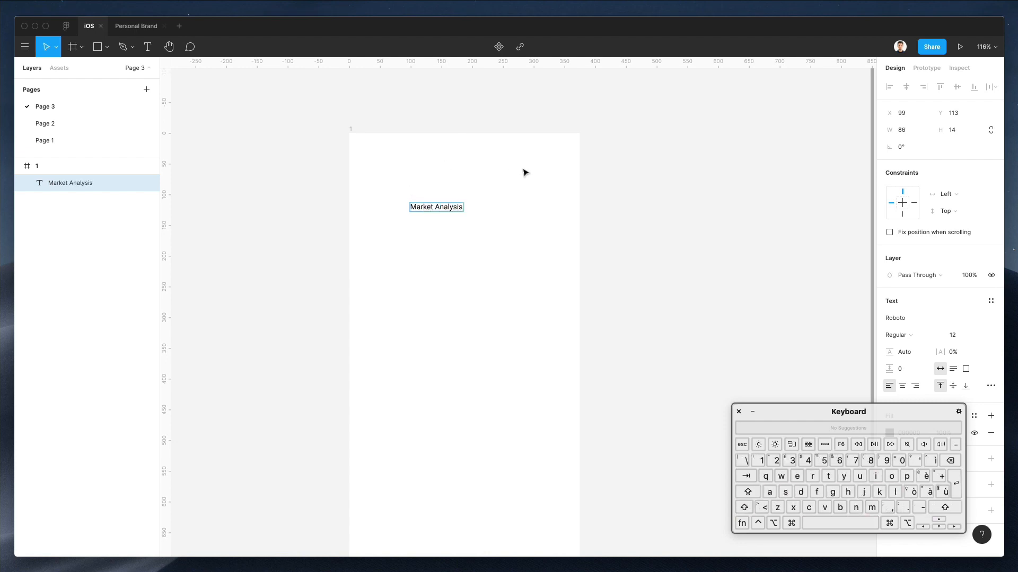
key("Escape")
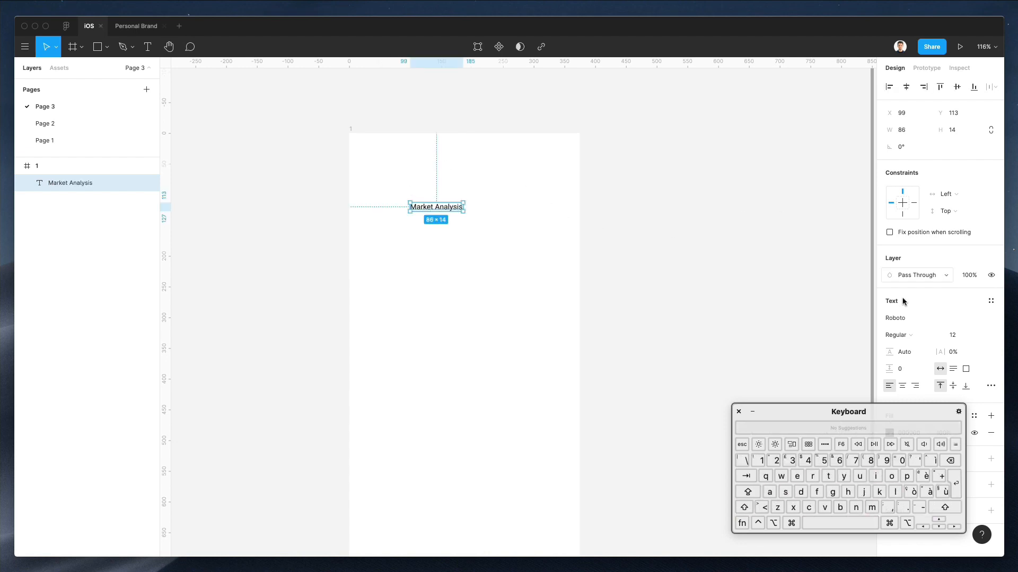
Set the Market Analysis text's font family to Lato
left_click(989, 319)
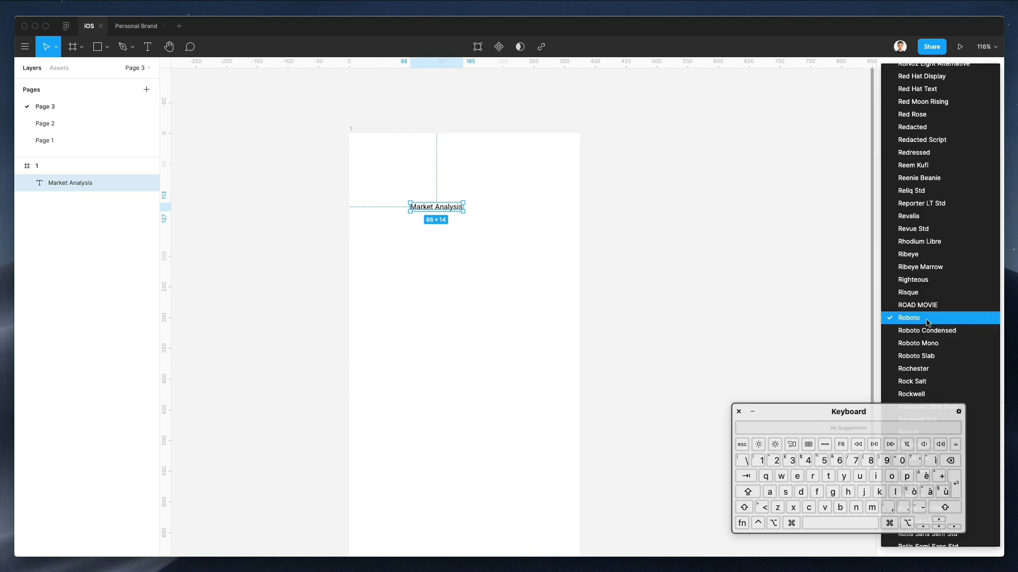
type("lato")
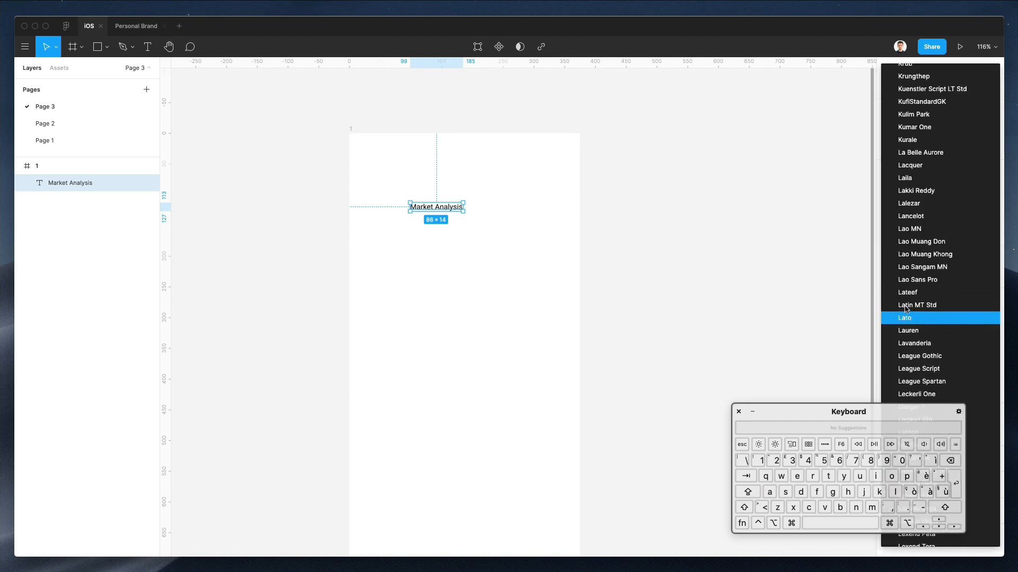
key("Return")
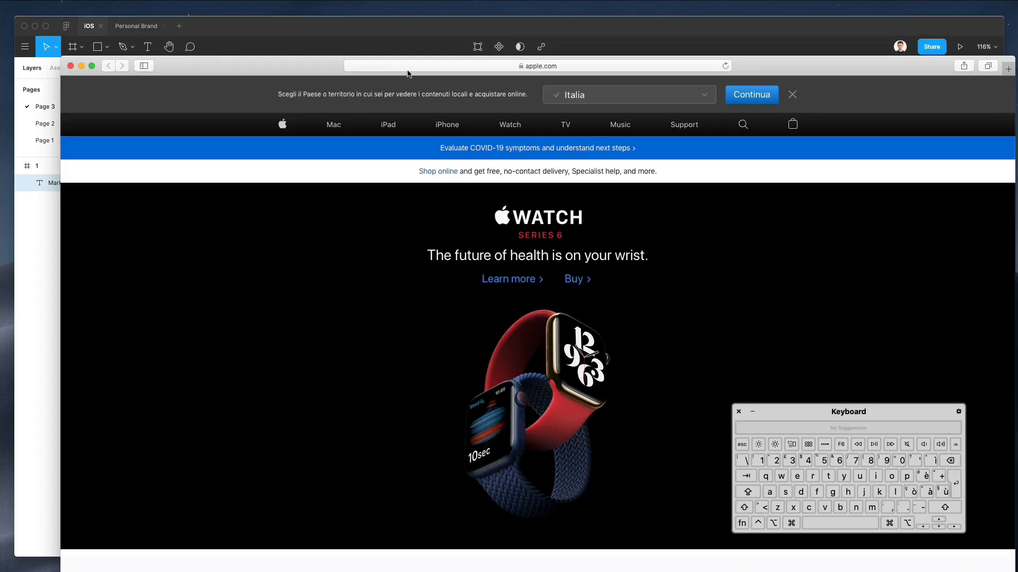
In the Safari browser, search the web for "lato" and open the font's Google Fonts page
left_click(408, 65)
type("l")
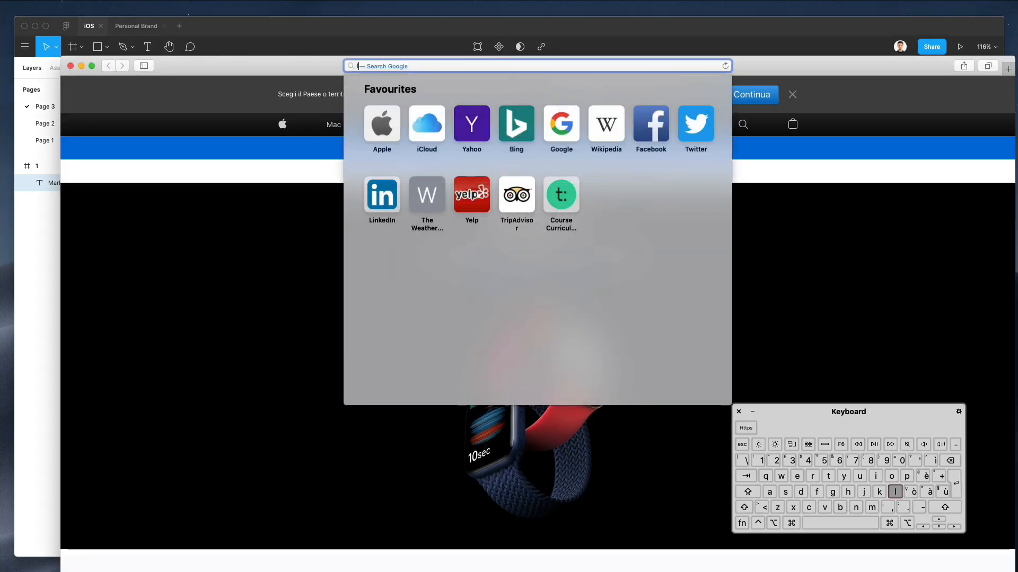
type("ato")
key("Return")
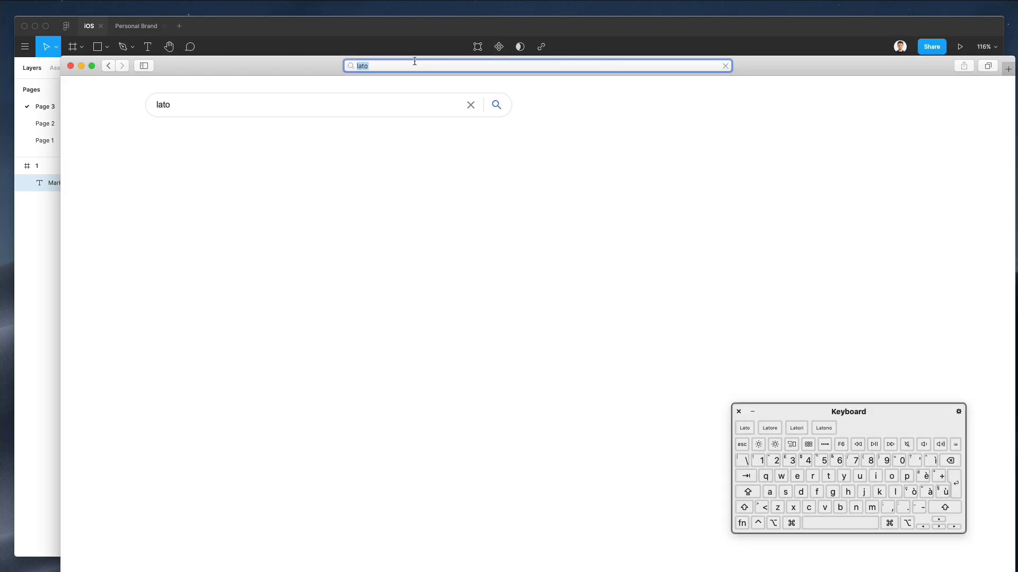
left_click_drag(770, 65, 734, 52)
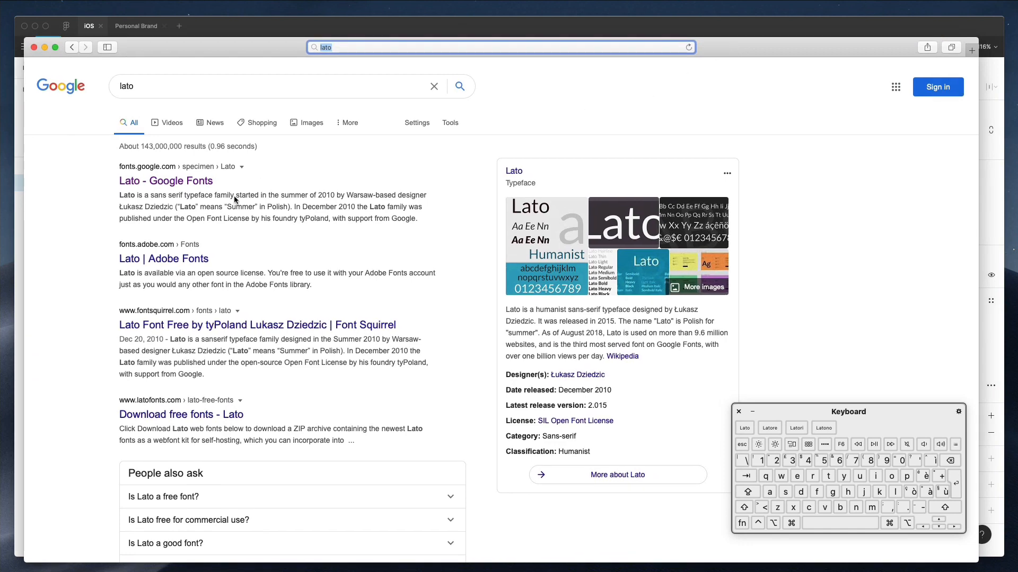
left_click(163, 180)
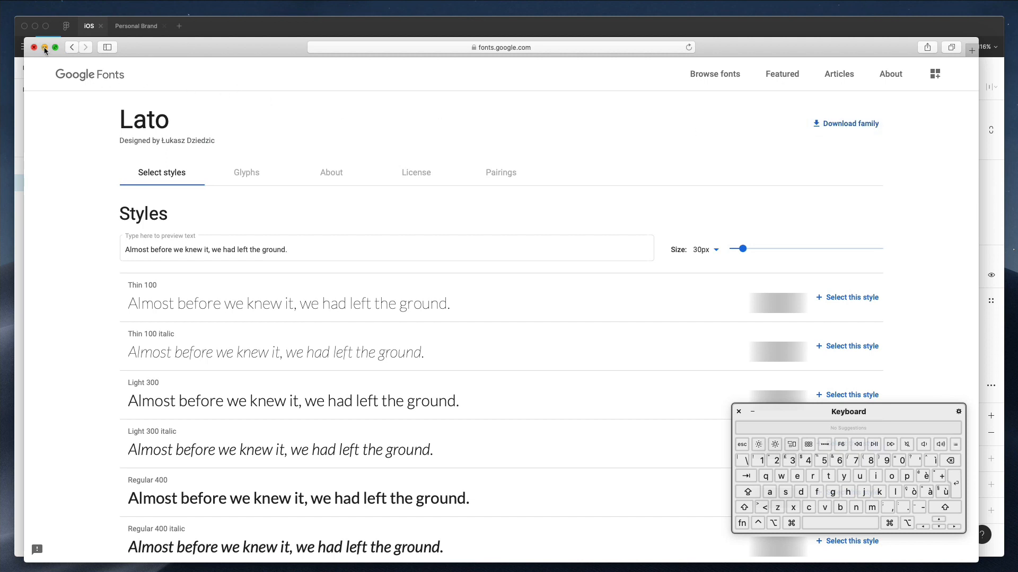
Return to Figma, centre the Market Analysis text horizontally at about Y 200, and duplicate it just above at about Y 164
left_click(45, 48)
left_click_drag(448, 211, 477, 261)
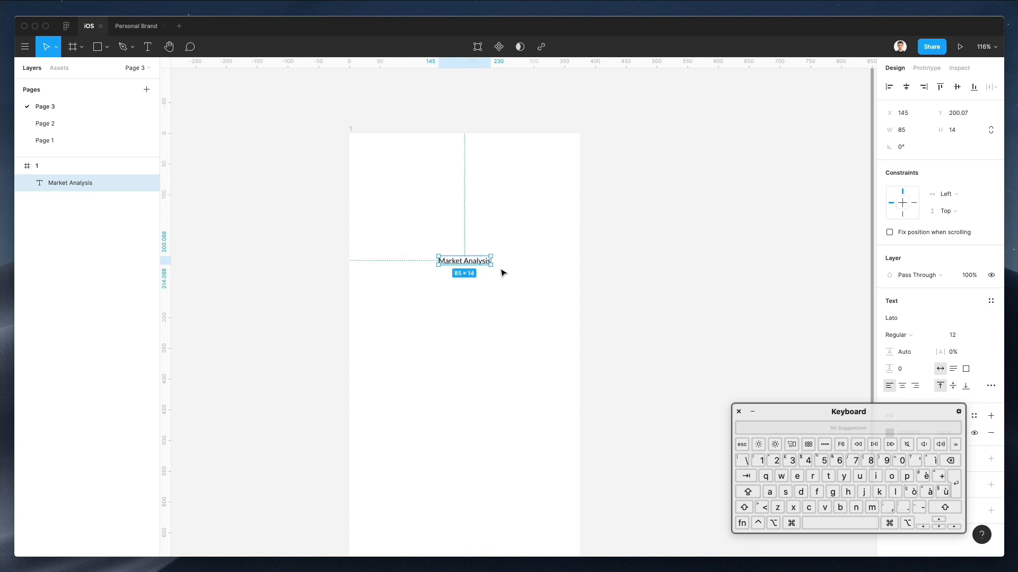
left_click_drag(477, 263, 477, 241)
Set the upper copy's font size to 21, centre-align its text, and centre it horizontally in the frame
left_click(964, 336)
key("Up")
key("Up")
key("Up")
key("Up")
key("Up")
key("Up")
key("Up")
key("Up")
key("Up")
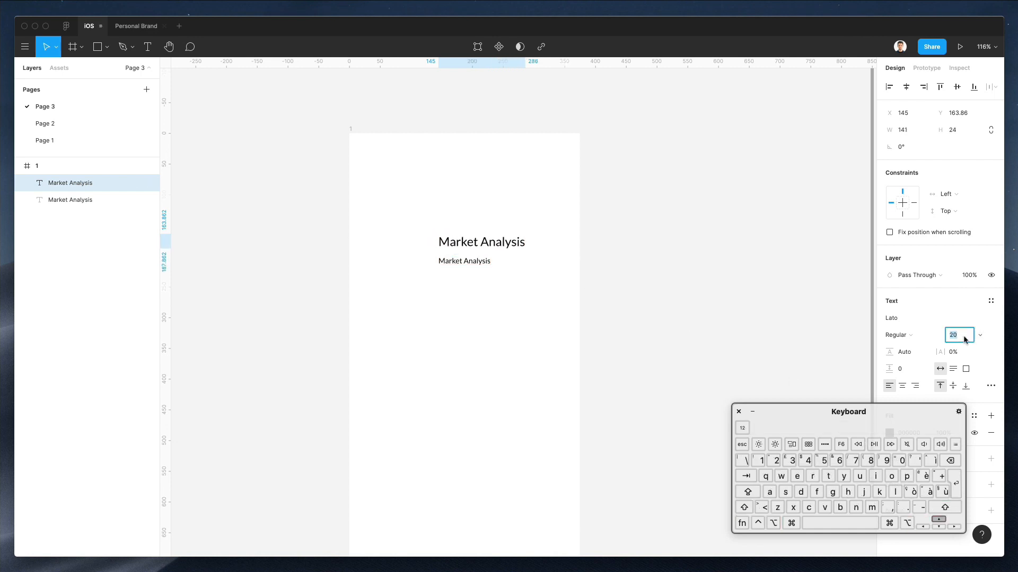
left_click(901, 385)
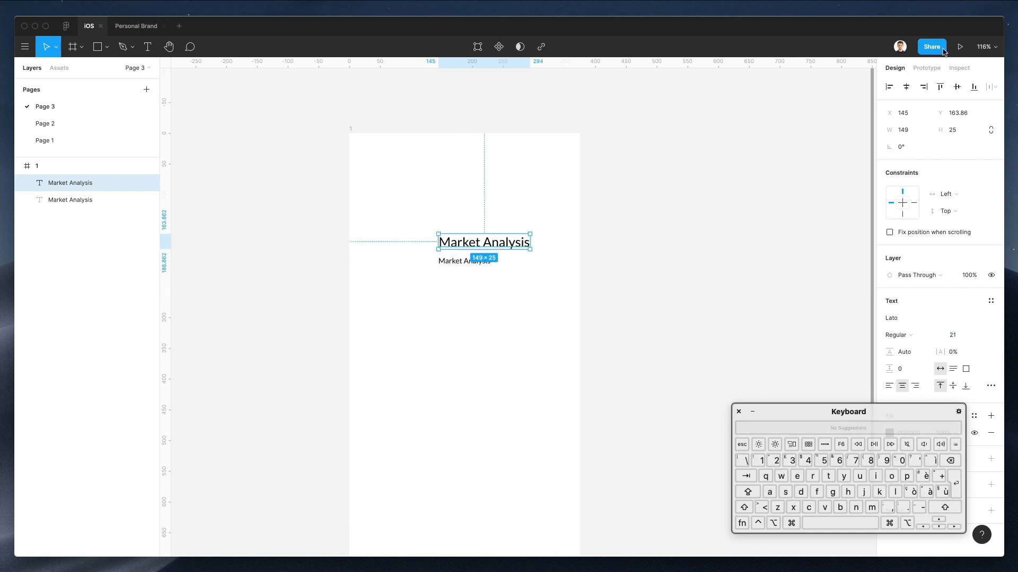
key("alt+h")
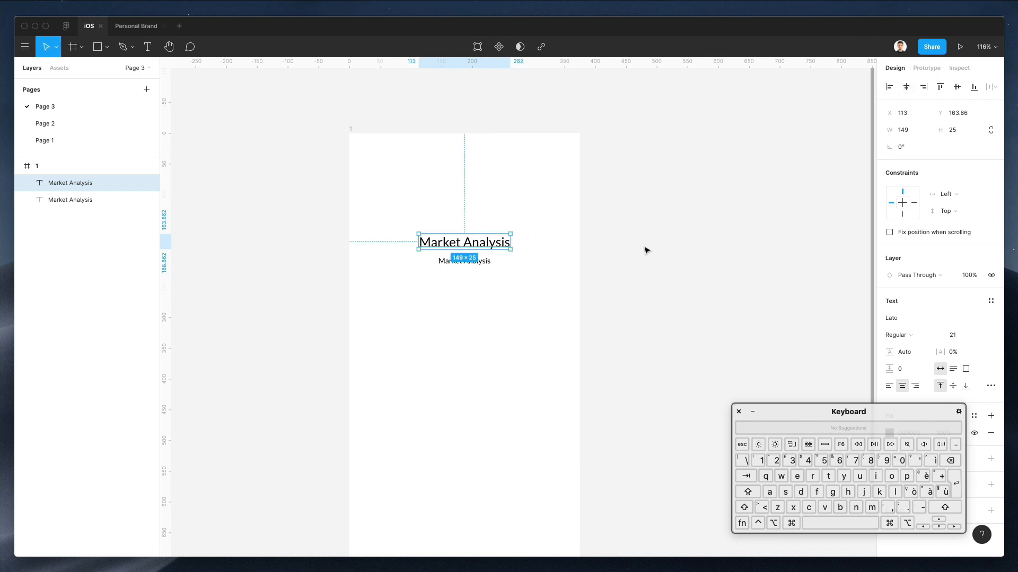
Set the upper Market Analysis heading to font size 23 and Bold weight
left_click(959, 336)
key("Up")
key("Up")
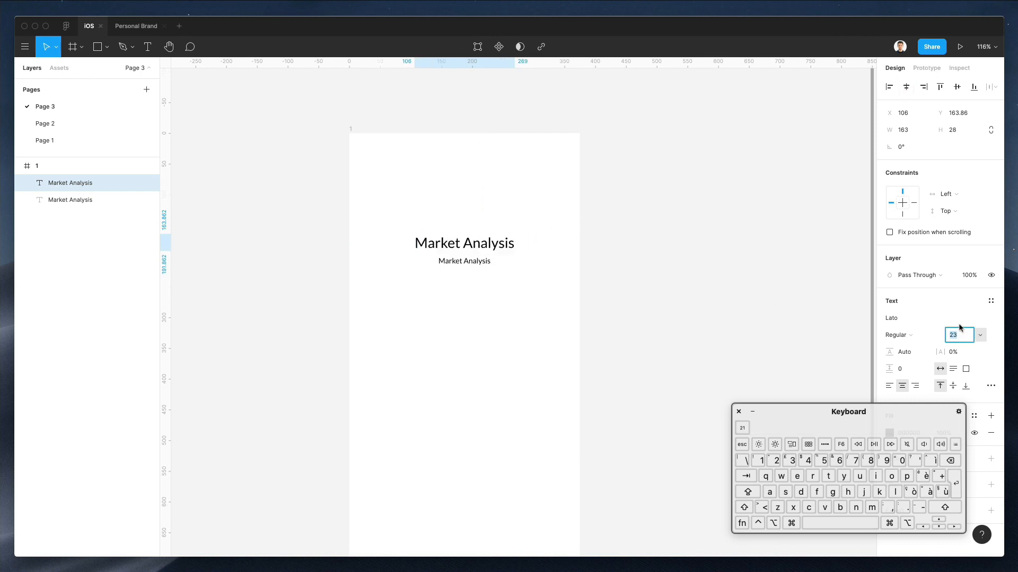
left_click(900, 334)
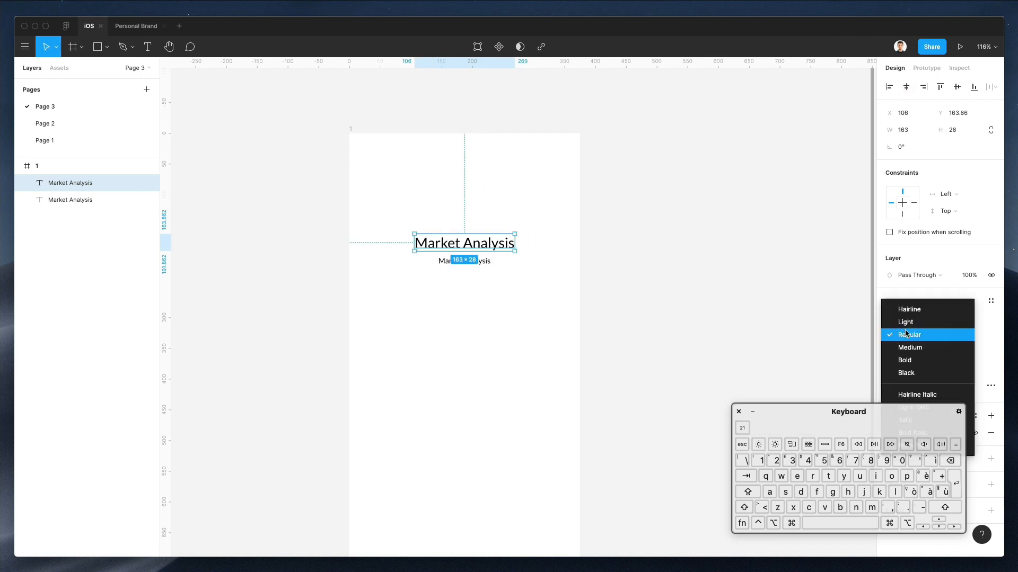
left_click(925, 360)
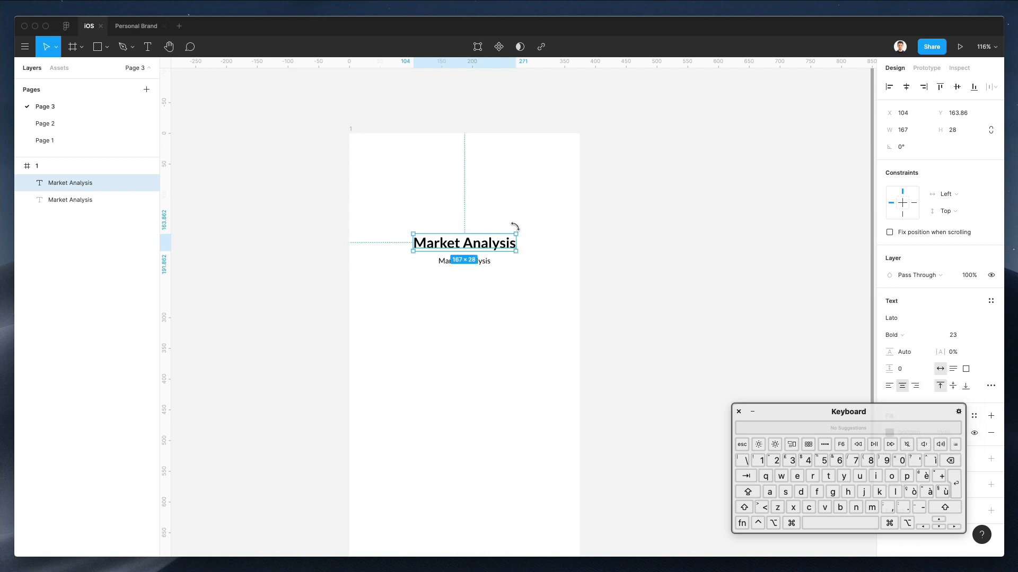
Space the two texts apart vertically, moving the heading up to about Y 152 and the smaller text down to about Y 211
left_click(549, 228)
left_click_drag(513, 242, 513, 235)
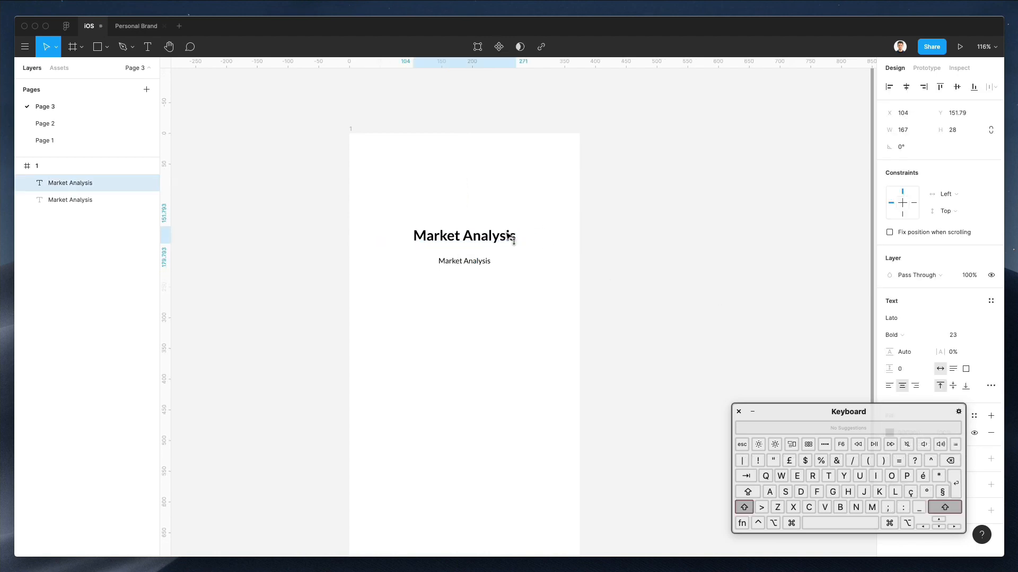
left_click(479, 264)
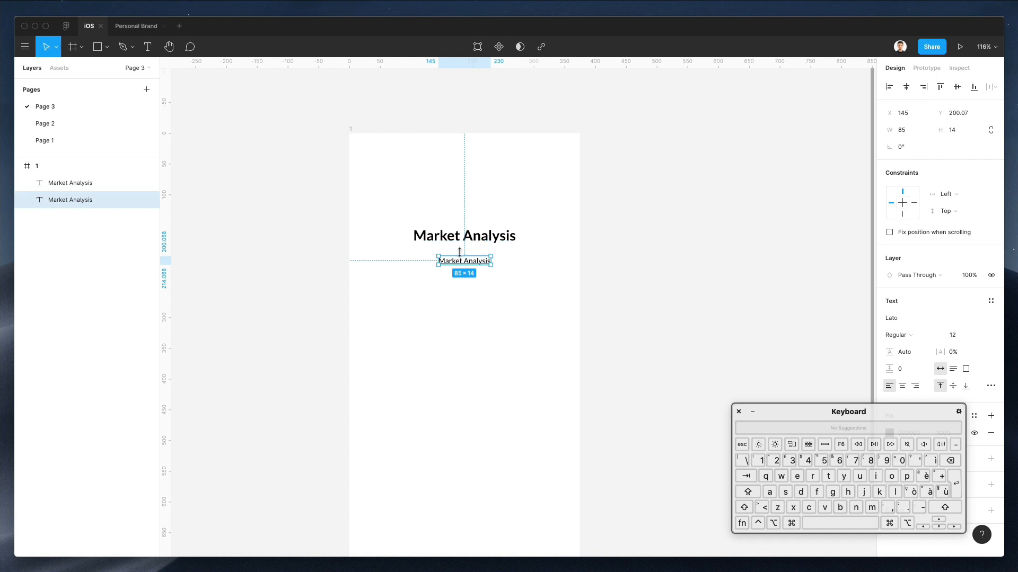
left_click_drag(466, 263, 466, 270)
Replace the smaller text's content with "Step 2 of 4"
double_click(465, 267)
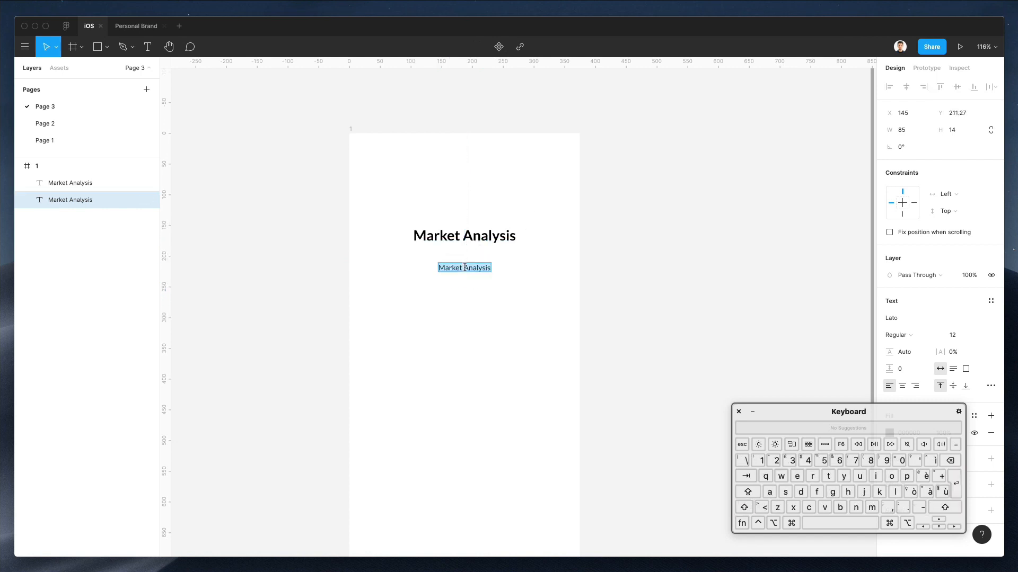
type("Step")
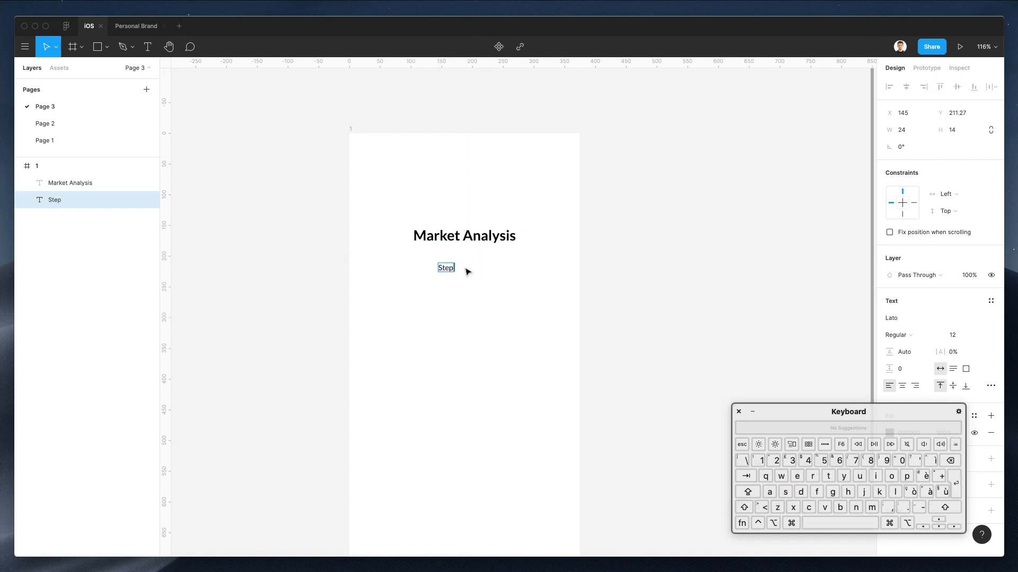
type(" 2 of")
key("Escape")
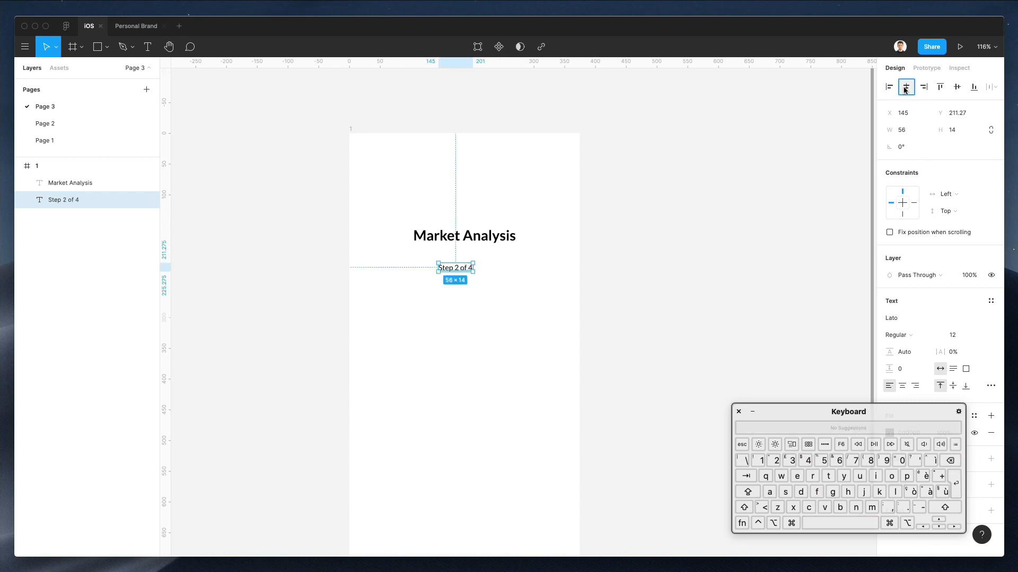
Centre the Step 2 of 4 text horizontally in the frame, move it down to about Y 578, and deselect it
left_click(906, 87)
left_click_drag(465, 267, 464, 493)
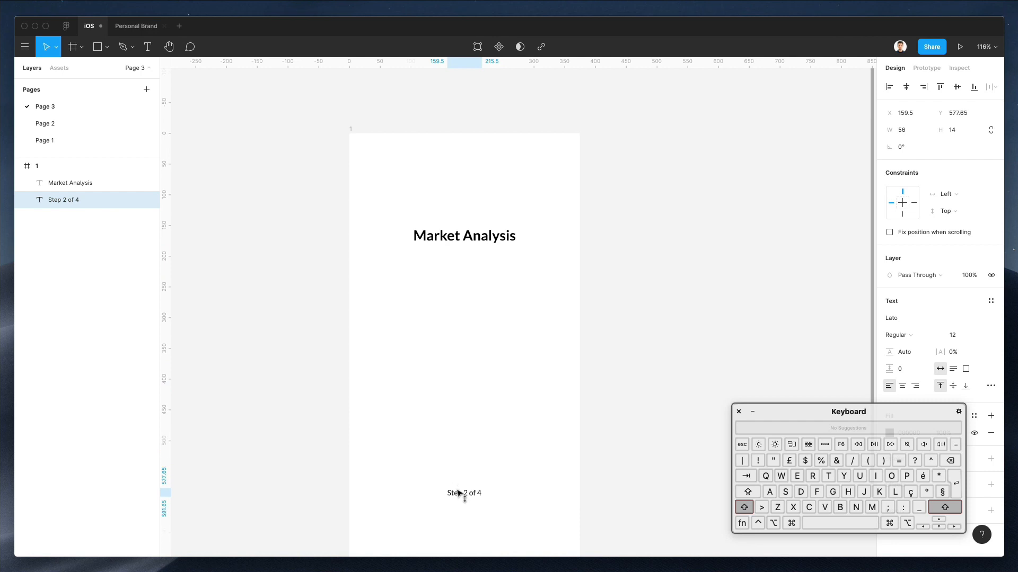
scroll(494, 395, "down", 1)
scroll(495, 395, "down", 1)
left_click(390, 203)
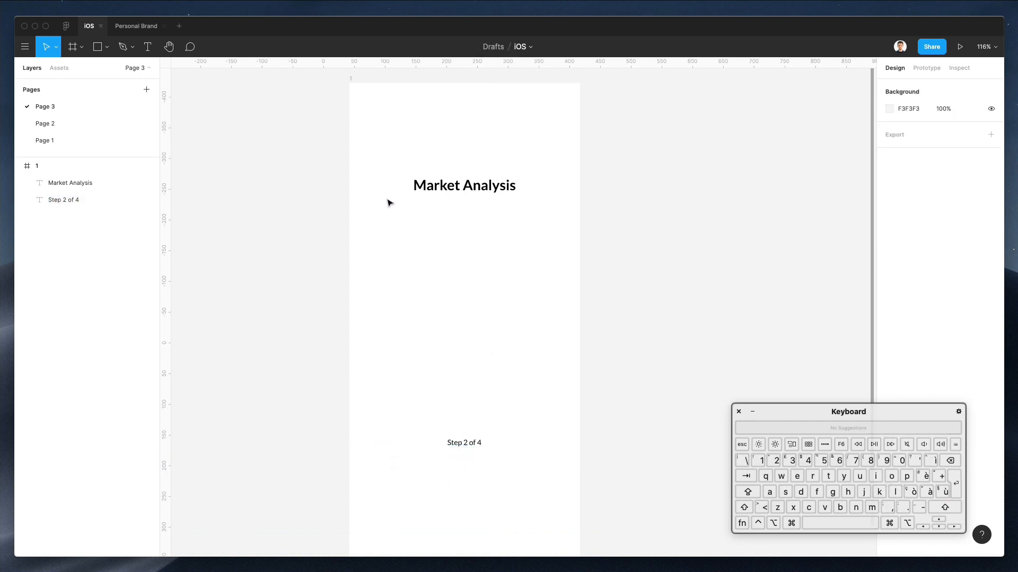
Draw a circle about 207 px wide, centred horizontally below the heading, and move it down to about Y 217
key("o")
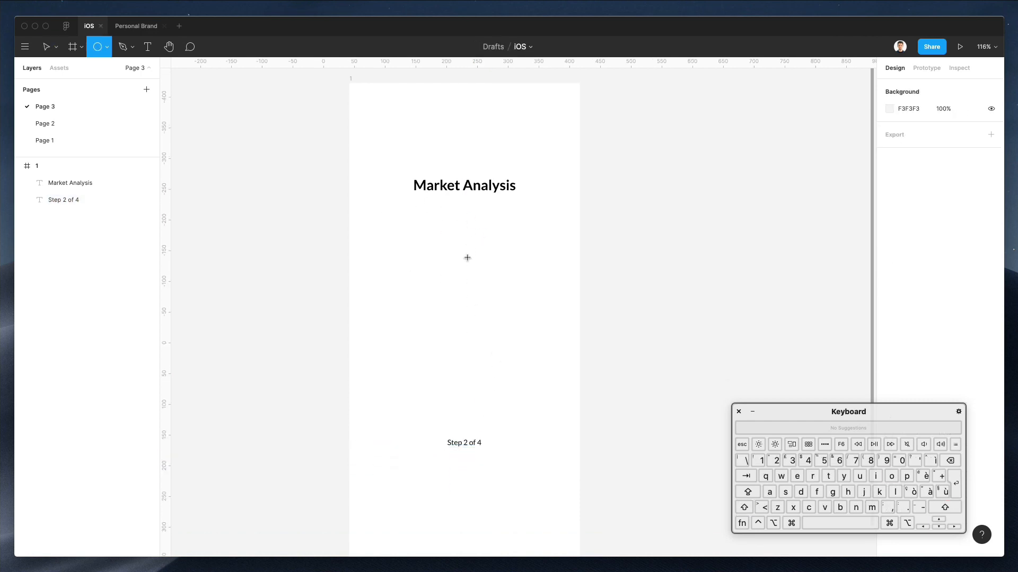
left_click_drag(464, 270, 486, 207)
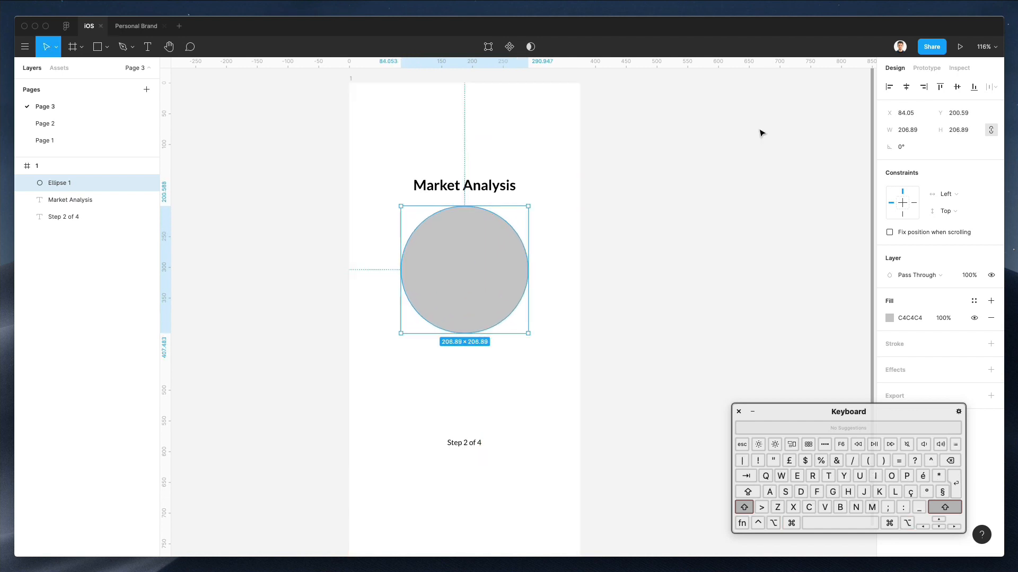
left_click_drag(465, 280, 465, 289)
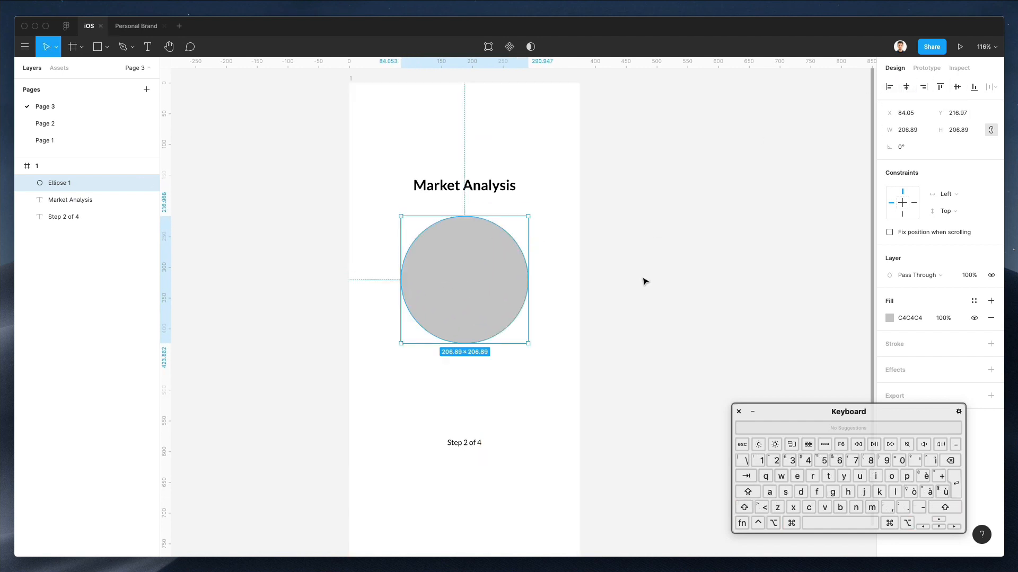
Remove the circle's grey fill and give it an inside stroke with a thickness of 21
left_click(991, 344)
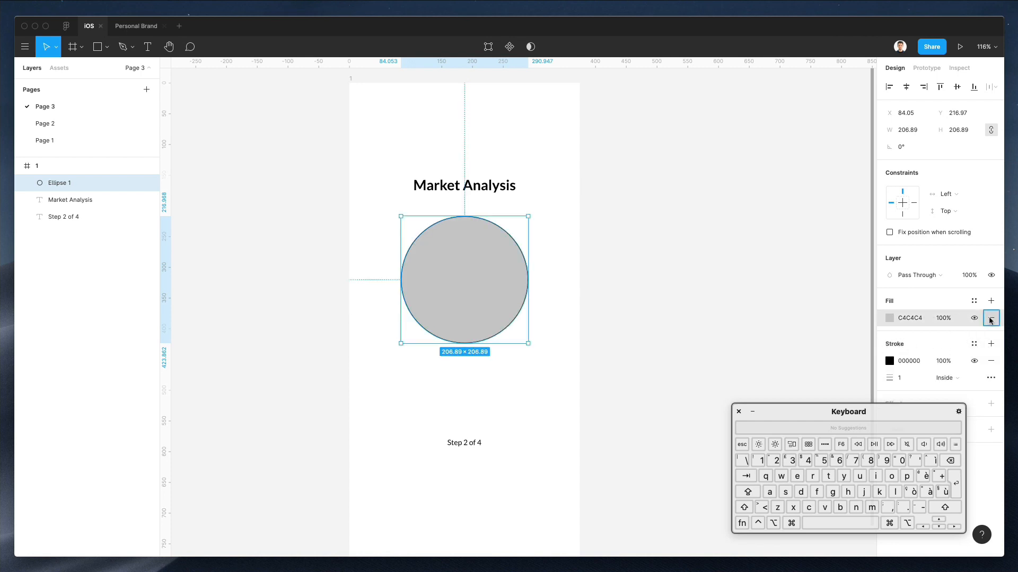
left_click(991, 318)
left_click(904, 360)
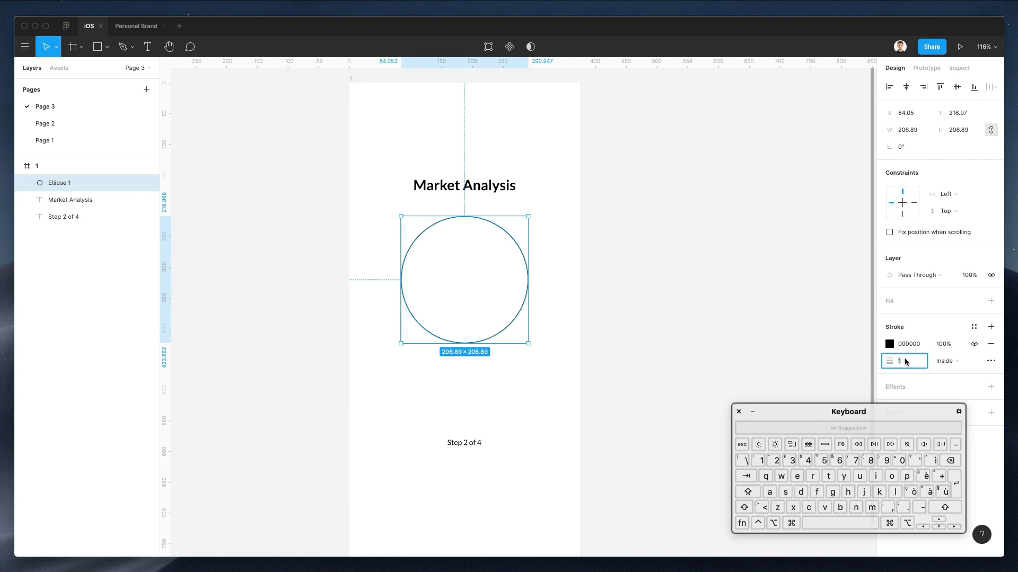
key("shift+Up")
left_click_drag(890, 404, 926, 426)
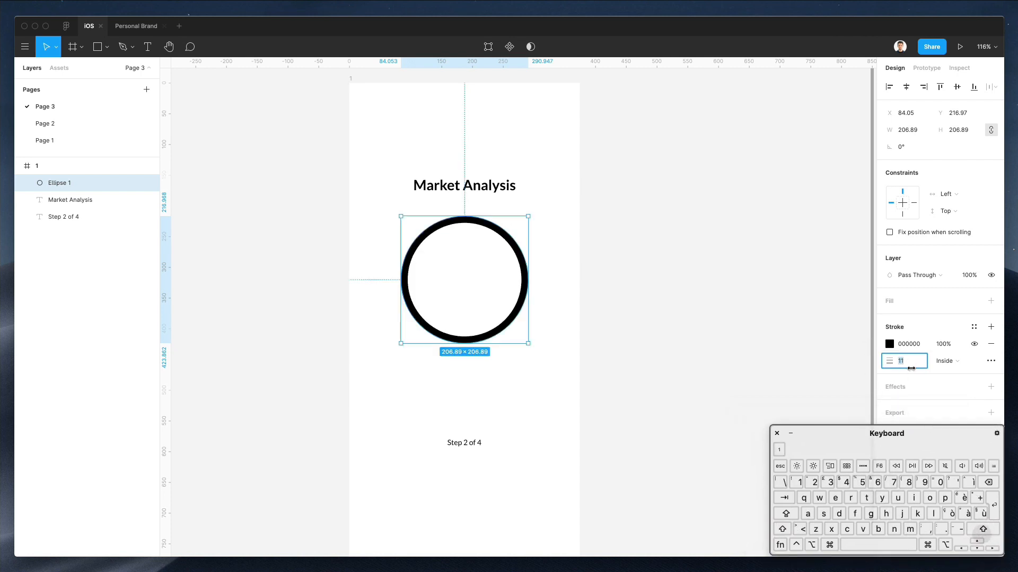
key("Up")
key("Up")
key("Up")
key("Up")
key("Up")
key("Up")
key("Up")
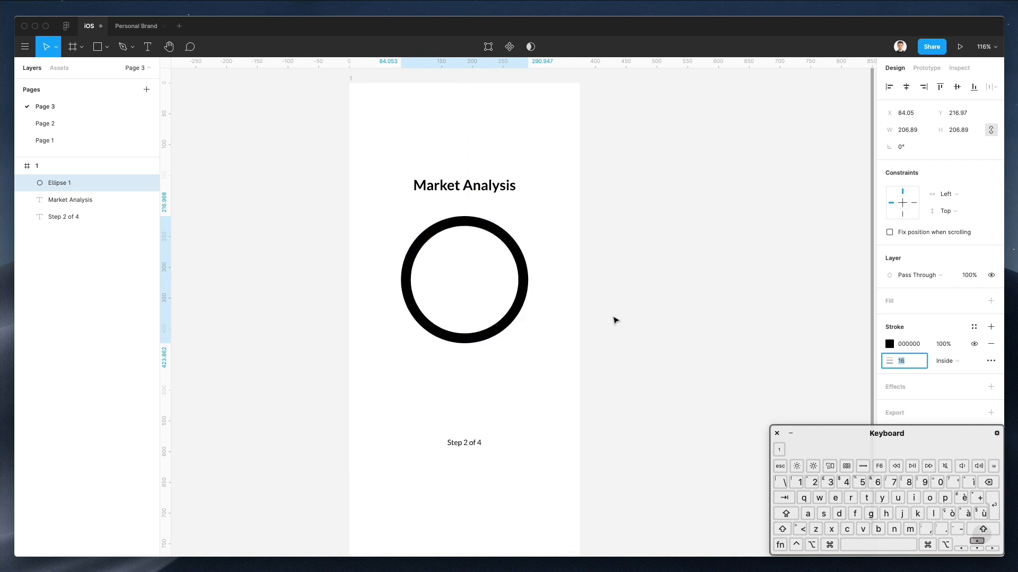
key("Up")
key("Up")
key("Up")
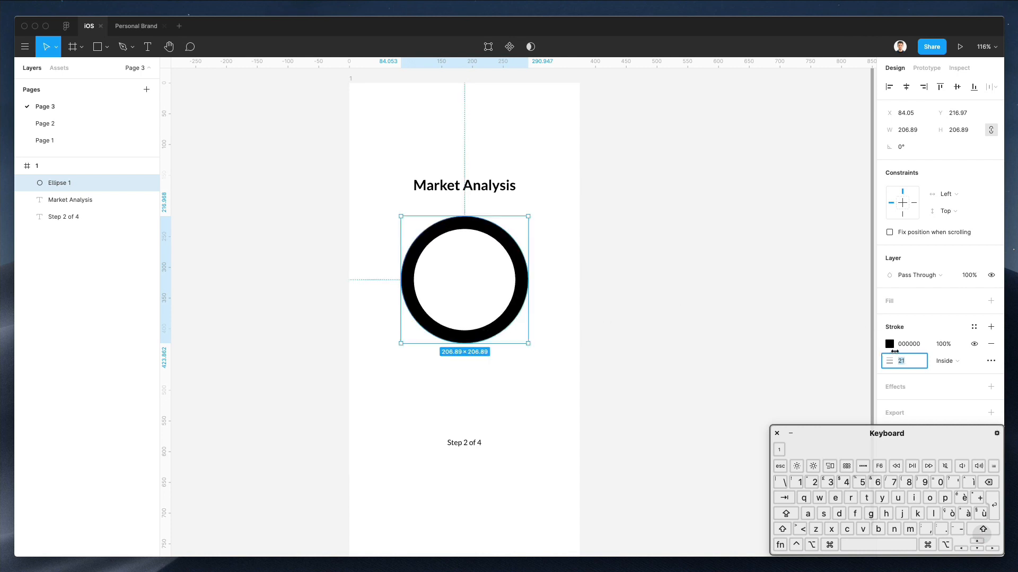
Change the ring's stroke colour to the pale grey F2F4F8 and deselect it
left_click(890, 345)
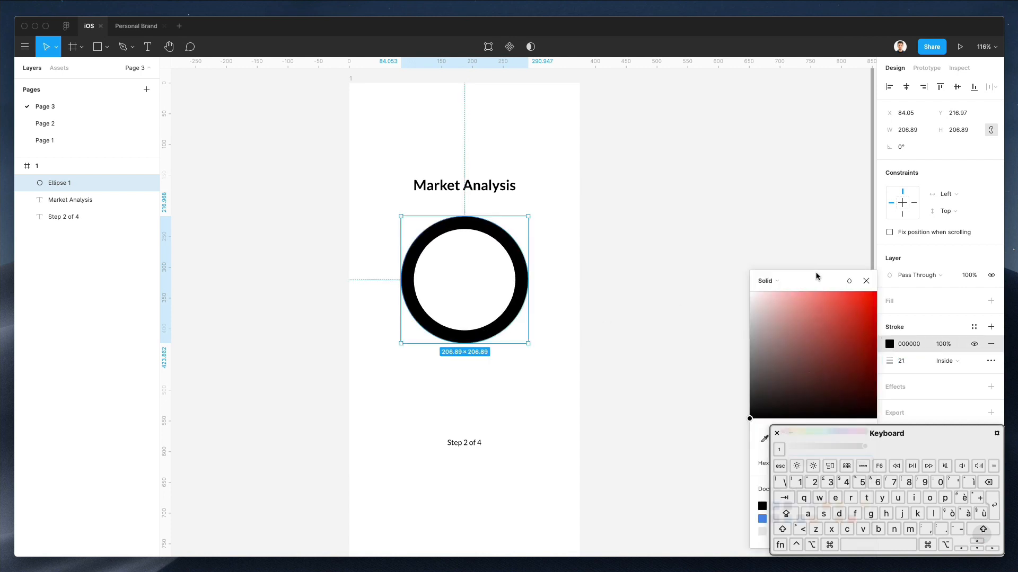
left_click_drag(924, 429, 179, 430)
left_click_drag(829, 431, 834, 432)
left_click_drag(778, 310, 751, 298)
left_click(802, 464)
key("super+c")
left_click(637, 275)
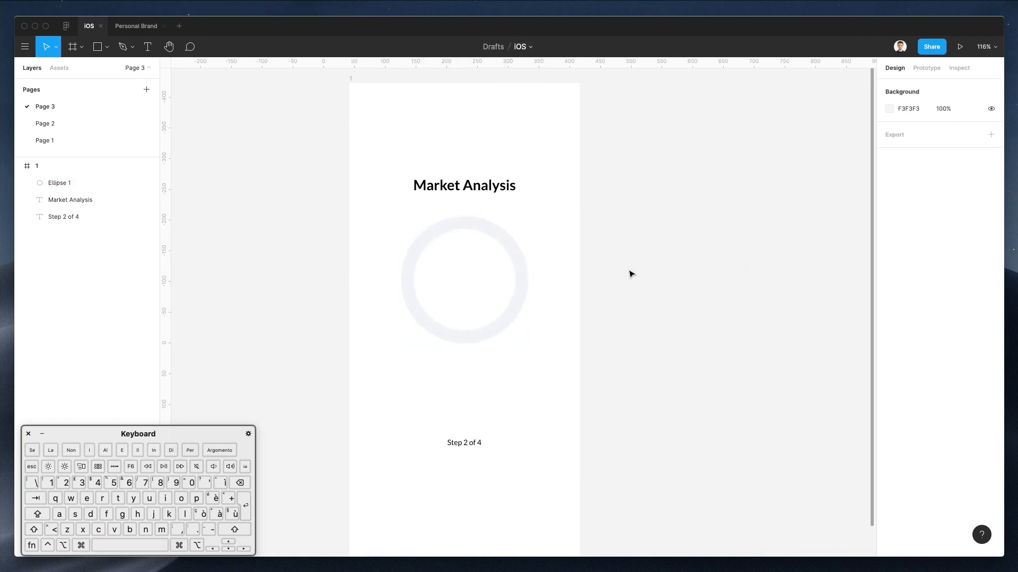
Duplicate the pale grey ring in place, directly on top of the original
left_click(514, 241)
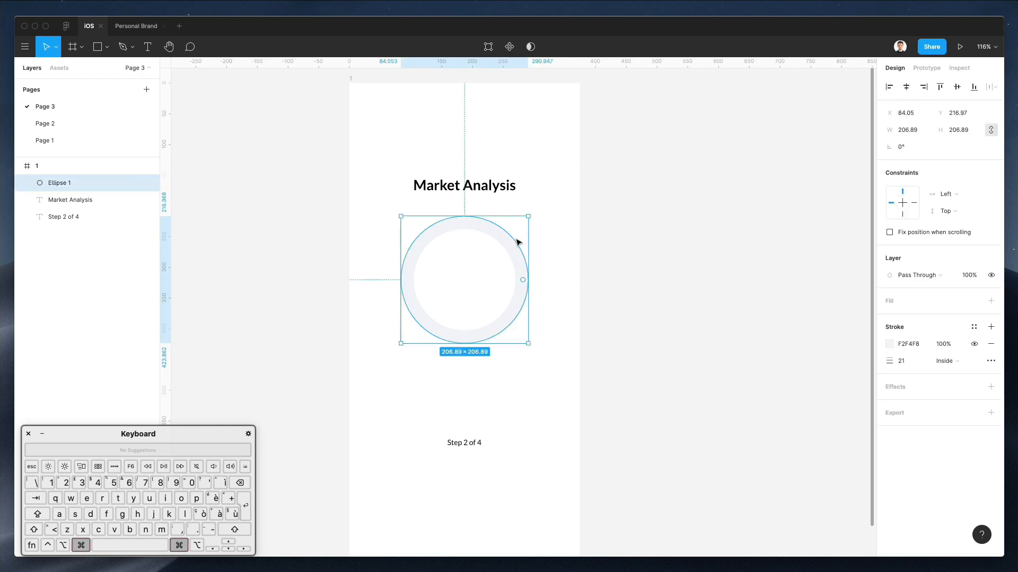
right_click(67, 186)
left_click(222, 191)
key("super+c")
key("super+v")
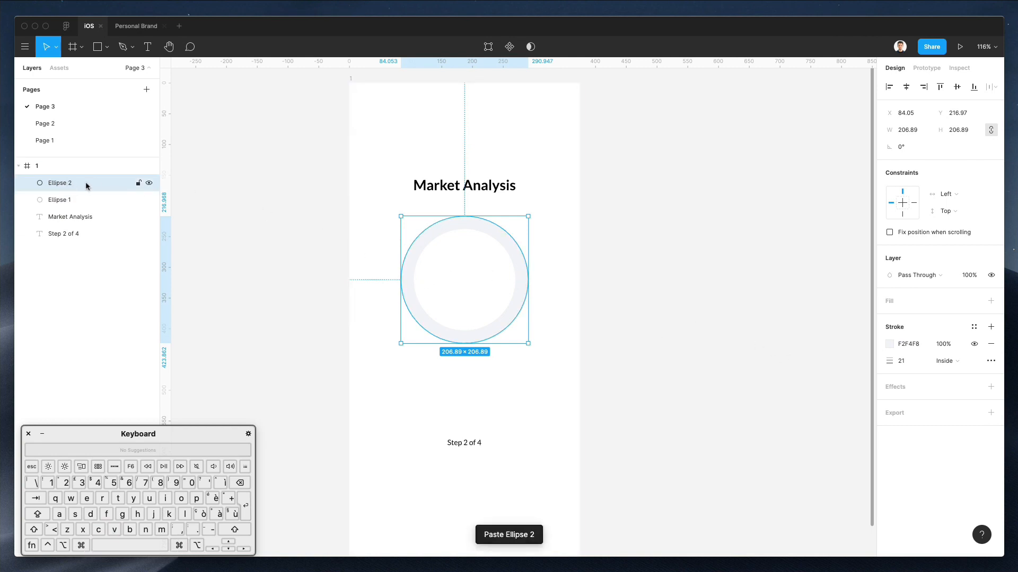
Set the duplicate ring's stroke colour to the saturated blue 0047FF and deselect it
left_click(890, 344)
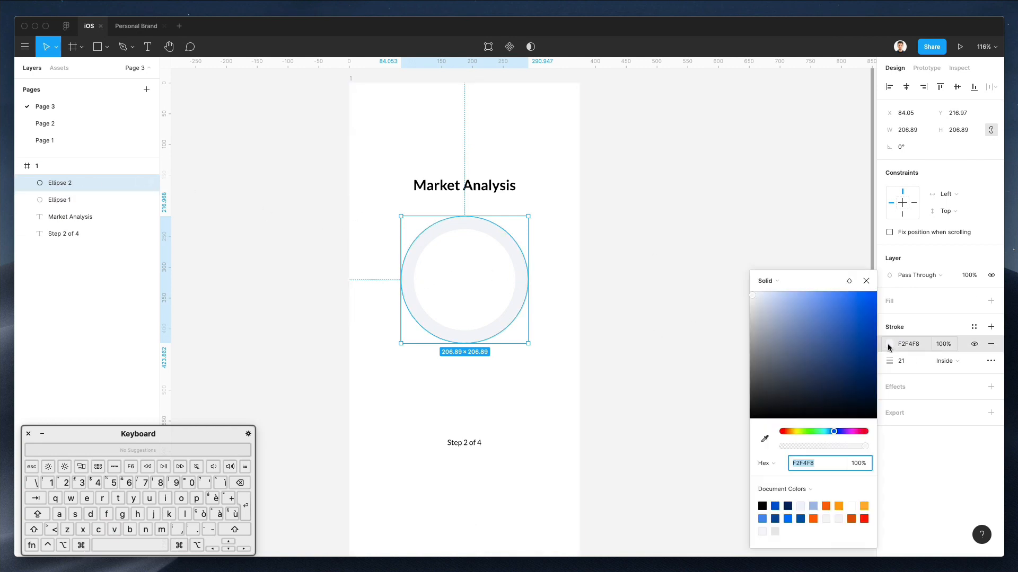
left_click_drag(840, 348, 899, 259)
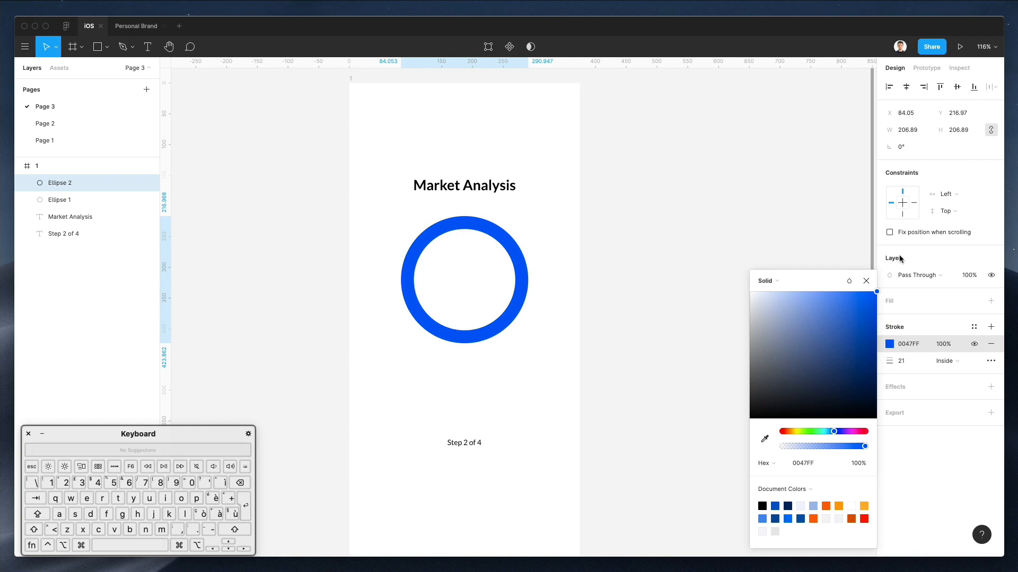
left_click(576, 257)
Delete the blue ring's right-hand anchor point so only its left half remains, and finish vector editing
left_click(518, 256)
double_click(518, 256)
left_click_drag(554, 266, 507, 293)
key("Delete")
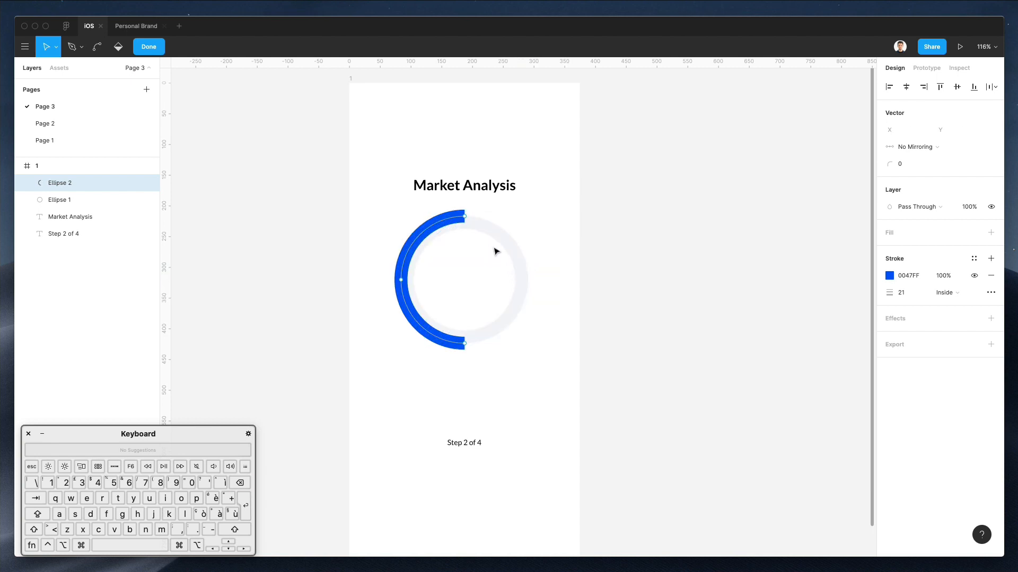
key("Escape")
Give the blue half ring's stroke Round end caps, keeping the miter join, and deselect it
scroll(477, 228, "down", 2)
scroll(530, 239, "up", 5)
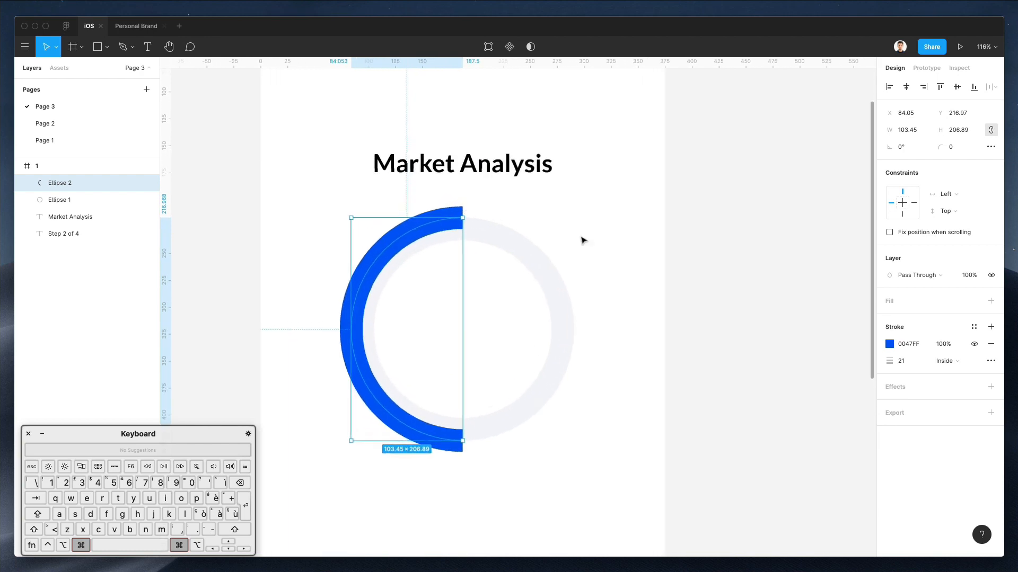
left_click(989, 361)
left_click(850, 405)
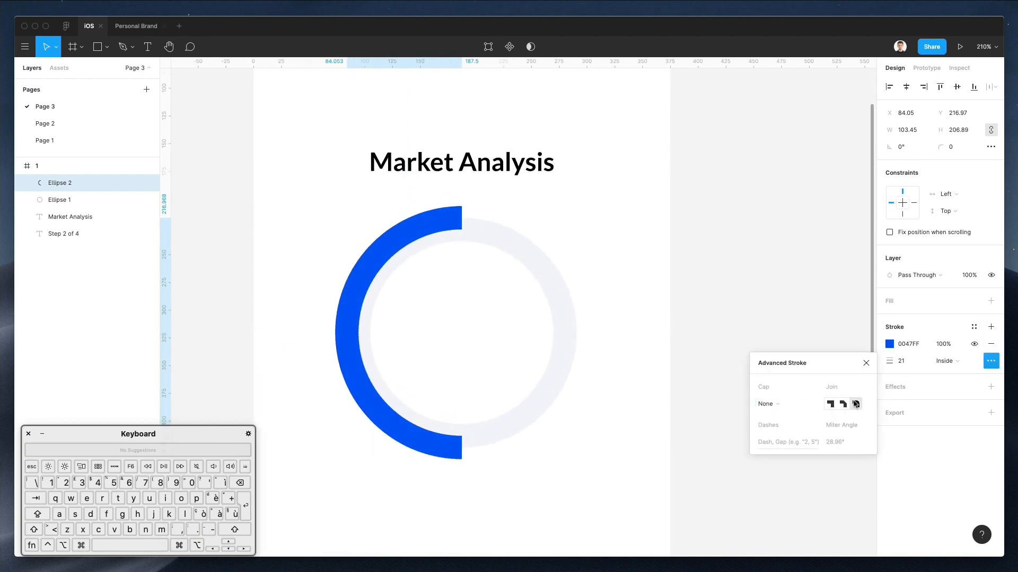
left_click(831, 405)
left_click(767, 404)
left_click(791, 419)
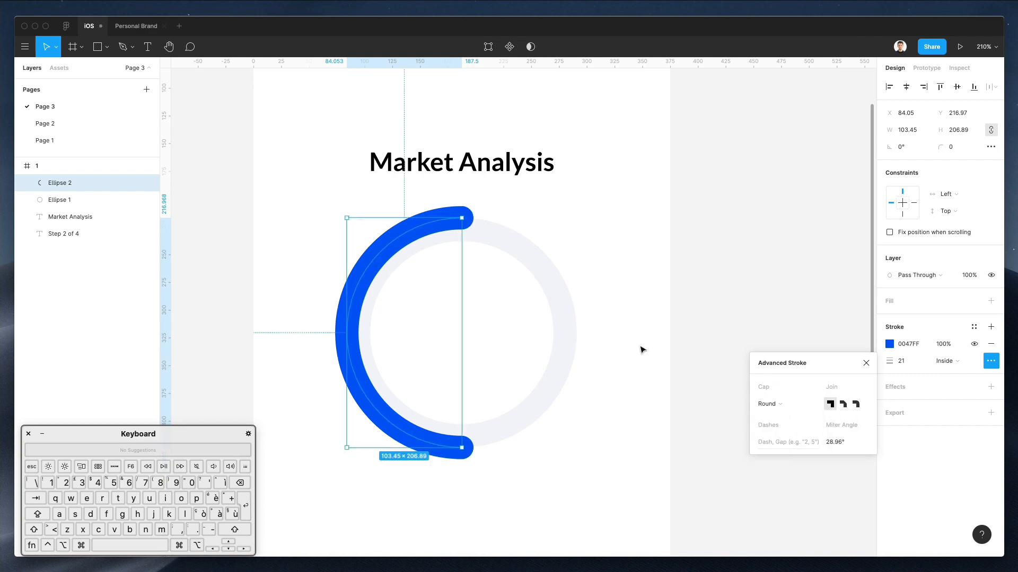
key("Escape")
Resize the blue arc to about 87 × 186 px so it lies over the left half of the grey ring
scroll(455, 223, "down", 3)
scroll(454, 223, "up", 3)
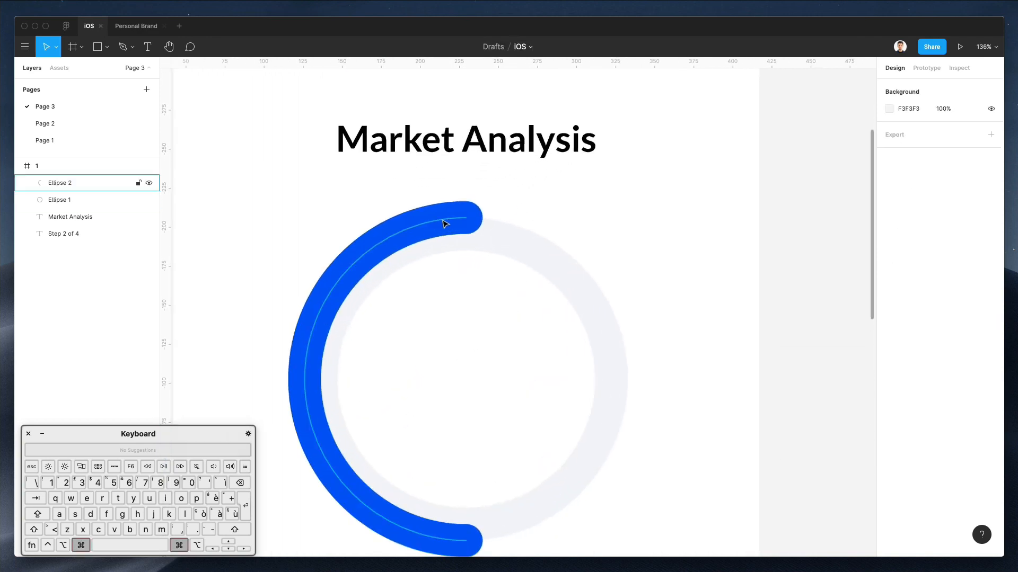
left_click(456, 223)
left_click_drag(466, 224, 455, 236)
left_click_drag(314, 393, 321, 393)
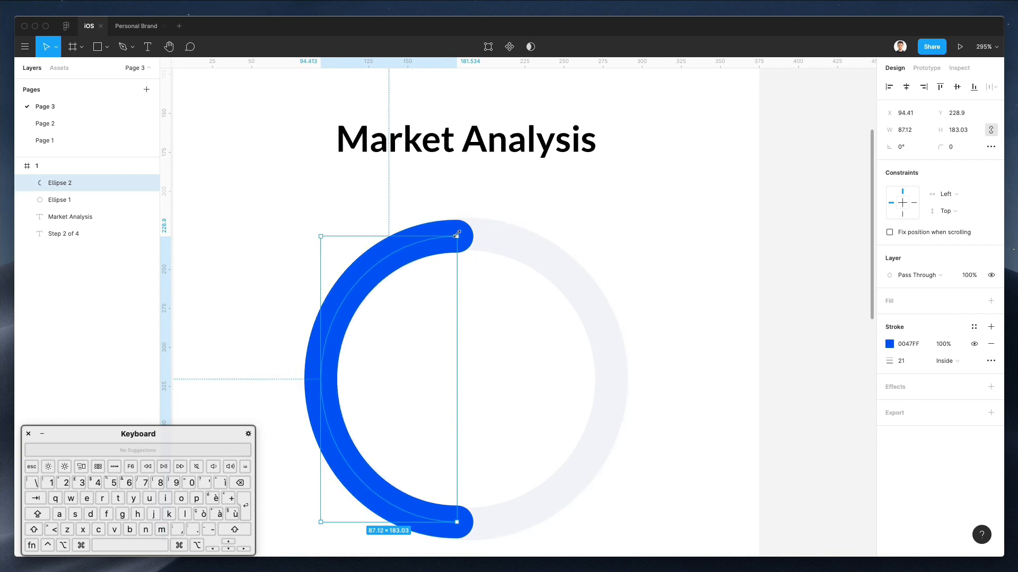
key("alt")
left_click_drag(398, 233, 399, 231)
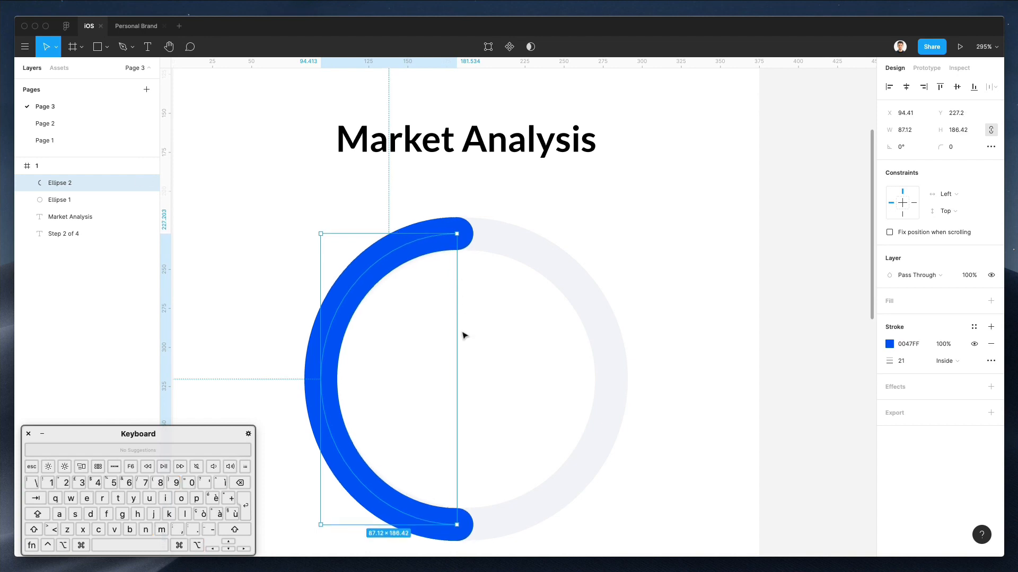
Nudge the blue arc slightly right to about X 95 and deselect it
key("Right")
key("Right")
key("Right")
key("Left")
key("Left")
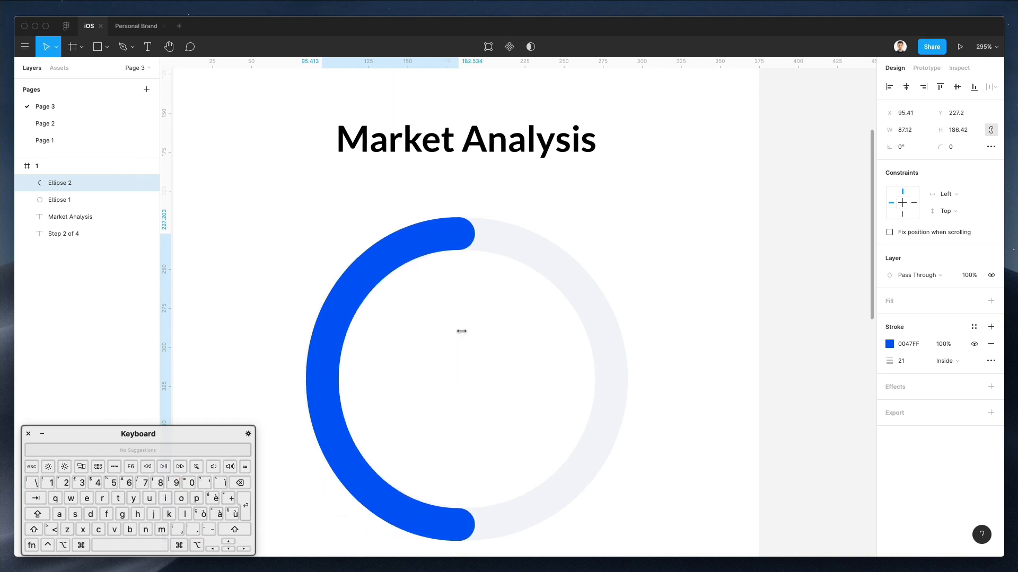
left_click(676, 203)
Select both the blue arc and the grey ring, set their stroke thickness to 23, and deselect them
scroll(676, 203, "up", 5)
scroll(677, 203, "down", 4)
scroll(676, 203, "down", 5)
scroll(670, 206, "right", 3)
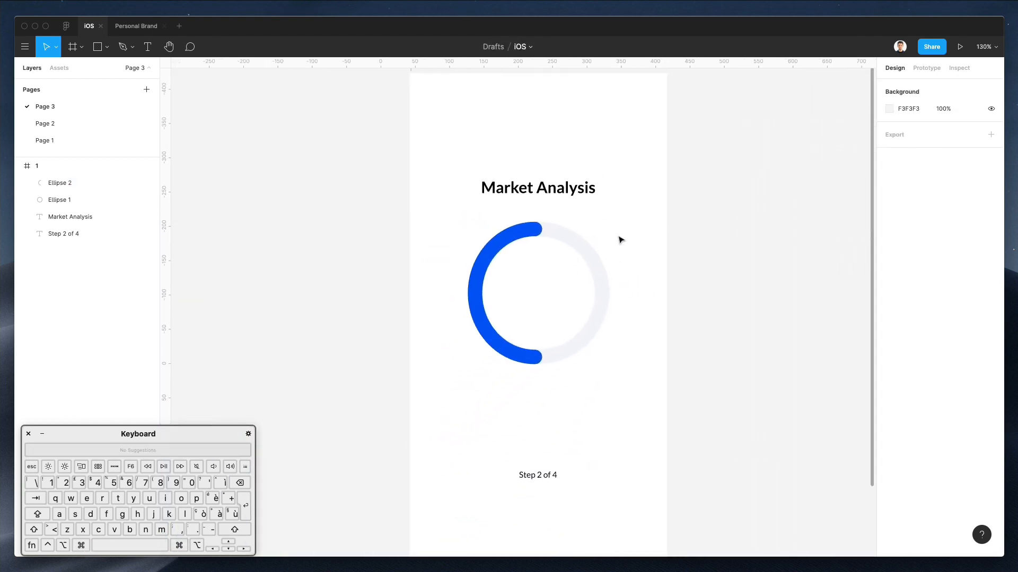
scroll(621, 239, "right", 3)
scroll(620, 240, "up", 2)
left_click_drag(413, 269, 532, 330)
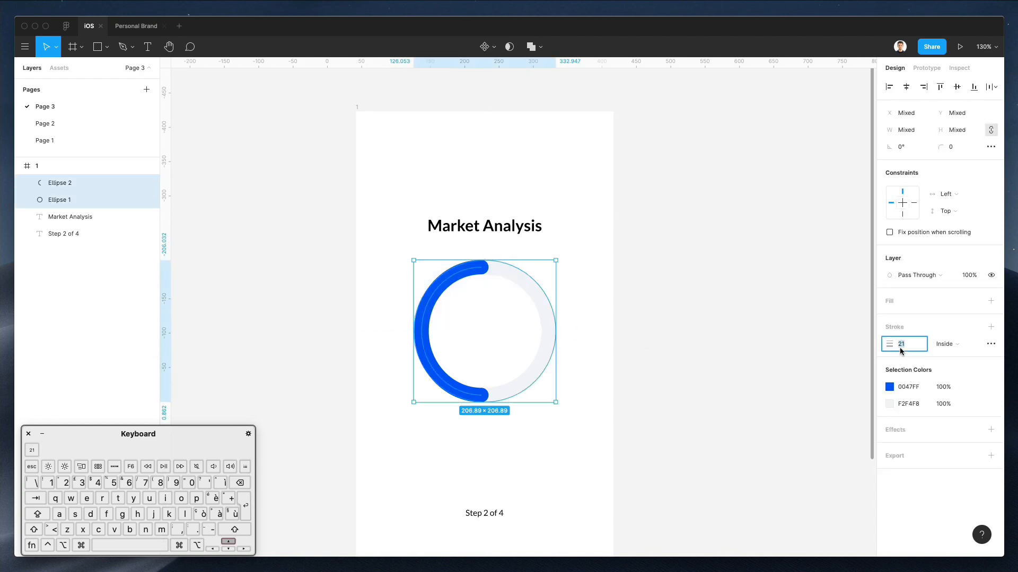
key("Up")
key("Up")
key("Up")
key("Up")
key("Down")
key("Up")
key("Down")
key("Down")
left_click(610, 268)
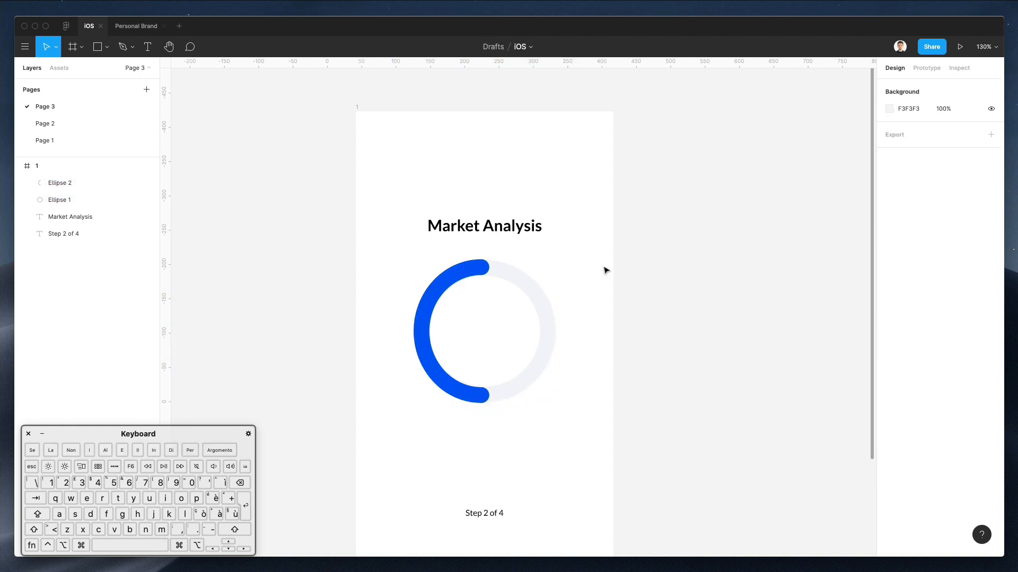
Place a copy of the Market Analysis heading in the ring's centre and replace its text with "35%"
scroll(578, 258, "down", 2)
key("super+0")
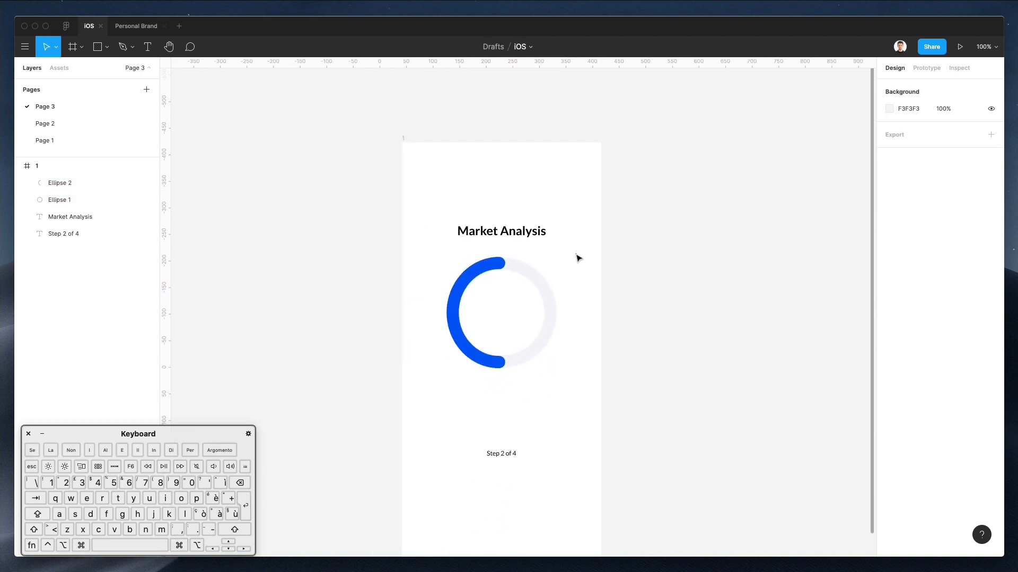
left_click_drag(501, 238, 513, 316)
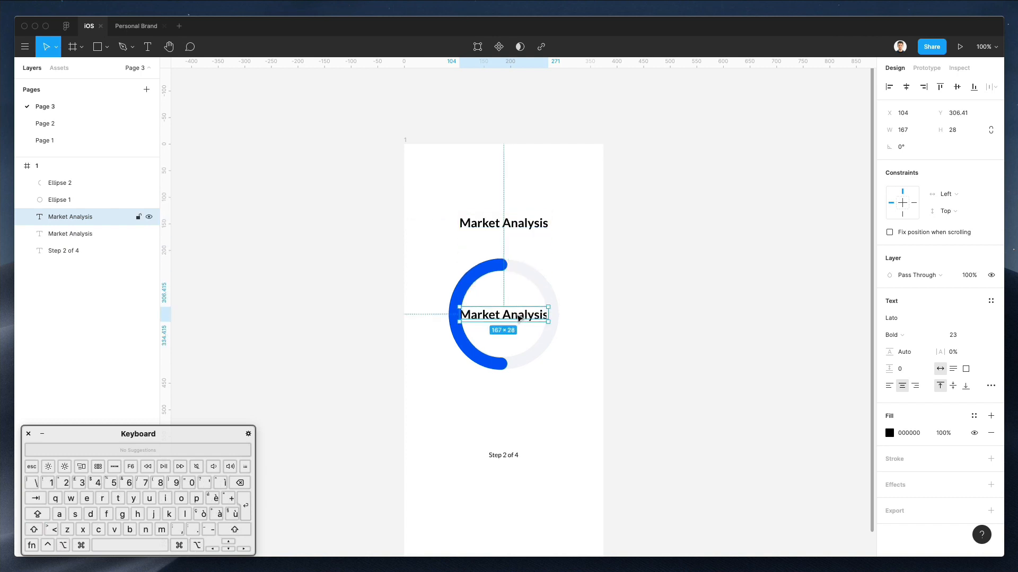
double_click(516, 315)
type("35%")
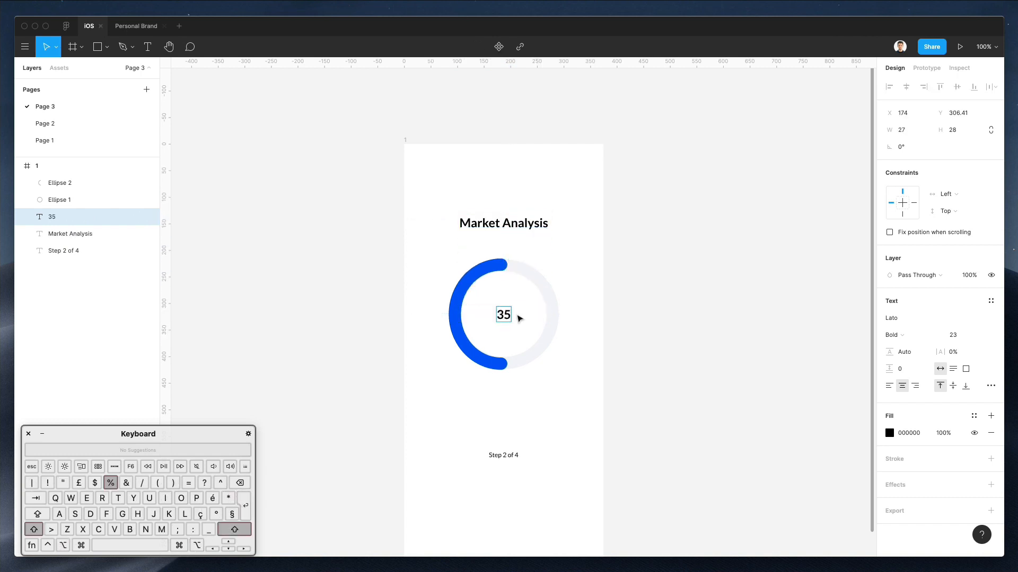
key("Escape")
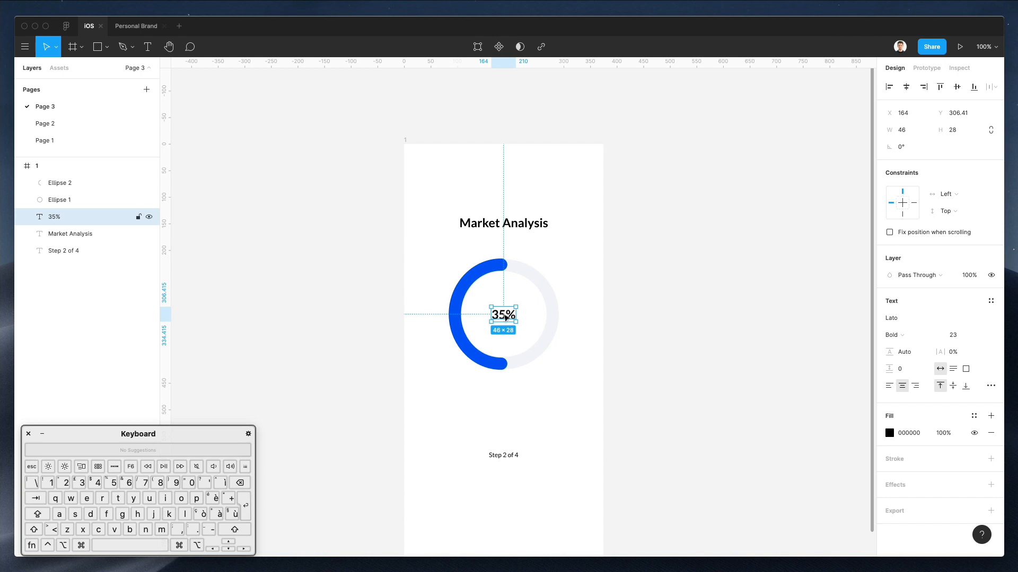
Change the percentage text in the ring's centre to "50%"
double_click(503, 315)
type("50%")
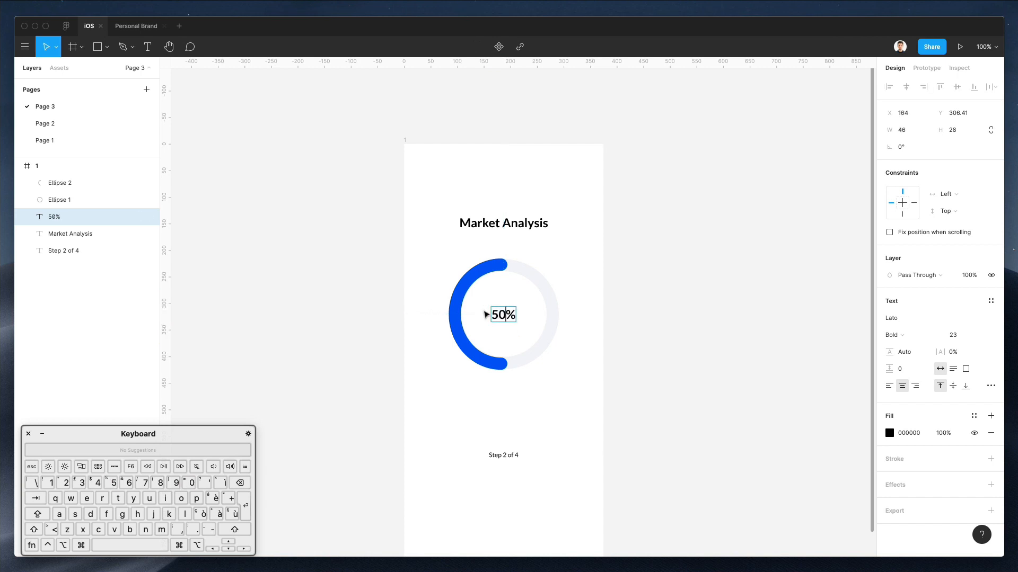
key("Escape")
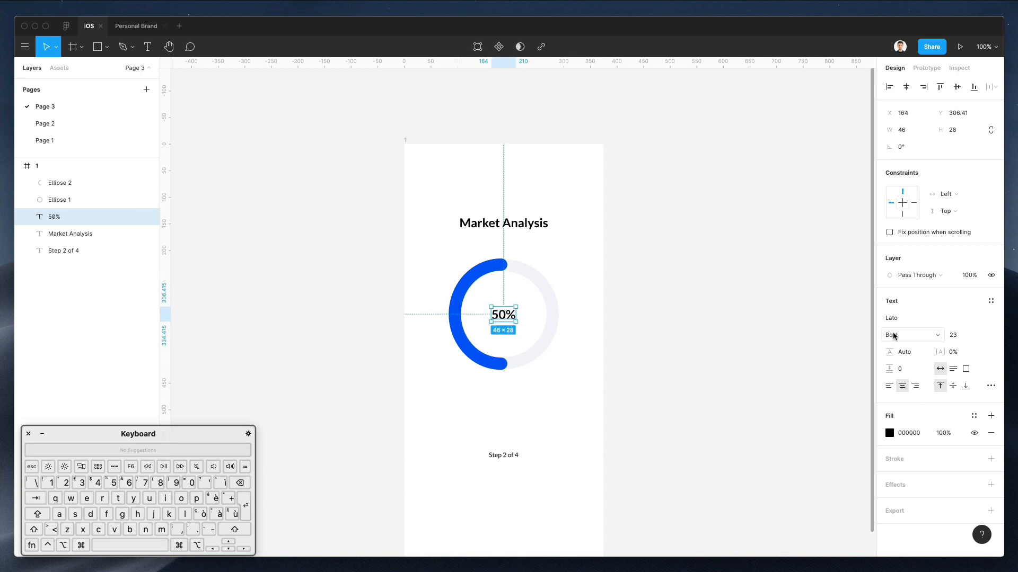
Set the 50% text's font size to 20 and deselect it
left_click(954, 335)
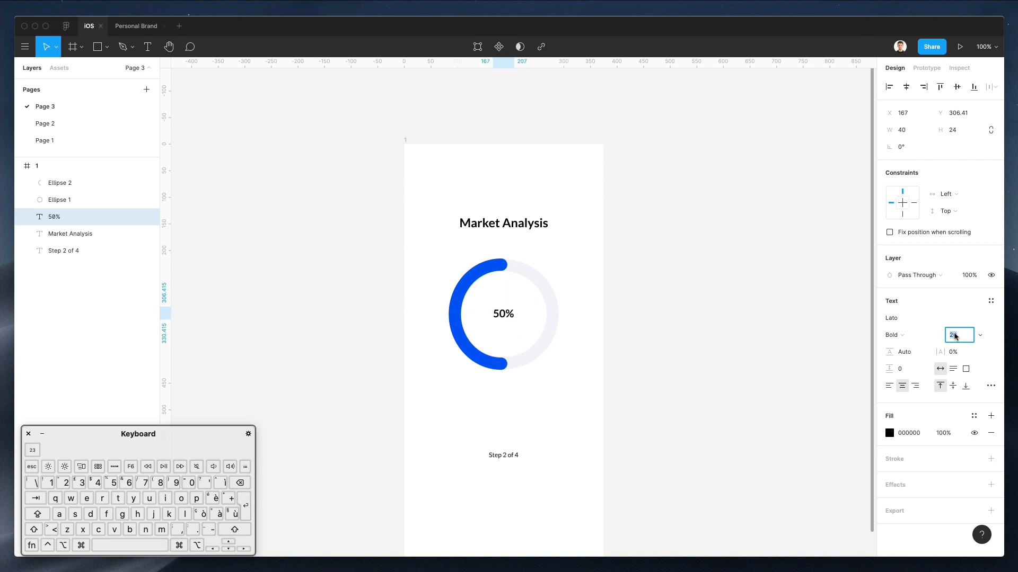
left_click(644, 294)
scroll(644, 294, "down", 2)
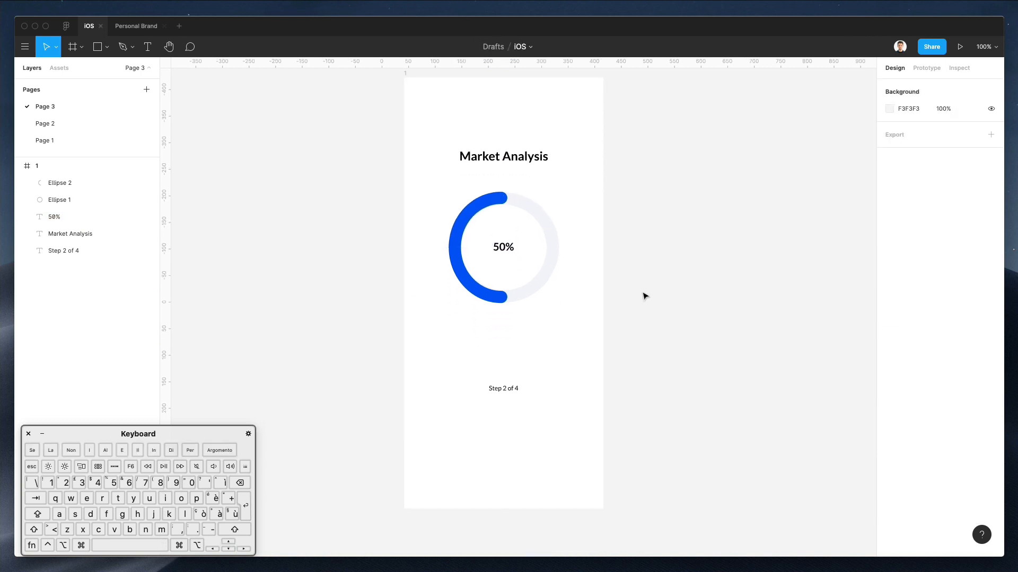
Reduce the blue arc's height to about 183 px so it fits the grey ring, and deselect it
scroll(505, 192, "down", 5)
scroll(504, 192, "up", 5)
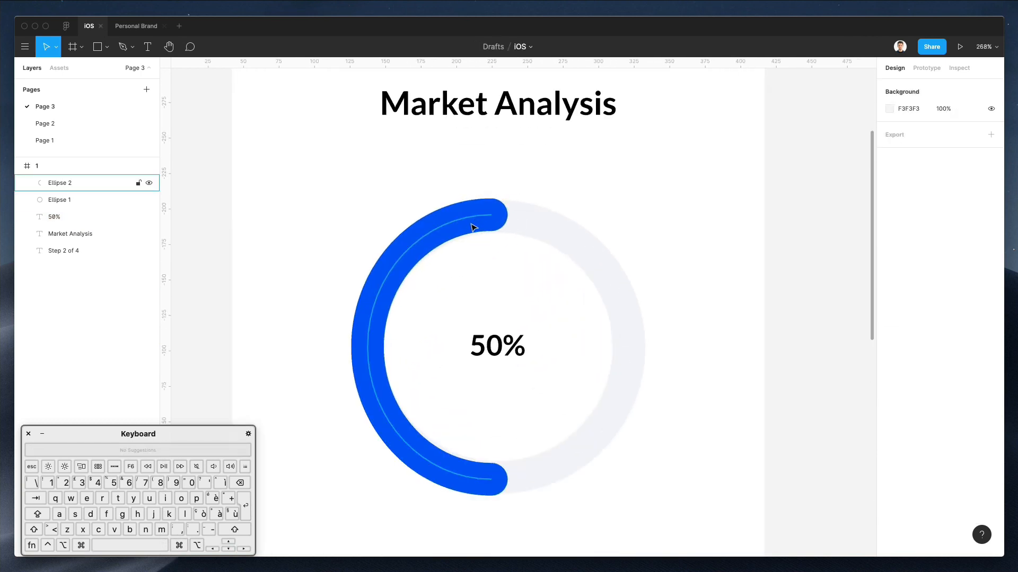
left_click(473, 214)
left_click_drag(473, 214, 473, 217)
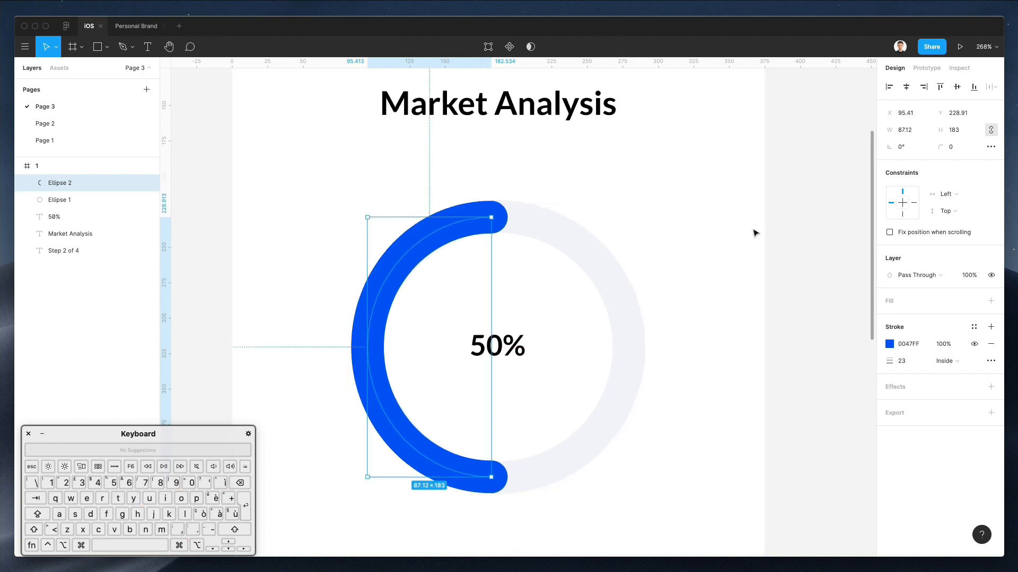
left_click(716, 246)
Recolour the 50% text with the blue 0047FF sampled from the arc
scroll(714, 247, "down", 5)
scroll(713, 249, "down", 3)
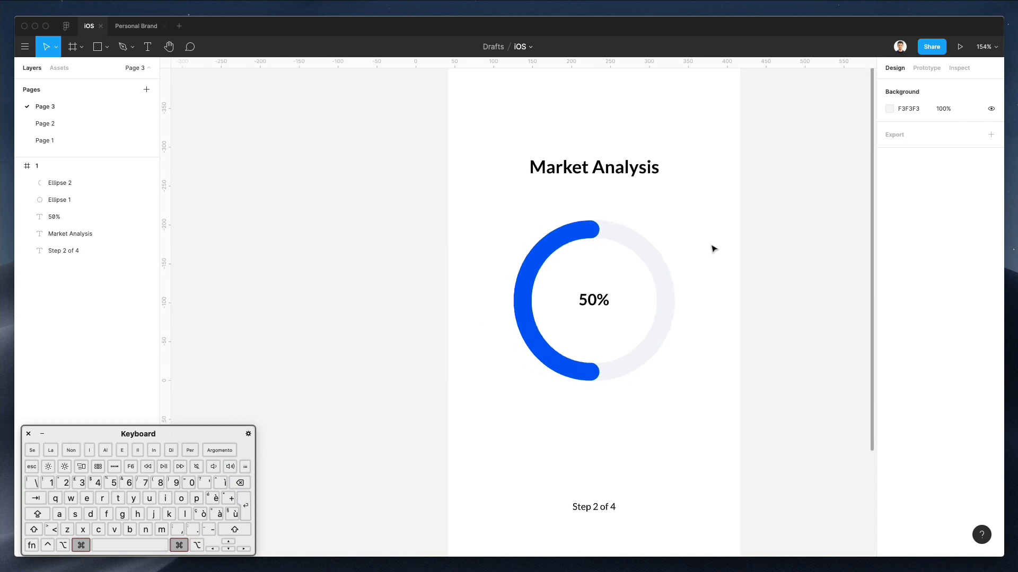
scroll(713, 250, "right", 3)
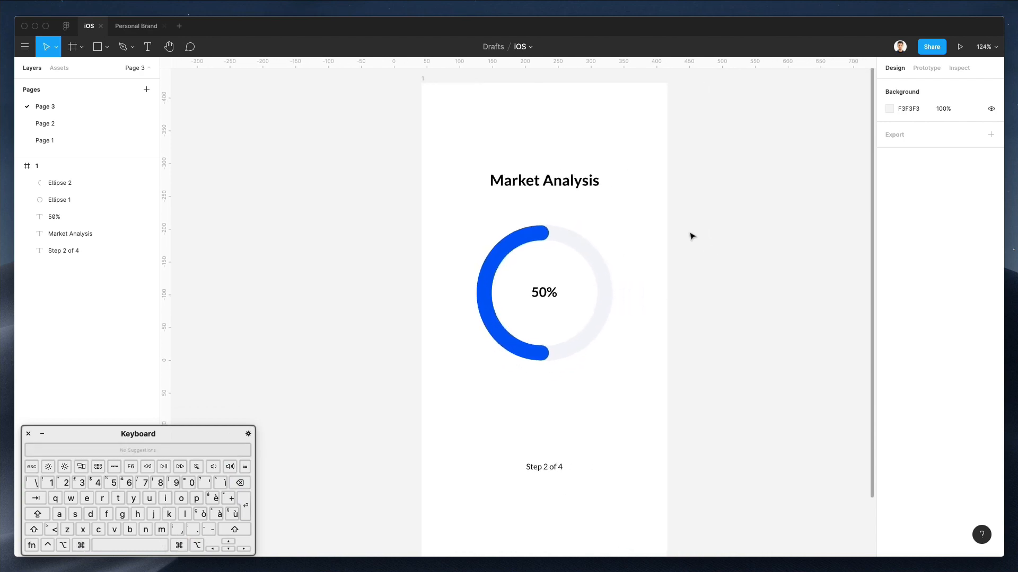
left_click(549, 304)
key("ctrl+c")
left_click(494, 261)
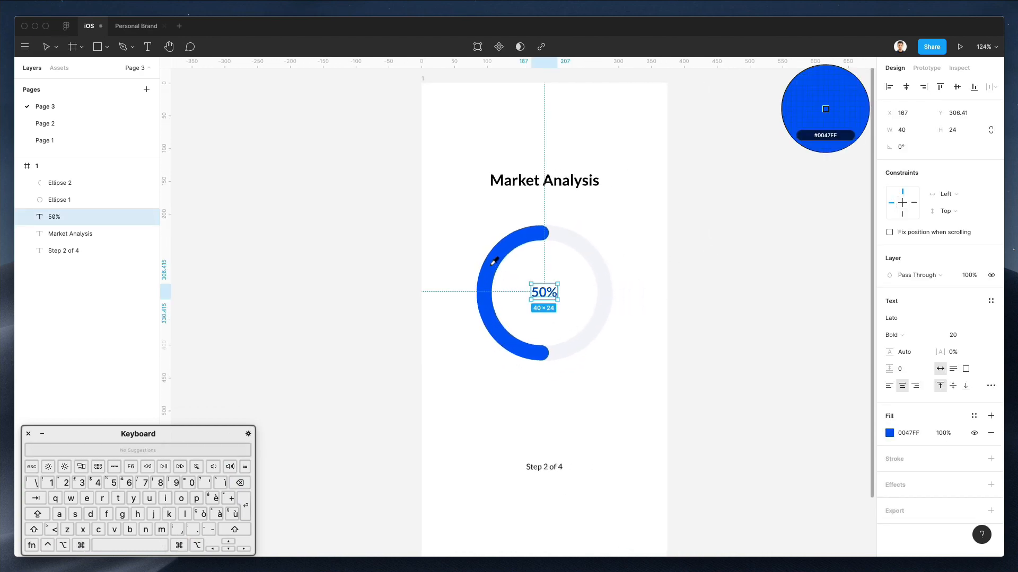
Draw a rectangle about 128 × 36 px over the upper-right part of the progress ring
left_click(612, 269)
scroll(666, 269, "right", 4)
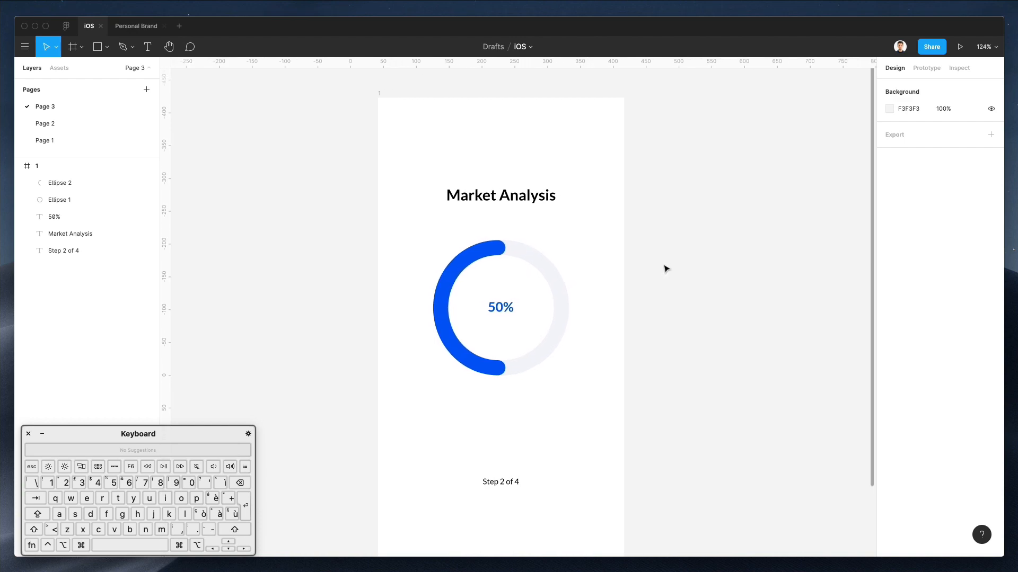
scroll(666, 269, "up", 1)
scroll(662, 275, "up", 3)
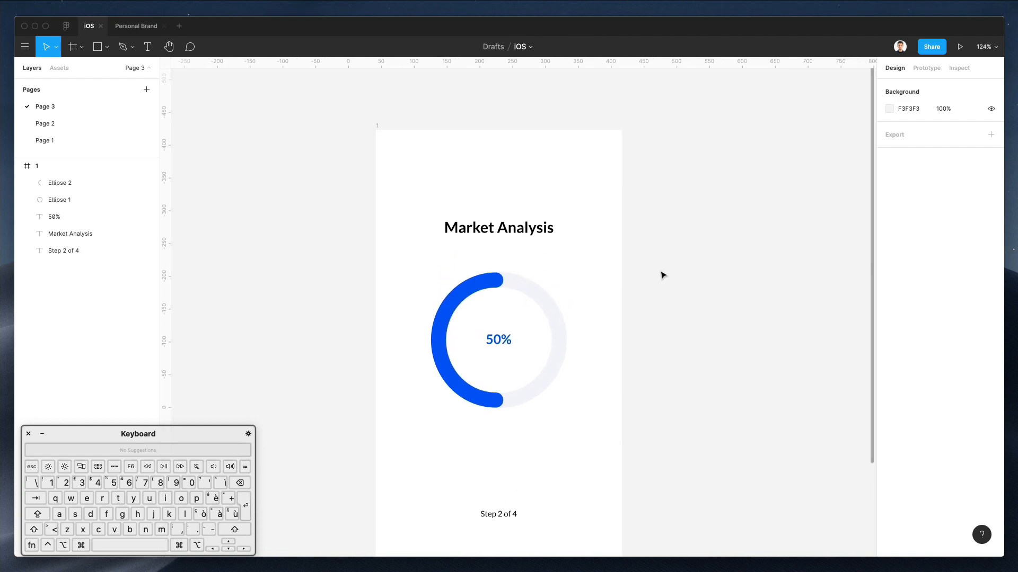
key("r")
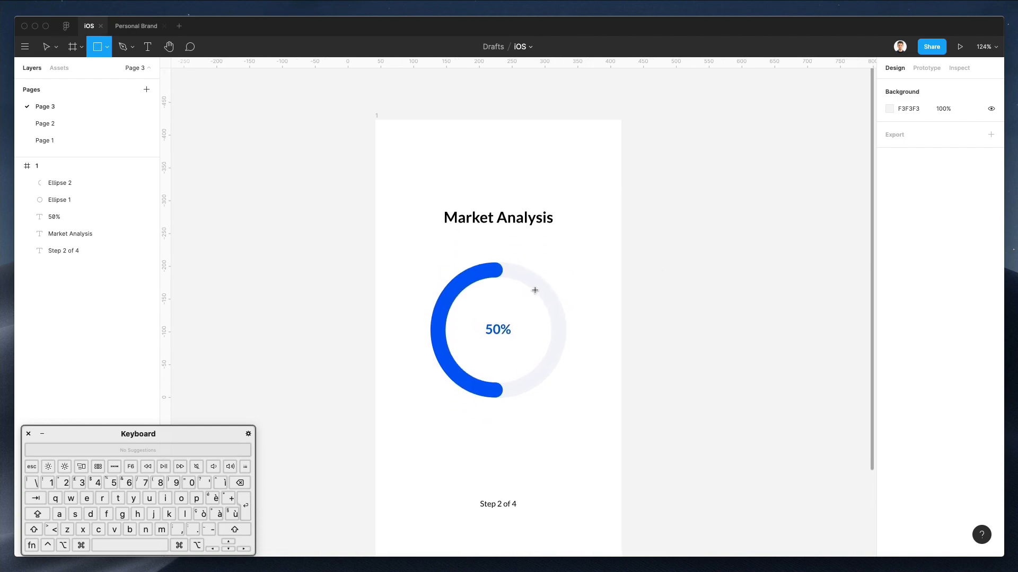
mouse_move(518, 270)
left_mouse_down()
mouse_move(602, 296)
mouse_move(561, 279)
left_mouse_up()
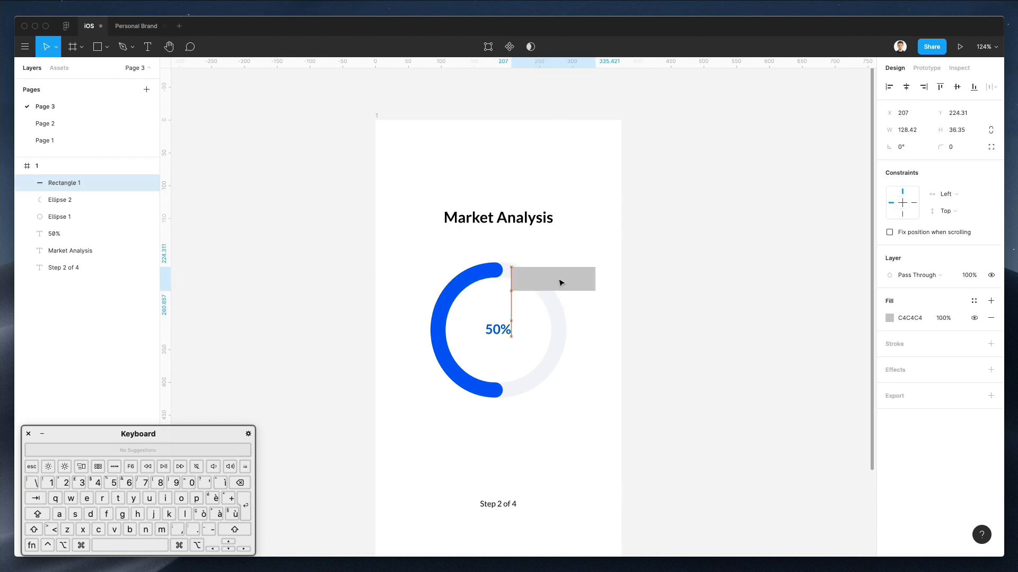
Add a drop shadow to the rectangle and change its fill to white FFFFFF
left_click(899, 373)
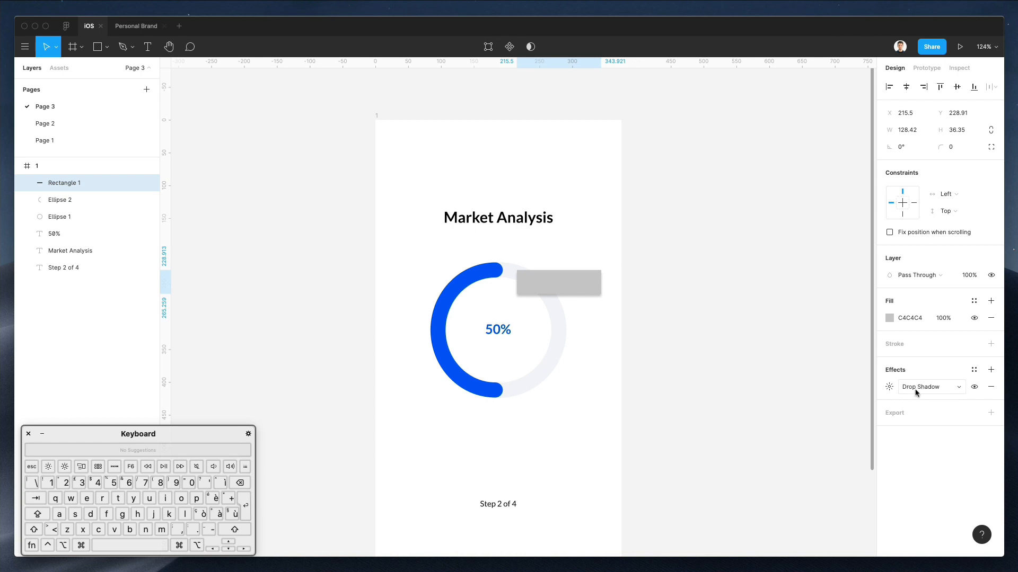
left_click(889, 318)
type("fff")
key("Return")
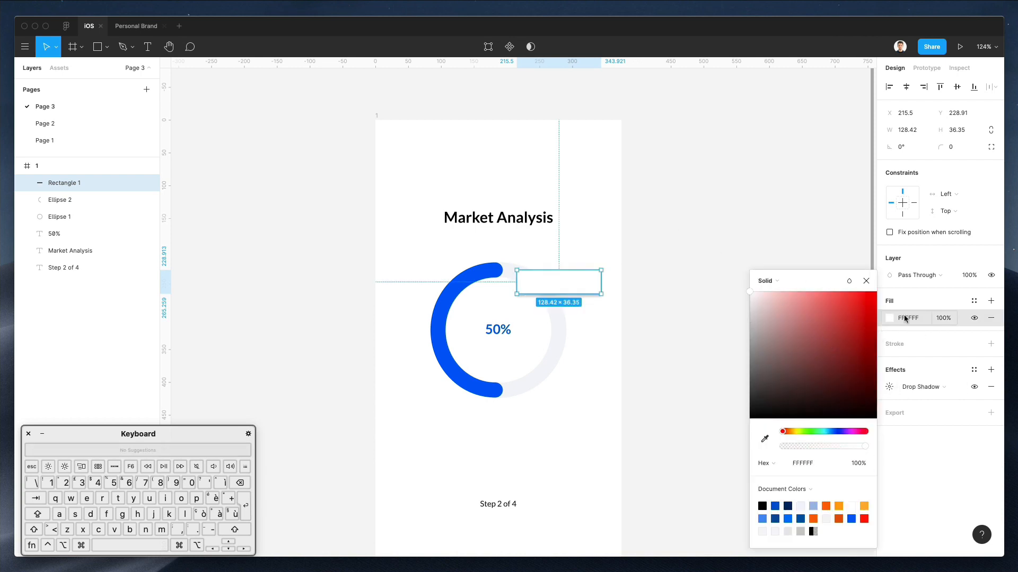
left_click(906, 318)
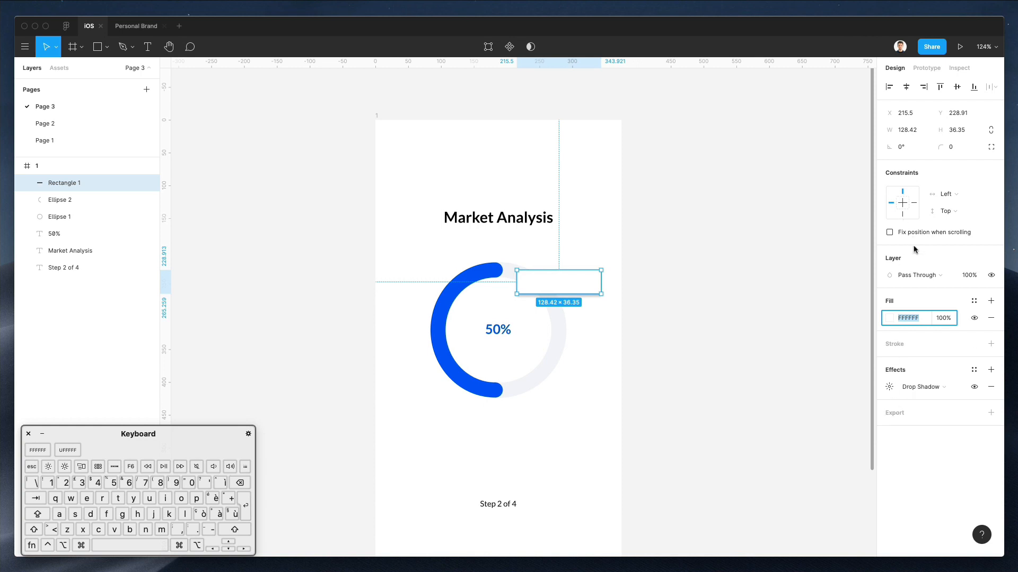
Round the rectangle's corners to 6 and soften its drop shadow with a blur of 14 and a lower opacity
left_click(949, 147)
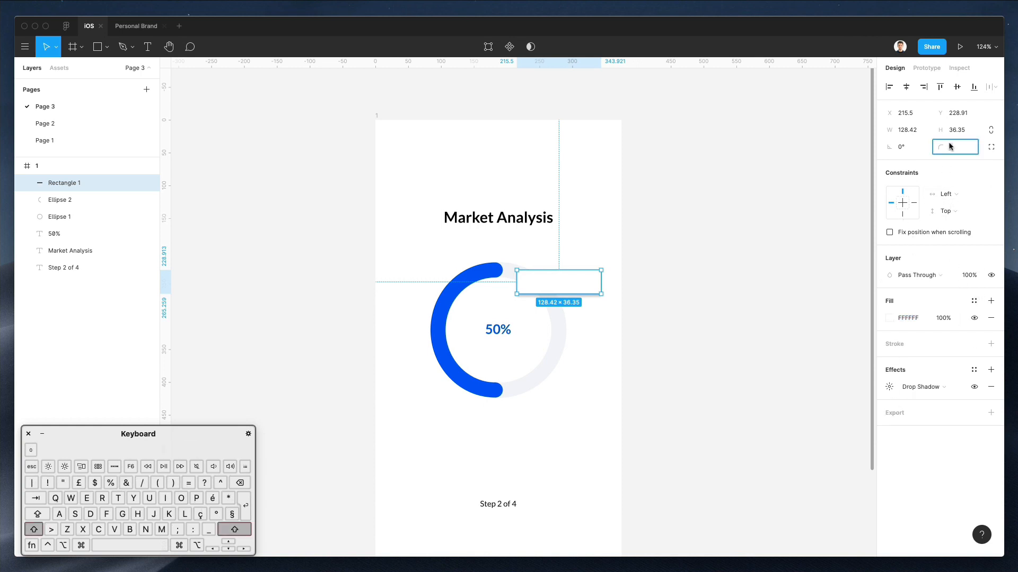
key("Down")
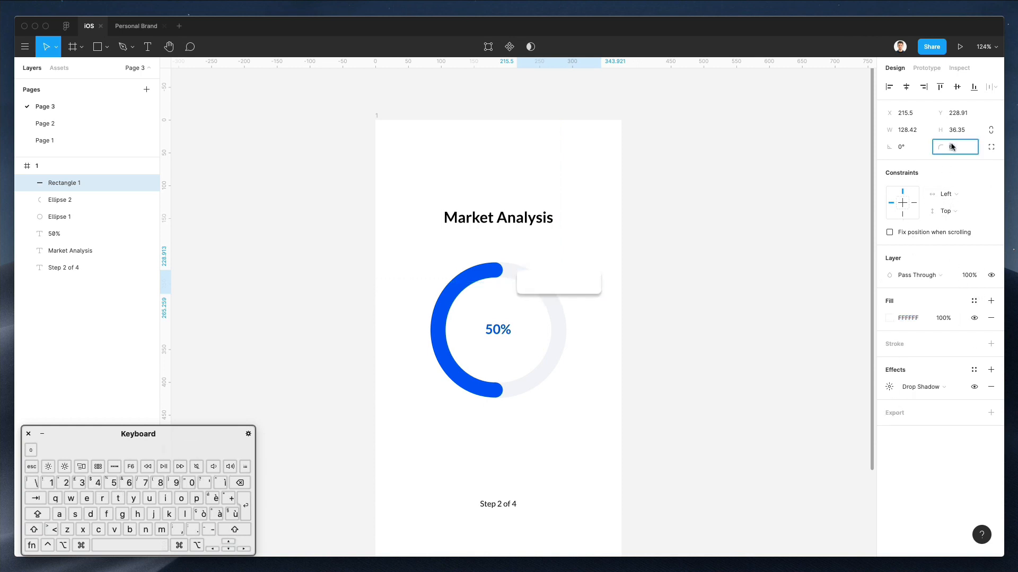
left_click(893, 390)
left_click(843, 413)
type("14")
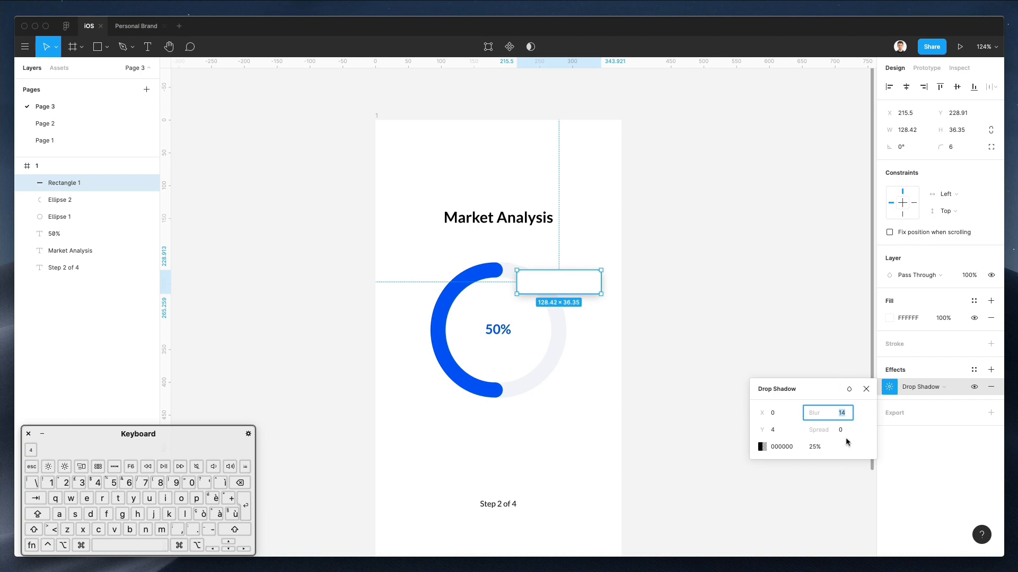
left_click(814, 447)
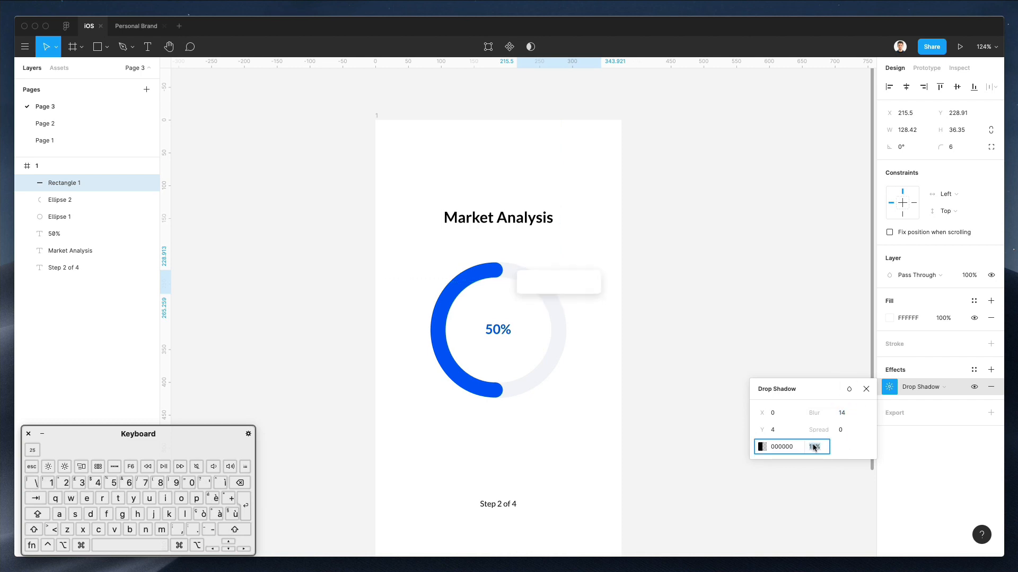
left_click(620, 236)
Duplicate the "Step 2 of 4" text onto the white card as "Biz. Development" and narrow the card to about 118 px
scroll(528, 276, "down", 4)
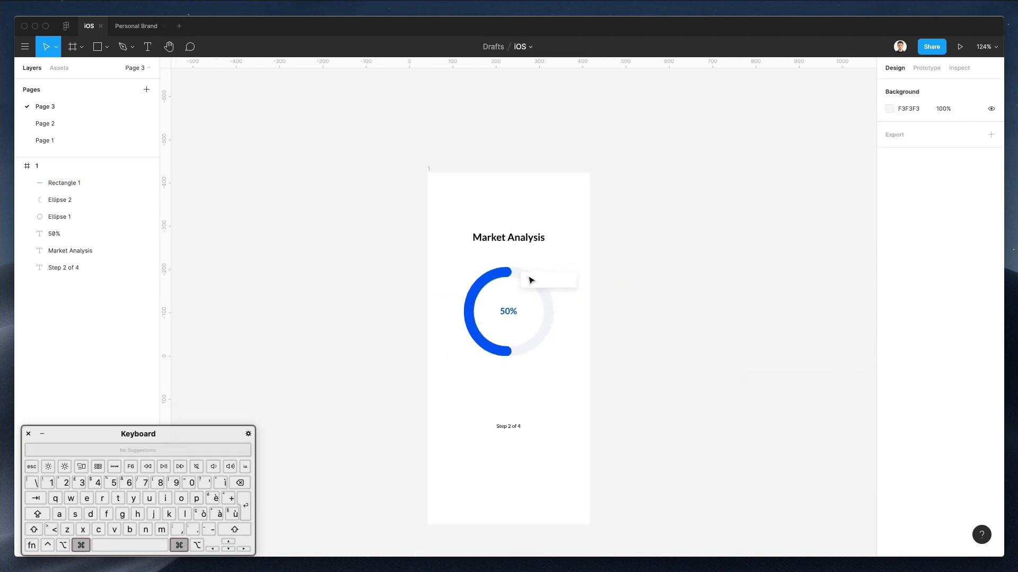
scroll(527, 276, "up", 5)
left_click_drag(496, 550, 557, 284)
key("Return")
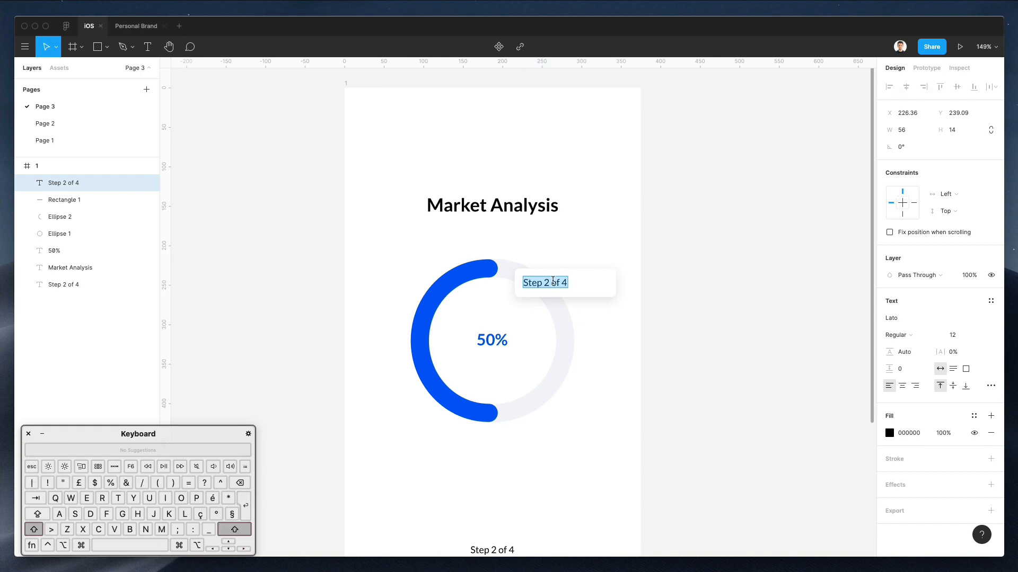
type("Biz. Development")
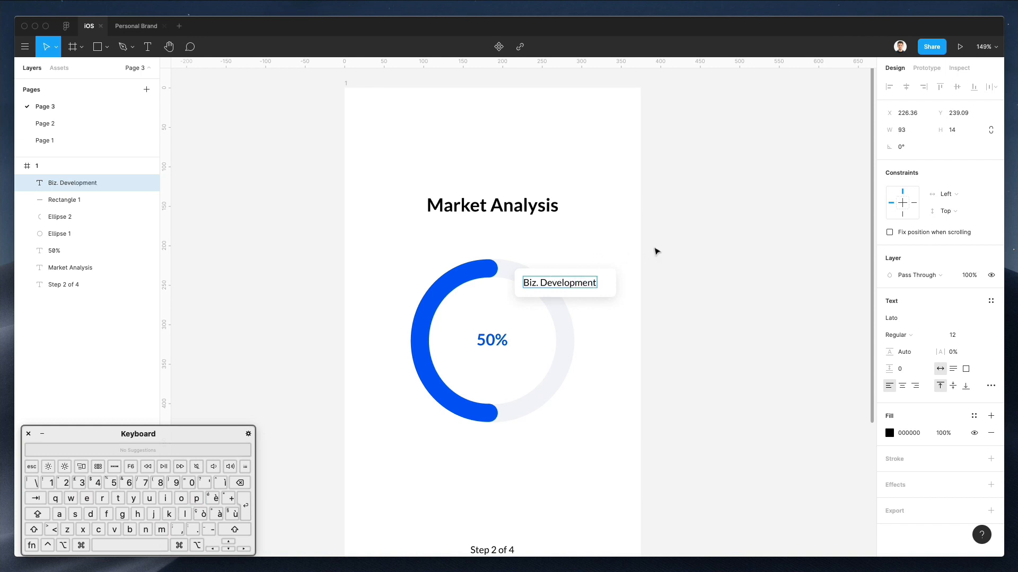
key("Escape")
left_click(604, 283)
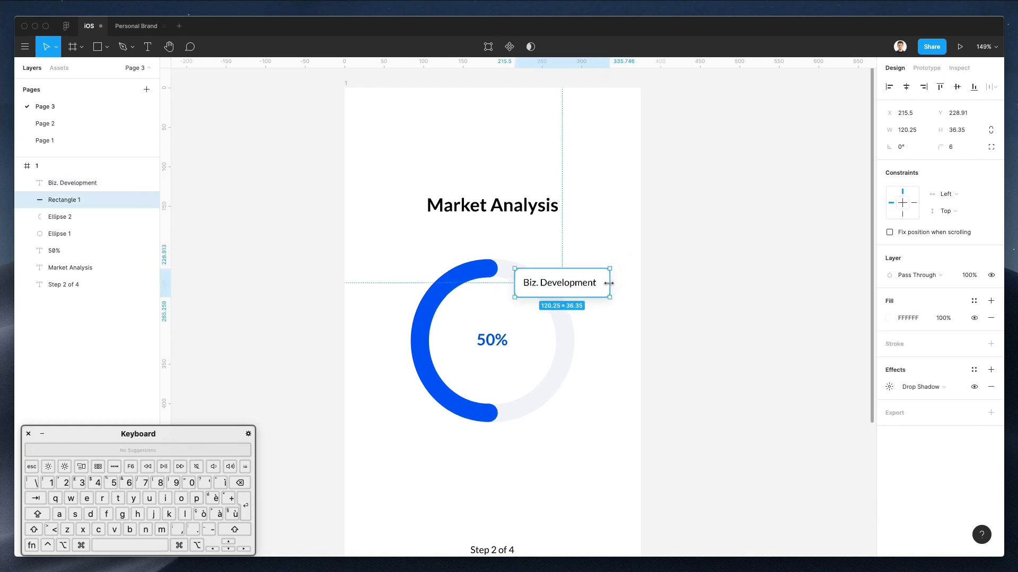
Change the "Biz. Development" text to Medium weight and shift it 22 px to the right
left_click(593, 285)
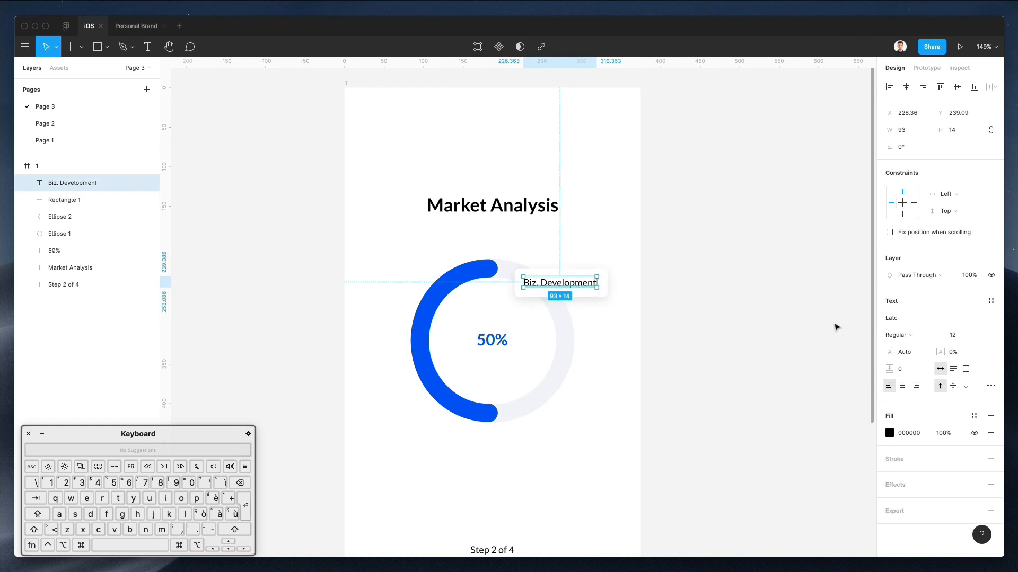
left_click(914, 335)
left_click(912, 346)
key("Right")
key("Right")
key("shift+Right")
key("shift+Right")
Widen the white card to about 136 px so it encloses the "Biz. Development" text, and deselect it
left_click(553, 273)
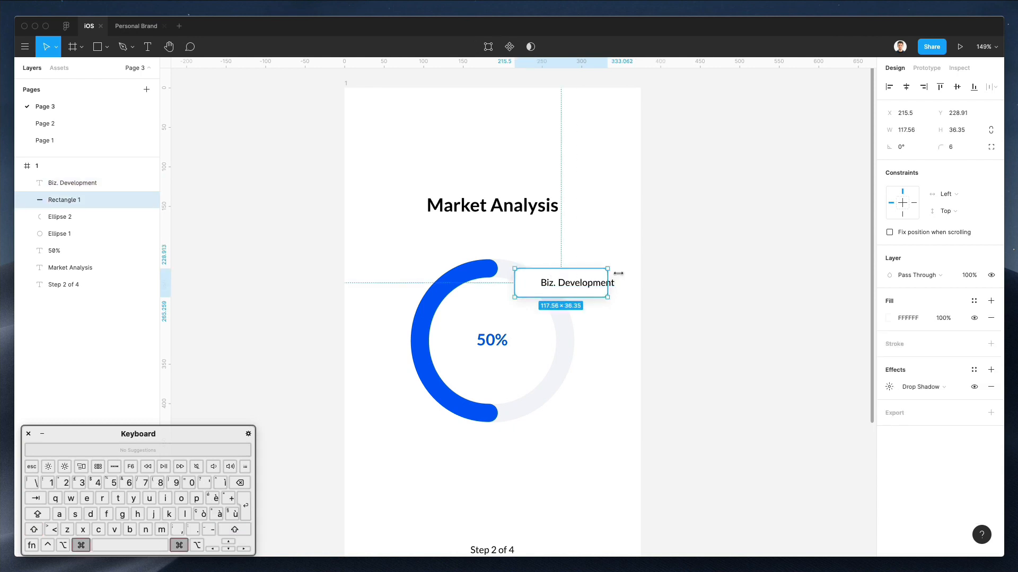
left_click_drag(610, 279, 621, 278)
left_click(647, 355)
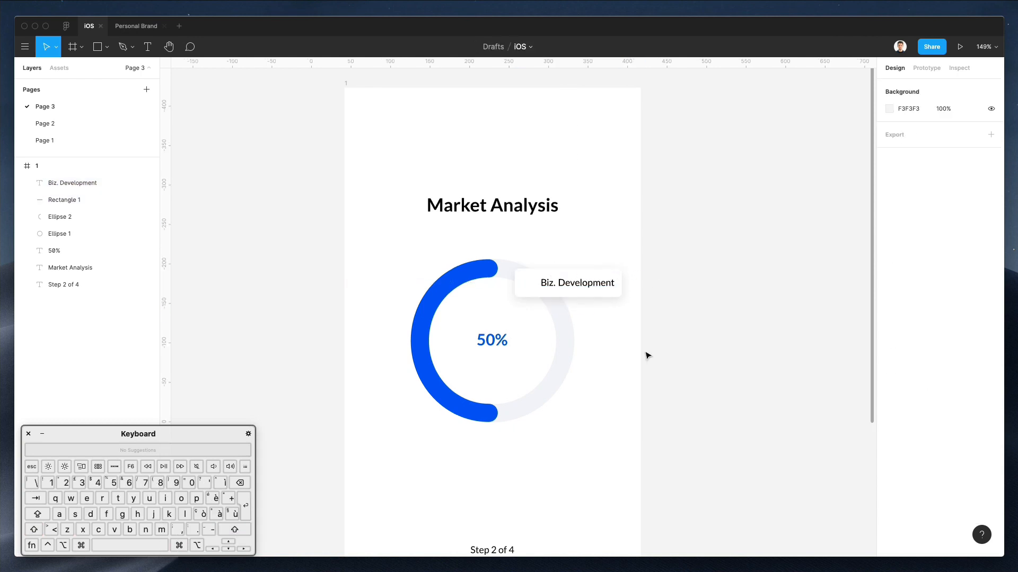
Switch to the Nucleo icon library and search for "busine"
key("i")
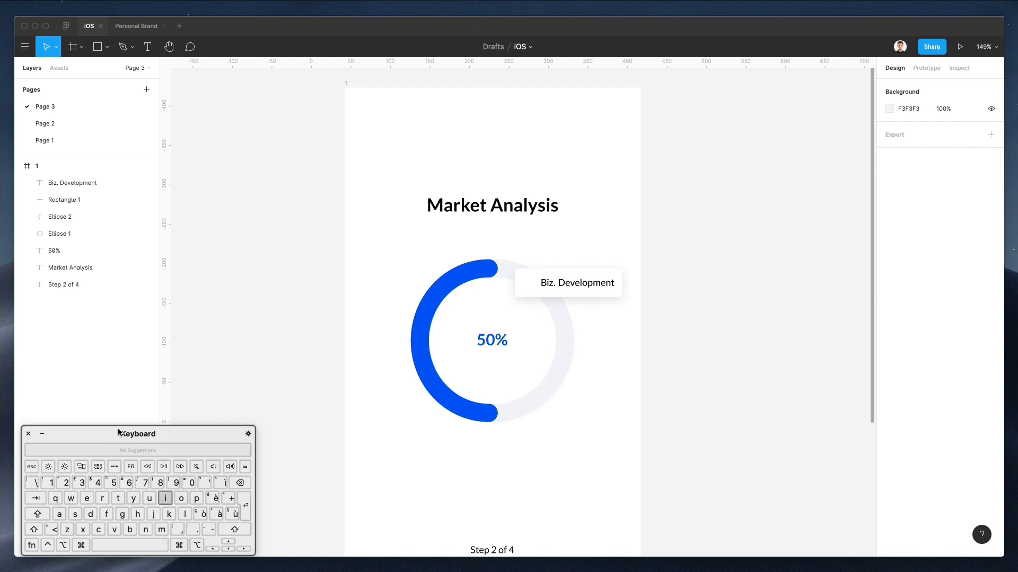
left_click_drag(395, 96, 686, 157)
left_click_drag(618, 150, 832, 167)
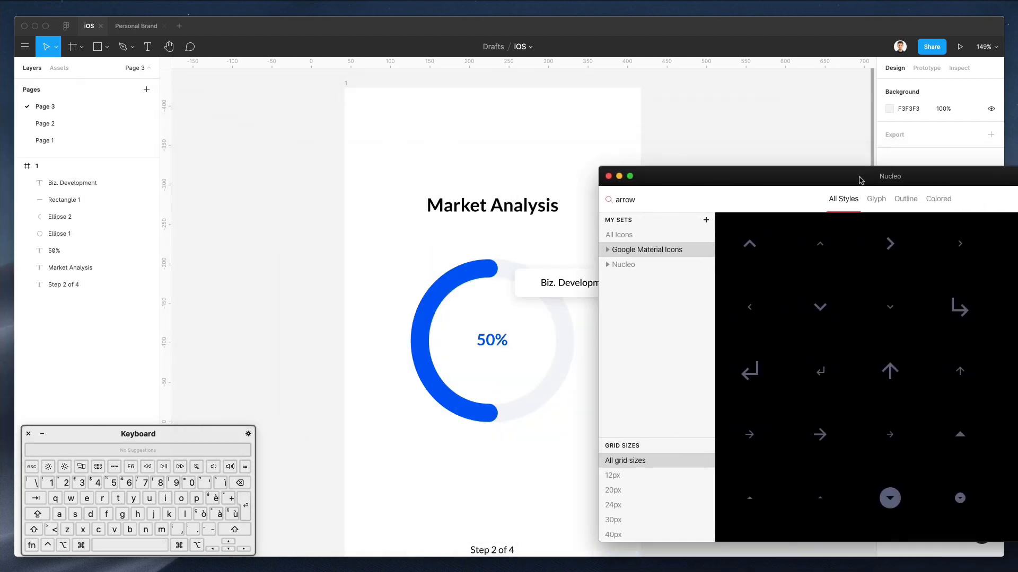
left_click(653, 198)
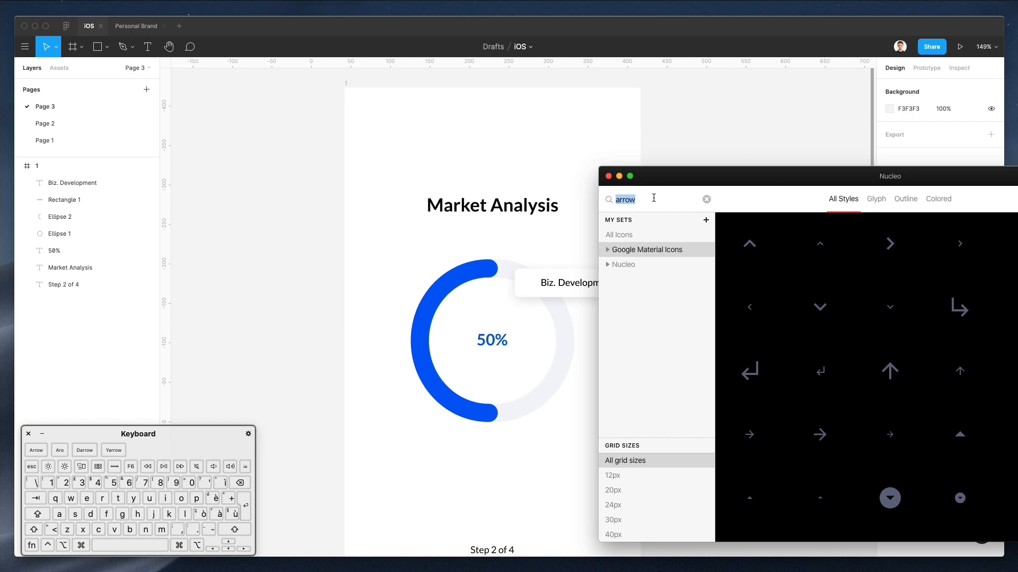
type("busine")
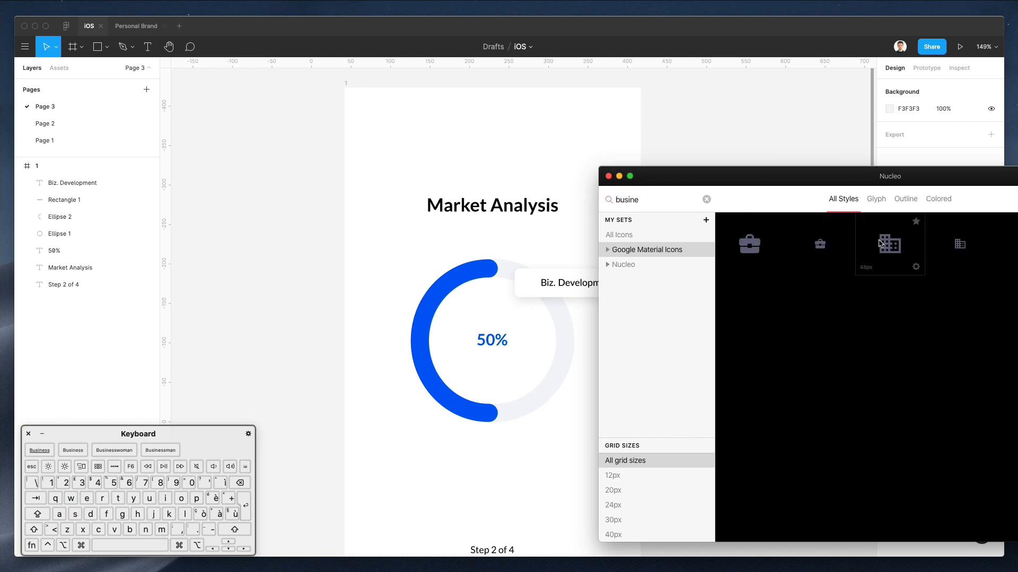
Insert the 24 px business building icon beside the ring in the Figma screen and remove its enclosing frame
left_click_drag(583, 270, 392, 273)
scroll(396, 260, "down", 5)
scroll(397, 257, "up", 5)
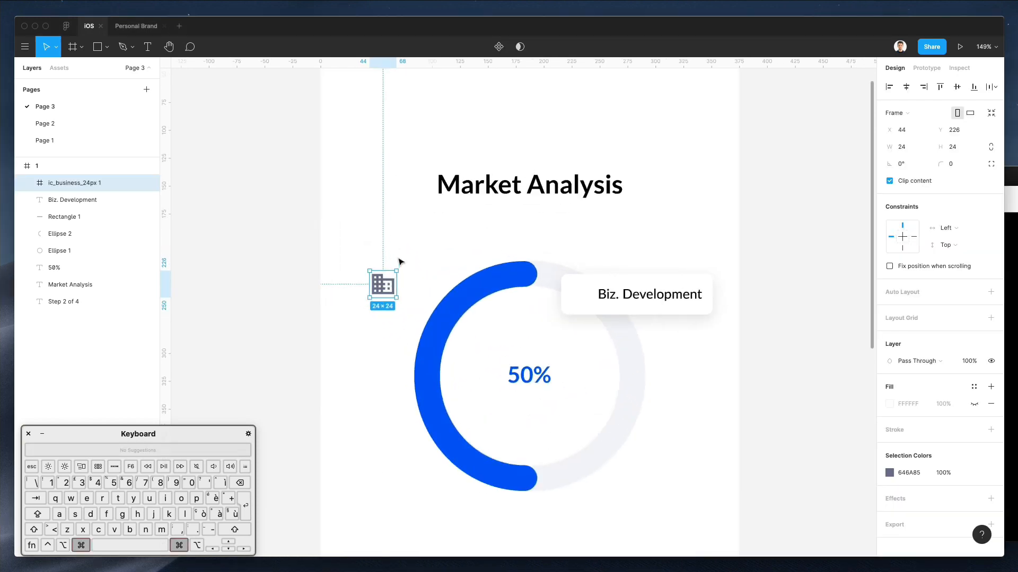
left_click(399, 258)
left_click(379, 282)
key("super+shift+g")
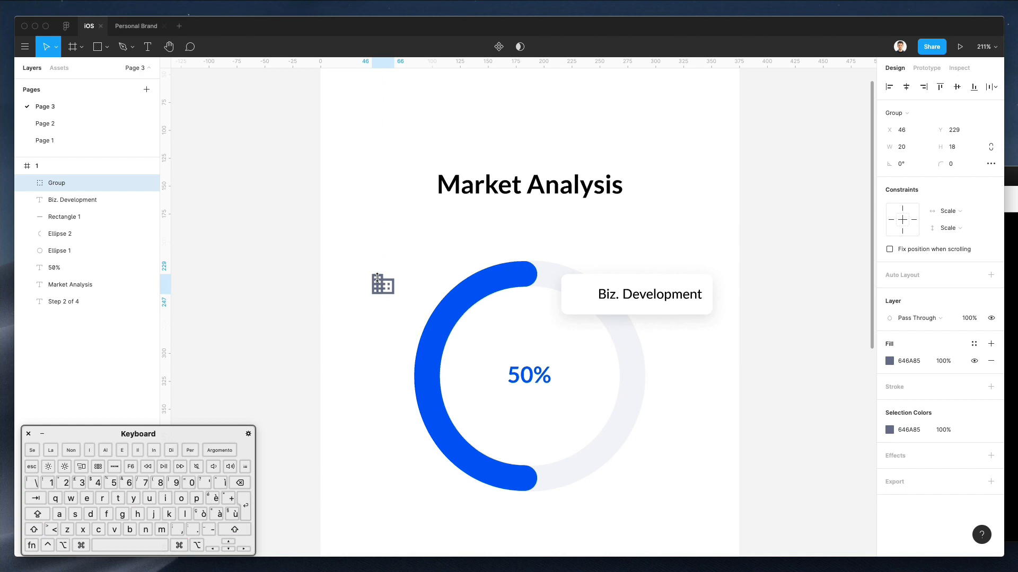
Scale the building icon to about 16 × 15 px and place it on the card in front of the "Biz. Development" text
left_click_drag(378, 282, 593, 293)
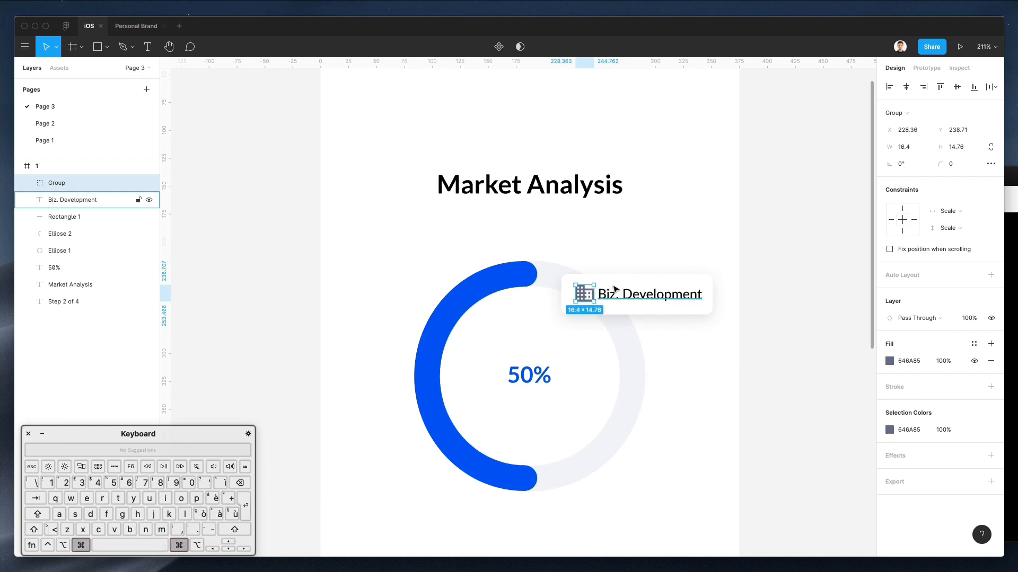
scroll(593, 293, "down", 5)
scroll(610, 290, "up", 10)
key("Left")
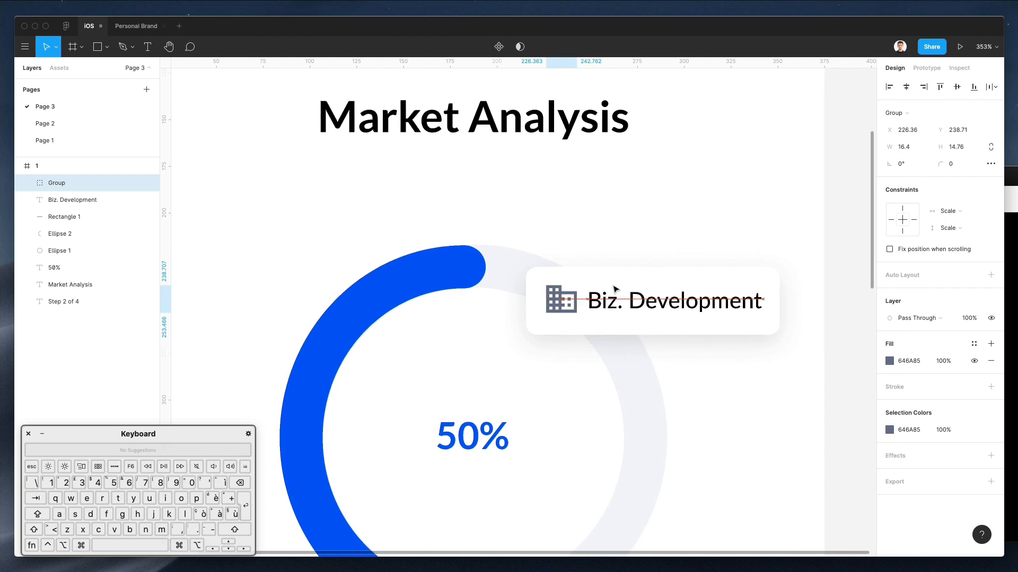
Move the "Biz. Development" text 6 px further right and widen the white card to about 141 px
left_click(636, 301)
key("Right")
key("Right")
key("Right")
key("Right")
key("Right")
key("Right")
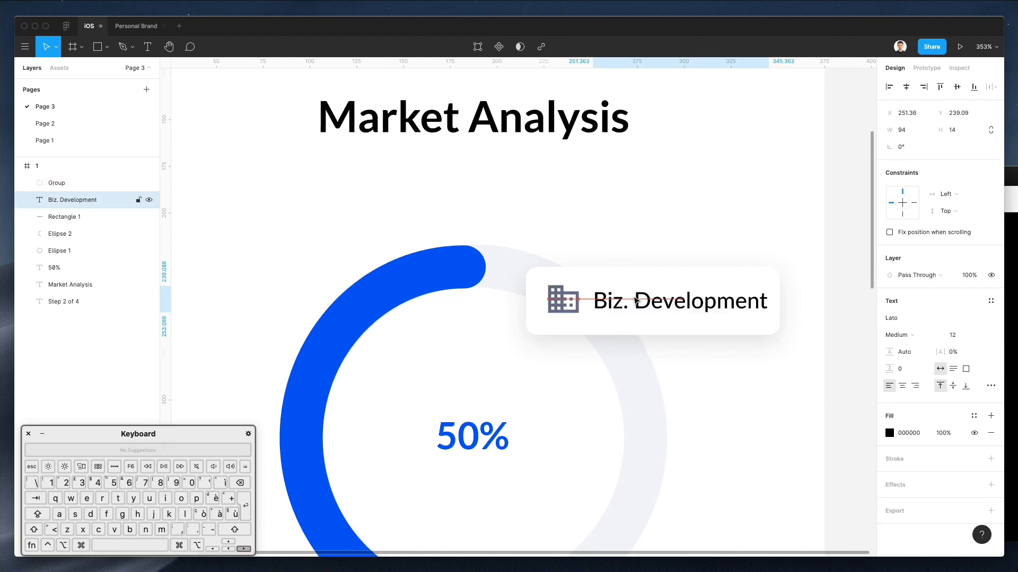
left_click(633, 271)
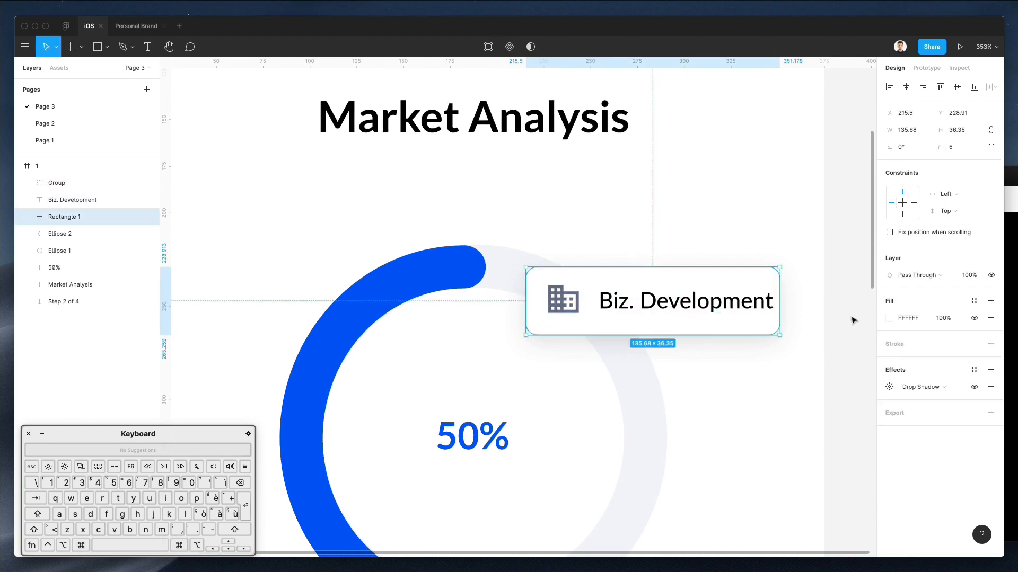
left_click_drag(779, 302, 789, 302)
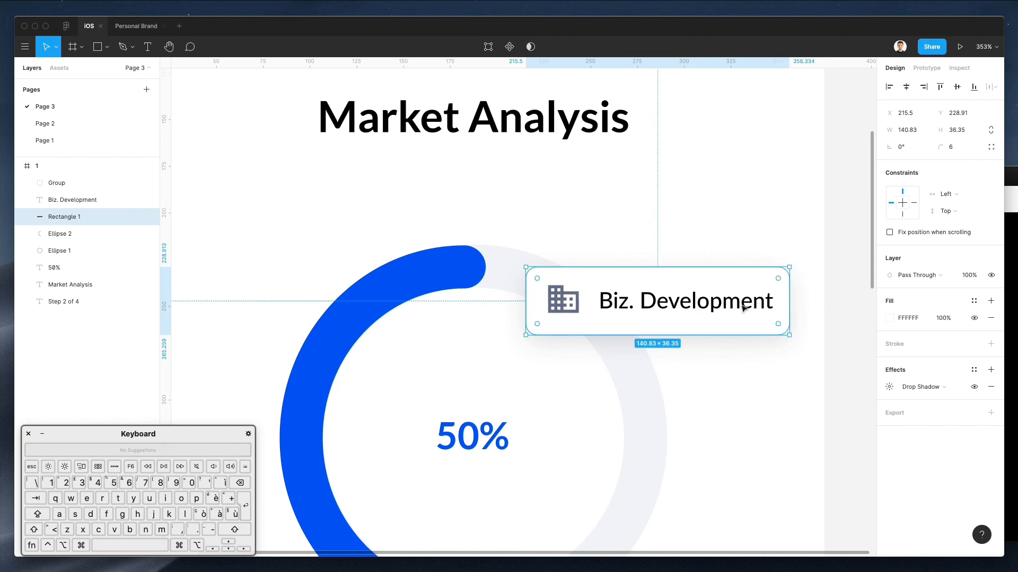
Set the building icon's opacity to 50% and deselect it
left_click(559, 296)
key("shift")
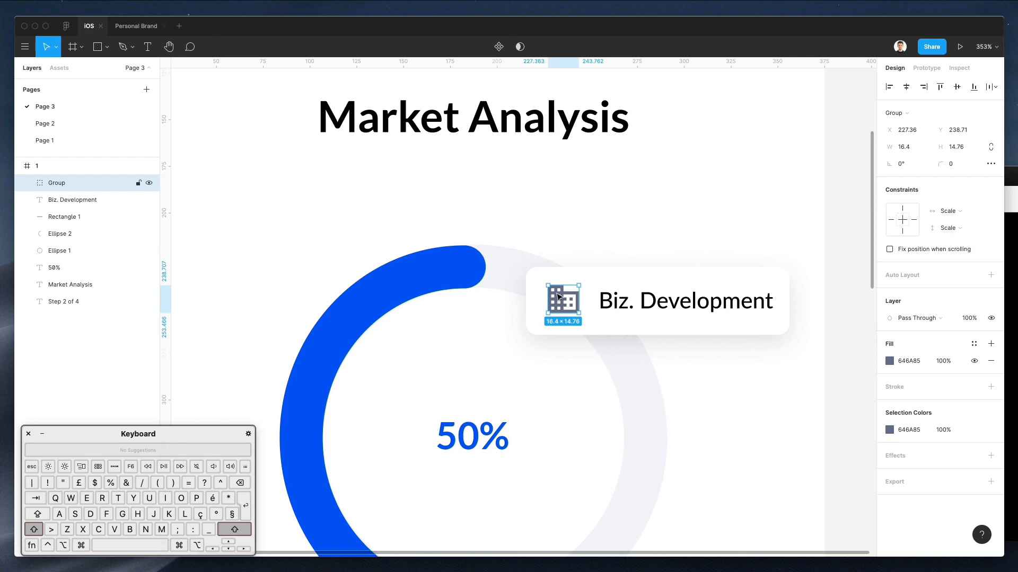
key("5")
left_click(714, 225)
scroll(715, 227, "up", 2)
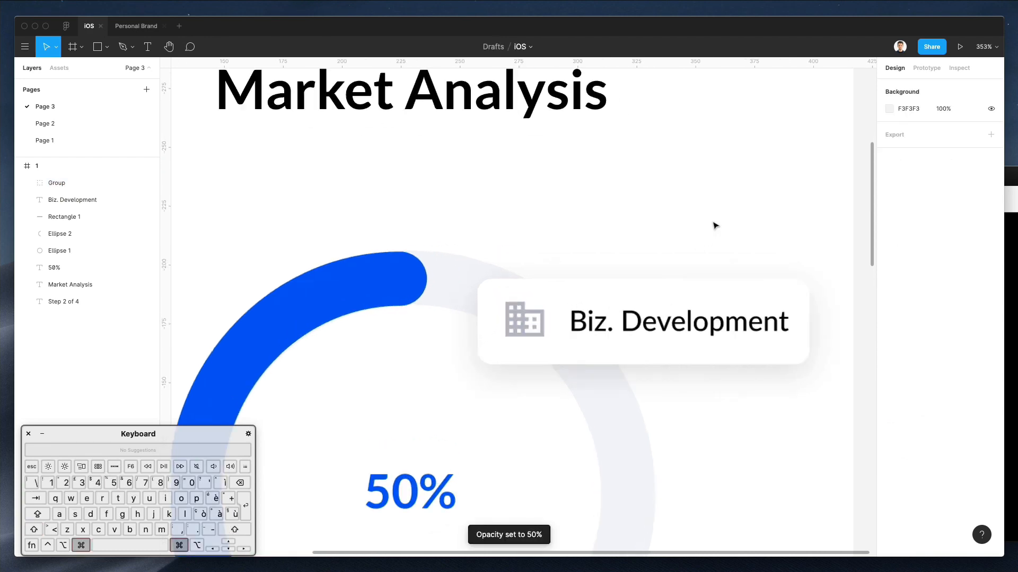
scroll(715, 226, "down", 5)
Switch to Nucleo to examine the business icons, style filters and customization options, and return to the Figma design
key("super+Tab")
left_click_drag(744, 180, 686, 176)
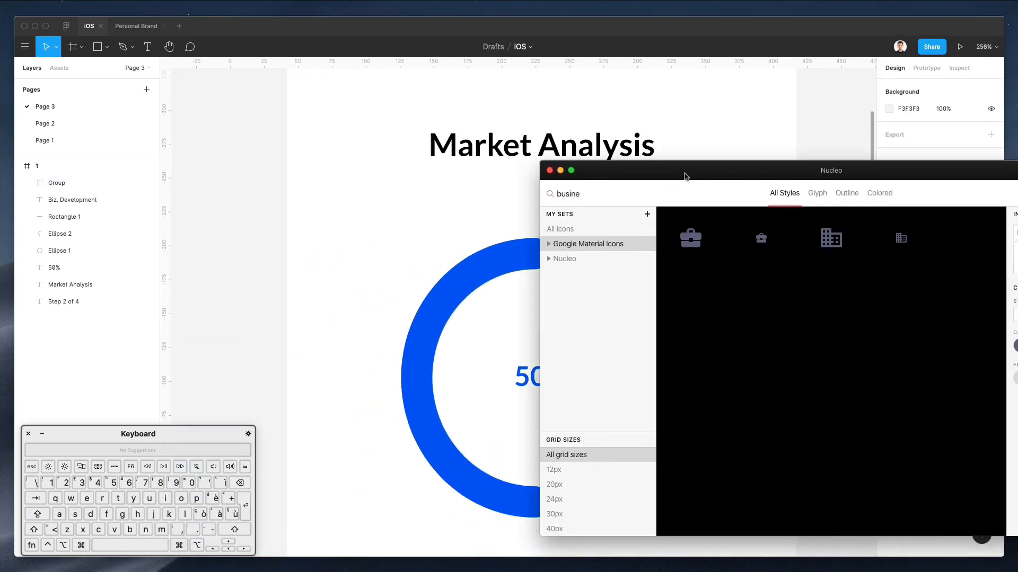
left_click_drag(783, 173, 506, 167)
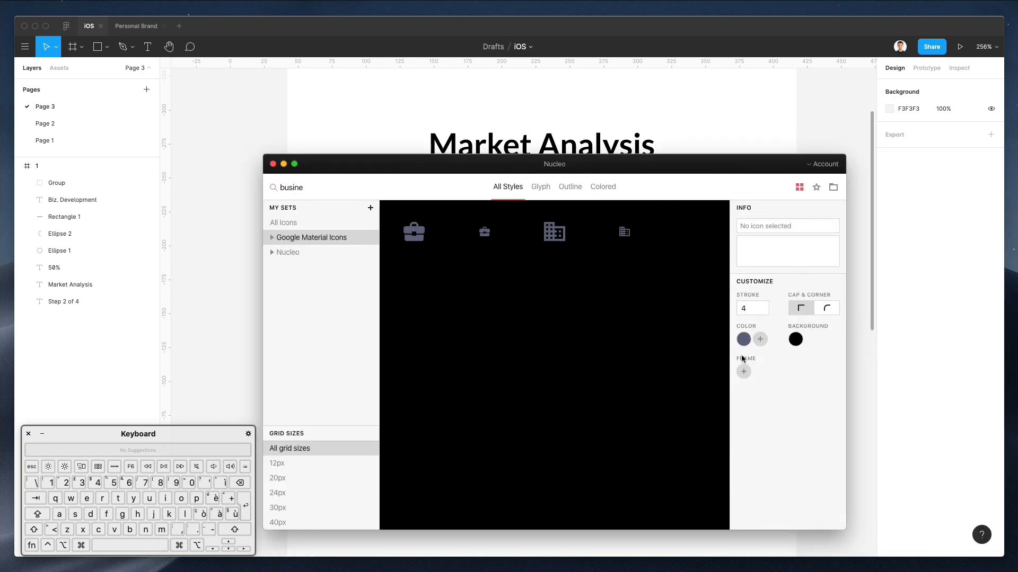
left_click_drag(544, 167, 662, 174)
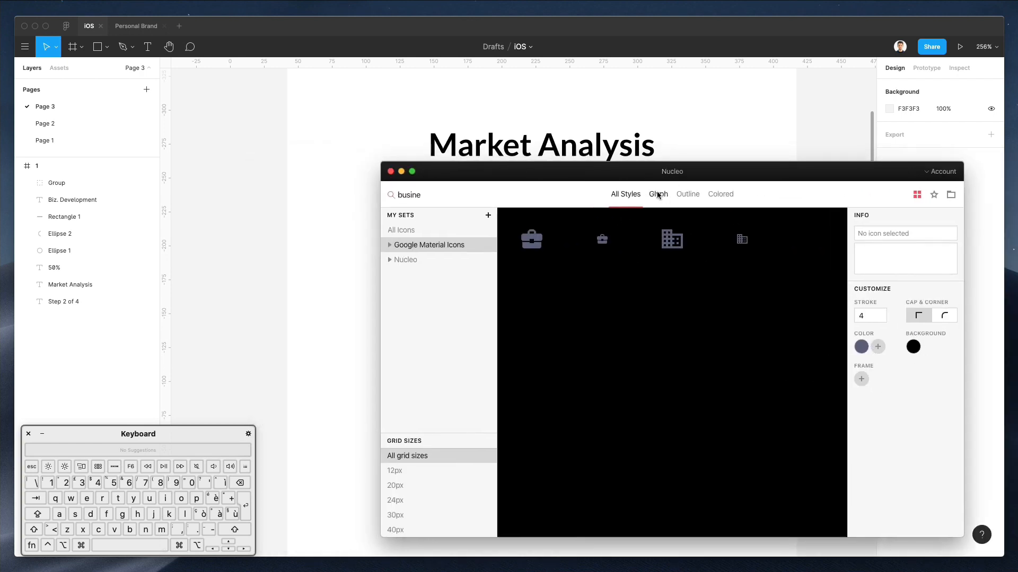
left_click(658, 195)
left_click(642, 195)
left_click_drag(582, 177, 784, 571)
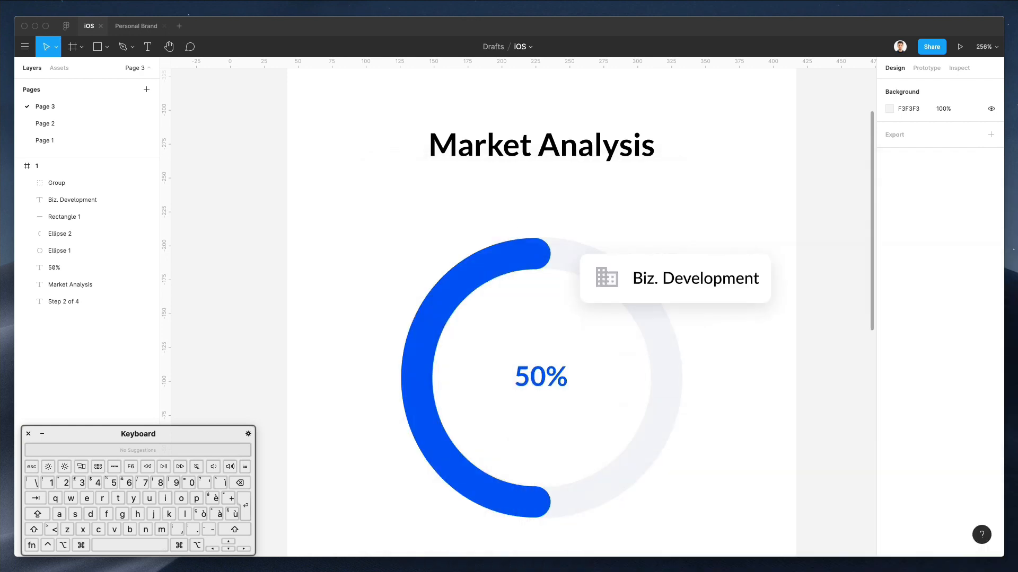
Recolor the building icon with the ring's blue 0047FF, restore its opacity to 100%, and deselect it
left_click(610, 278)
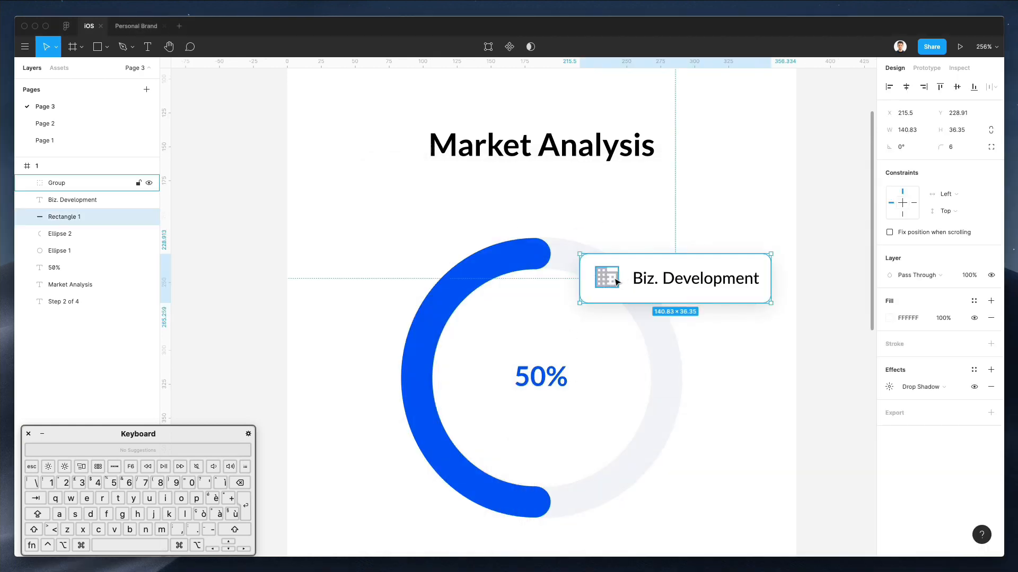
left_click(617, 287)
left_click_drag(619, 279, 618, 279)
key("i")
left_click(531, 247)
key("0")
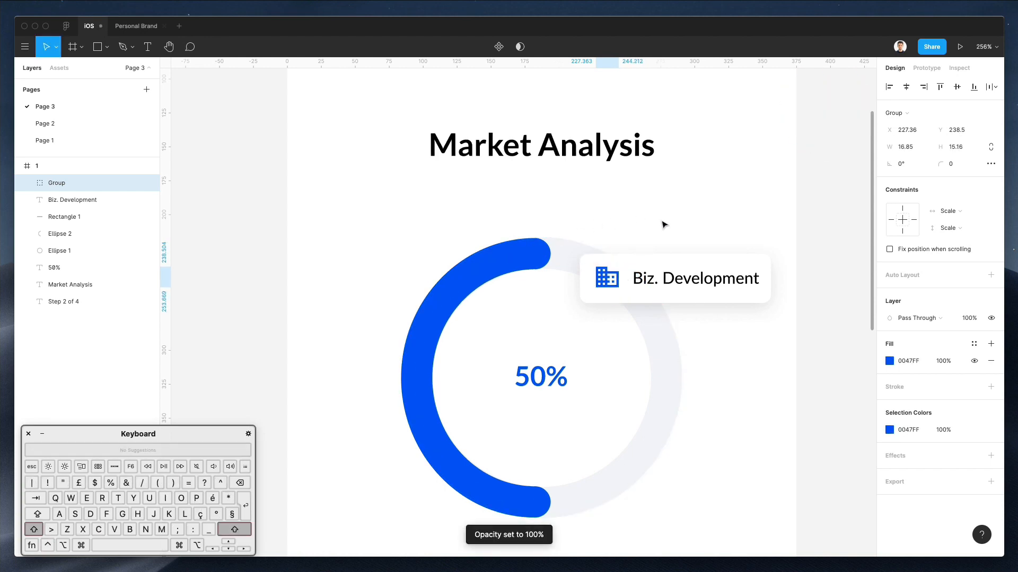
key("super+equal")
key("super+minus")
key("Escape")
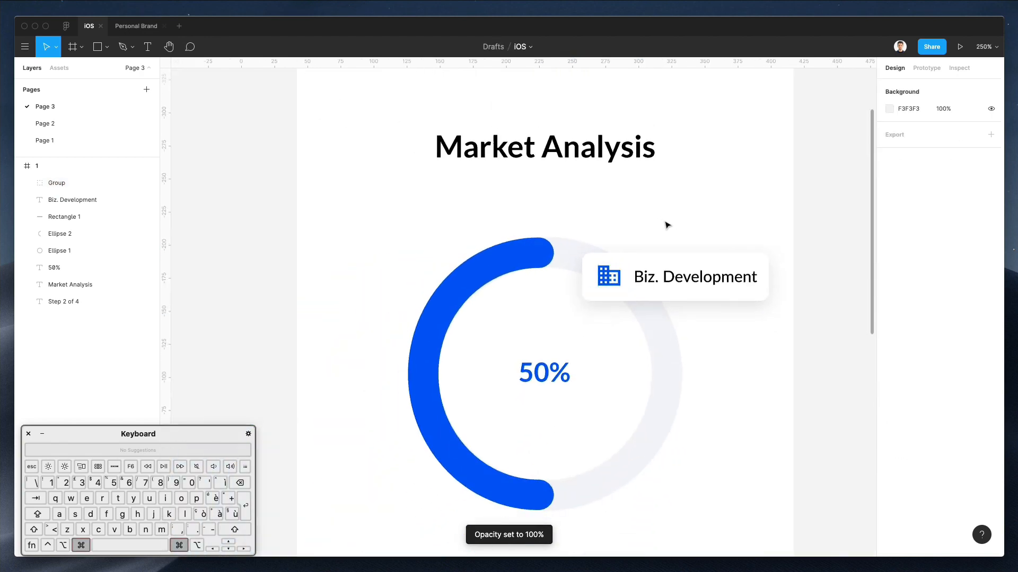
Scale the progress ring and its 50% label together proportionally from the center to about 235 × 235 px
key("super+minus")
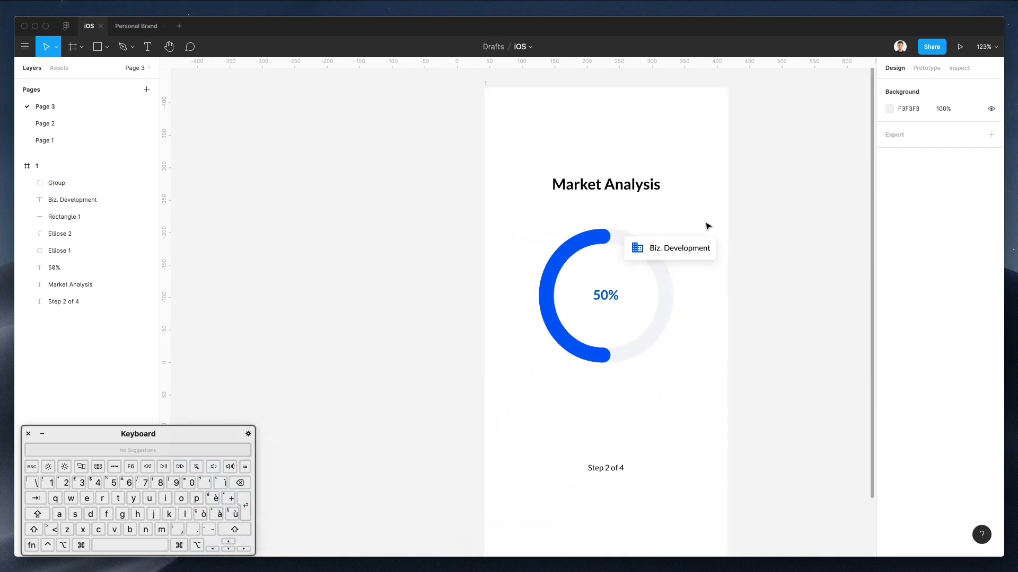
scroll(649, 255, "up", 5)
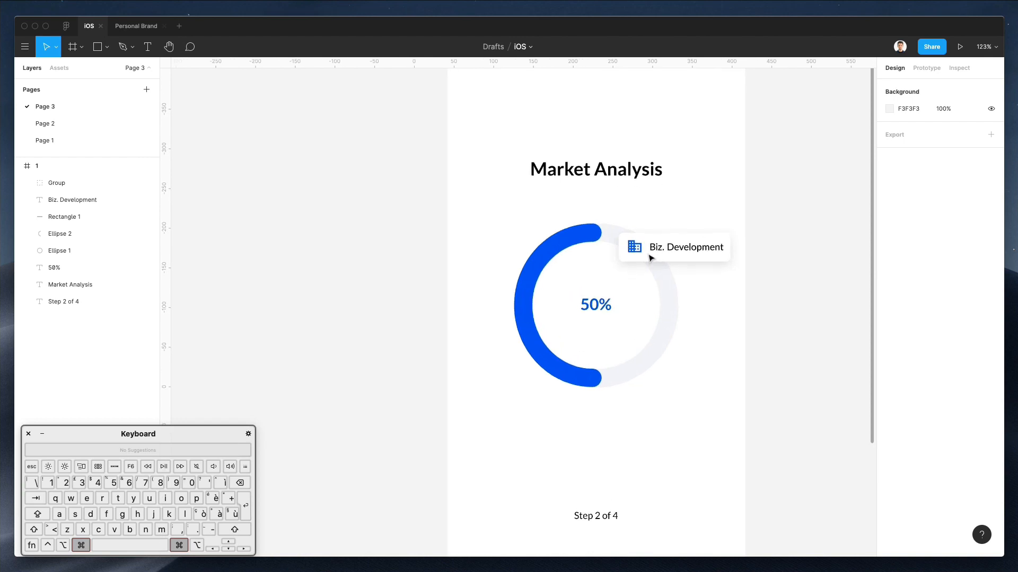
scroll(649, 255, "down", 5)
scroll(650, 258, "right", 2)
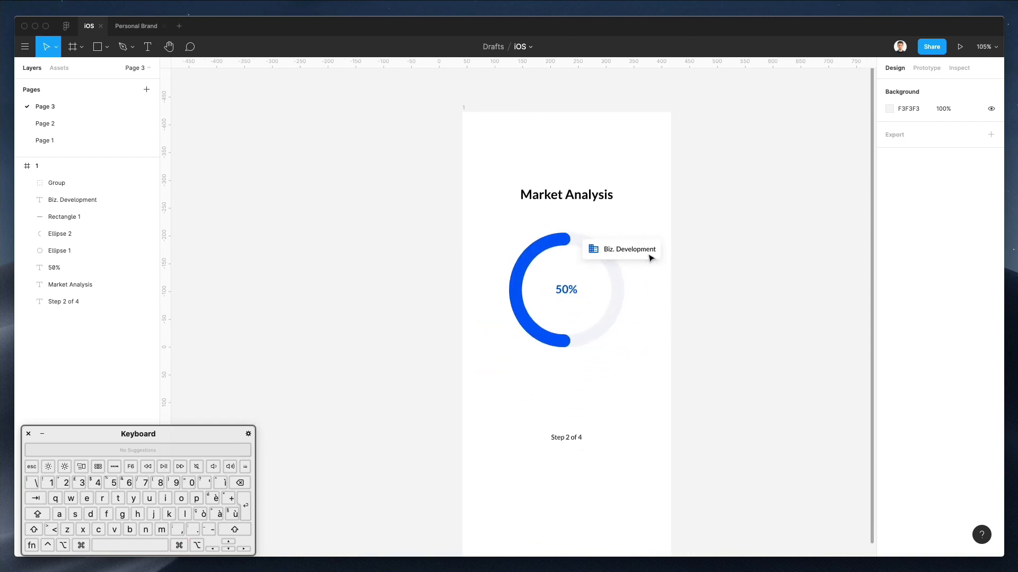
scroll(650, 258, "up", 5)
scroll(614, 258, "down", 5)
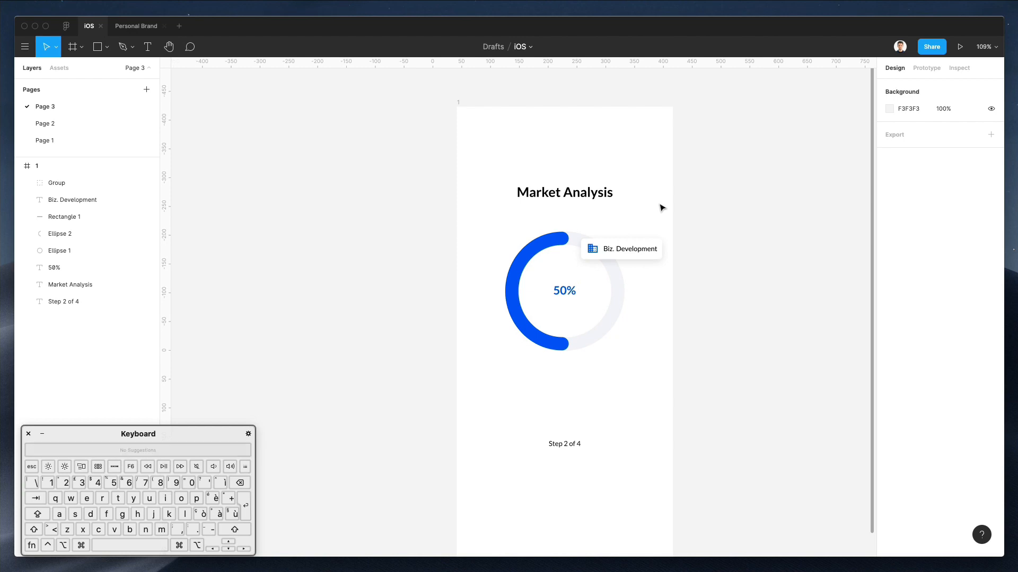
scroll(662, 207, "right", 2)
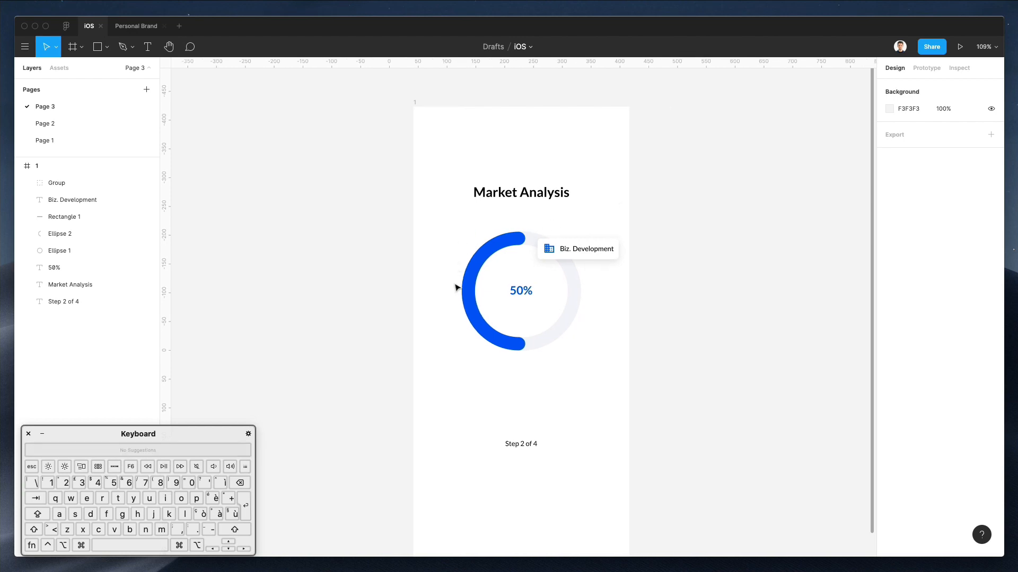
left_click(518, 291)
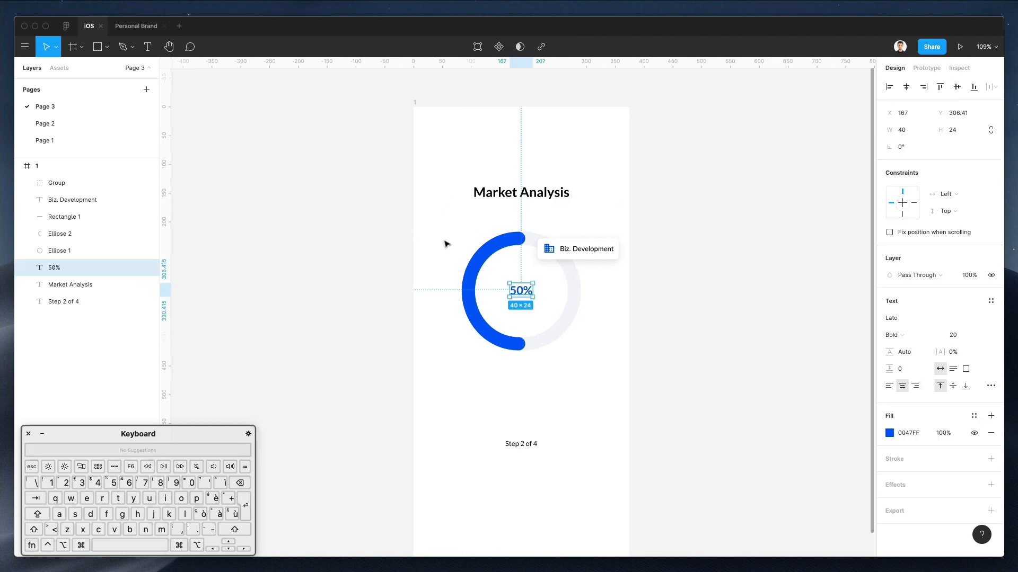
left_click_drag(440, 278, 609, 377)
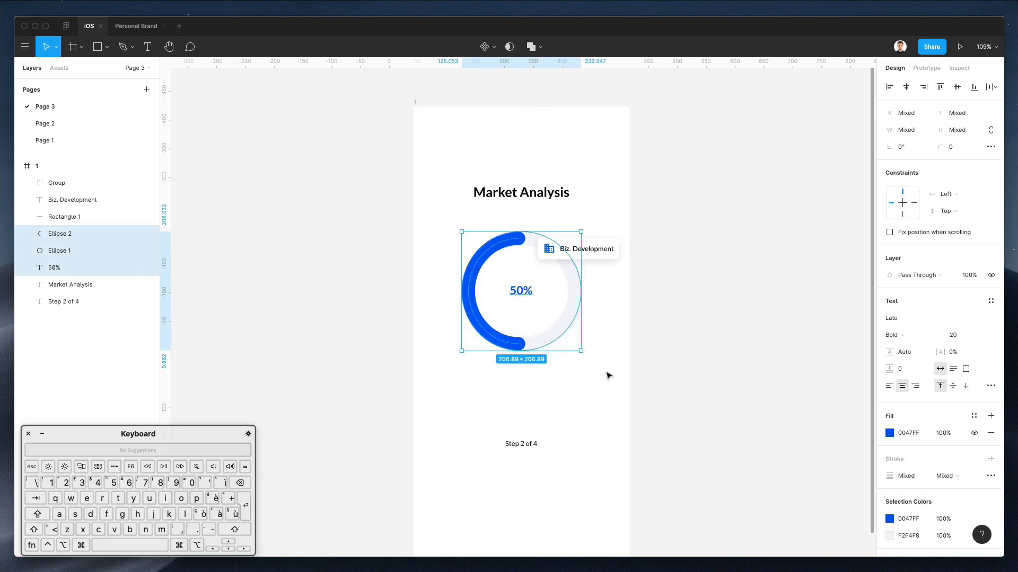
left_click_drag(581, 277, 589, 275)
key("super+z")
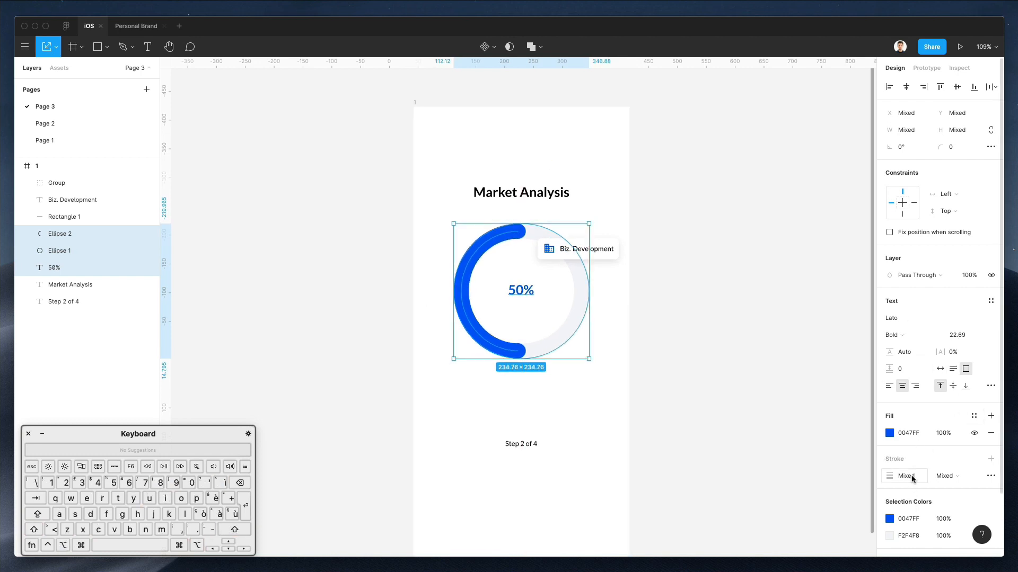
Try thickening the strokes of both ring ellipses to 30.1 px, and undo the change
left_click(631, 360)
left_click_drag(500, 395, 532, 335)
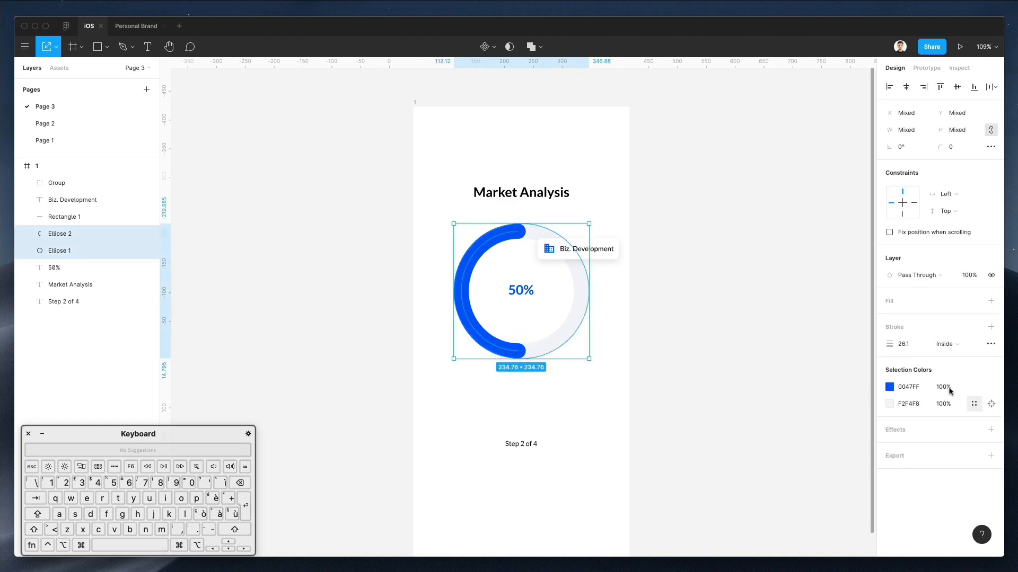
key("Up")
key("Up")
key("Up")
key("Up")
key("Up")
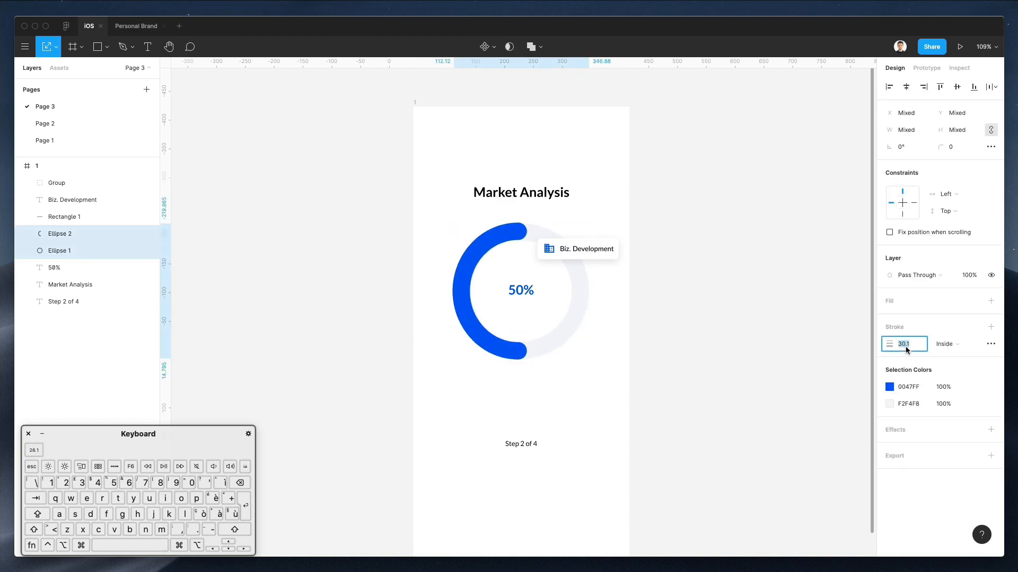
key("Down")
key("super+z")
key("super+z")
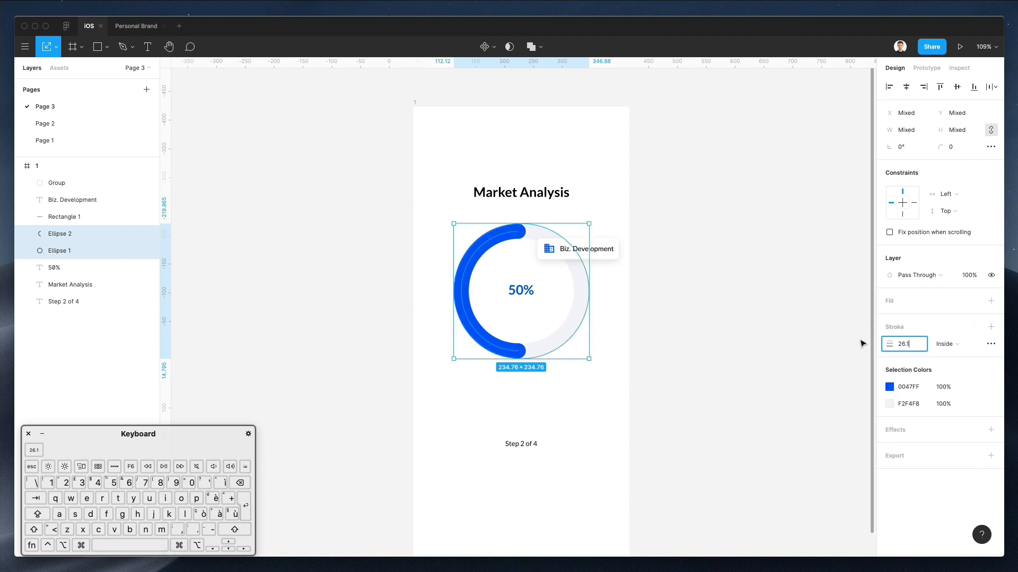
left_click(673, 211)
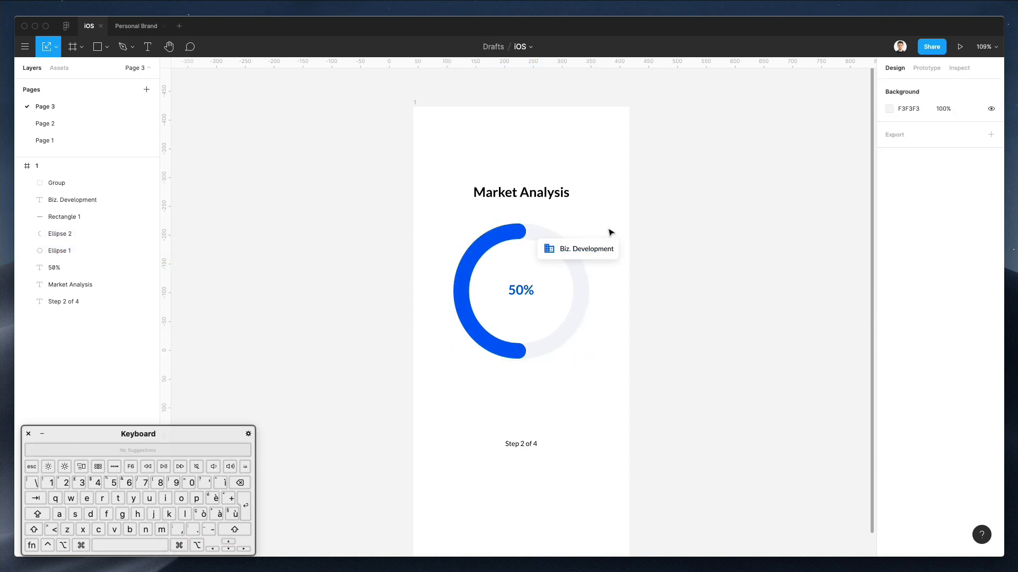
Group the building icon, "Biz. Development" text and white card, and move the group slightly up and left to about X 210, Y 217
left_click(550, 248)
left_click(585, 249, "shift")
left_click(590, 240, "shift")
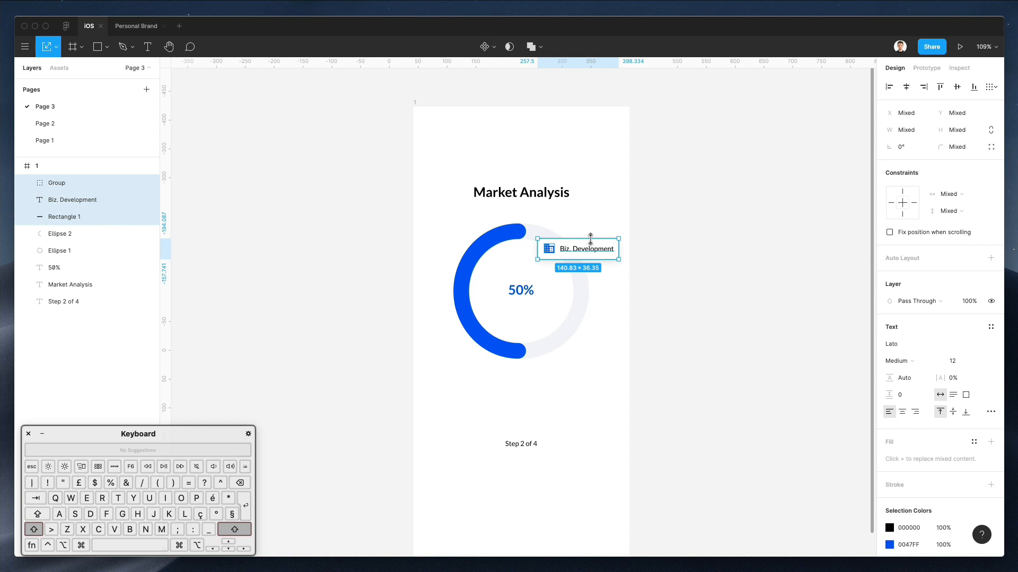
key("super+g")
mouse_move(583, 255)
left_mouse_down()
mouse_move(570, 241)
mouse_move(581, 249)
left_mouse_up()
left_click(612, 207)
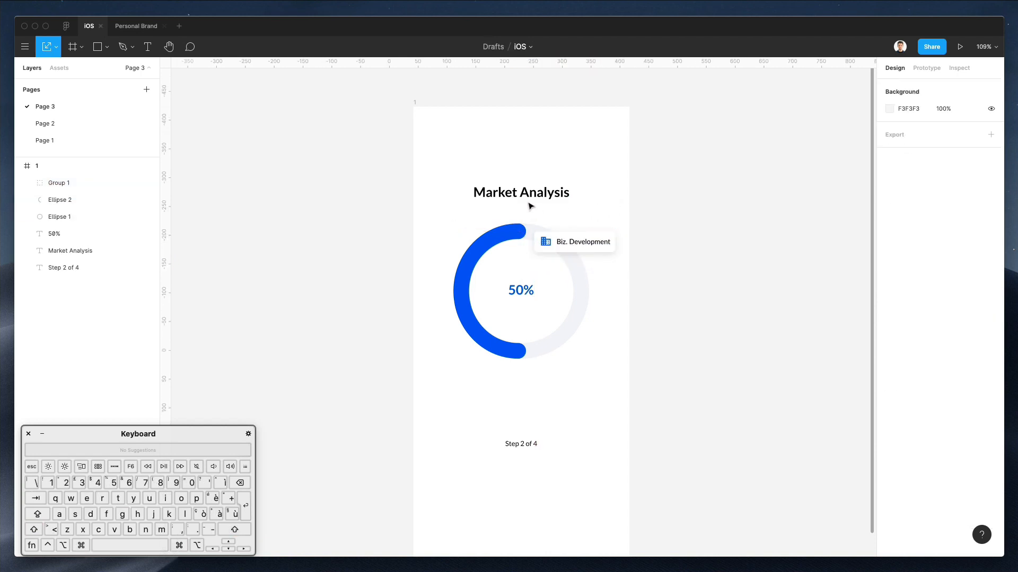
Copy the card's white rectangle and paste the copy centered just below the "Step 2 of 4" label, at about Y 608
scroll(592, 275, "down", 1)
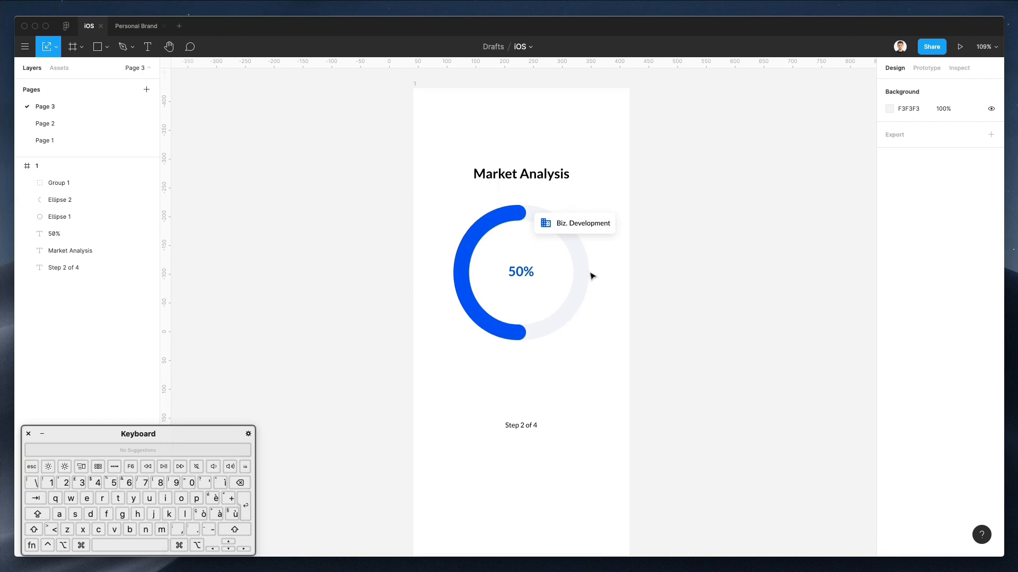
left_click(603, 235, "super")
scroll(552, 393, "down", 3)
scroll(551, 398, "up", 5)
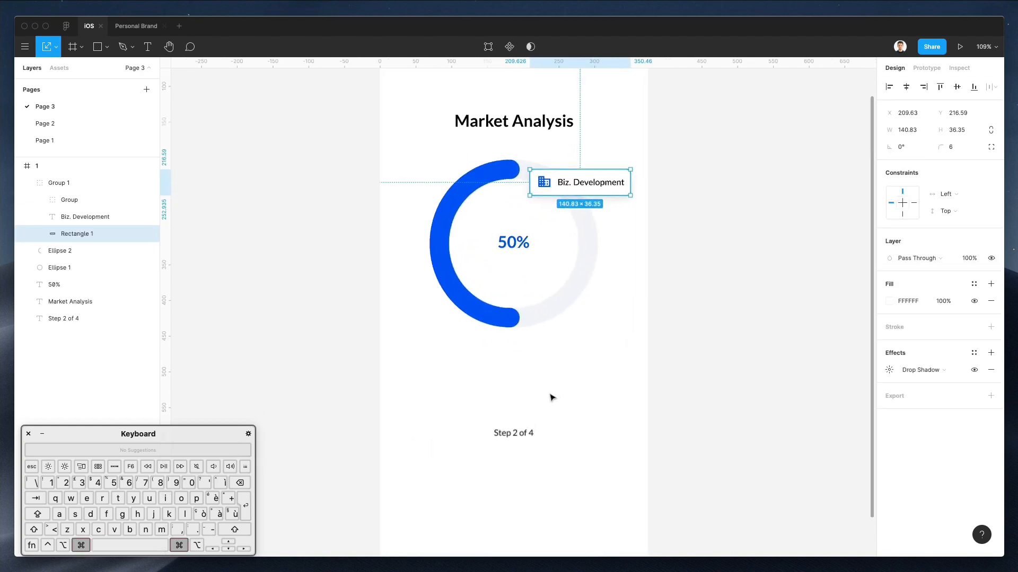
scroll(551, 398, "up", 5)
left_click(493, 456)
key("super+v")
left_click_drag(523, 316, 523, 498)
scroll(503, 456, "down", 3)
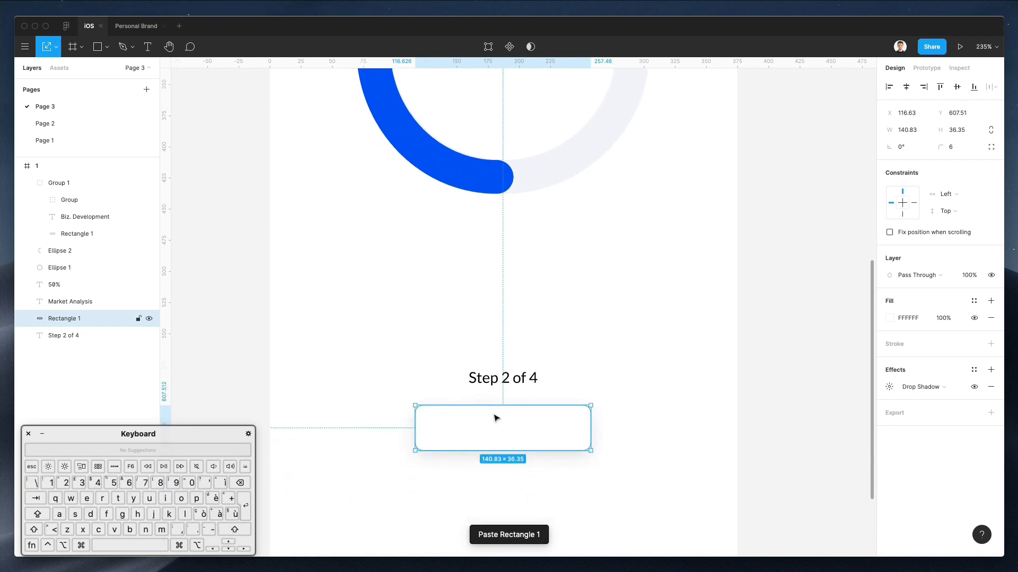
Resize the pasted rectangle from its center into a thin horizontal bar of about 308 × 6.5 px
left_click_drag(534, 405, 534, 417)
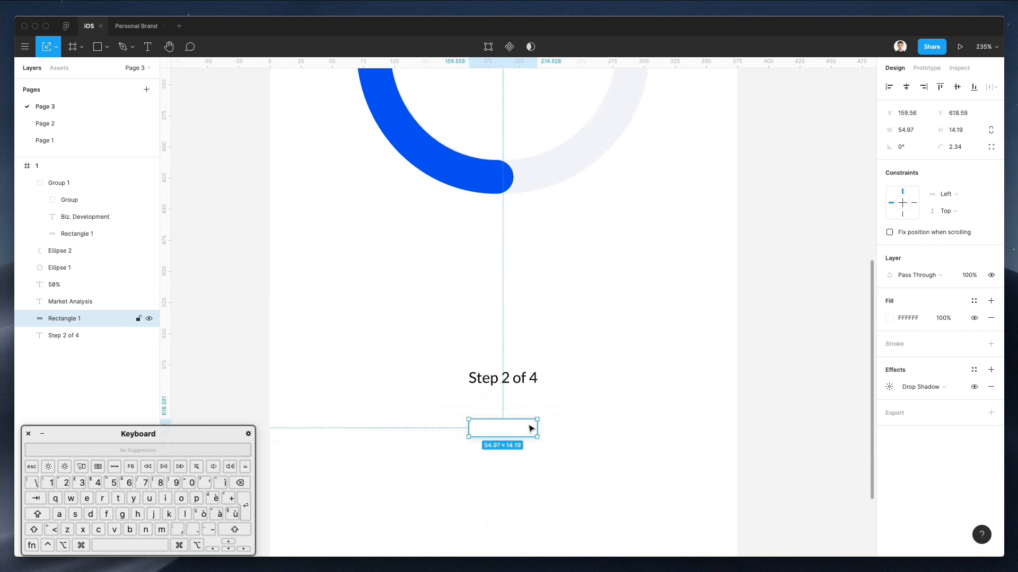
key("super+z")
key("v")
left_click_drag(506, 422, 505, 424)
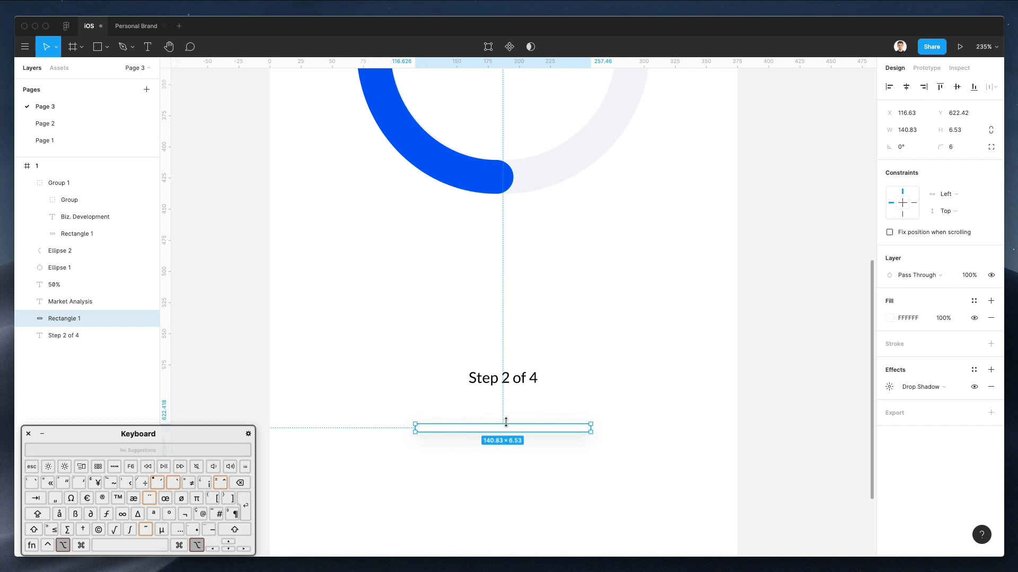
left_click_drag(591, 427, 695, 427)
Duplicate the thin bar in place, shorten the copy to about 131 px wide, and fill it with the ring's blue 0047FF
key("super+c")
key("super+v")
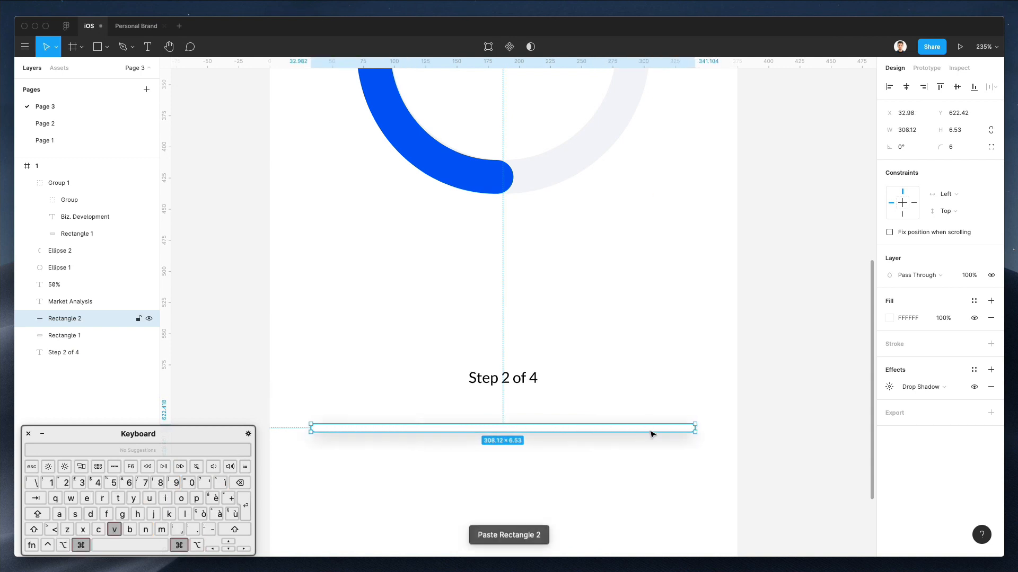
left_click_drag(694, 427, 475, 427)
key("ctrl+c")
left_click(440, 164)
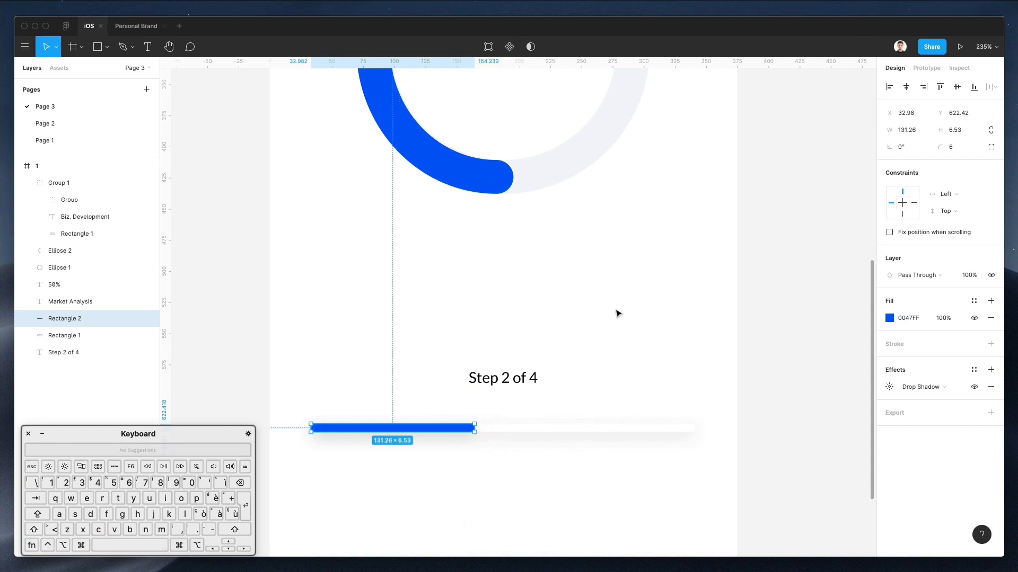
Widen the blue bar to about 154 px so it ends at the middle of the white bar
scroll(556, 307, "up", 5)
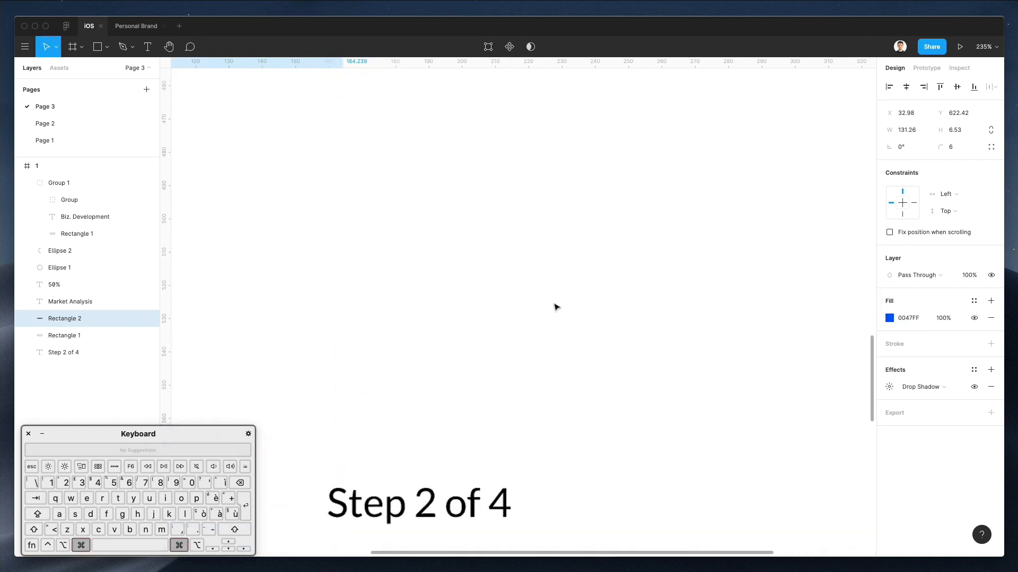
scroll(556, 308, "down", 7)
scroll(556, 307, "down", 5)
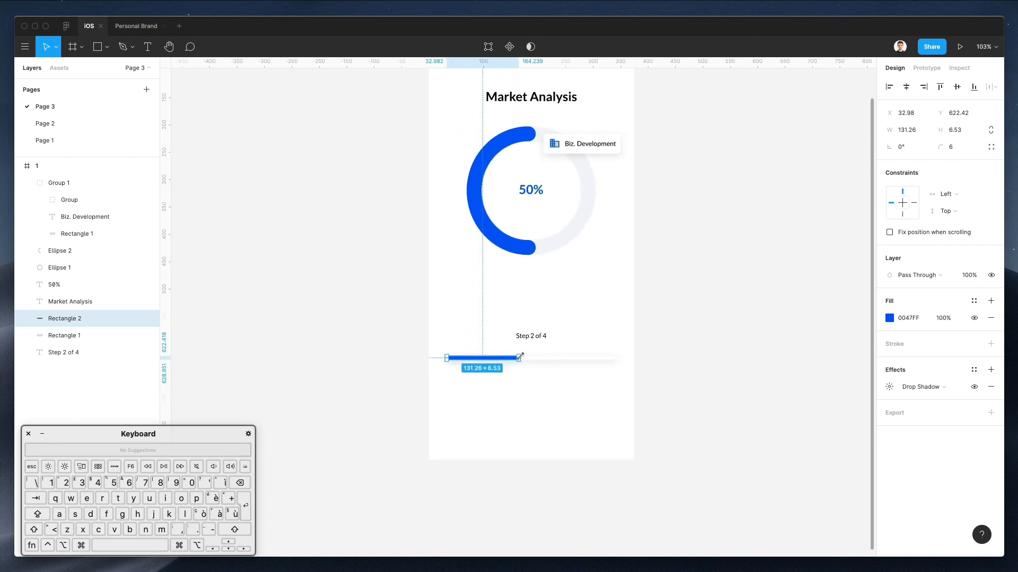
left_click_drag(524, 358, 531, 358)
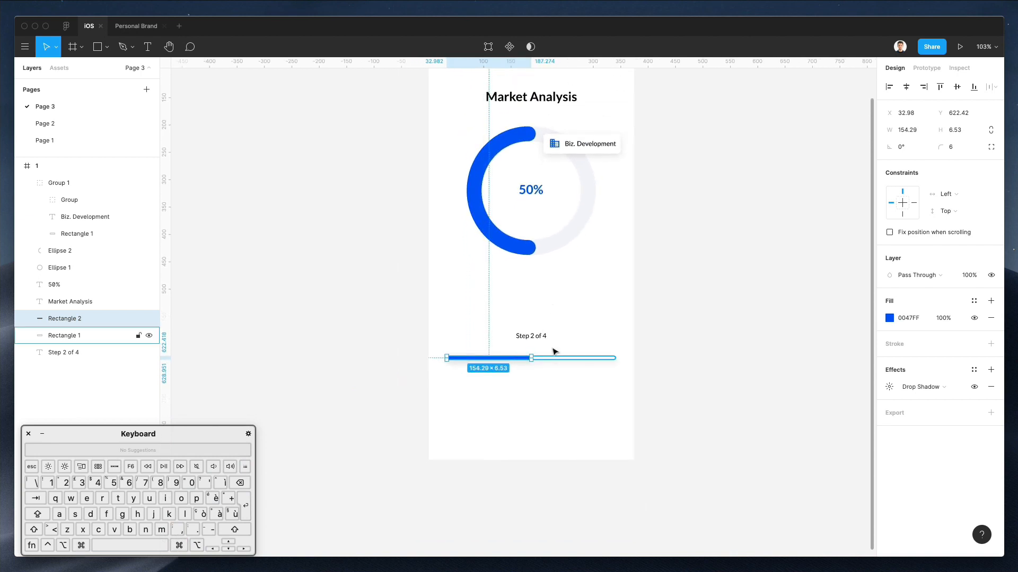
Move both progress bars 90 px down and place the "Step 2 of 4" label centered just above them, at about Y 680
left_click(581, 328)
left_click_drag(430, 341, 551, 403)
key("shift+Down")
key("shift+Down")
key("shift+Down")
key("shift+Down")
key("shift+Down")
key("shift+Down")
key("shift+Down")
key("shift+Down")
key("shift+Down")
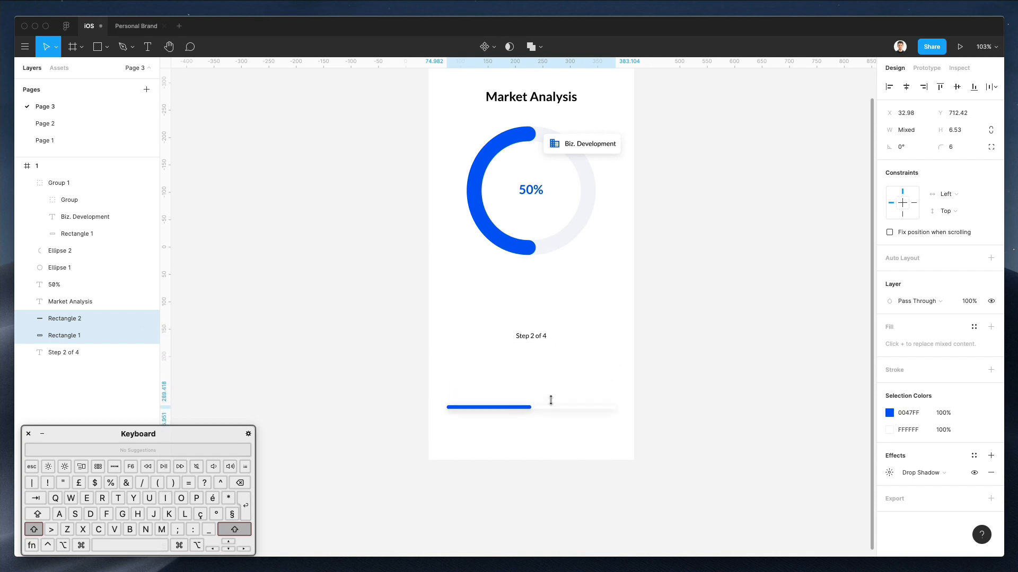
left_click_drag(530, 336, 538, 393)
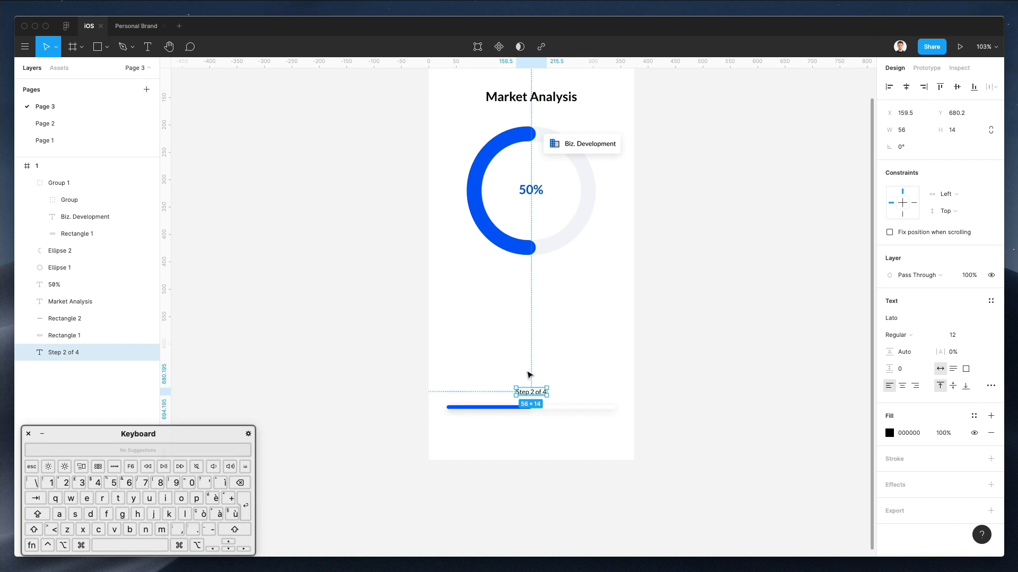
Duplicate the "Step 2 of 4" label below the ring, center-align the copy, and replace its text with the copied Lorem Ipsum passage
left_click_drag(535, 392, 526, 293)
double_click(526, 293)
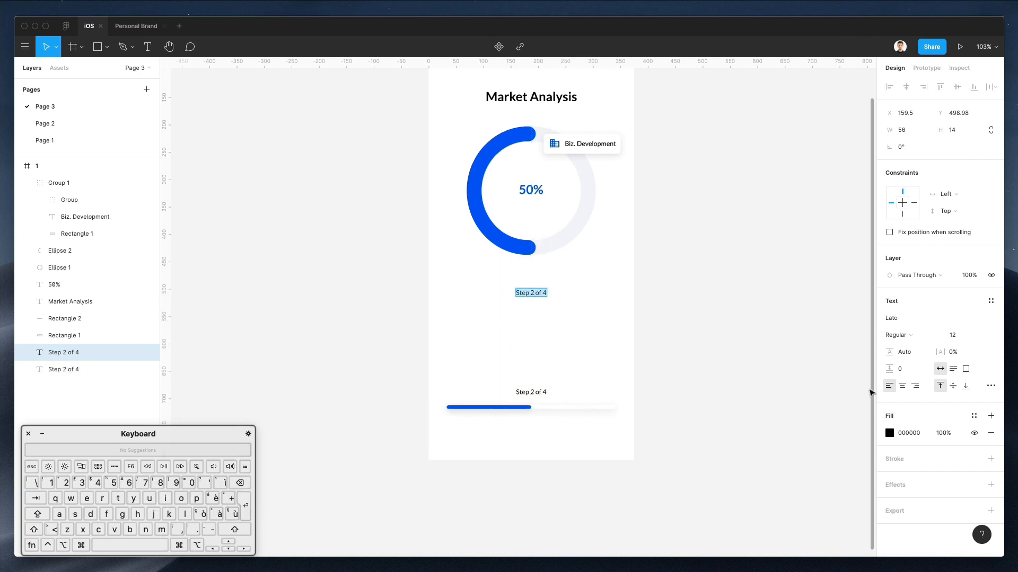
left_click(901, 387)
key("BackSpace")
key("super+v")
left_click(665, 264)
Trim the Lorem Ipsum text so it ends after "hidden in the middle of text."
double_click(587, 295)
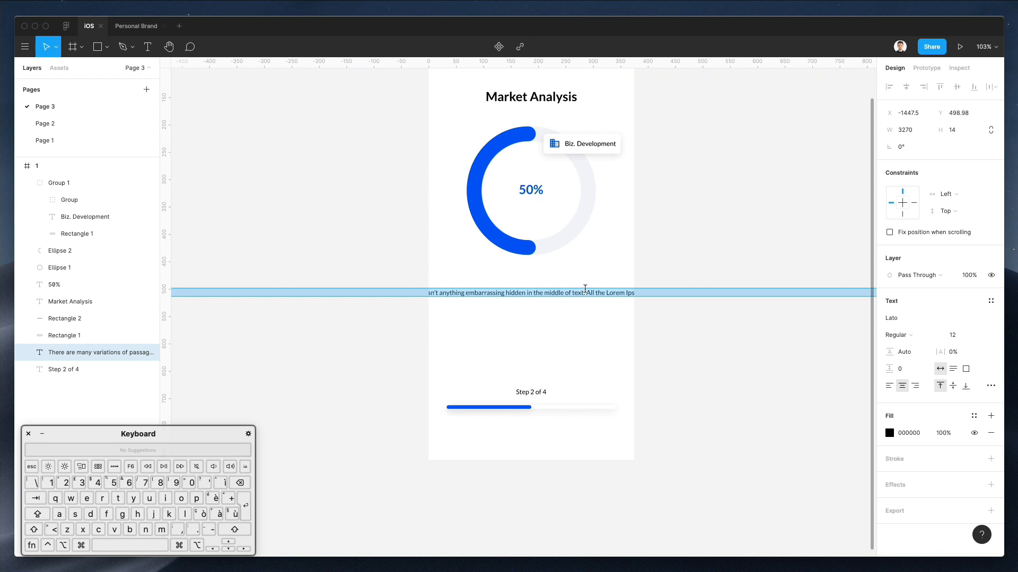
left_click_drag(585, 291, 911, 564)
key("BackSpace")
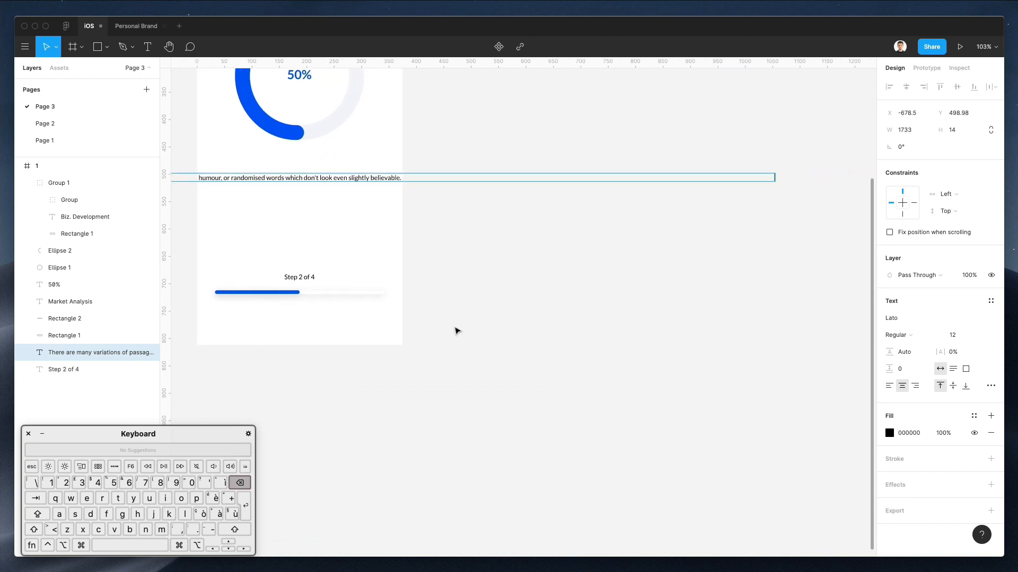
scroll(450, 329, "left", 5)
key("Escape")
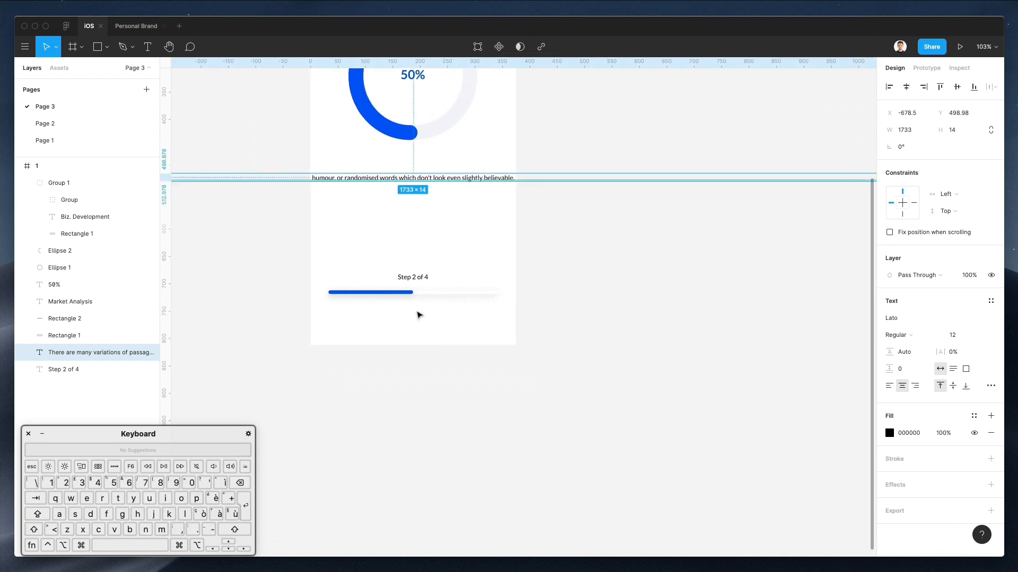
Narrow the Lorem Ipsum text box symmetrically to about 325 px wide so the paragraph wraps inside the phone frame
scroll(693, 241, "down", 5)
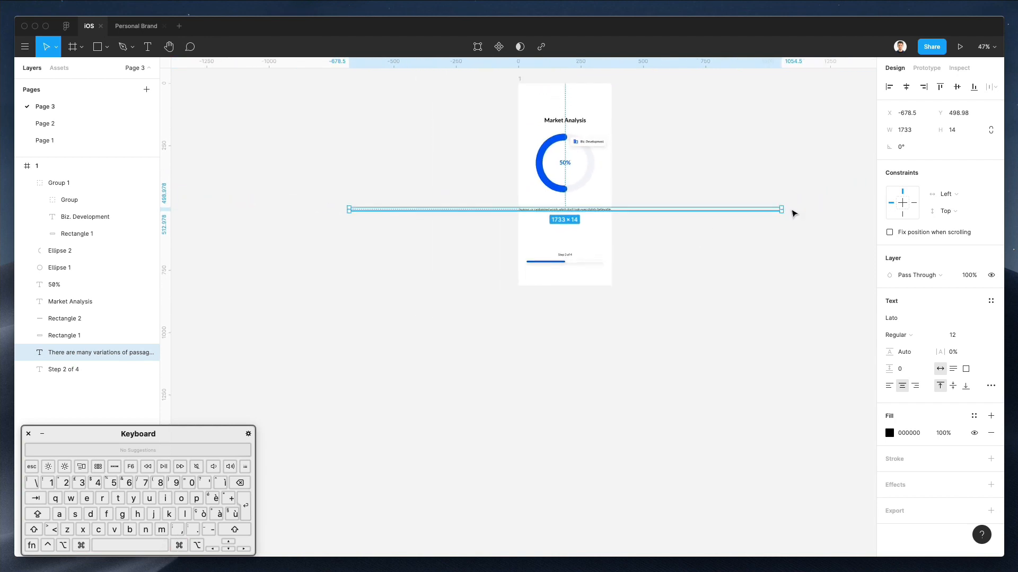
left_click_drag(781, 209, 606, 220)
scroll(595, 220, "up", 10)
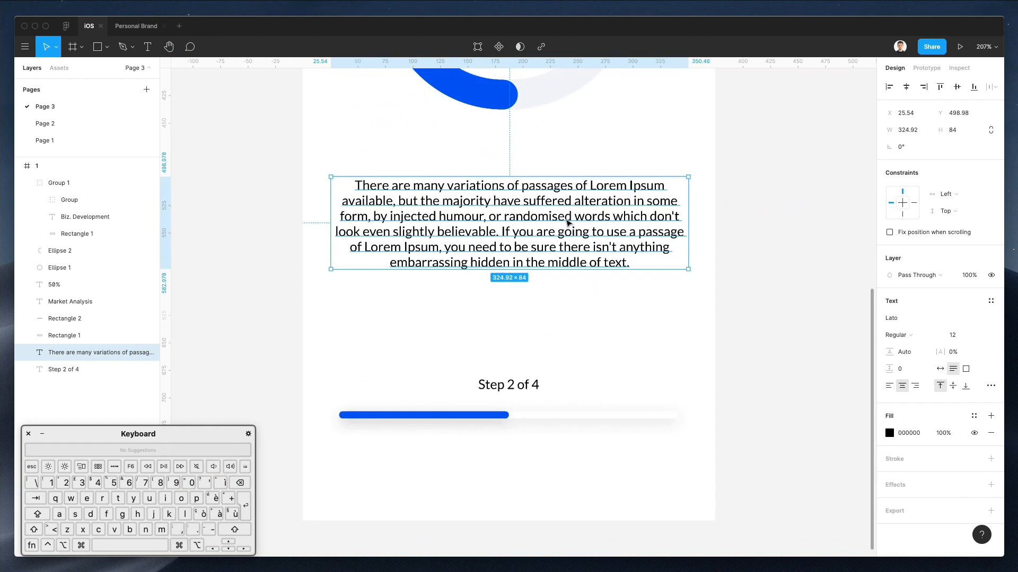
Shorten the Lorem Ipsum paragraph so it ends after "form, by injected humour."
double_click(436, 279)
left_click(450, 240)
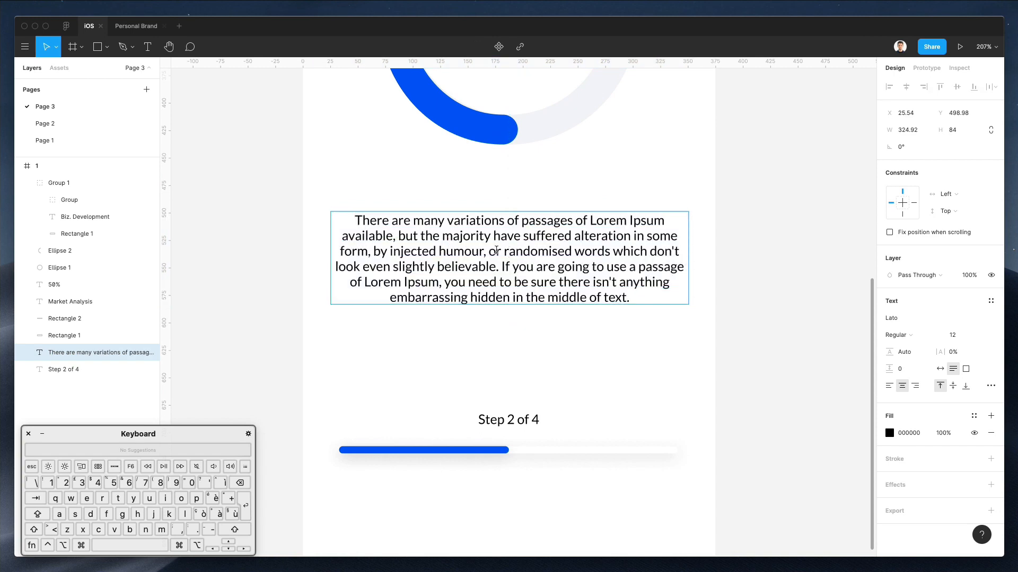
left_click_drag(484, 251, 678, 329)
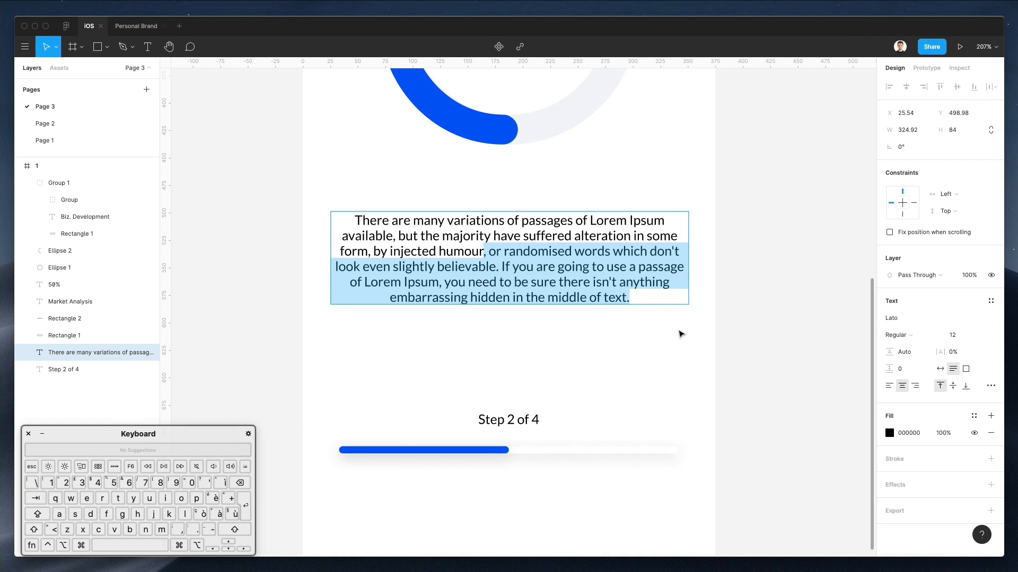
type(".")
scroll(586, 250, "down", 2)
scroll(586, 249, "right", 2)
key("Escape")
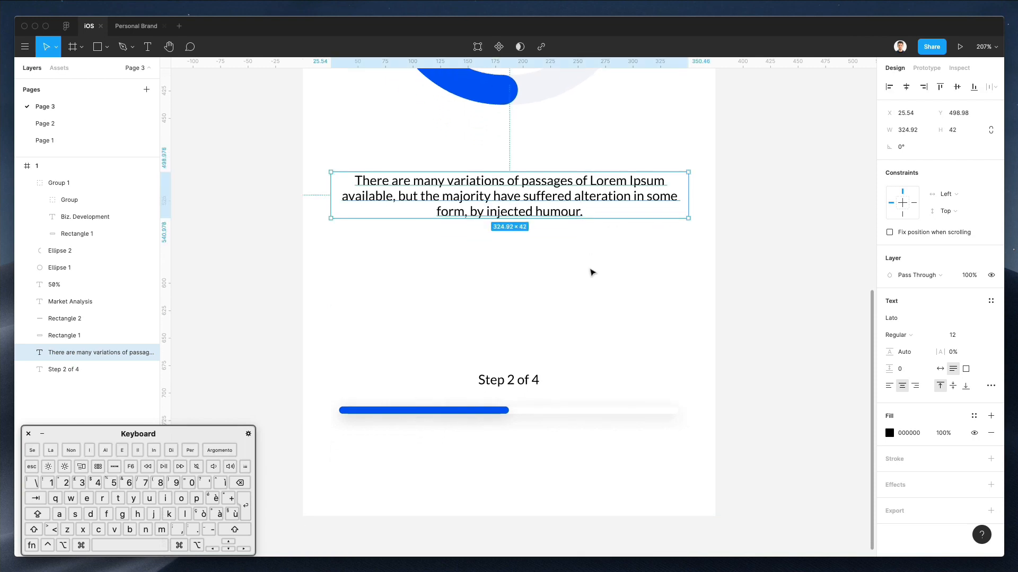
key("Escape")
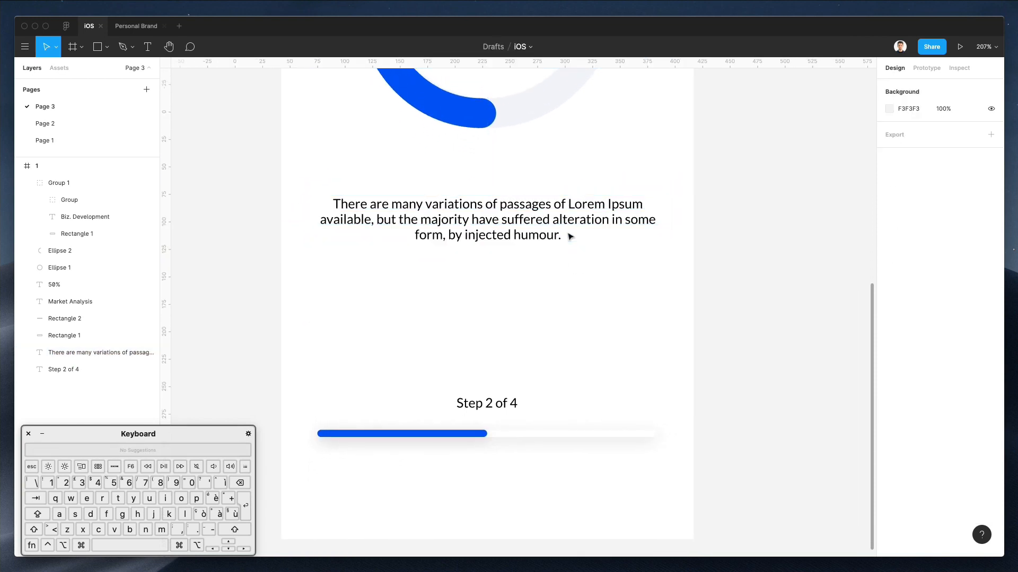
double_click(556, 237)
key("Right")
key("Return")
key("Return")
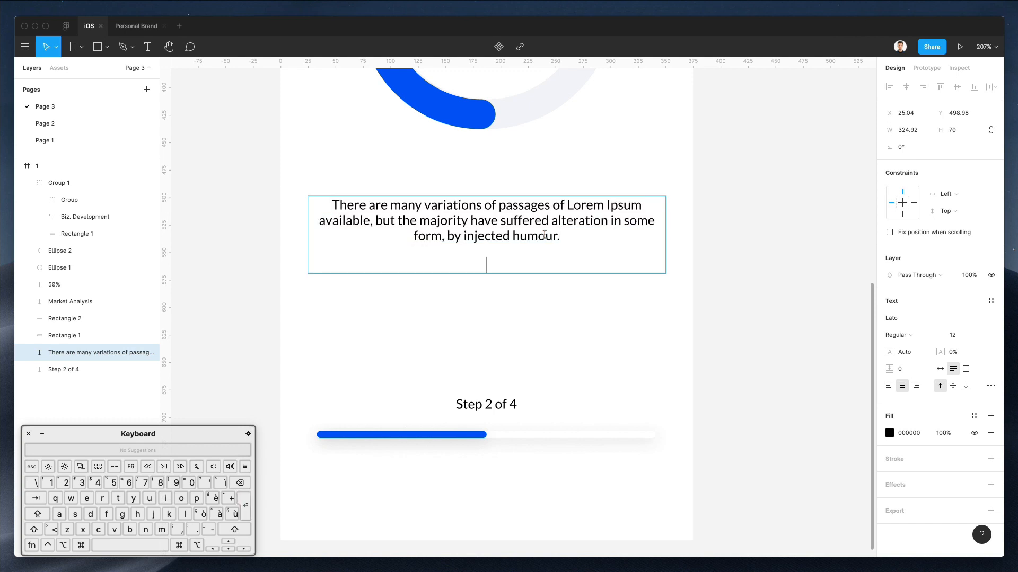
key("Escape")
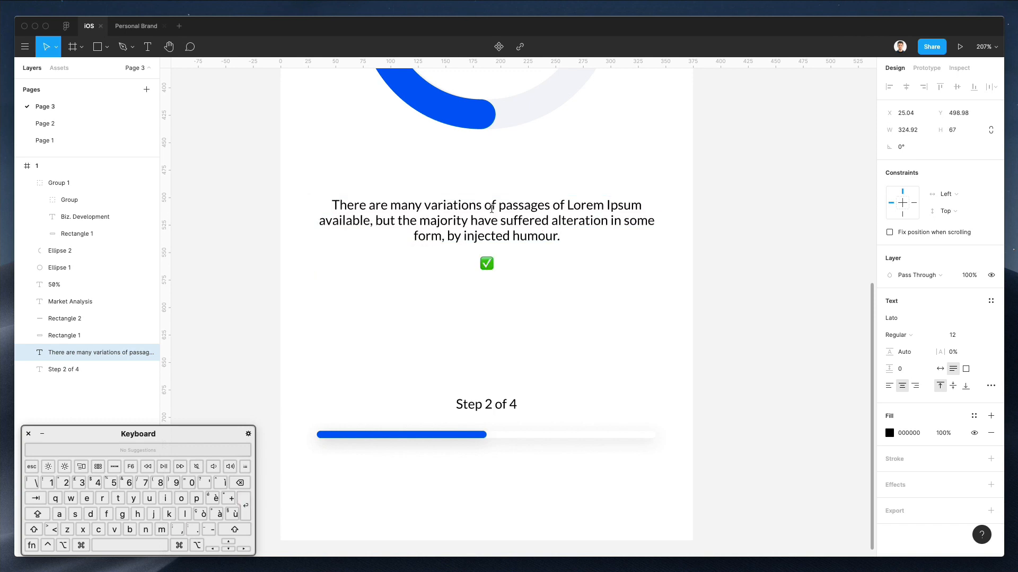
key("BackSpace")
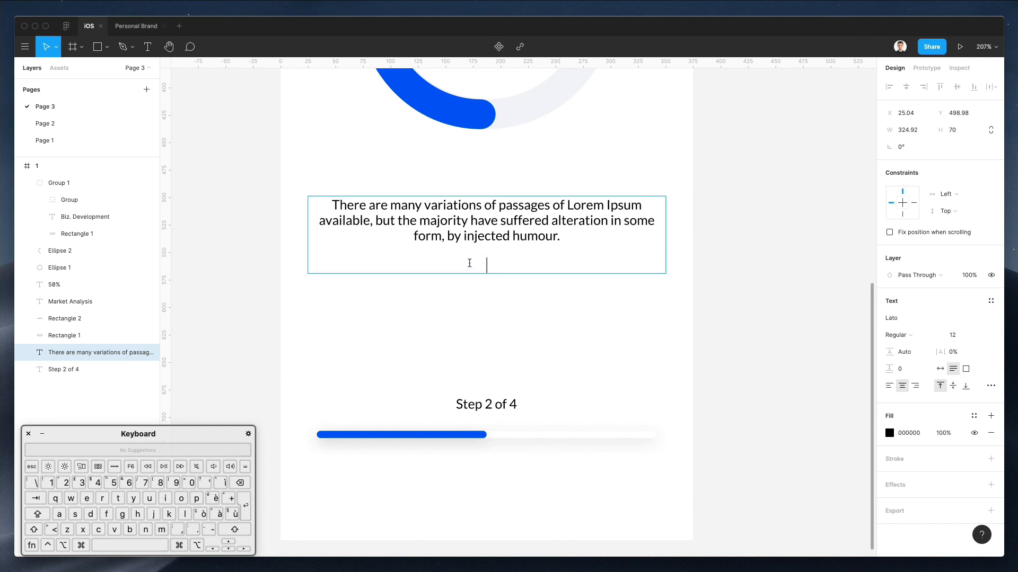
key("BackSpace")
key("BackSpace")
key("Escape")
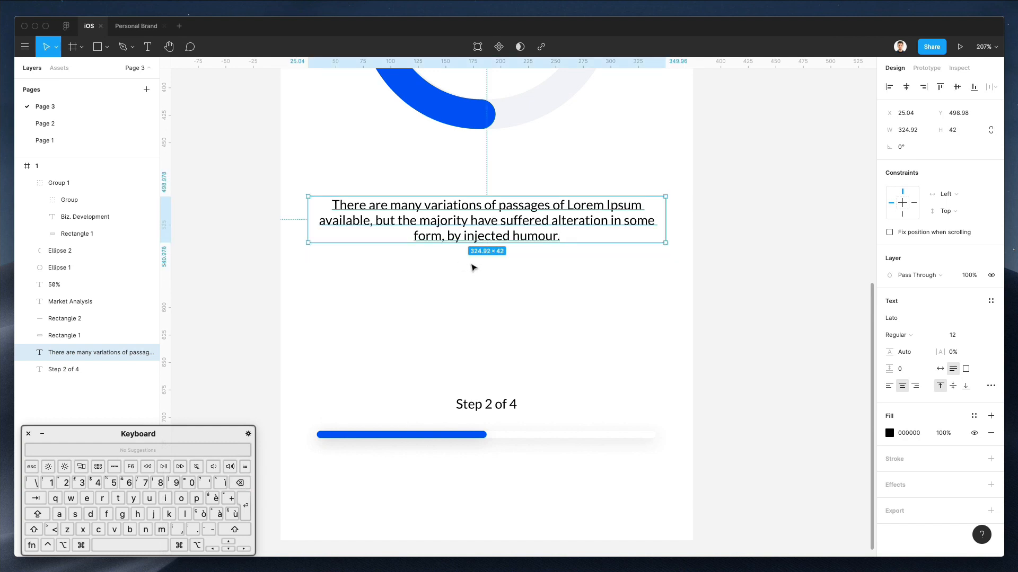
Increase the paragraph's line height to 207.3% and narrow its text box symmetrically to about 288 px wide
scroll(473, 266, "up", 3)
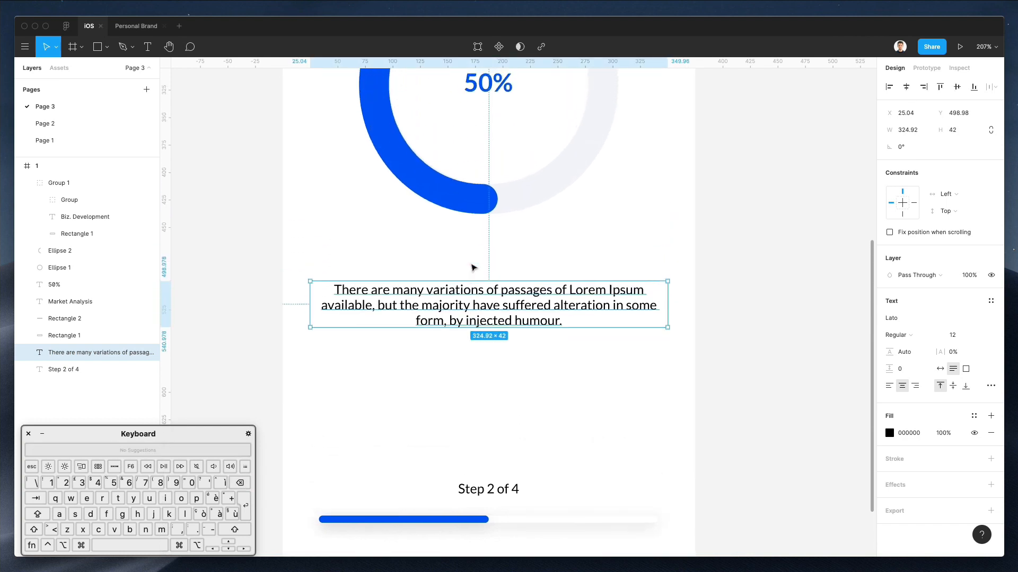
left_click(906, 352)
key("shift+Up")
key("shift+Up")
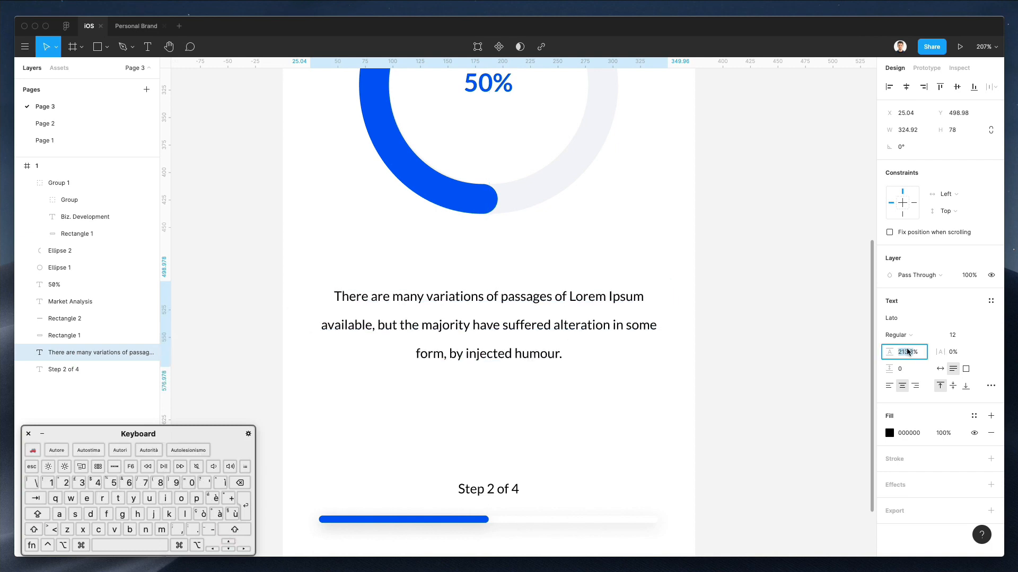
key("Down")
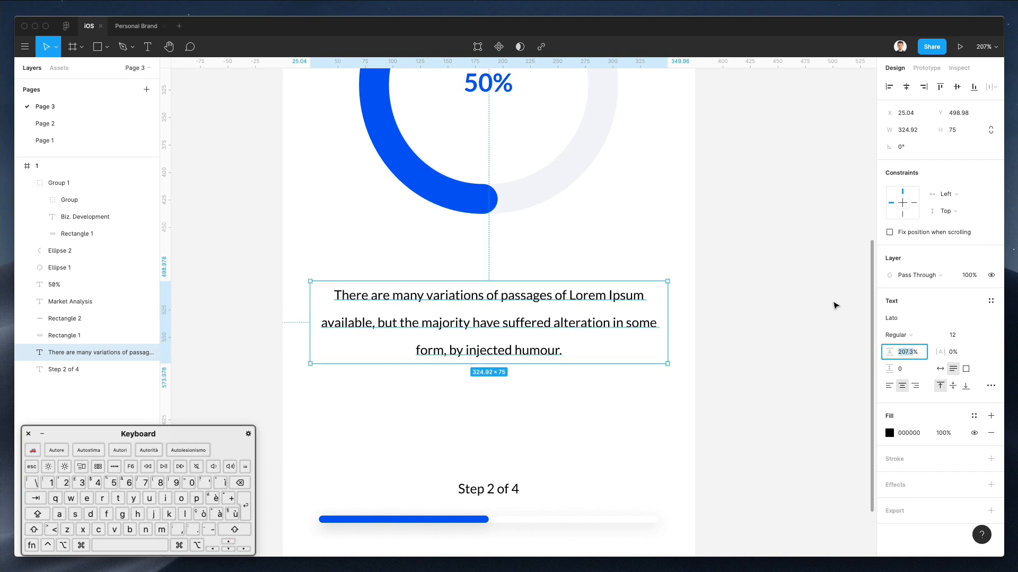
left_click_drag(666, 327, 647, 327)
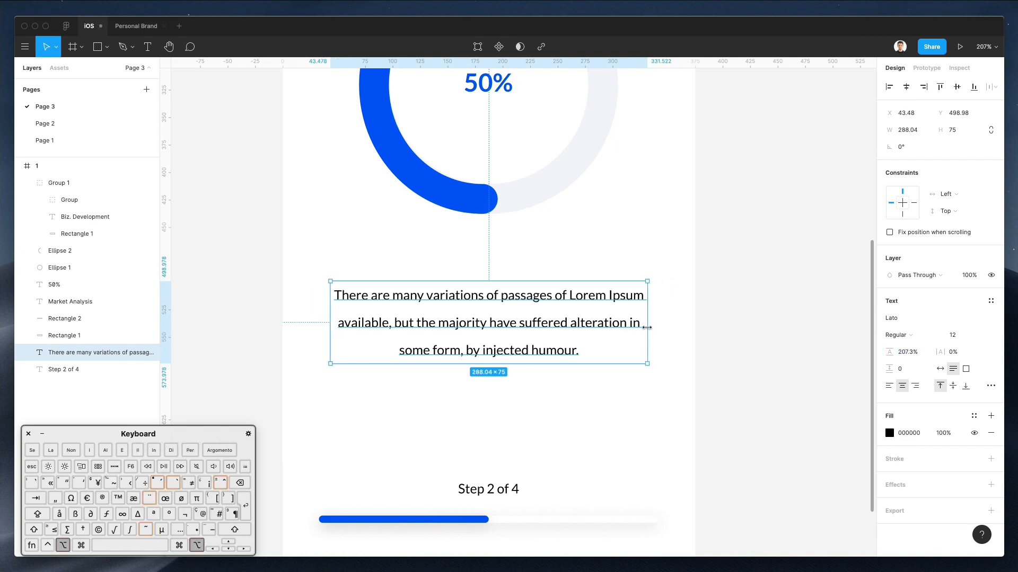
Sample the ring track's light gray F2F4F8 as the paragraph's fill and darken it to a medium gray
scroll(694, 332, "up", 3)
scroll(694, 332, "down", 5)
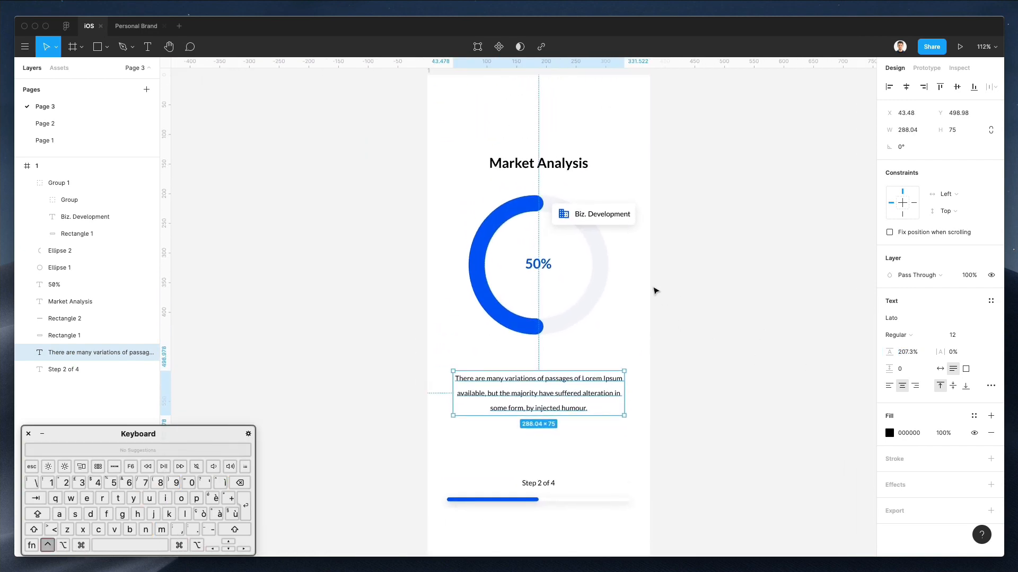
key("i")
left_click(555, 326)
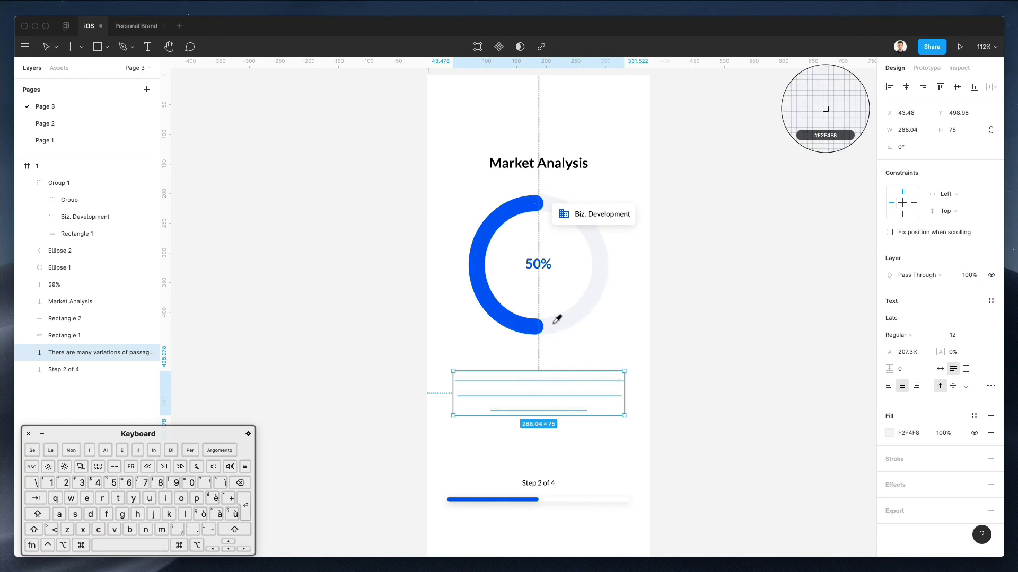
left_click(889, 433)
left_click_drag(759, 319, 756, 350)
left_click(629, 327)
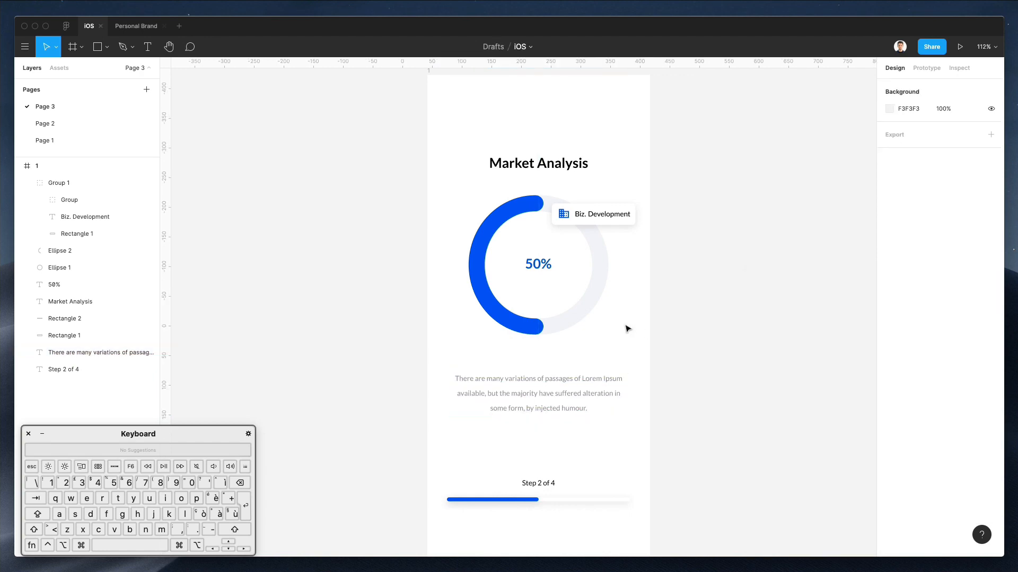
scroll(629, 327, "right", 1)
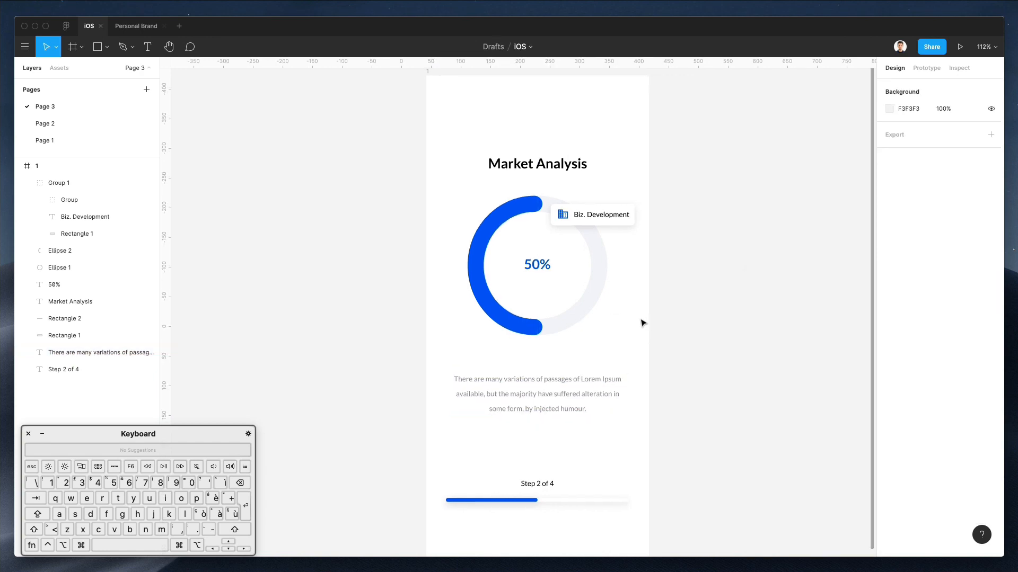
scroll(640, 322, "up", 2)
scroll(641, 322, "right", 1)
scroll(640, 322, "down", 4)
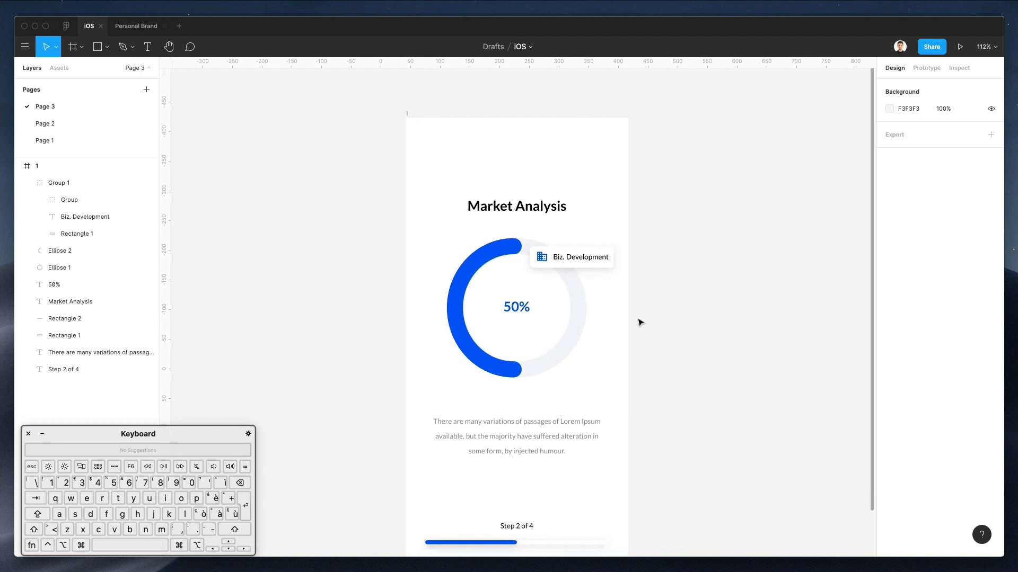
scroll(640, 323, "down", 2)
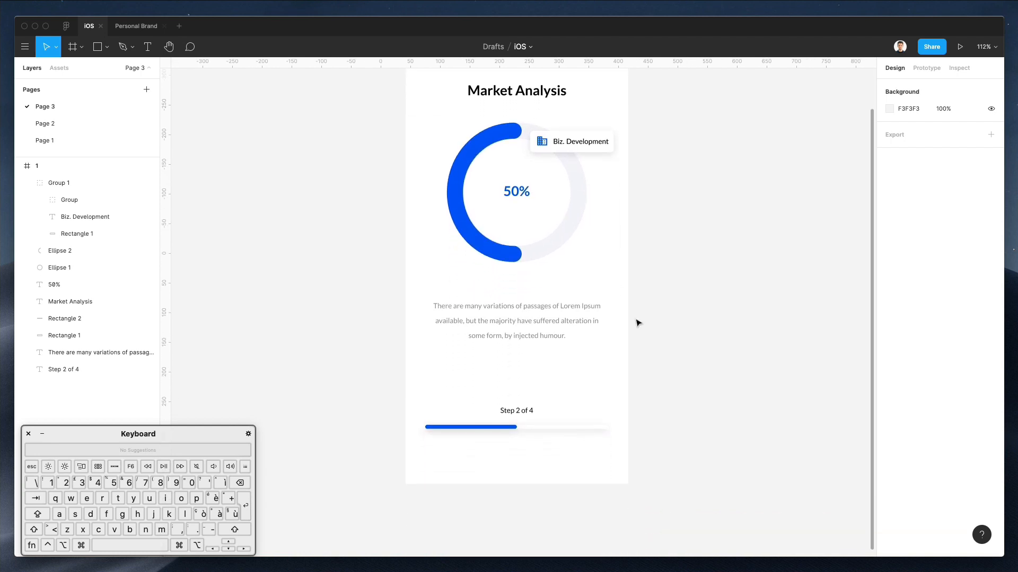
Move the Market Analysis heading up by about 25 px, keeping it horizontally centered above the ring
scroll(593, 410, "up", 6)
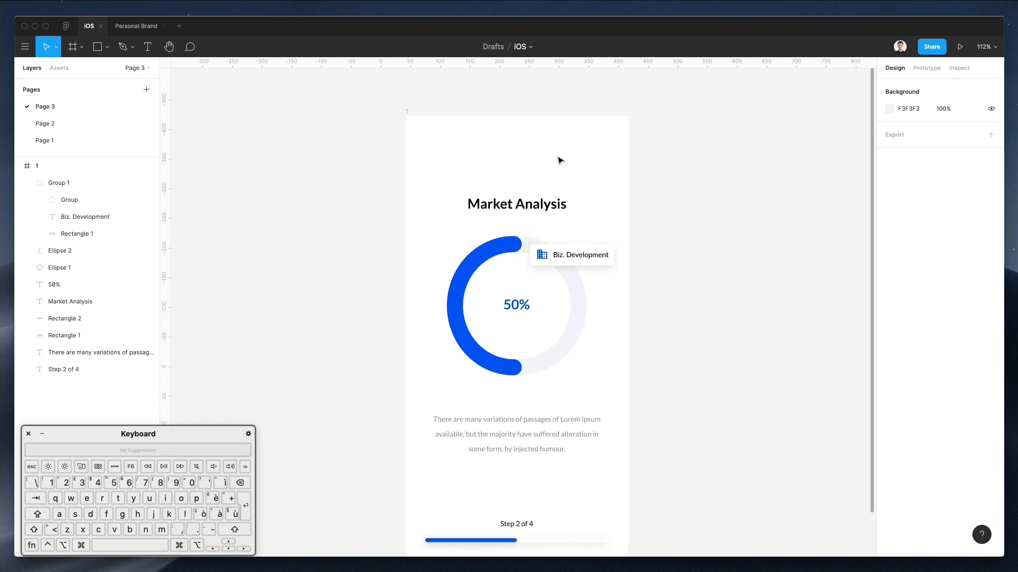
left_click_drag(519, 210, 519, 205)
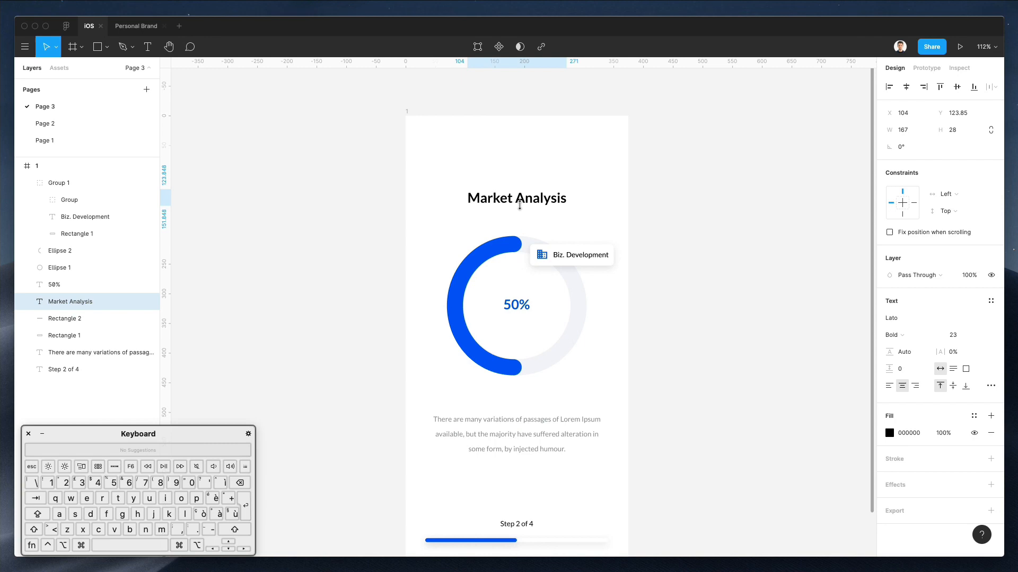
key("shift+Up")
key("Up")
key("Up")
key("Up")
key("Up")
left_click(713, 165)
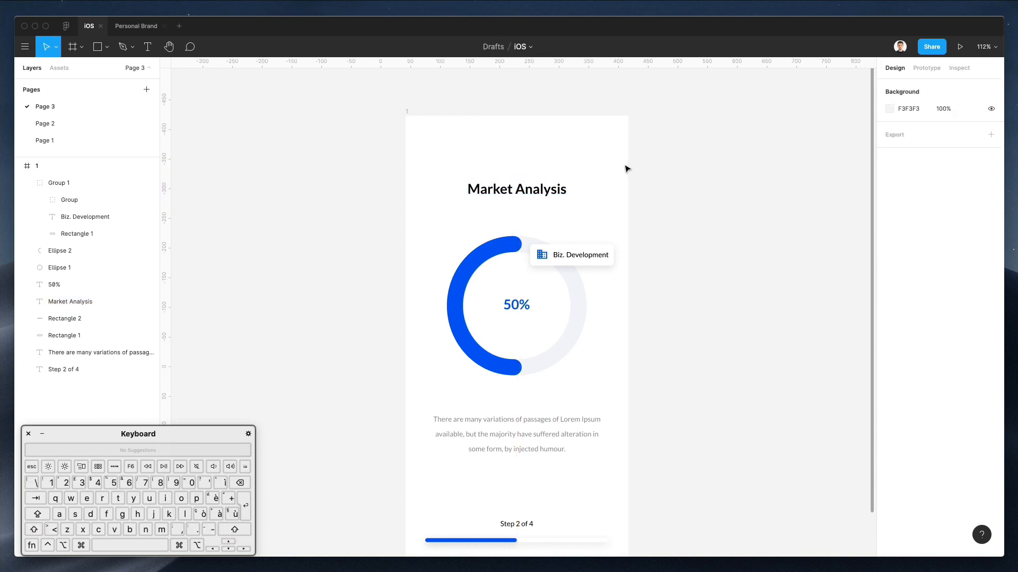
Switch to Nucleo, clear the icon search, and bring the 48px globe icon into the upper-left corner of the phone frame
left_click_drag(820, 493, 848, 567)
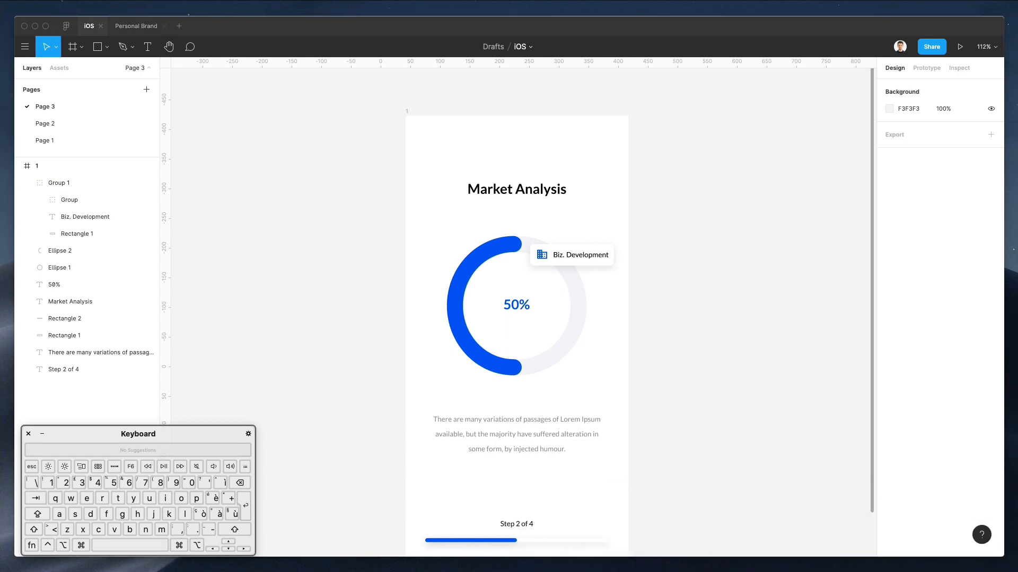
left_click_drag(684, 570, 639, 219)
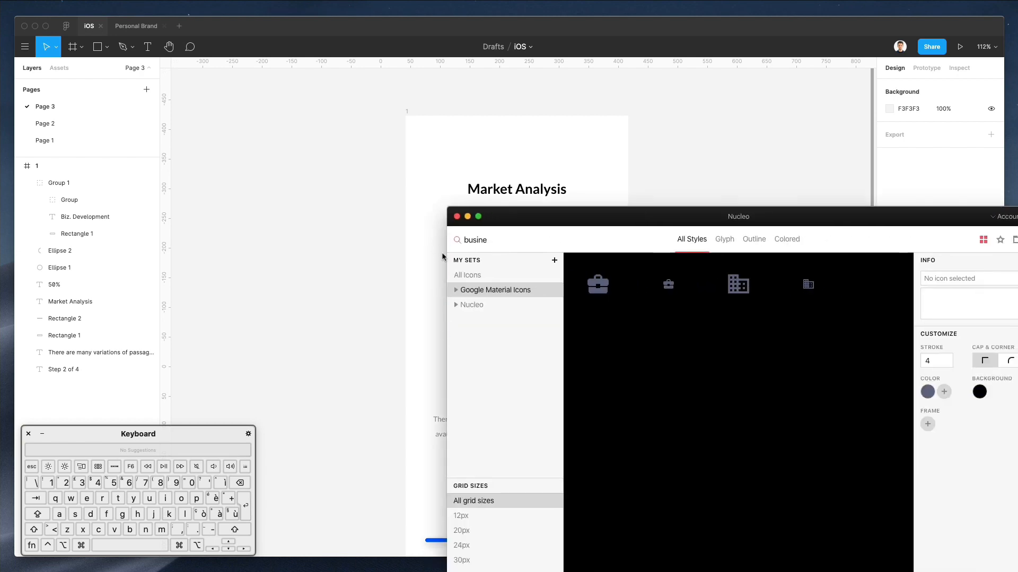
left_click(555, 240)
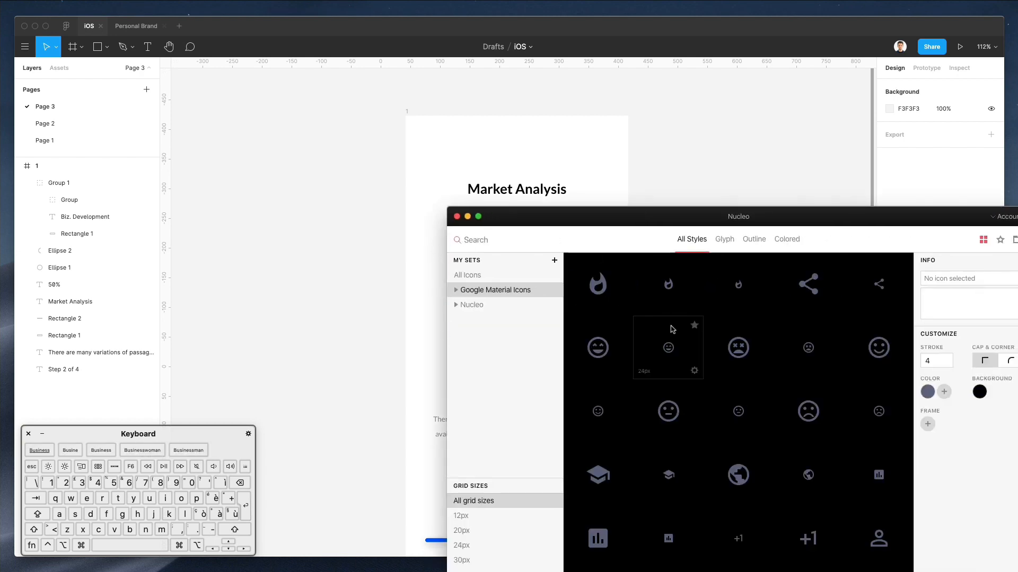
scroll(663, 334, "down", 3)
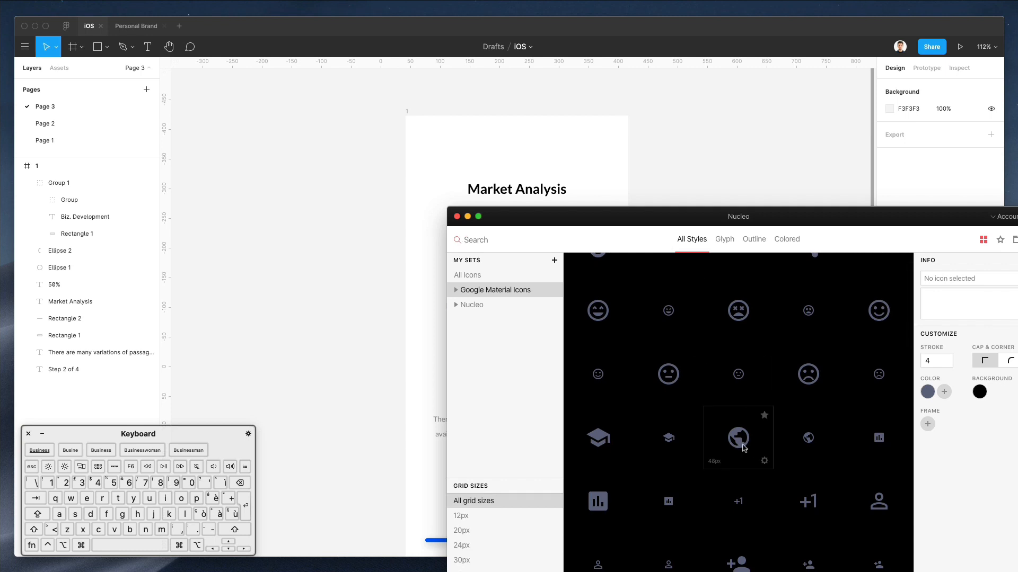
left_click_drag(740, 441, 425, 140)
Ungroup the imported globe icon and position it, about 24 × 23 px in size, at X 26.9, Y 29.37
left_click(509, 139)
key("ctrl+shift+g")
key("shift+Right")
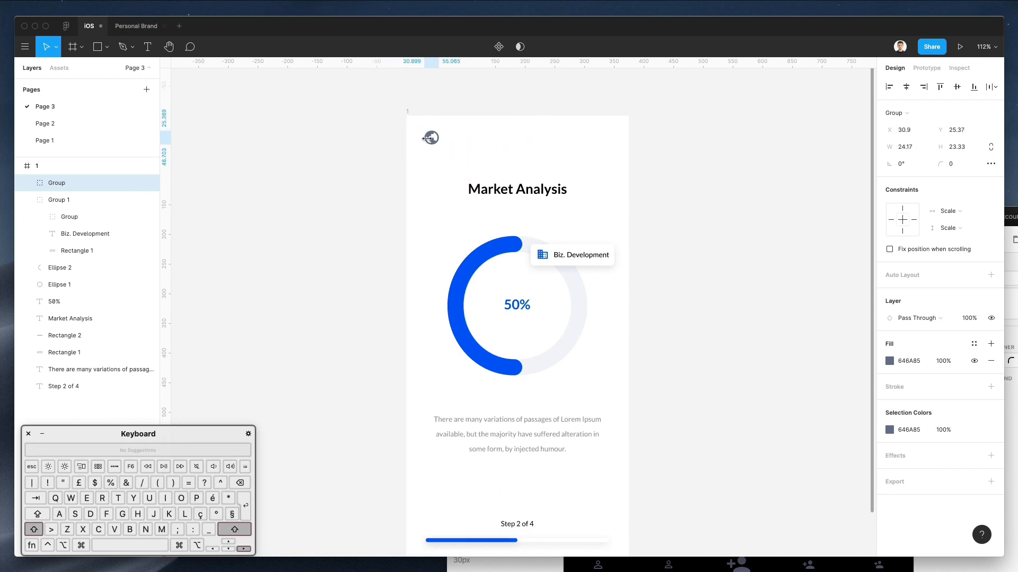
key("Left")
key("Left")
key("Left")
key("Left")
key("Down")
key("Down")
key("Down")
key("Down")
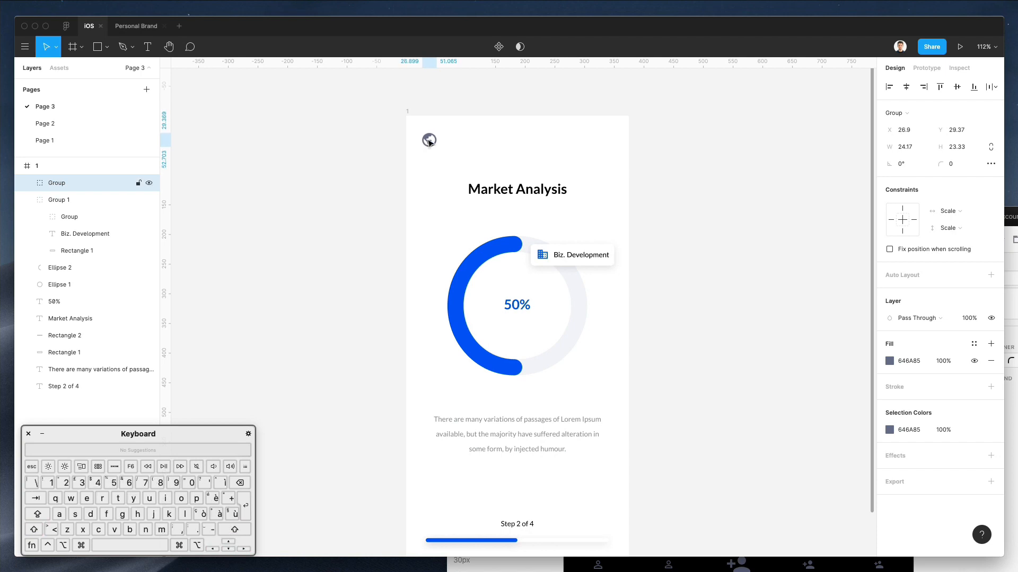
left_click(491, 128)
Duplicate the Market Analysis heading beside the globe icon and replace the copy's text with "Pier’s Company"
scroll(429, 115, "down", 2)
scroll(428, 116, "up", 10)
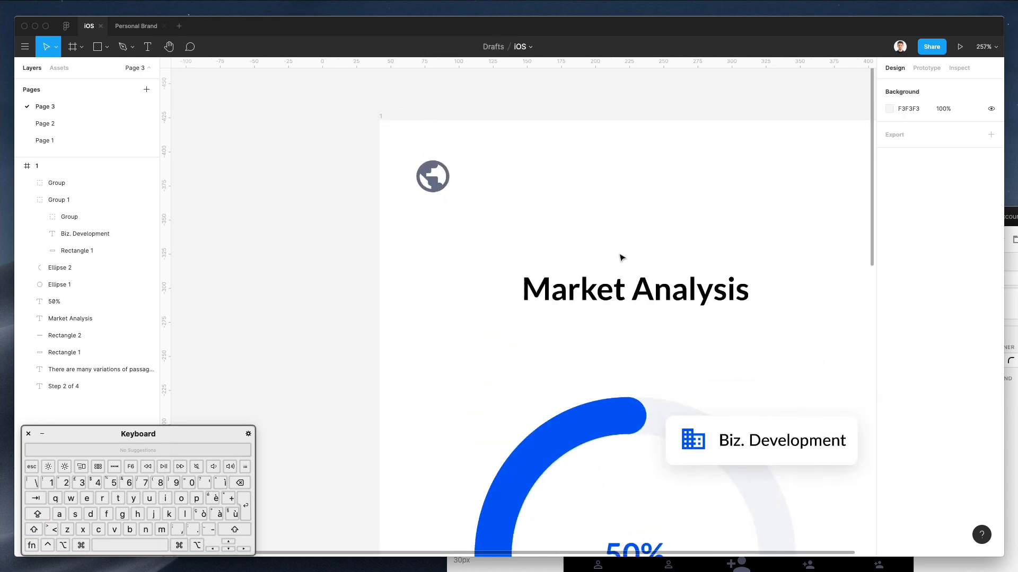
left_click_drag(616, 288, 555, 176)
double_click(548, 172)
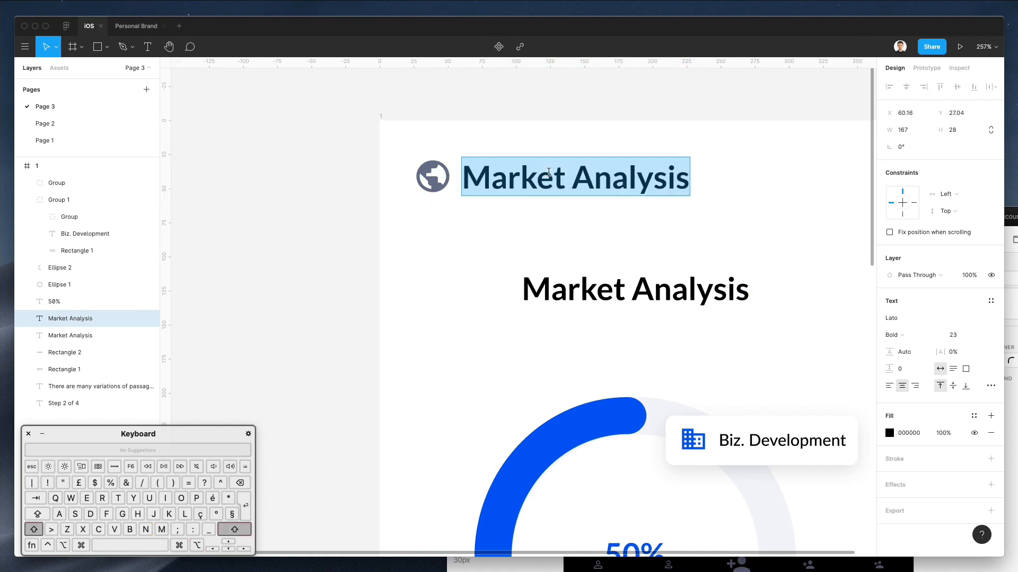
type("Compant")
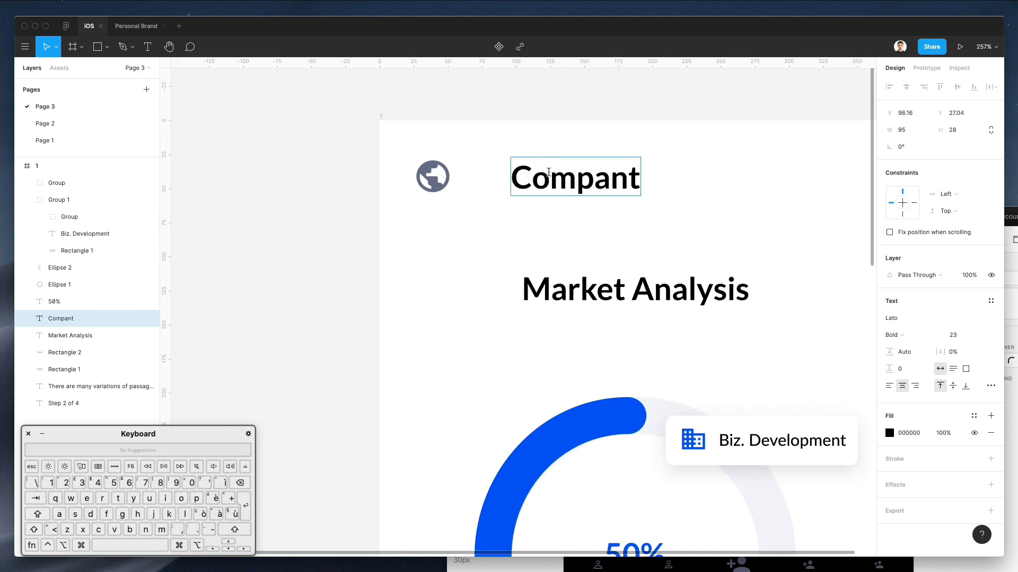
key("BackSpace")
type("y")
key("shift+Up")
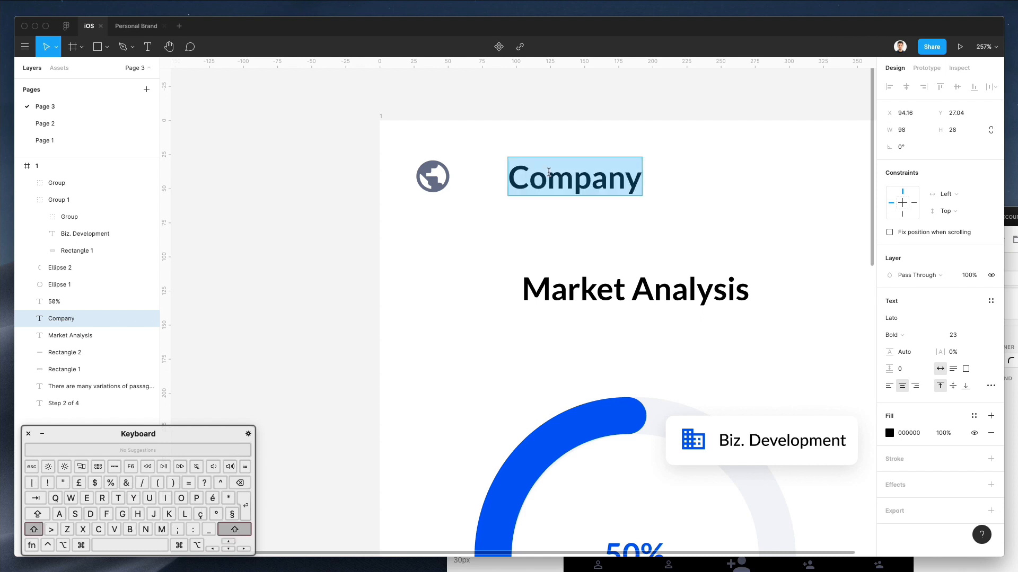
type("Pier’s")
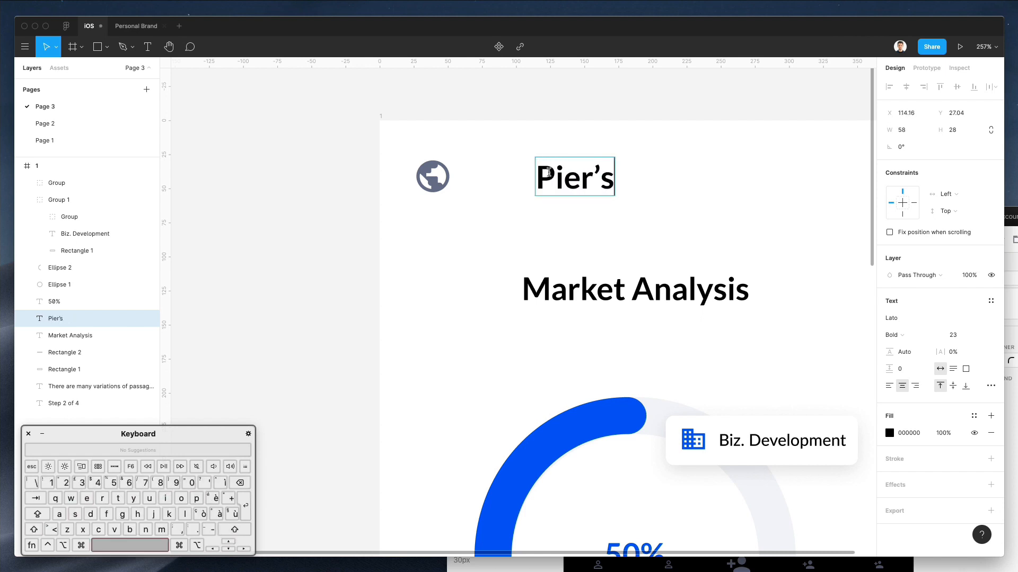
type(" Company")
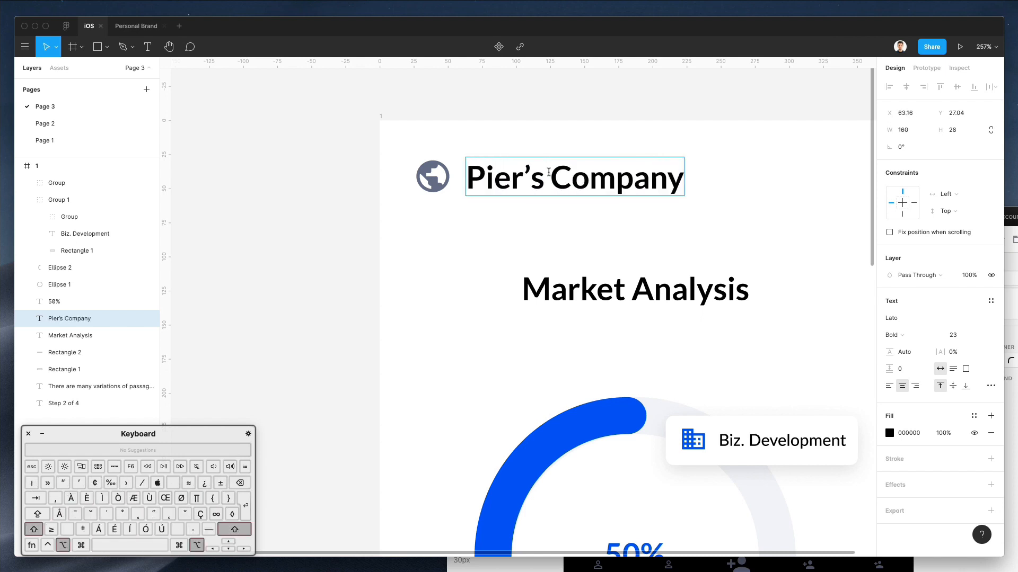
Replace the company name text beside the globe icon with "Figma" and move it closer to the icon
key("alt+shift+Left")
key("alt+shift+Left")
key("alt+shift+Right")
key("alt+shift+Left")
key("Escape")
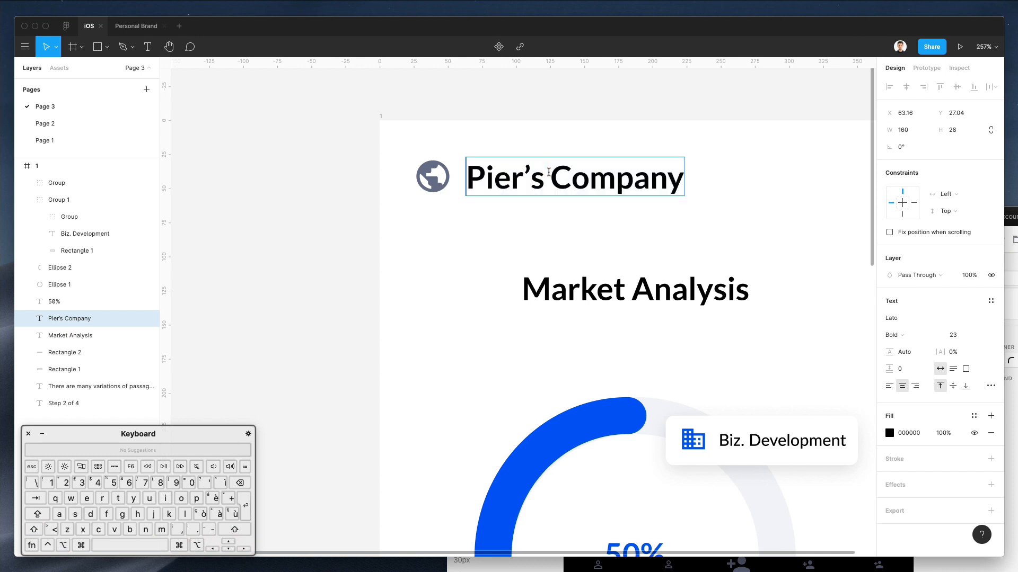
key("shift+Down")
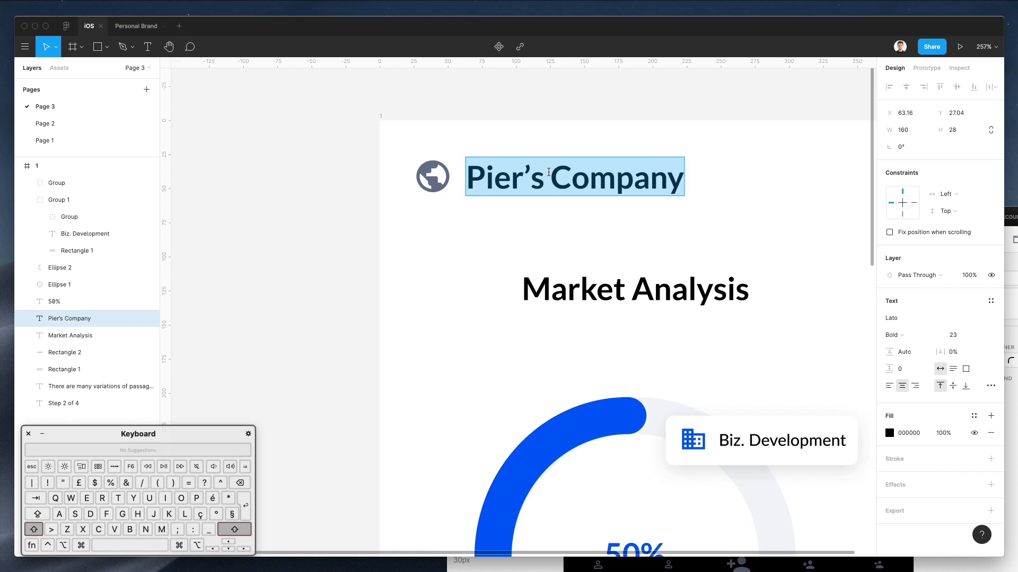
type("Figma")
left_click_drag(597, 179, 535, 178)
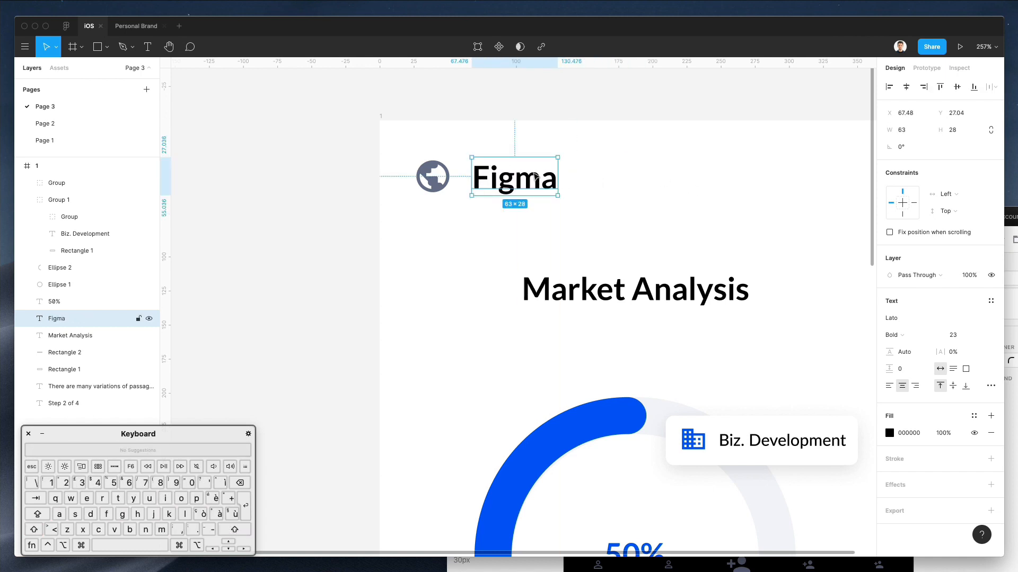
Set the font size of the Figma header text to 17
scroll(610, 181, "down", 6)
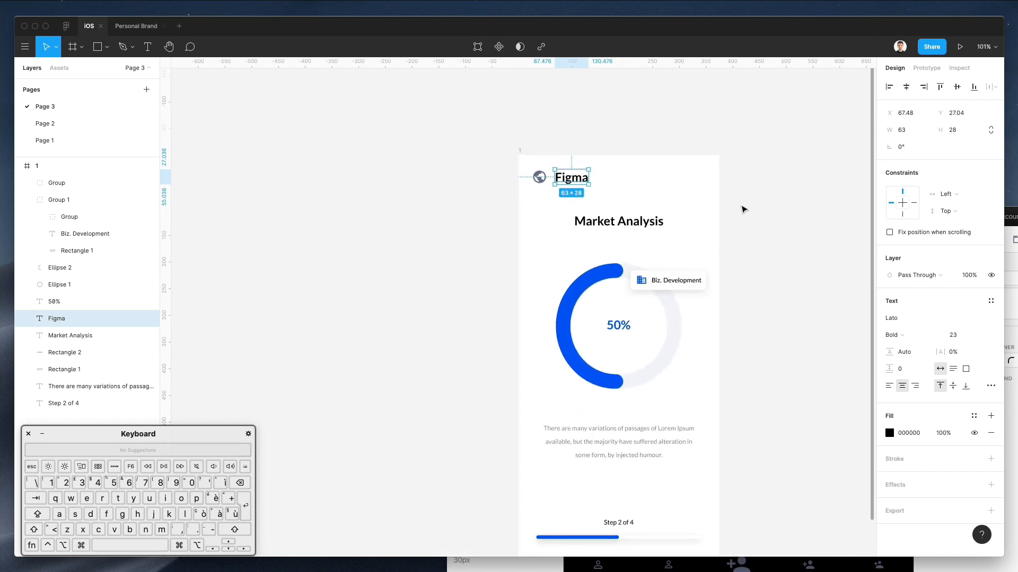
left_click(954, 336)
key("Down")
key("Down")
key("Down")
key("Down")
key("Down")
key("Down")
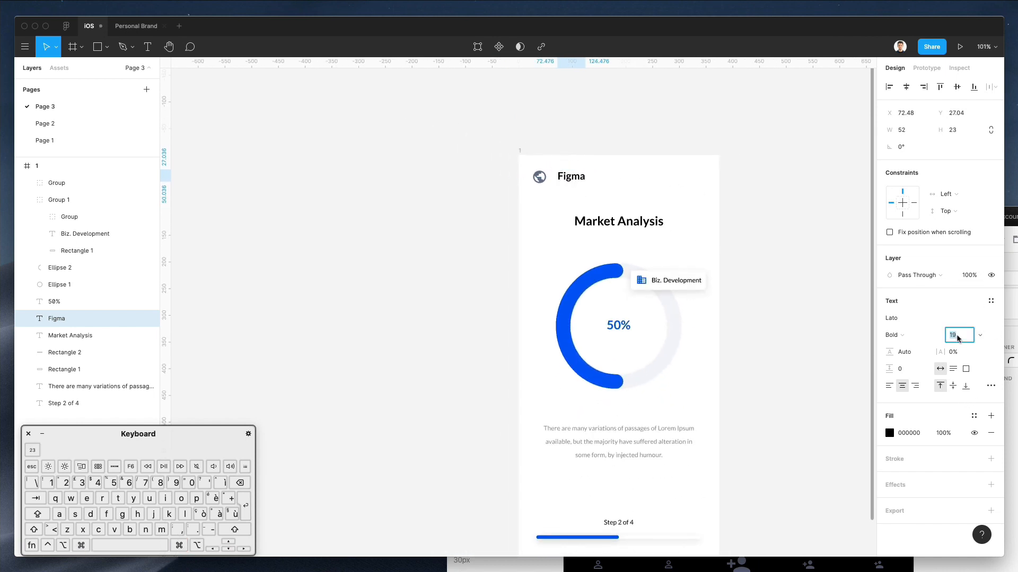
key("Escape")
Nudge the Figma text closer to the globe icon, to X 64.48 and Y 30.04
key("Down")
key("Down")
key("Down")
key("shift+Left")
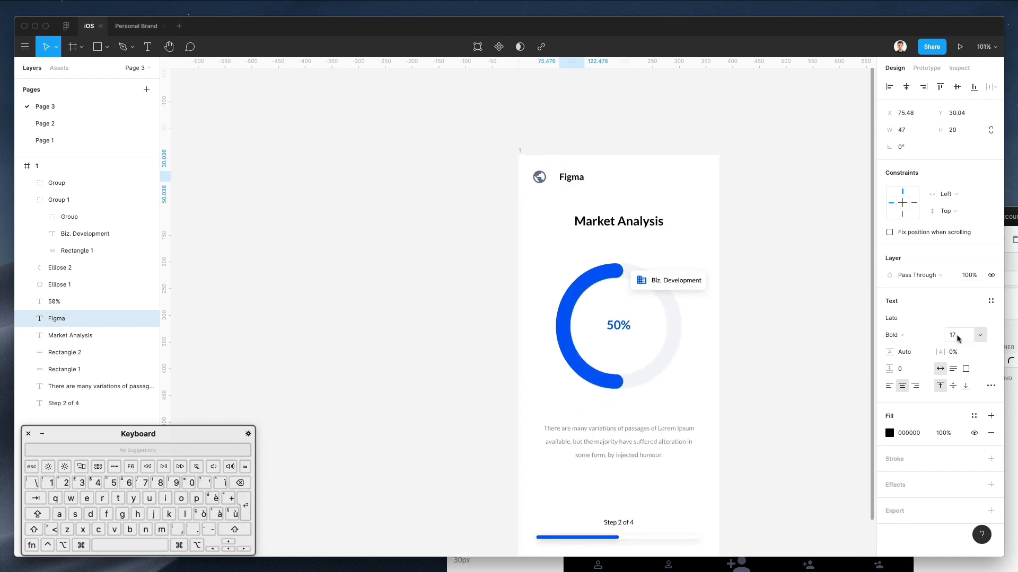
key("Up")
key("Down")
key("Left")
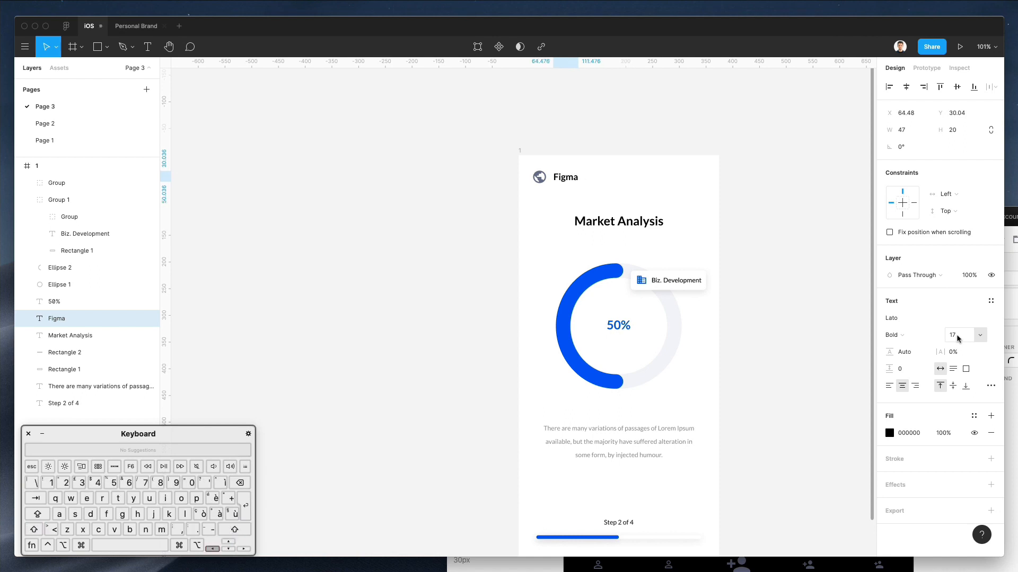
Recolor the globe icon and Figma text together, sampling the ring's light gray and darkening it to C1CBDD
left_click_drag(503, 165, 635, 200)
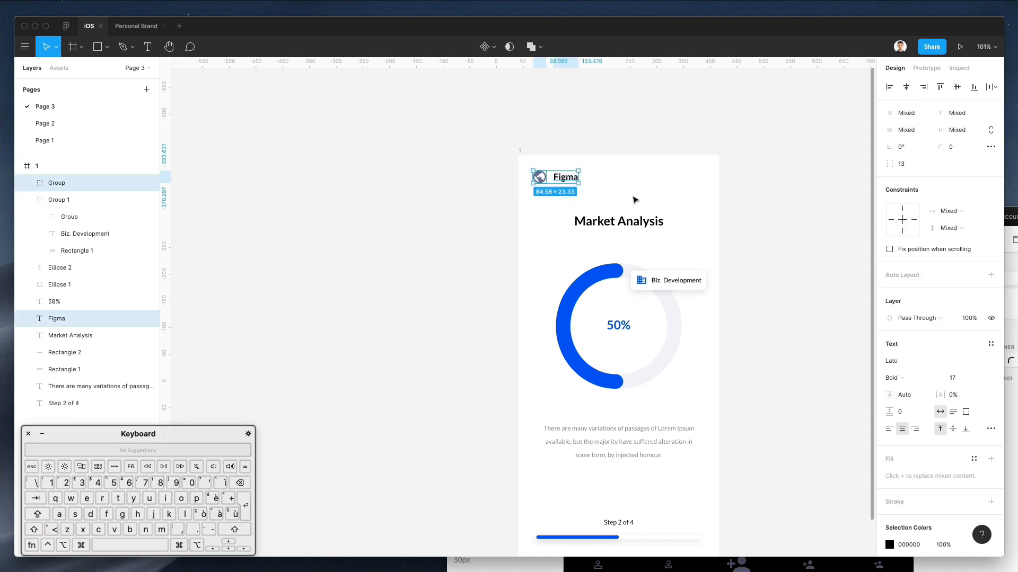
key("ctrl")
key("ctrl+c")
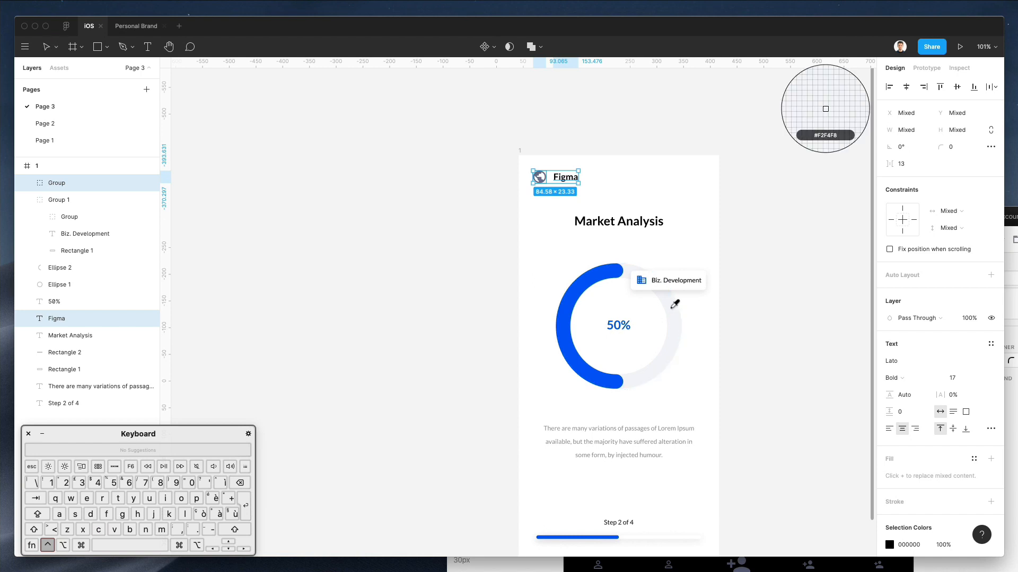
left_click(674, 302)
left_click(889, 476)
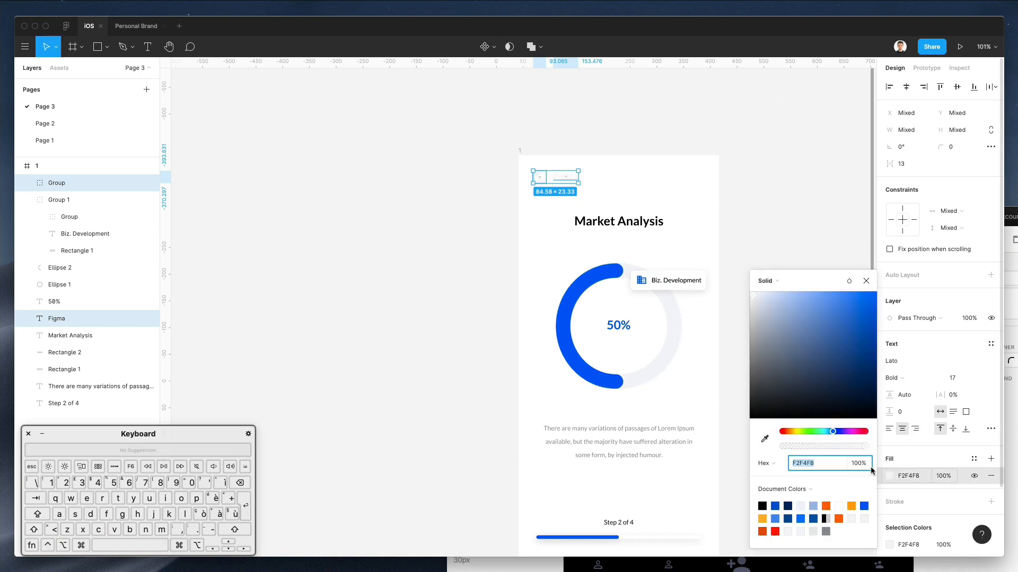
left_click(756, 303)
left_click_drag(754, 304, 764, 310)
key("Escape")
Group the globe icon with the Figma text, center the group horizontally in the frame and lower it to Y 43.37
key("super+g")
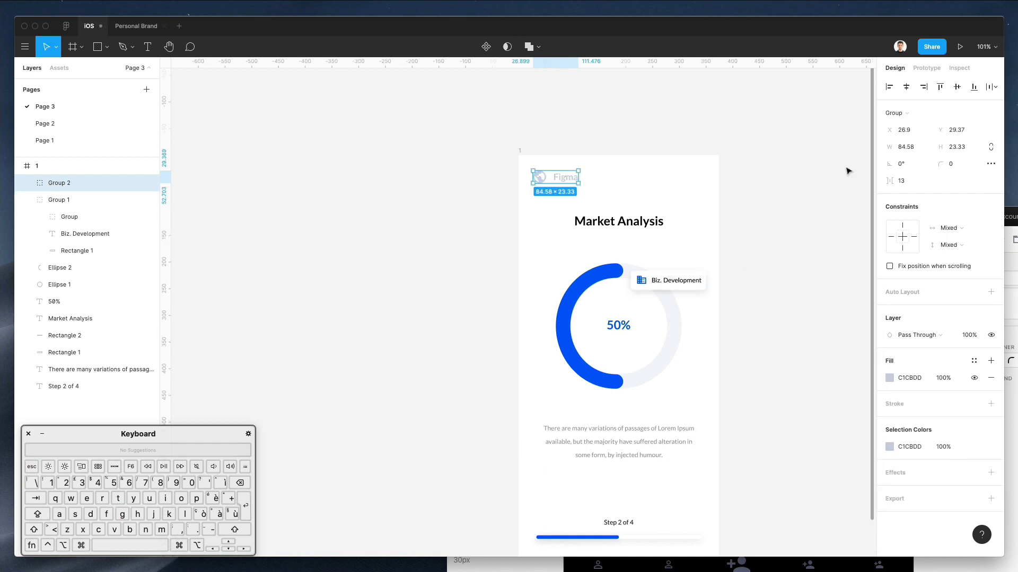
left_click(906, 86)
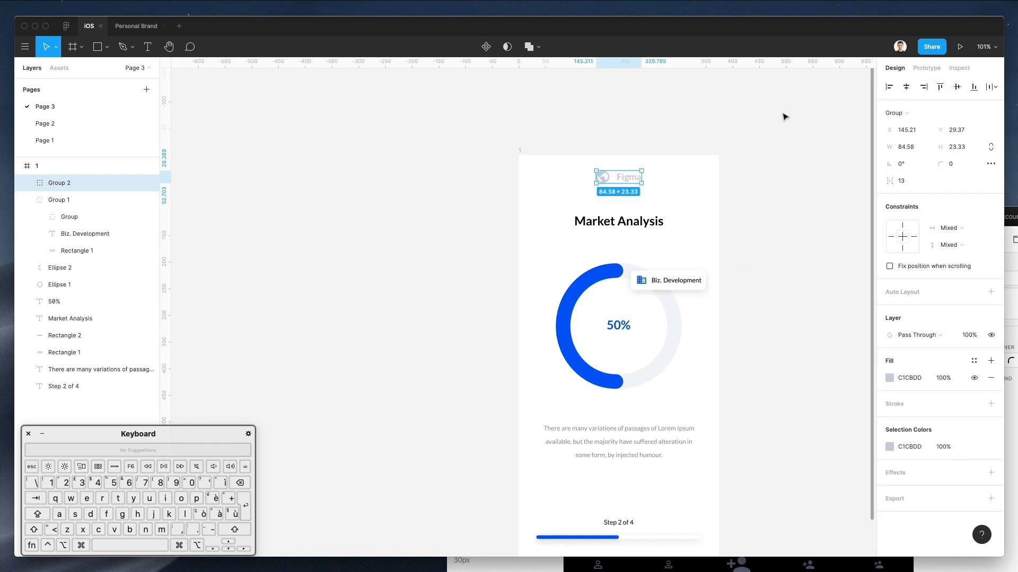
key("shift+Down")
key("Down")
key("Down")
key("Down")
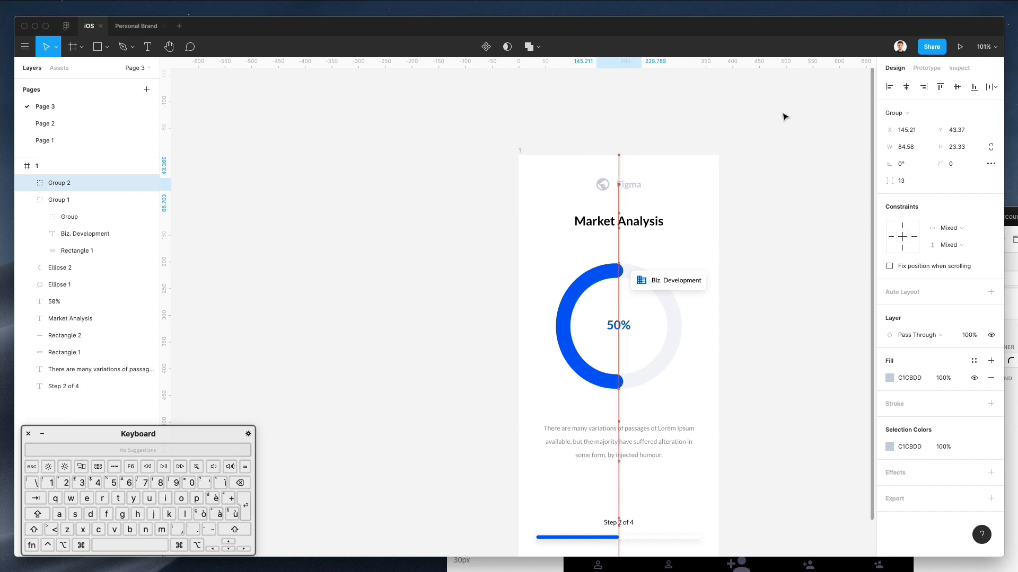
Move the Market Analysis heading down by about 12 px, keeping it horizontally centered
left_click(756, 234)
scroll(756, 234, "right", 2)
left_click_drag(586, 220, 586, 233)
left_click(711, 222)
scroll(711, 222, "down", 2)
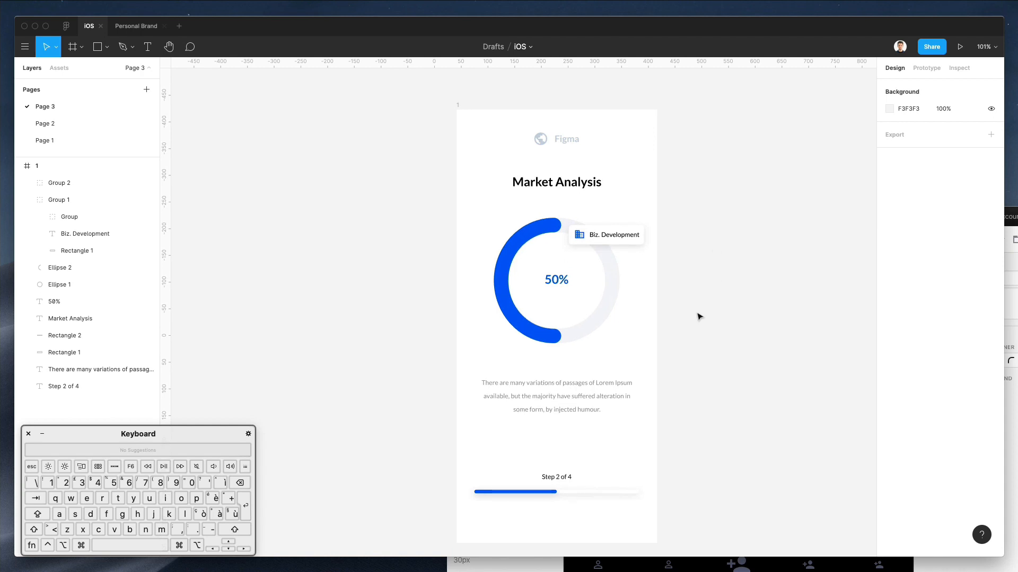
Move the Step 2 of 4 label and its progress bar up by 20 px together
scroll(698, 316, "down", 3)
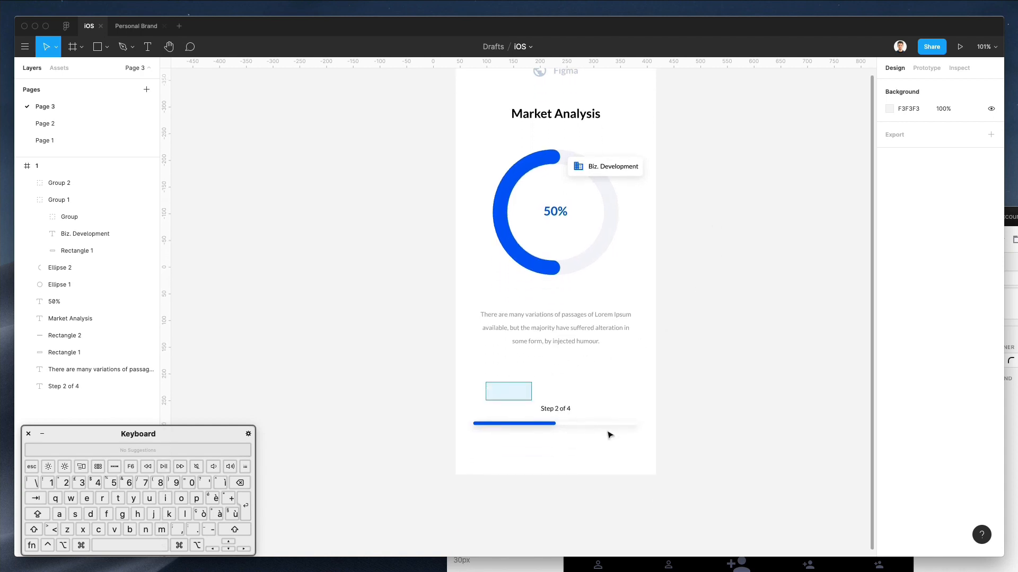
left_click_drag(608, 432, 632, 444)
key("shift+Up")
key("shift+Up")
key("shift+Up")
key("shift+Down")
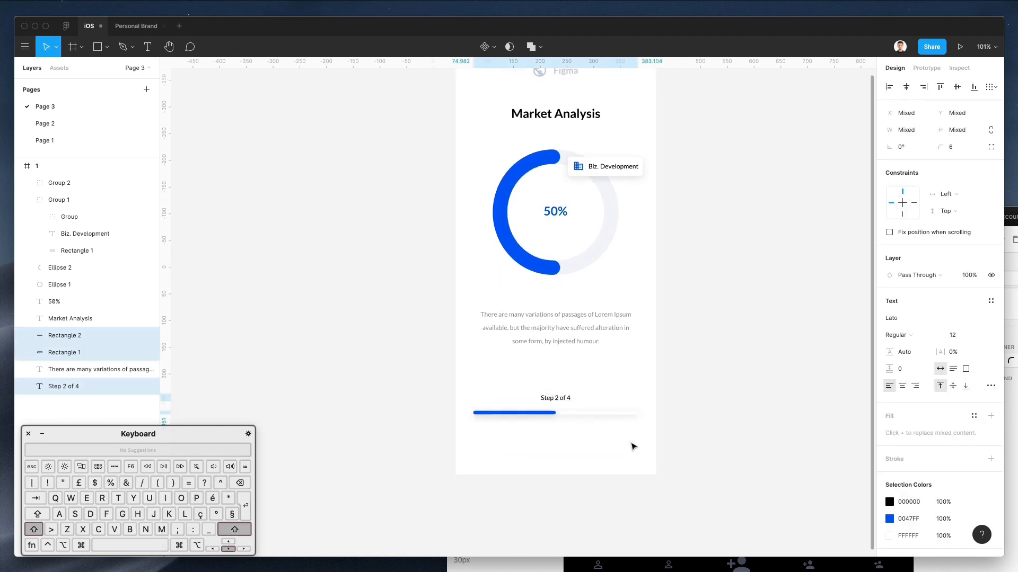
Duplicate the description, step label and progress bar together, placing the copies below the progress bar at the frame's lower edge
left_click(594, 329, "shift")
left_click_drag(594, 329, 593, 472)
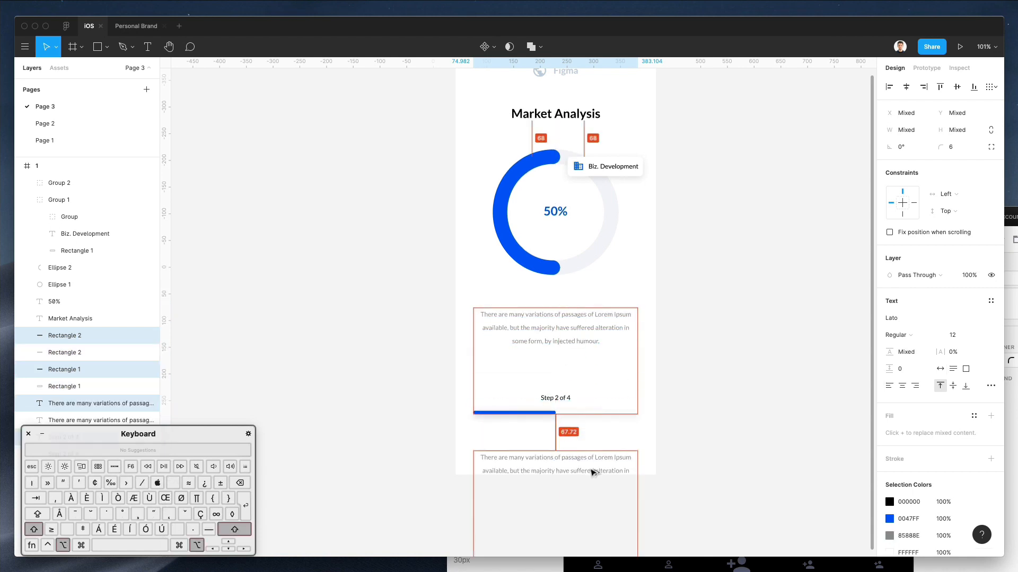
left_click(566, 457)
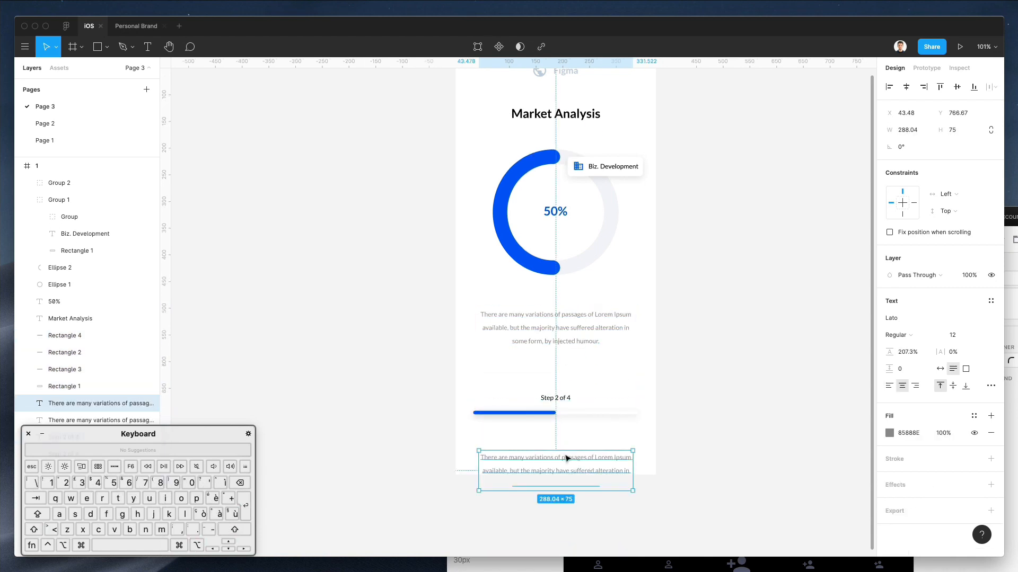
key("super+a")
left_click(765, 431)
Replace the text of the copied description at the bottom of the phone frame with "Chat with us"
left_click(587, 459, "super")
double_click(587, 459)
type("Contact")
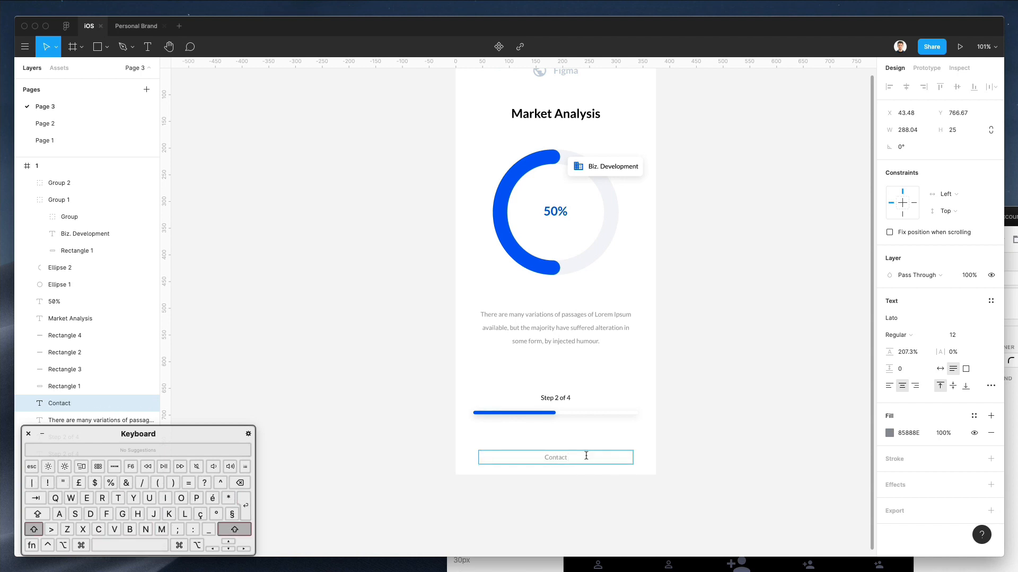
key("shift+Up")
type("Chat with us")
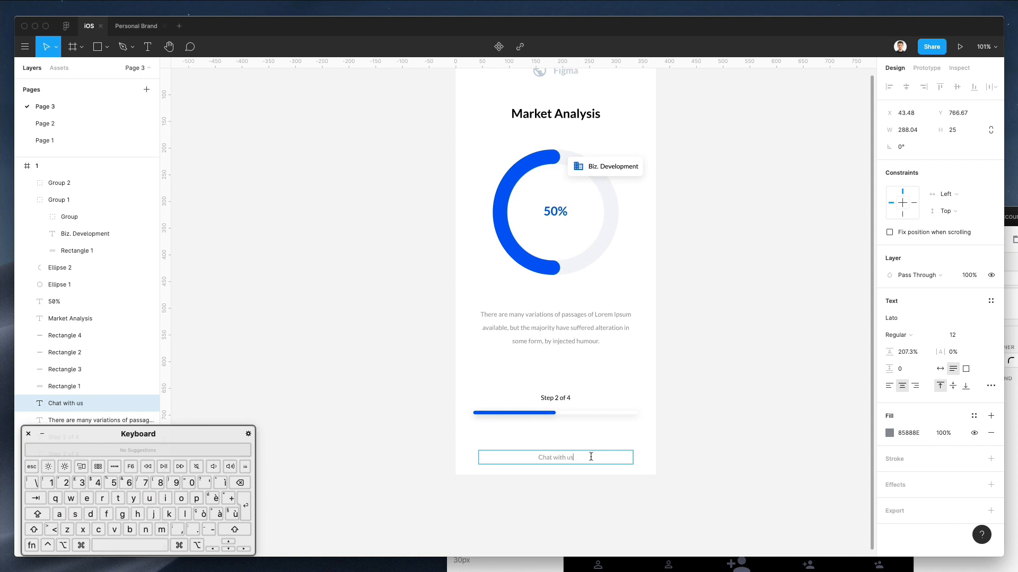
key("Escape")
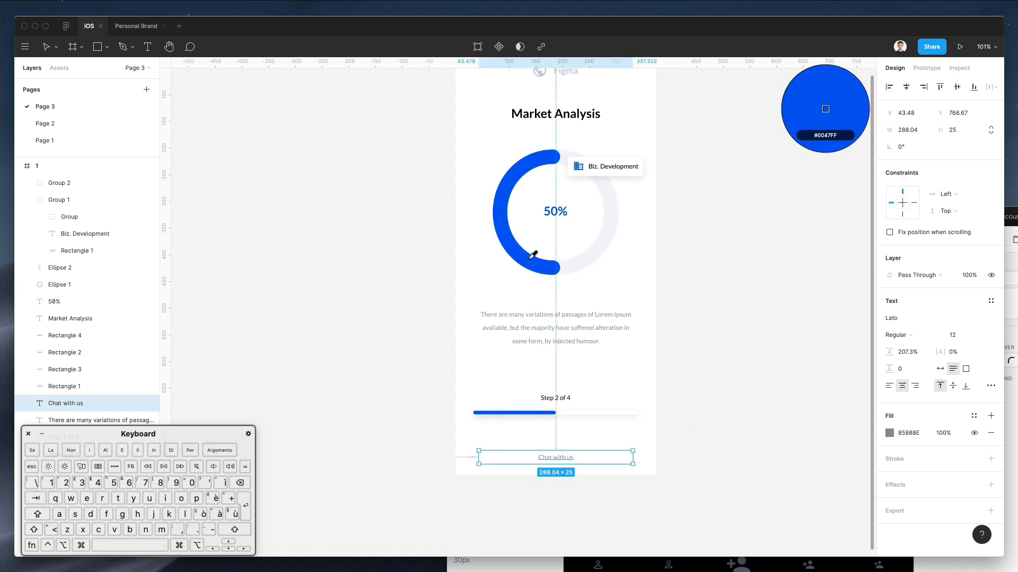
Style the Chat with us text as Bold in the ring's blue 0047FF and make its text box auto width
left_click(911, 335)
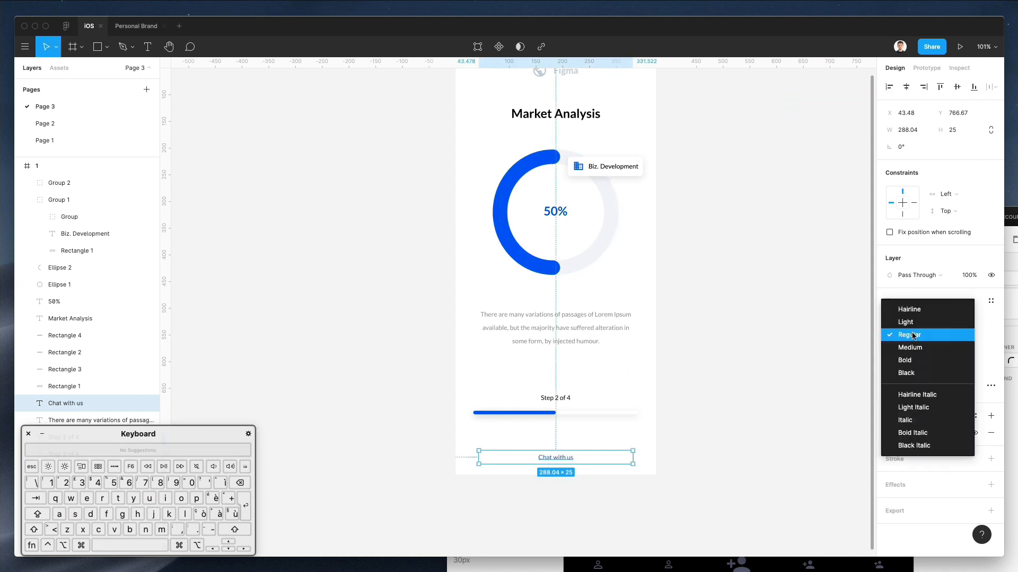
left_click(905, 361)
left_click(750, 471)
left_click(572, 458)
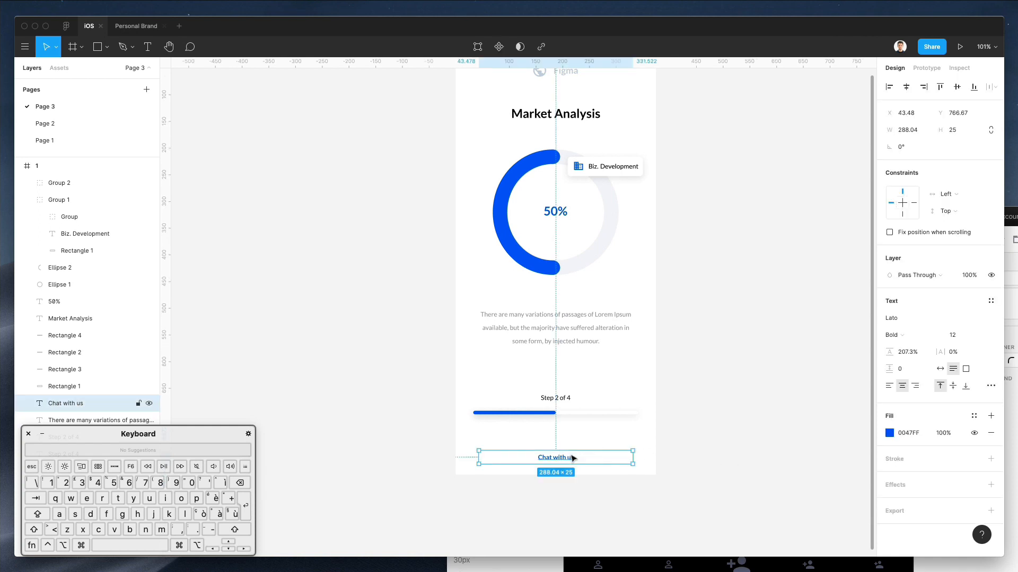
left_click(940, 370)
Switch to Nucleo, search for "chat", and bring the 24px chat bubble icon with text lines onto the Figma canvas
left_click(881, 565)
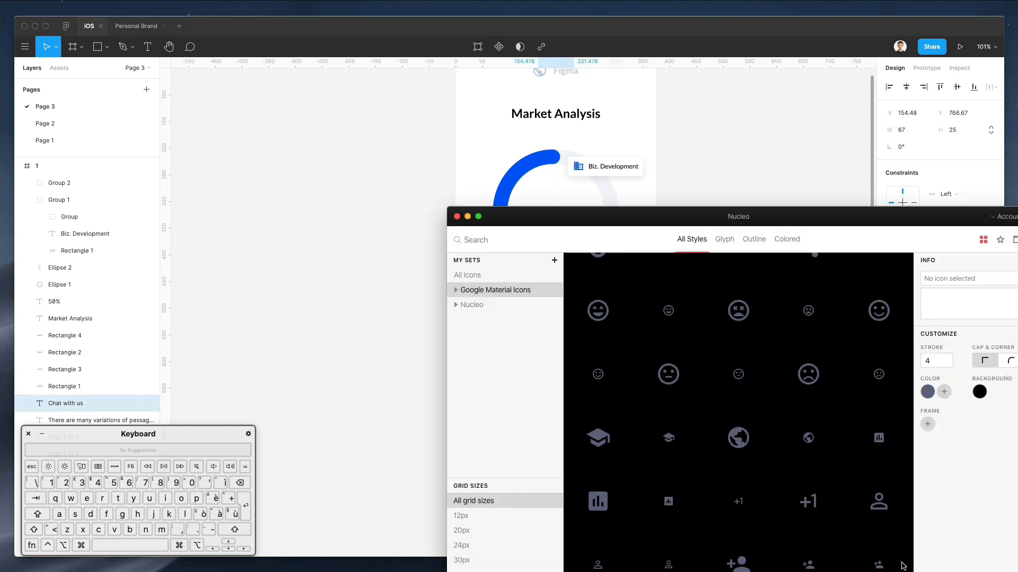
type("chat")
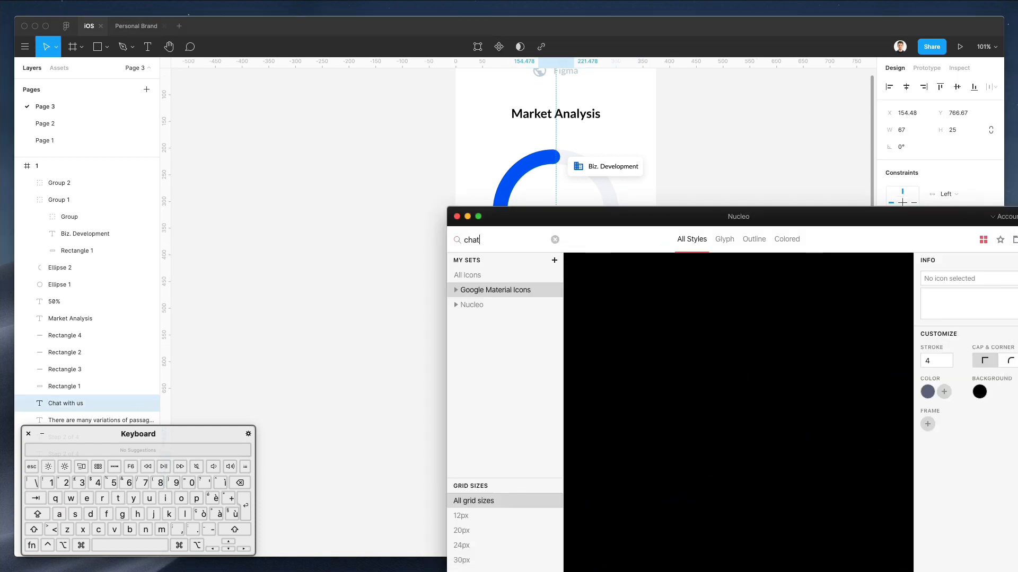
left_click_drag(721, 347, 403, 424)
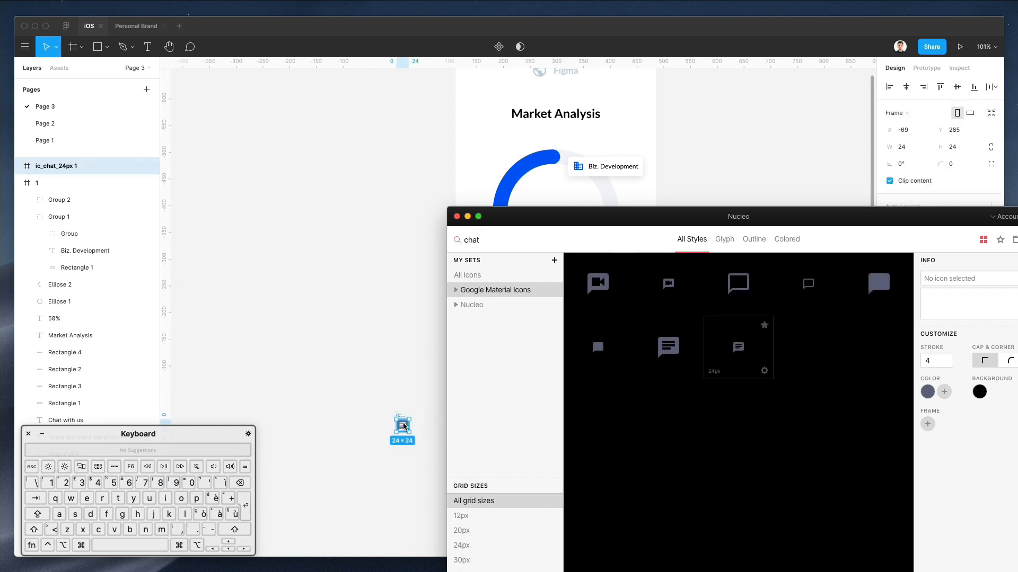
Ungroup the imported chat icon, place it before the Chat with us text and scale it to 13 × 13 px at X 128.71, Y 773.67
left_click(403, 425)
key("super+shift+g")
left_click_drag(404, 426, 527, 455)
scroll(530, 456, "down", 5)
scroll(530, 456, "up", 10)
left_click_drag(540, 445, 535, 450)
key("Down")
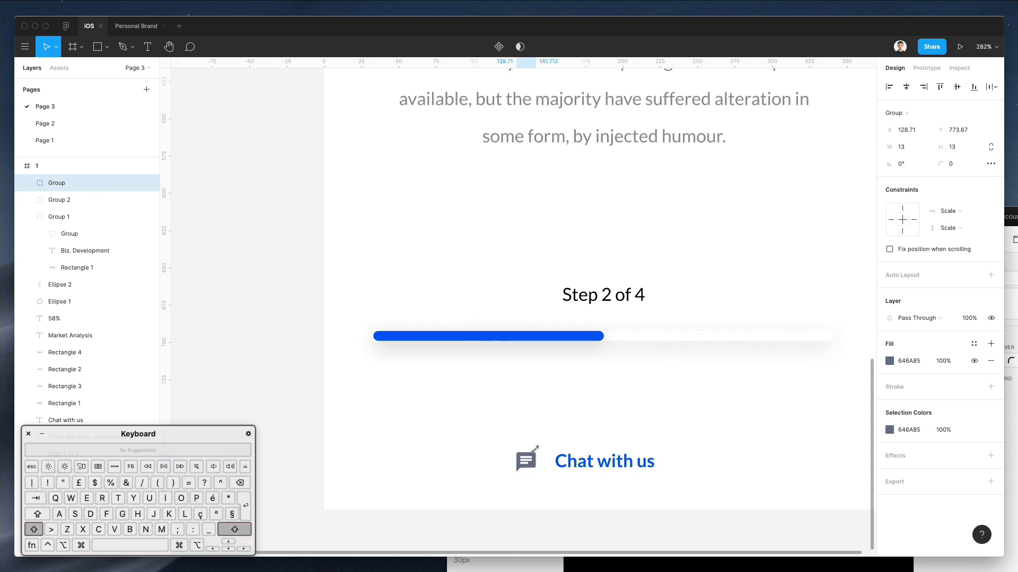
Recolor the chat icon with the progress bar's blue 0047FF and nudge it toward the text, to X 131.71
key("ctrl+c")
left_click(560, 335)
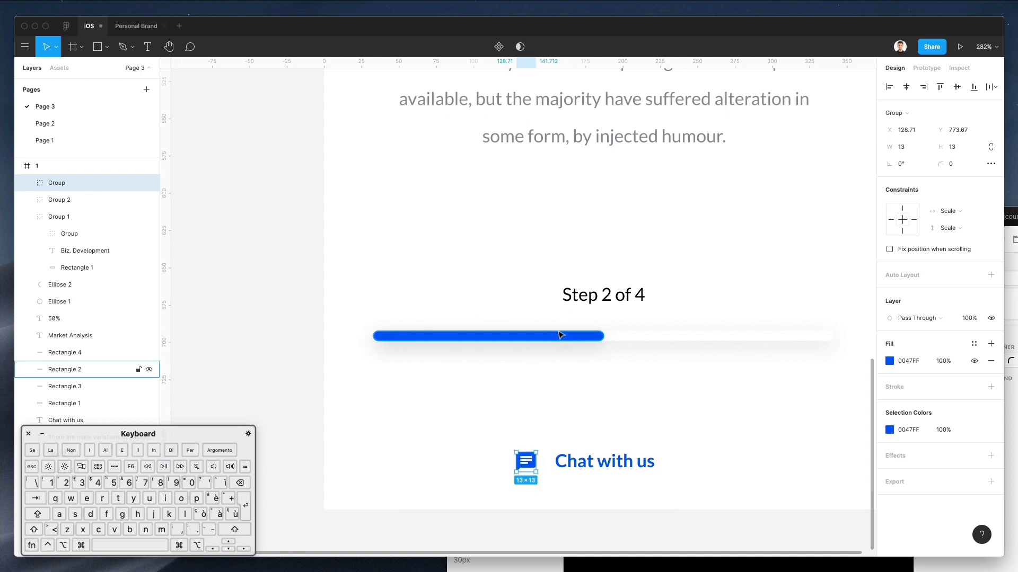
key("ctrl+c")
key("Escape")
key("Down")
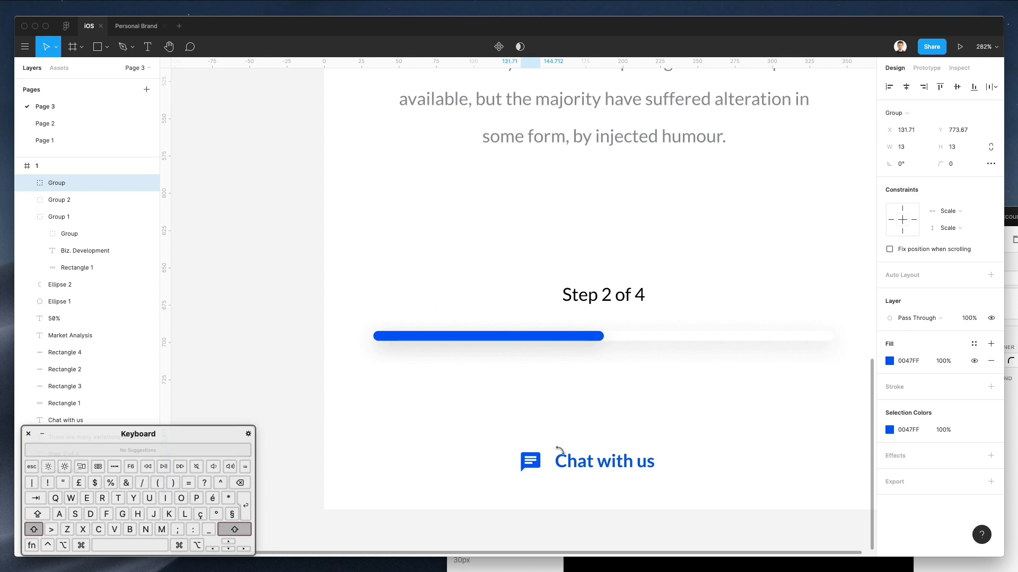
Group the chat icon with the Chat with us text and center the group horizontally in the frame
left_click(627, 464, "shift")
scroll(627, 467, "up", 2)
scroll(628, 467, "down", 3)
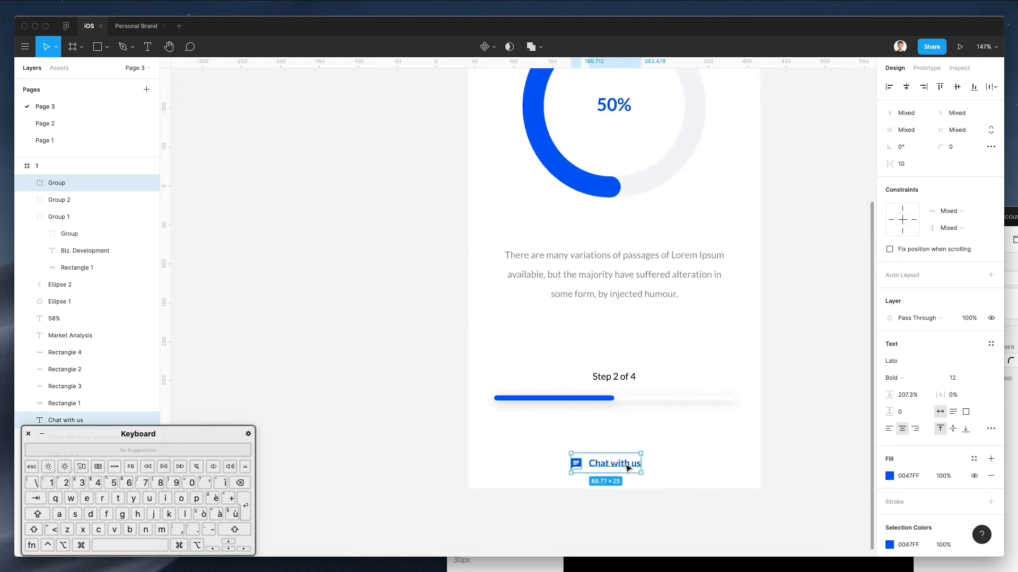
key("ctrl+g")
left_click(905, 87)
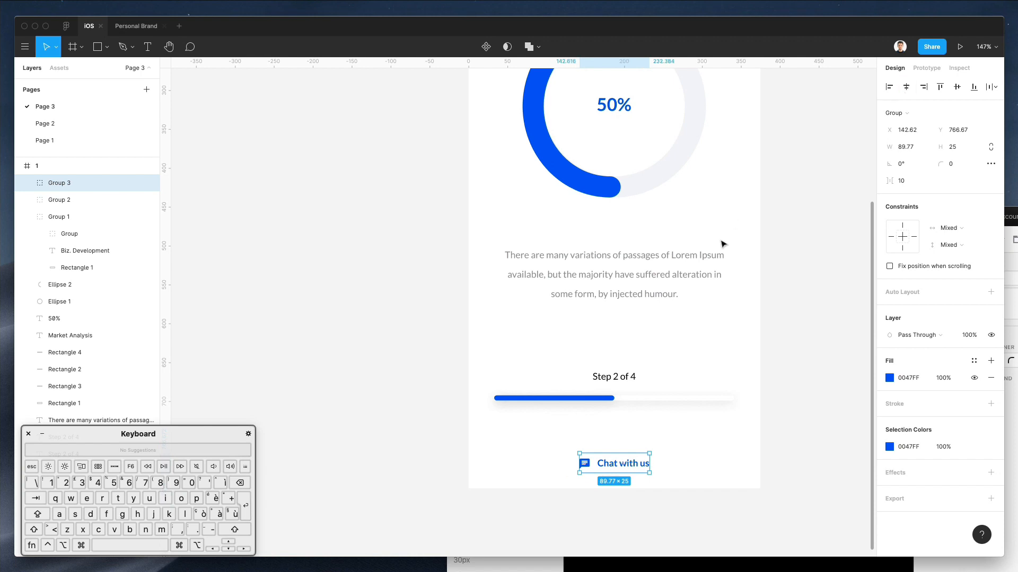
Recolor the Step 2 of 4 label to gray 8C8F95, sampled from the description text
scroll(723, 241, "right", 5)
left_click_drag(409, 351, 566, 416)
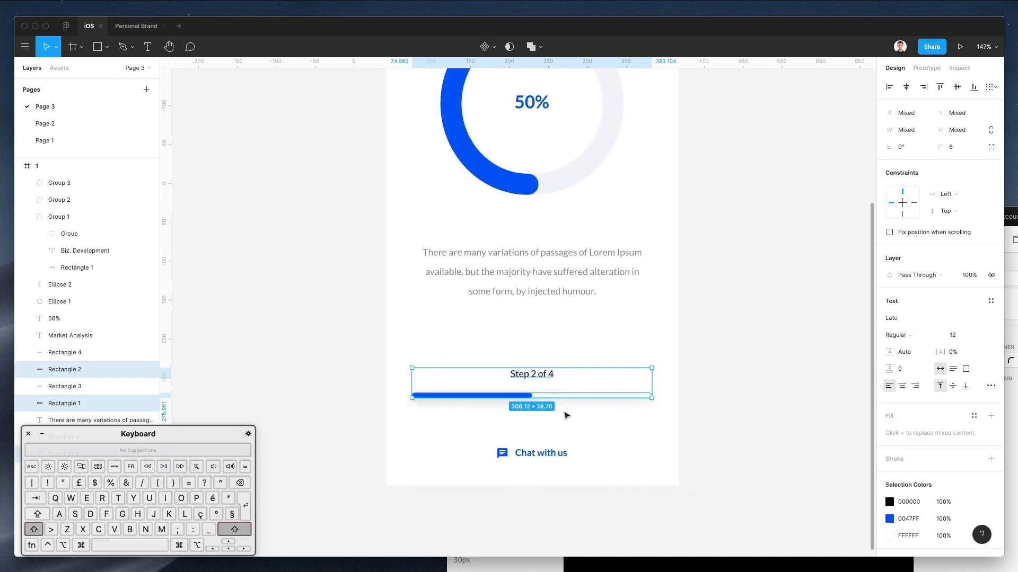
left_click(565, 413)
left_click(529, 374)
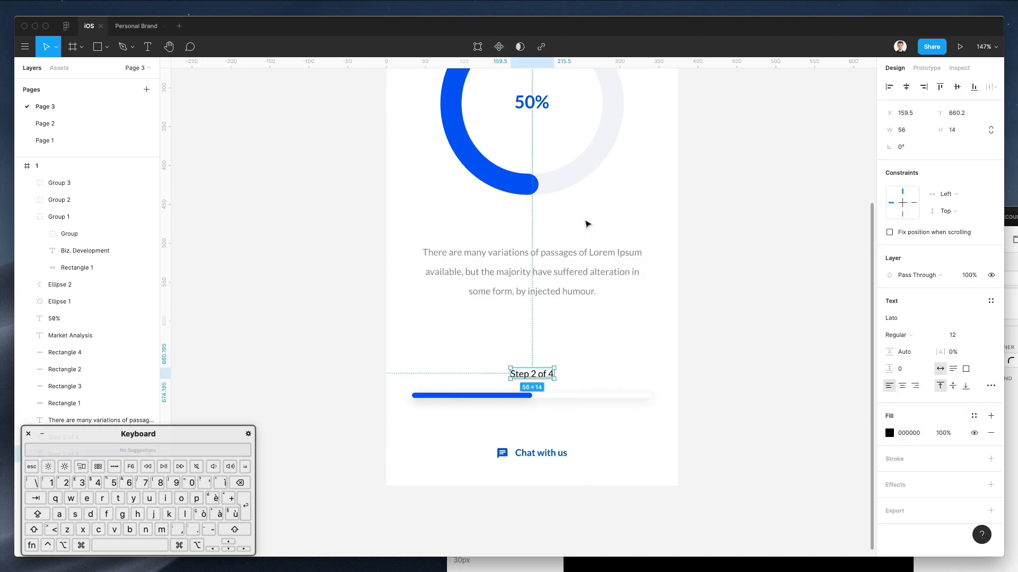
scroll(587, 221, "up", 4)
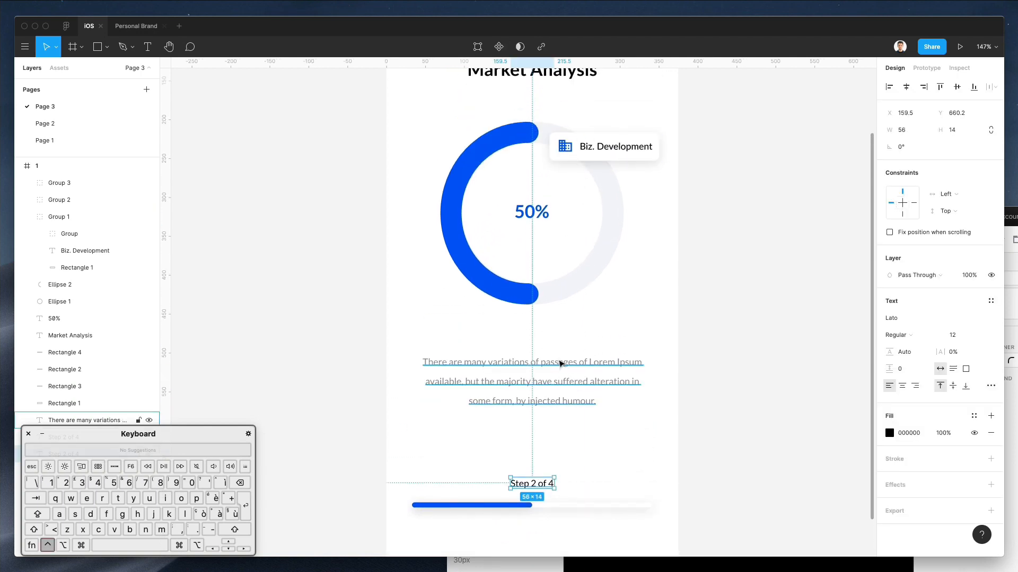
key("ctrl+c")
left_click(560, 364)
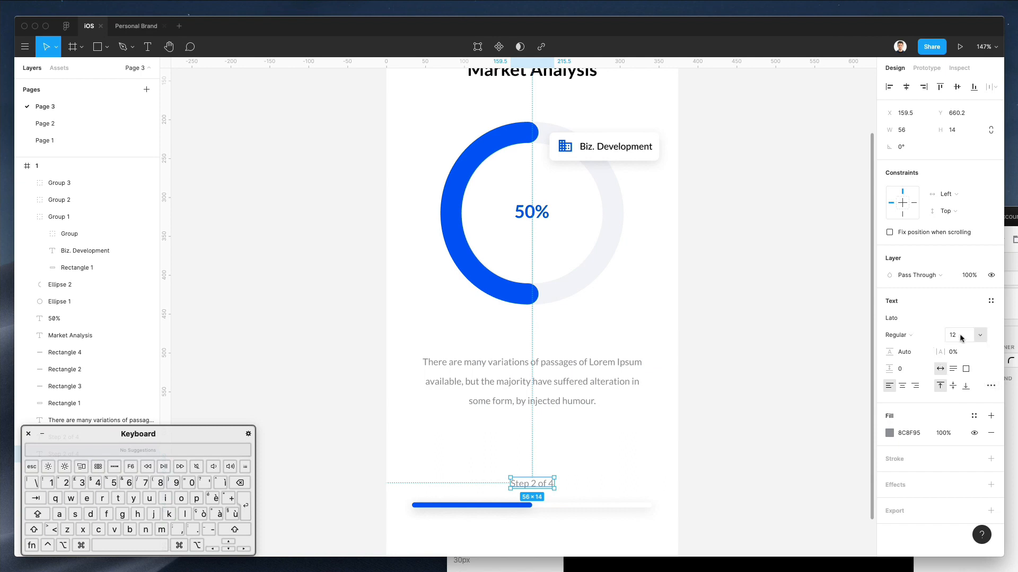
Format the Step 2 of 4 label as uppercase Lato Bold, size 10, with 18.5% letter spacing
left_click(991, 386)
left_click(828, 453)
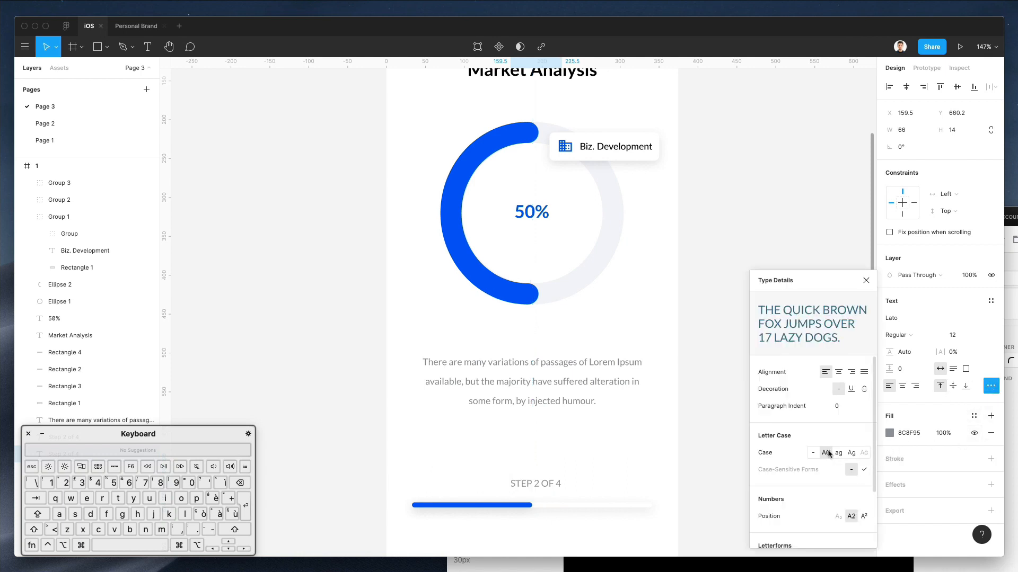
left_click(897, 335)
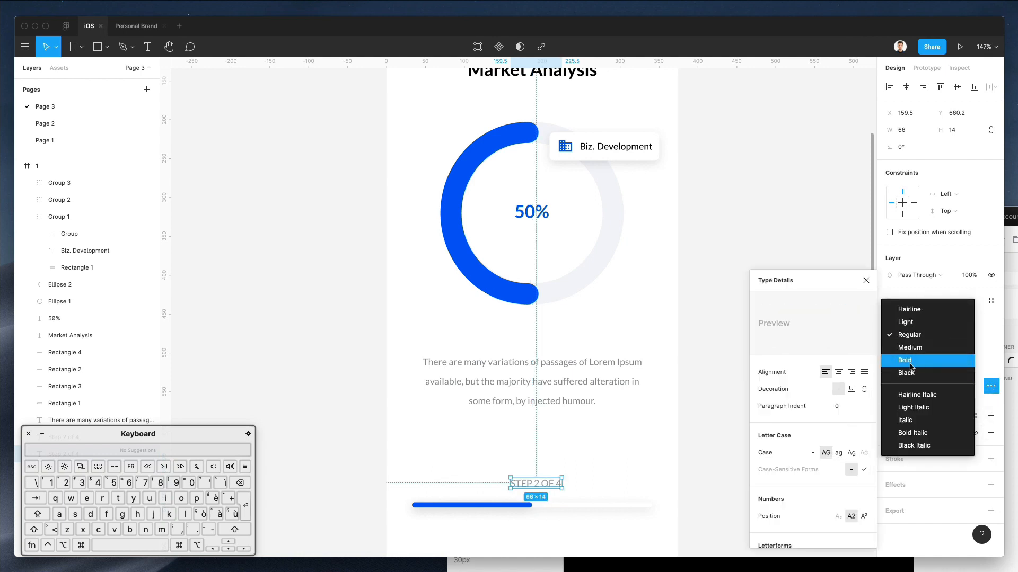
left_click(910, 363)
double_click(949, 338)
type("10")
key("Return")
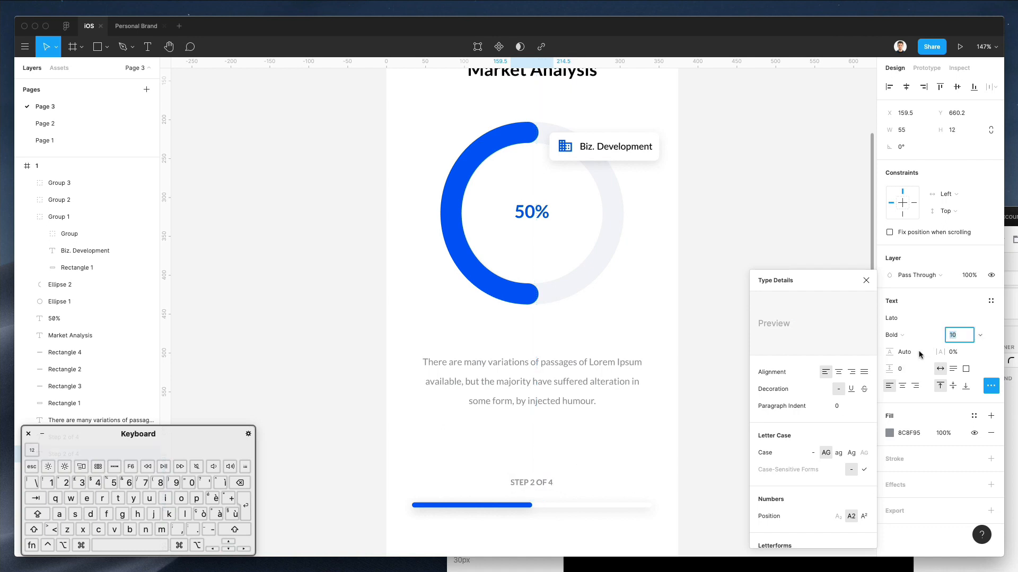
left_click_drag(954, 352, 963, 352)
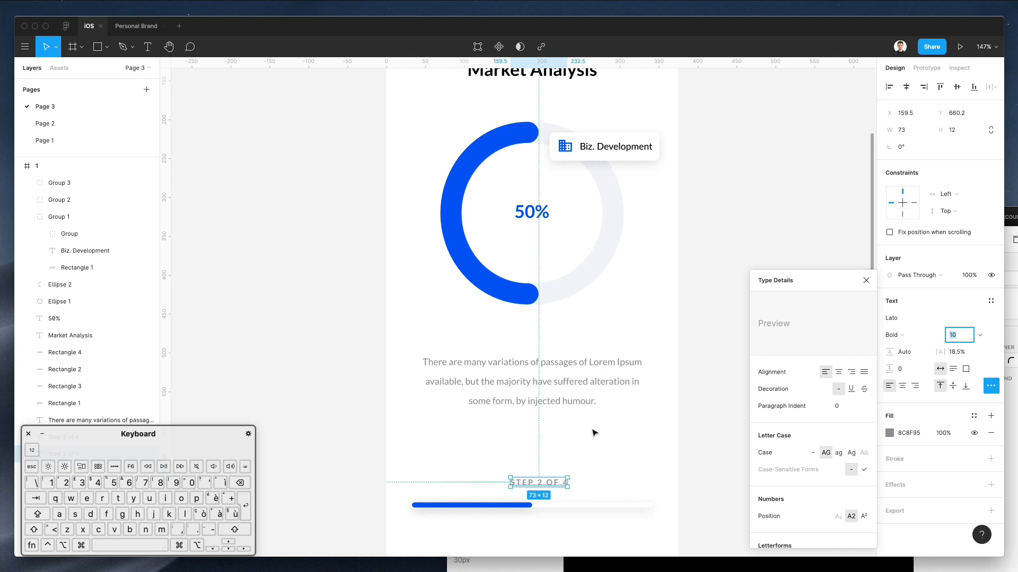
Move the Step 2 of 4 label to X 145.37 and lighten its fill to gray ABAEB2
left_click(585, 466)
left_click_drag(547, 486, 538, 488)
scroll(597, 462, "down", 3)
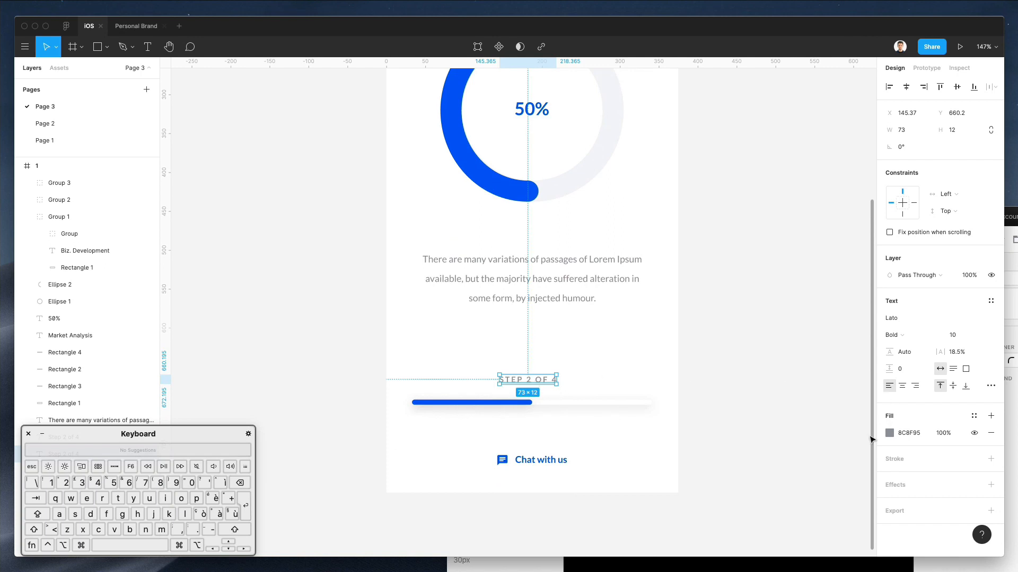
left_click(889, 433)
left_click(753, 332)
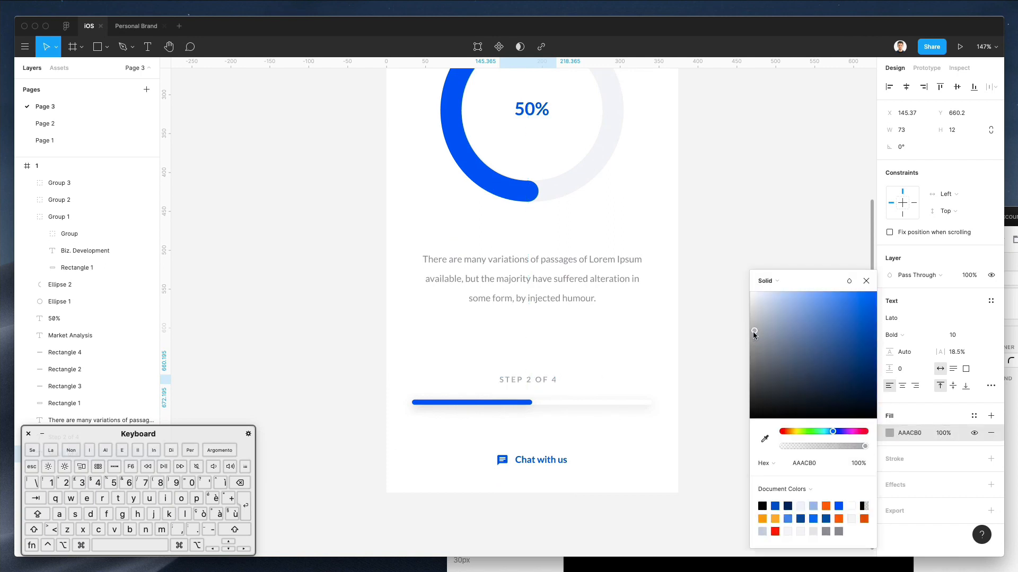
left_click(606, 342)
mouse_move(535, 381)
left_mouse_down()
mouse_move(538, 428)
mouse_move(538, 373)
left_mouse_up()
key("super+z")
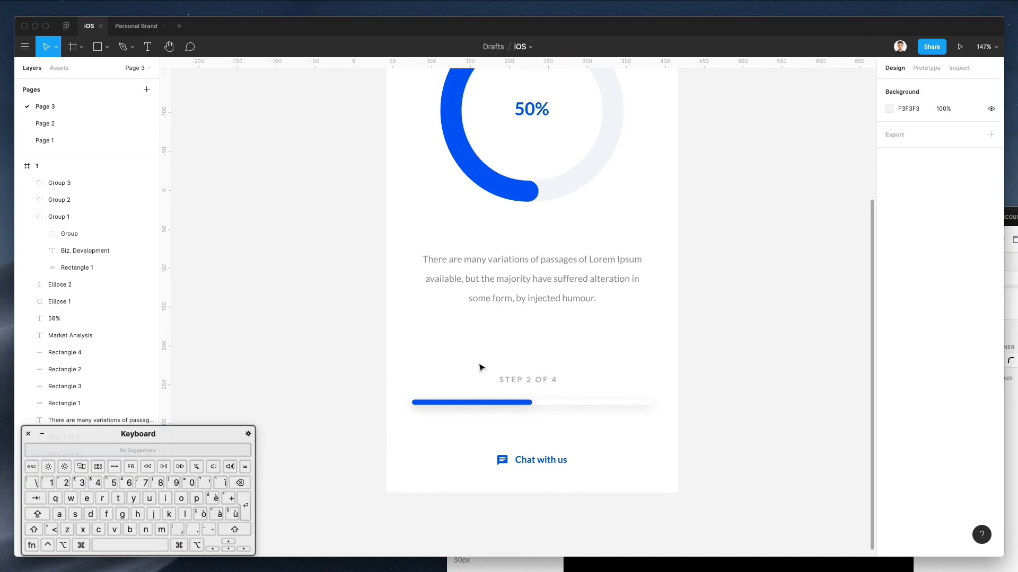
Move the Step 2 of 4 label and the progress bar up 40 px together
scroll(423, 362, "up", 3)
scroll(422, 362, "down", 3)
left_click_drag(421, 363, 576, 400)
key("shift+Up")
key("shift+Up")
key("shift+Up")
key("shift+Up")
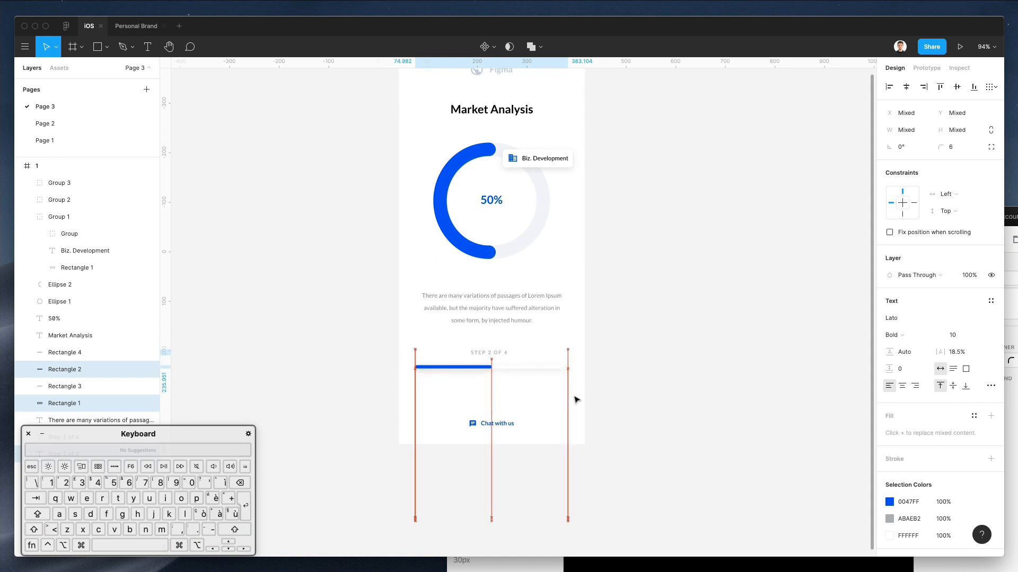
Shorten the description to two lines by ending it with "but the majority suffered alteration."
double_click(536, 306)
left_click_drag(555, 306, 583, 326)
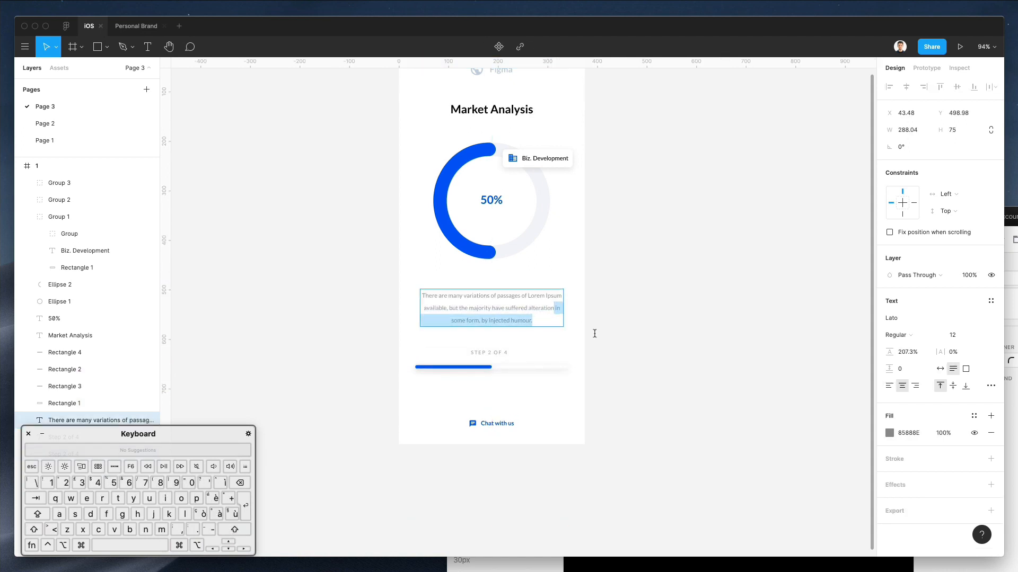
type(".")
key("Escape")
scroll(562, 329, "up", 1)
double_click(525, 334)
double_click(498, 337)
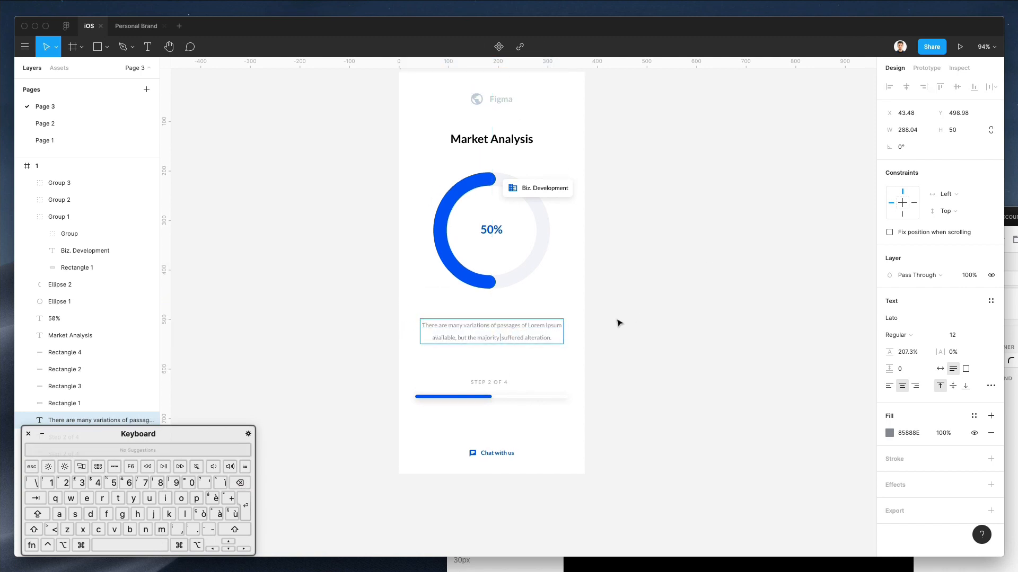
scroll(590, 327, "up", 2)
left_click(373, 377)
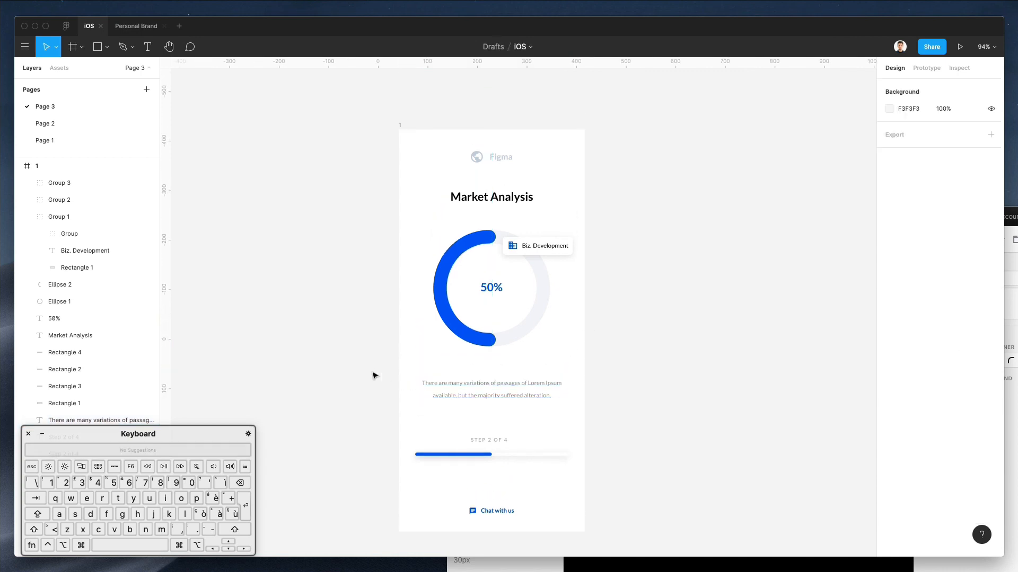
left_click_drag(352, 347, 556, 455)
key("shift+Up")
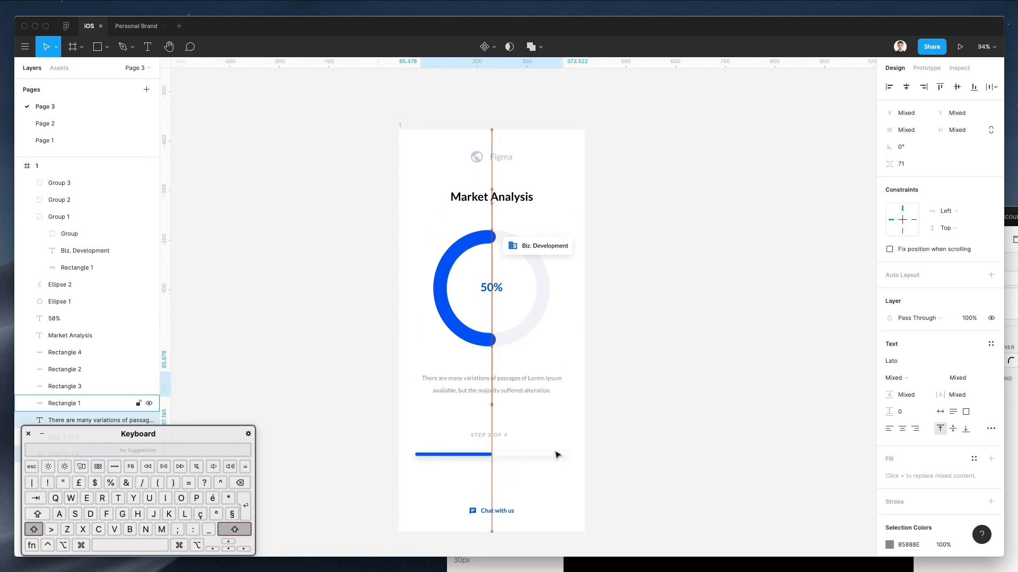
key("shift+Down")
Move the Step 2 of 4 label and progress bar up 20 px and shift the description text slightly upward
left_click_drag(390, 435, 723, 490)
key("shift+Up")
key("shift+Up")
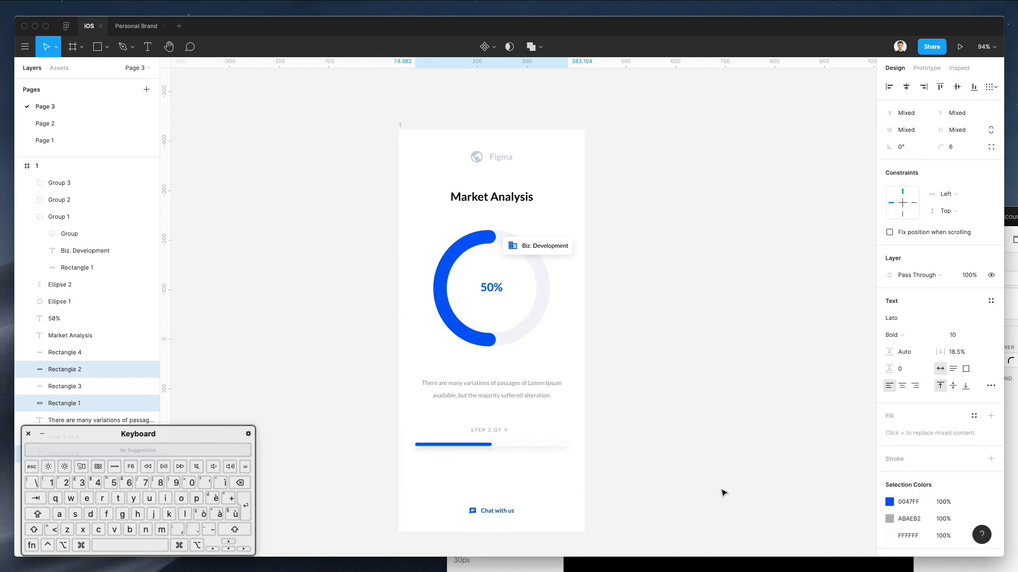
left_click(643, 385)
left_click_drag(492, 386, 492, 386)
left_click(659, 320)
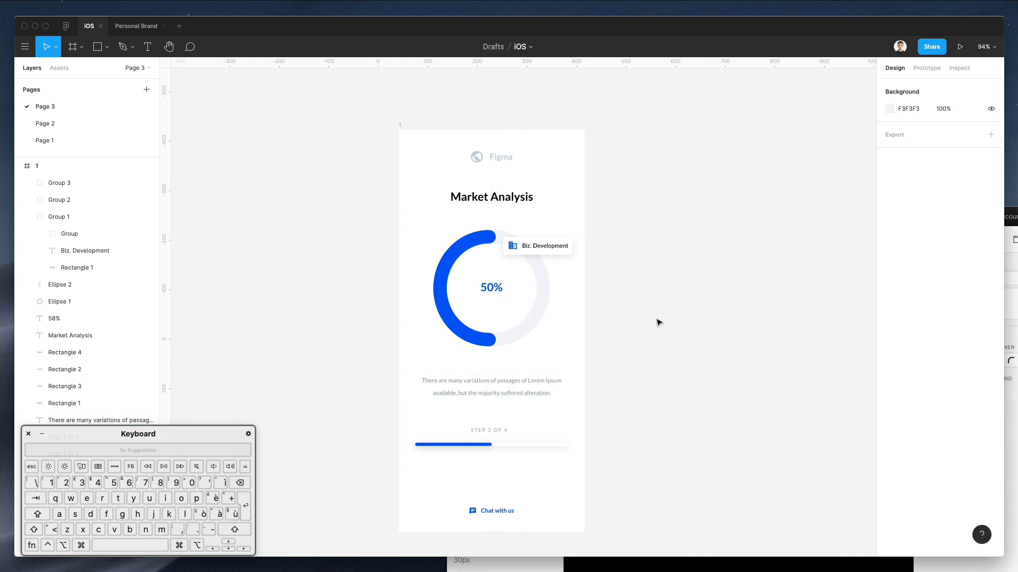
Draw a button rectangle about 308 × 48 px between the progress bar and the Chat with us link, matching the bar's width
scroll(659, 320, "down", 2)
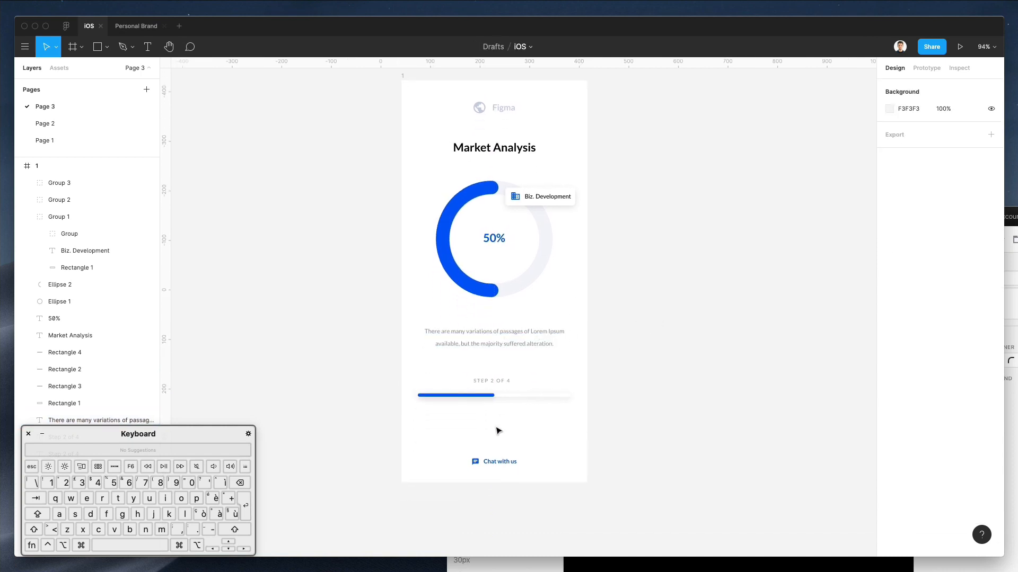
key("r")
left_click_drag(422, 408, 527, 437)
Raise the Step 2 of 4 label and progress bar another 20 px above the new rectangle
left_click_drag(457, 381, 556, 406)
key("shift+Up")
key("shift+Up")
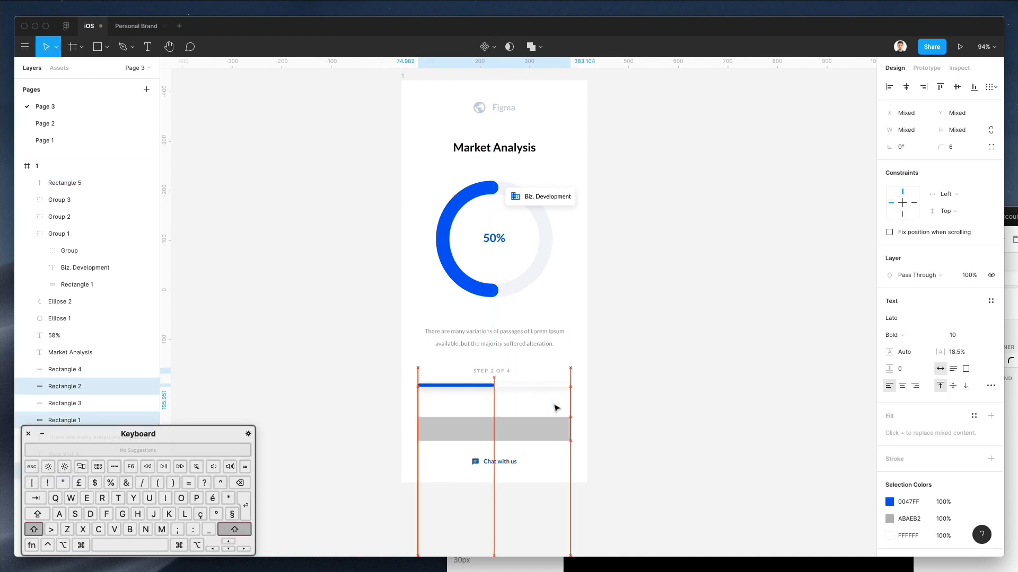
Fill the button rectangle with the ring's blue 0047FF and round its corners to radius 5
left_click(531, 427)
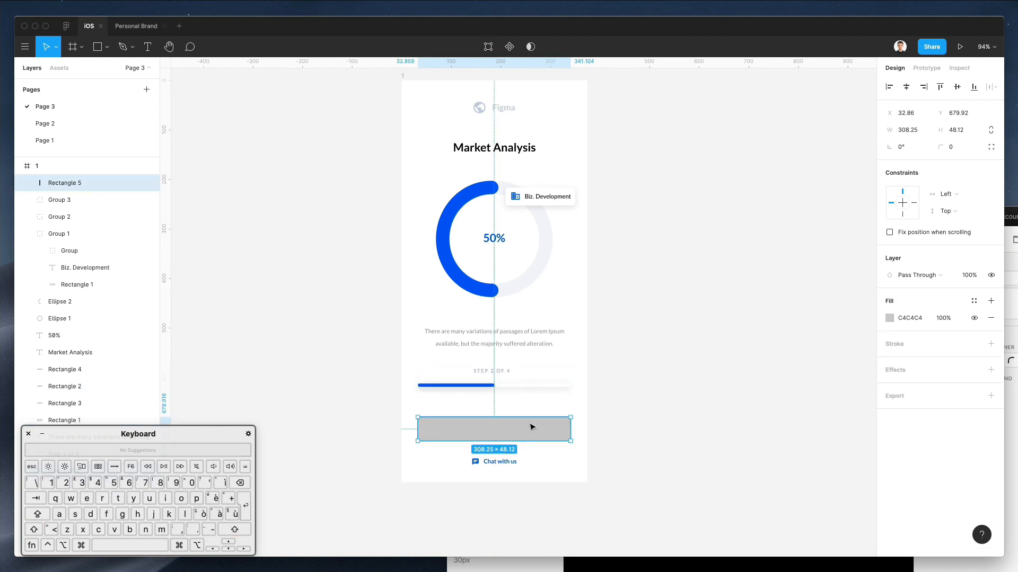
left_click(449, 227)
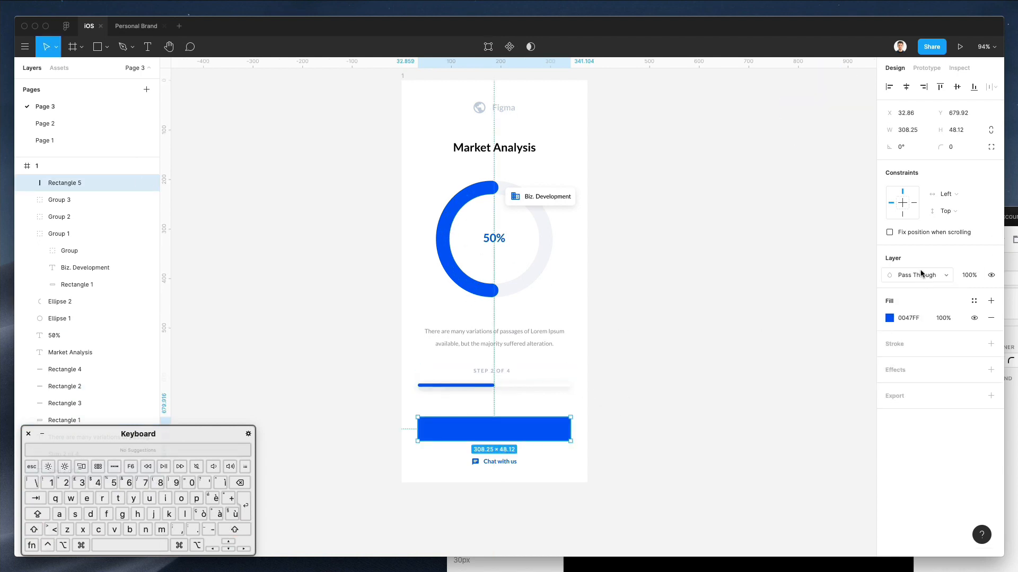
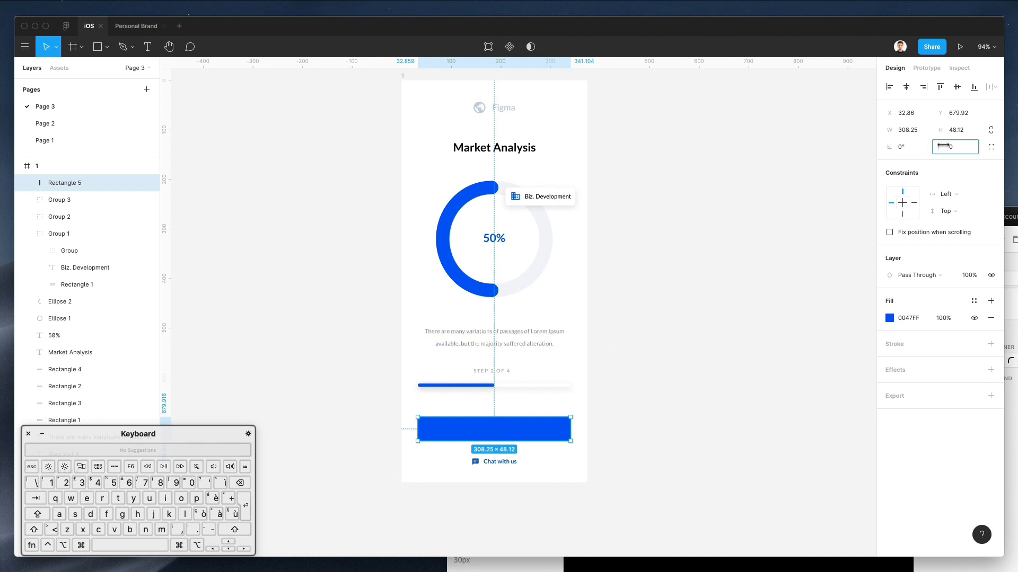
left_click_drag(939, 145, 955, 145)
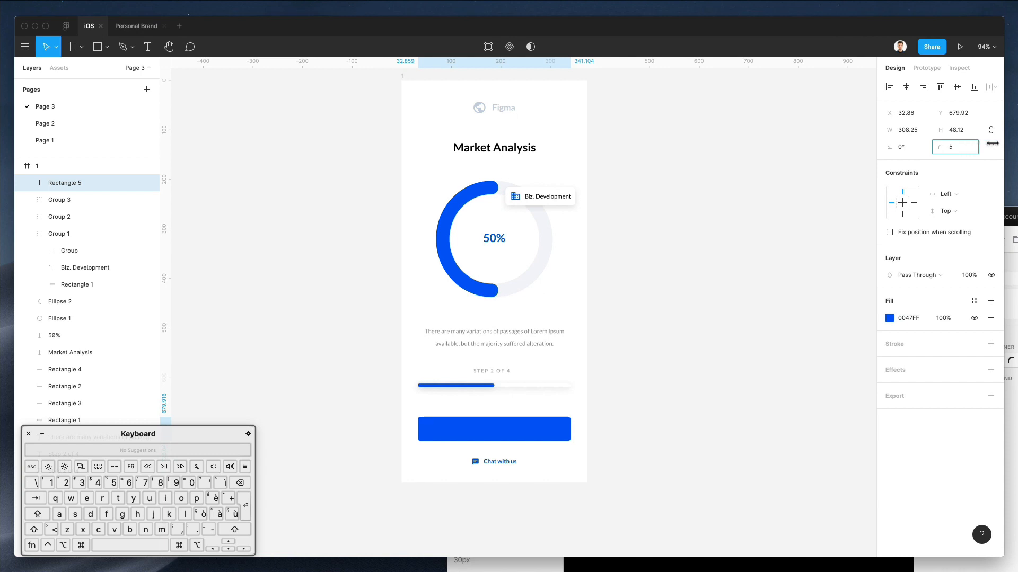
left_click(546, 444)
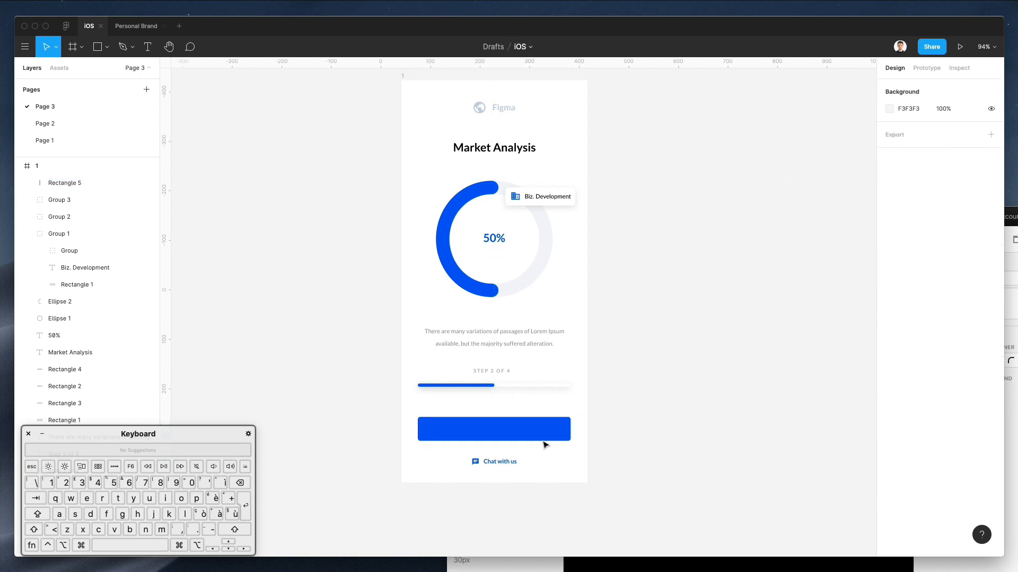
Duplicate the Step 2 of 4 label onto the blue rectangle, in front of it, with a white FFFFFF fill
left_click(504, 465, "super")
scroll(493, 411, "up", 5)
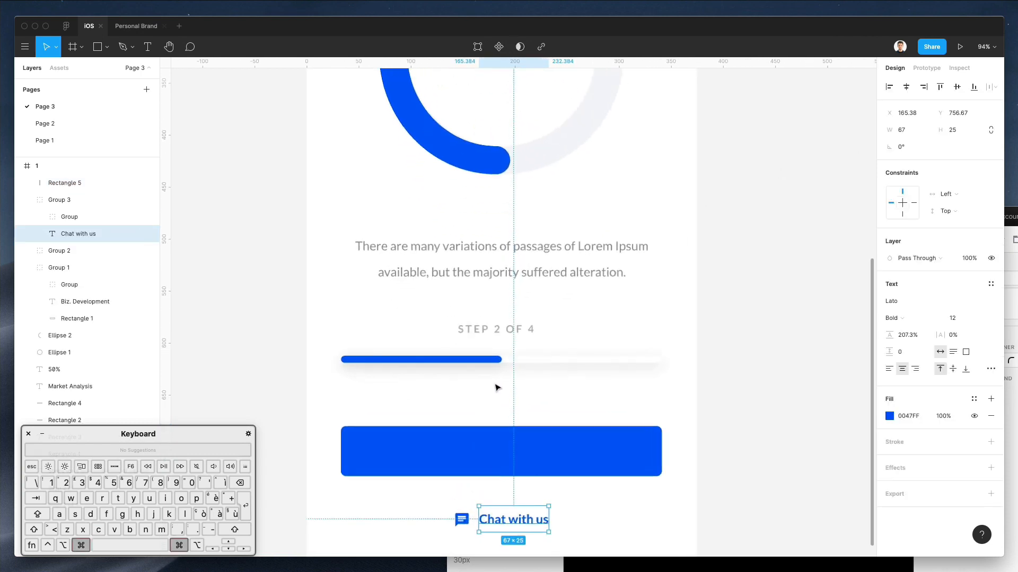
left_click(497, 332)
left_click_drag(499, 332, 508, 454)
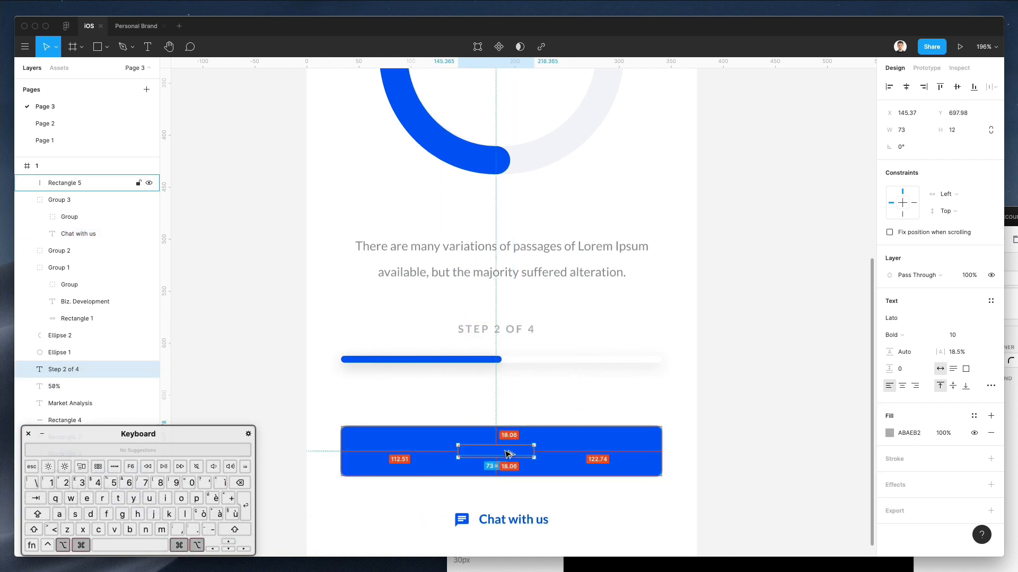
key("alt+super+Up")
key("alt+super+Up")
key("alt+super+Up")
key("alt+super+Up")
key("alt+super+Up")
key("alt+super+Up")
key("ctrl+c")
left_click(609, 291)
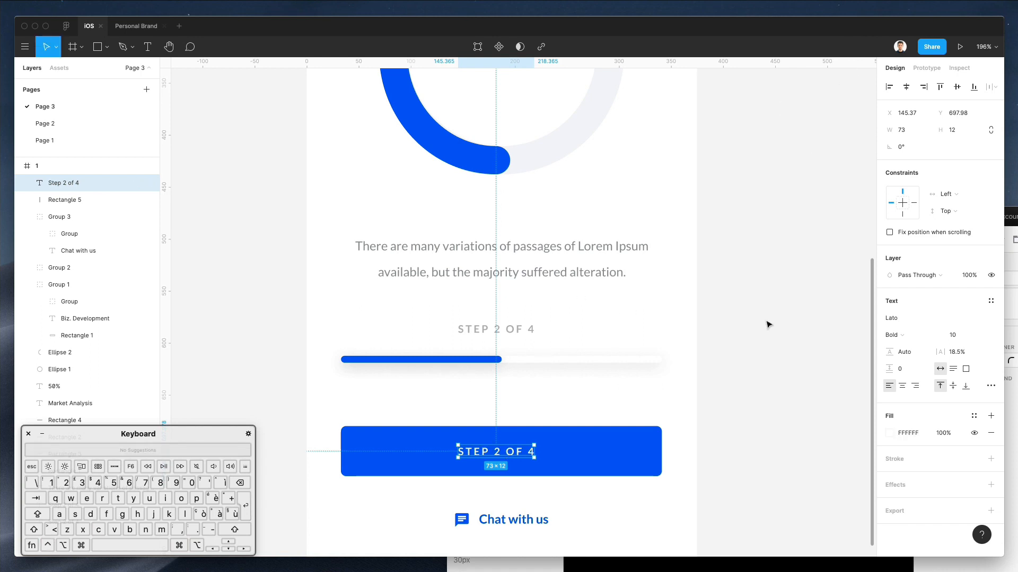
Change the copied label's text to CONTINUE and center it horizontally on the button at X 154.54
double_click(500, 453)
type("CONTINUE")
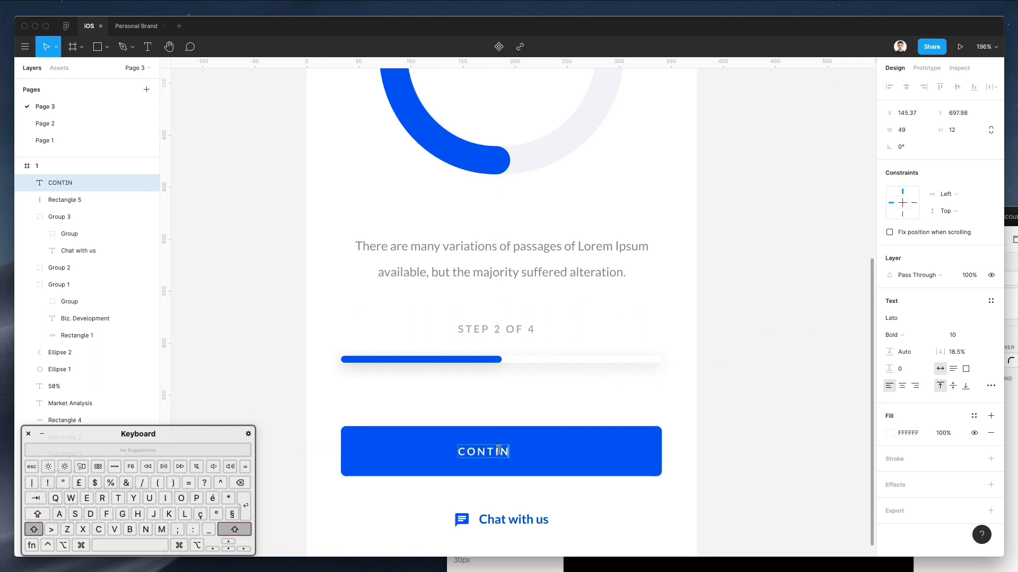
key("Escape")
left_click_drag(498, 455, 507, 459)
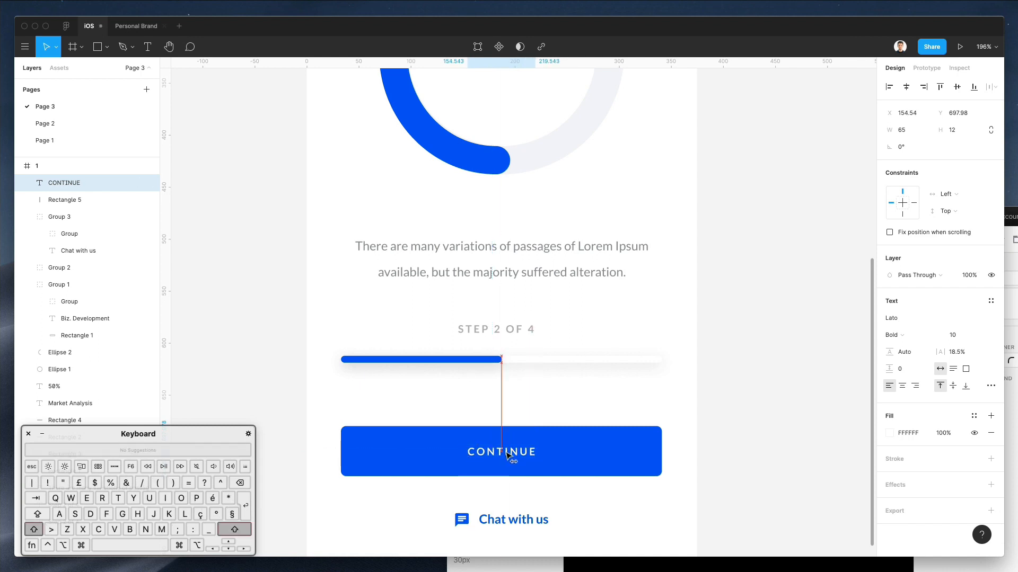
Recolor the CONTINUE label blue 0047FF and set the button rectangle's opacity to 10%
key("ctrl+c")
left_click(570, 439)
left_click(578, 445)
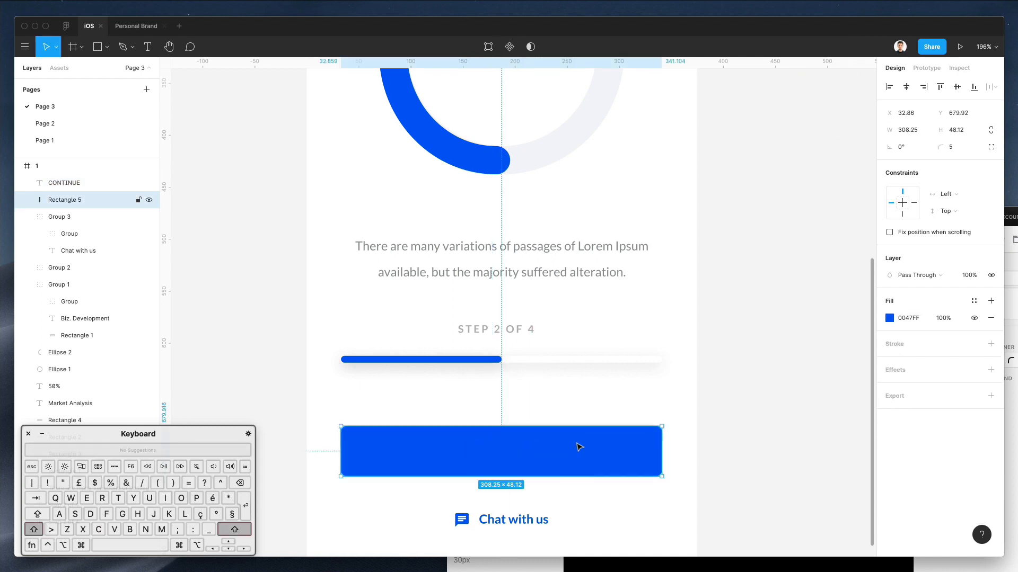
key("1")
left_click(645, 411)
scroll(645, 411, "up", 3)
scroll(645, 411, "down", 5)
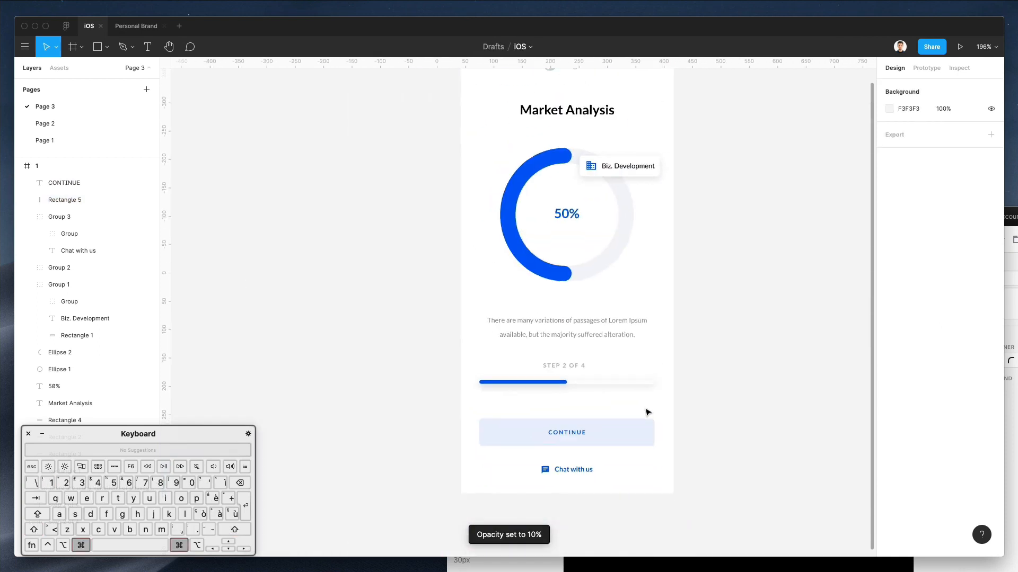
Nudge the CONTINUE label up 1 px to Y 696.98
left_click(570, 430)
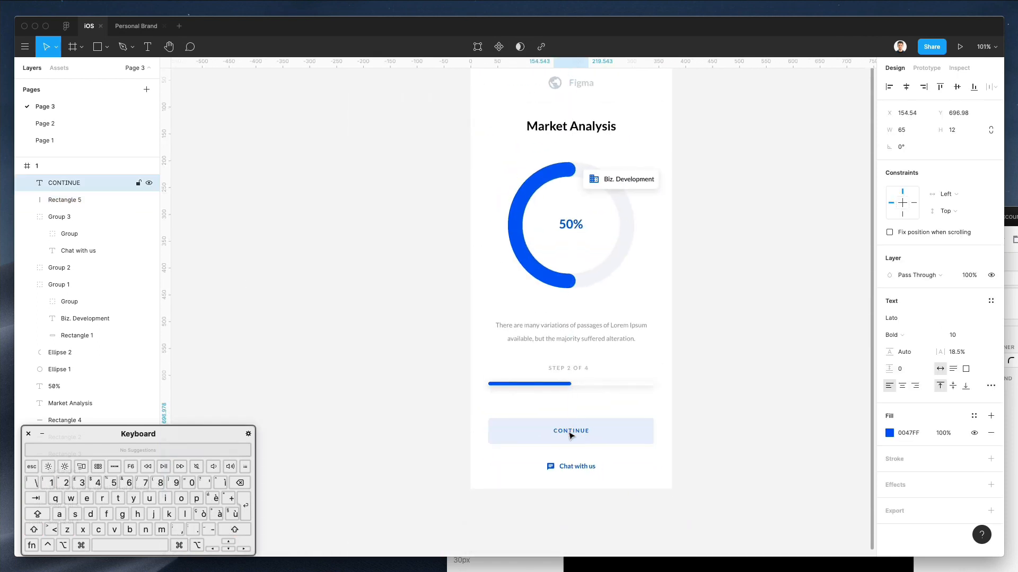
scroll(570, 435, "up", 3)
scroll(571, 435, "right", 2)
left_click(591, 459)
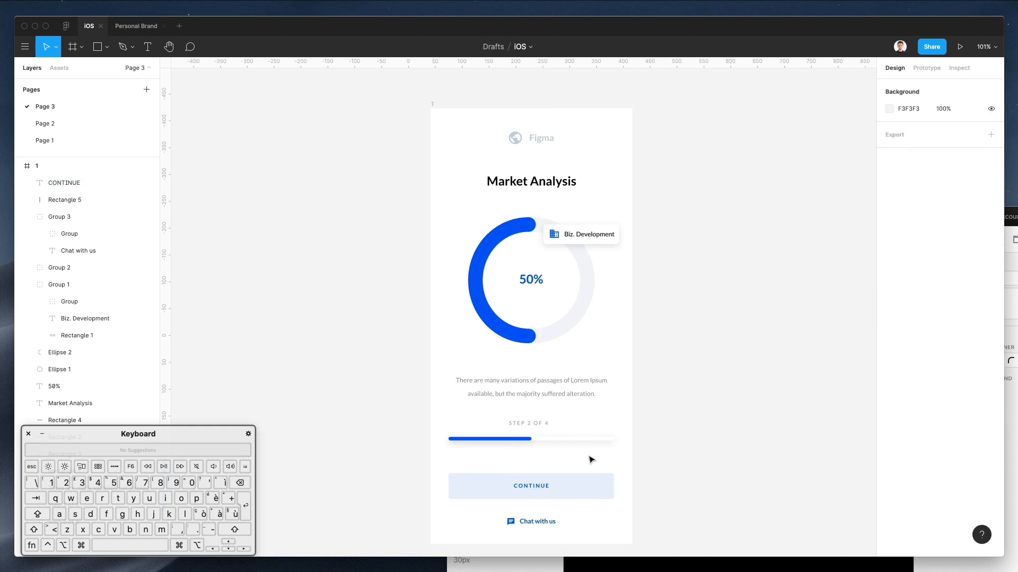
Move the button rectangle and its CONTINUE label up a few pixels toward the progress bar
scroll(517, 439, "down", 1)
scroll(516, 439, "right", 1)
left_click_drag(434, 448, 609, 494)
key("Up")
key("Up")
key("Up")
key("Up")
key("Up")
key("Up")
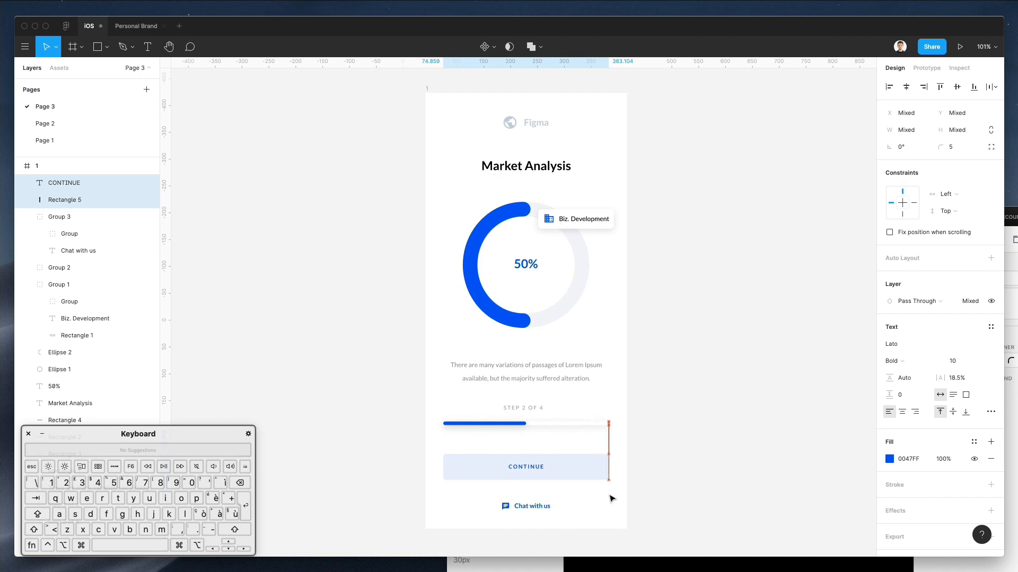
left_click(618, 495)
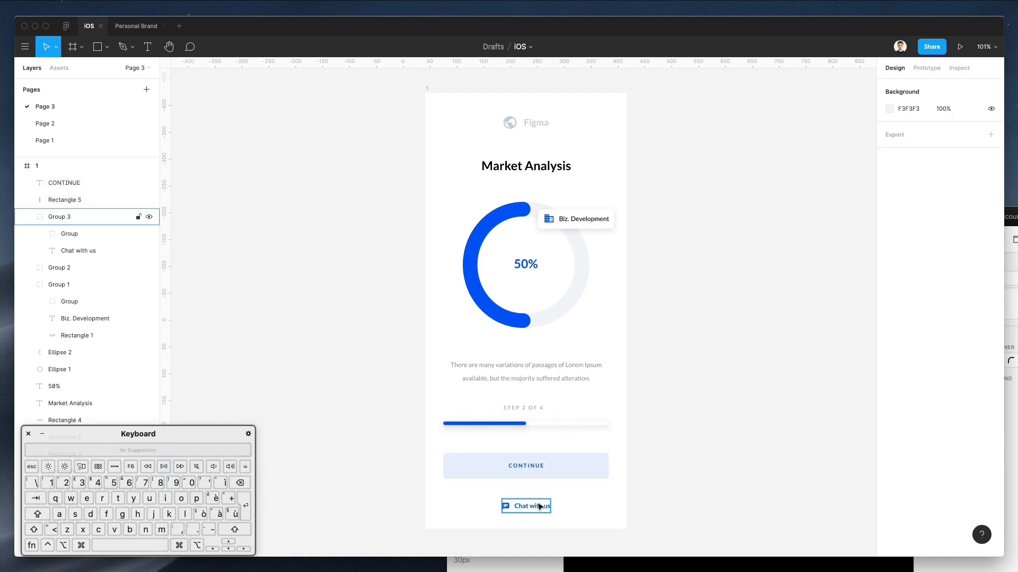
Set the opacity of the chat icon beside Chat with us to 50%
left_click(506, 506, "super")
key("5")
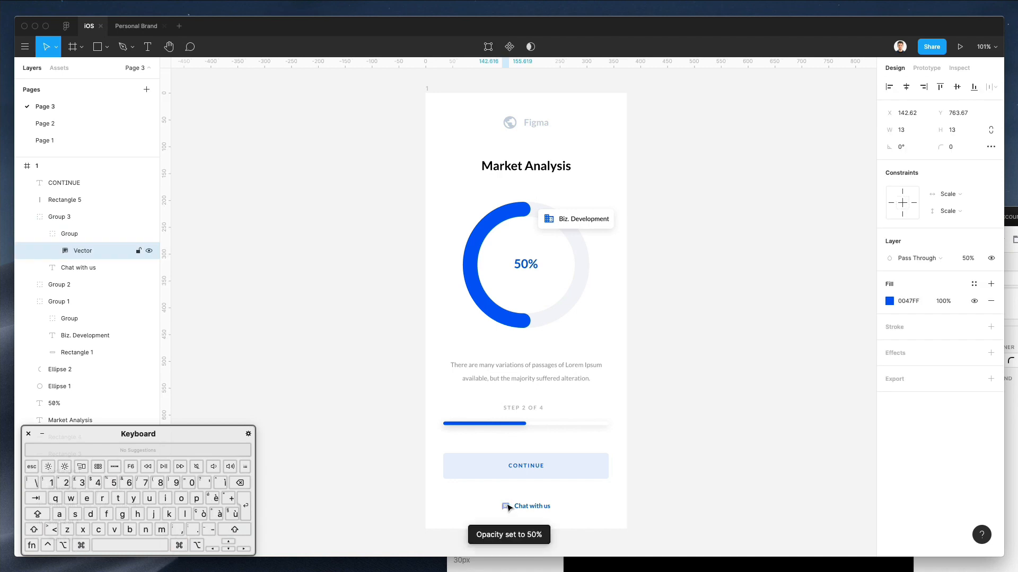
left_click(580, 509)
left_click_drag(415, 444, 610, 484)
scroll(609, 483, "up", 2)
scroll(610, 487, "down", 2)
left_click(658, 486)
left_click(609, 470)
left_click(709, 458)
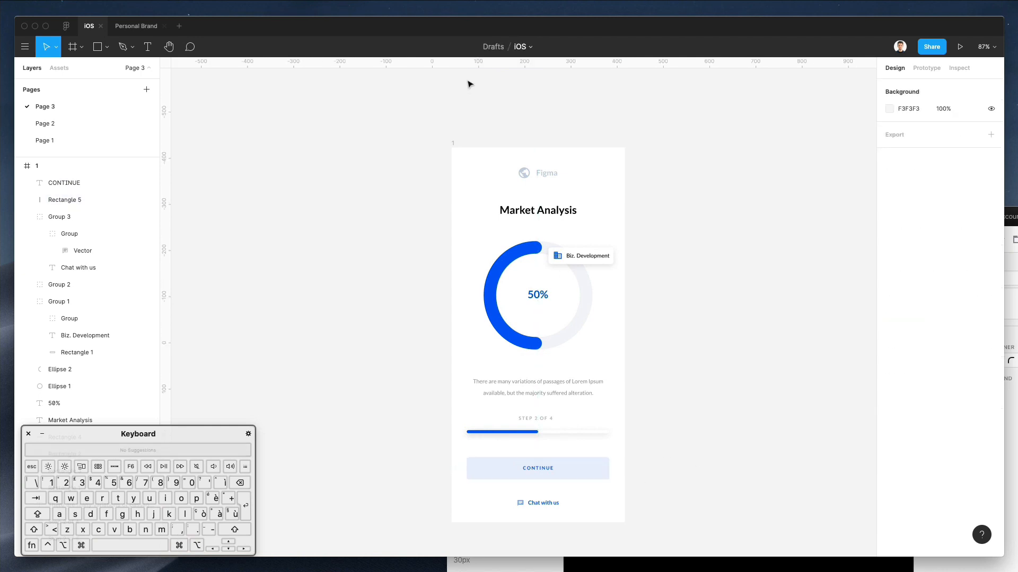
Duplicate the finished frame 1 and place the copy level beside it with a gap of about 100 px
left_click(452, 143)
scroll(451, 149, "right", 2)
left_click_drag(463, 224, 683, 246)
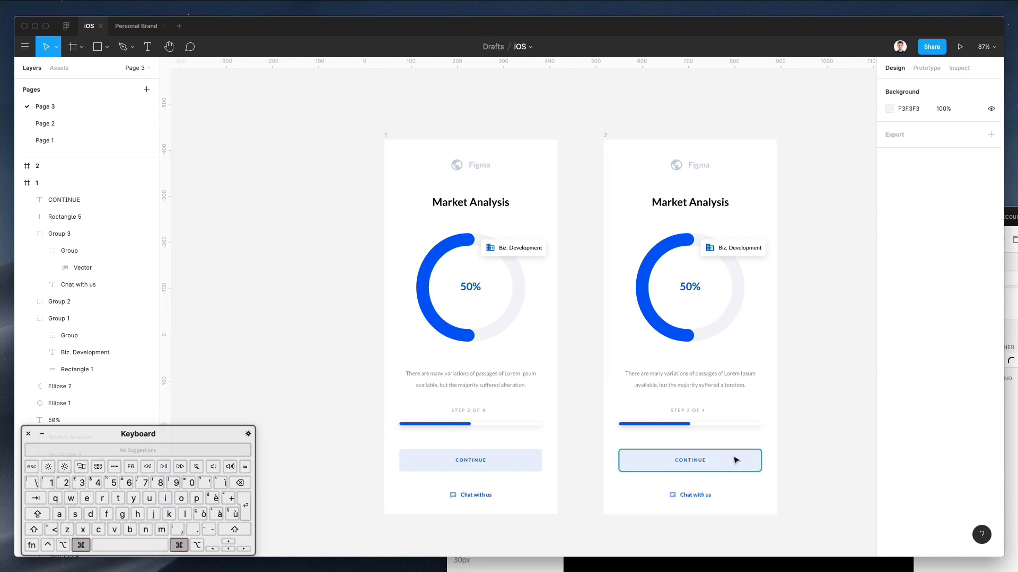
Set the opacity of frame 2's CONTINUE button rectangle to 100%, and replace its fill with a stroke
left_click(708, 459, "super")
key("0")
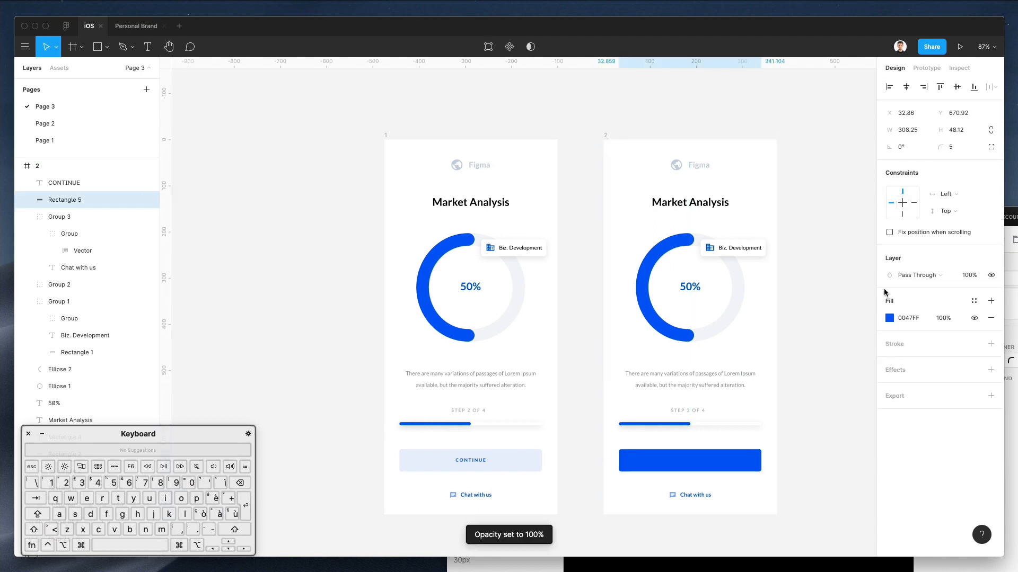
left_click(991, 318)
left_click(896, 326)
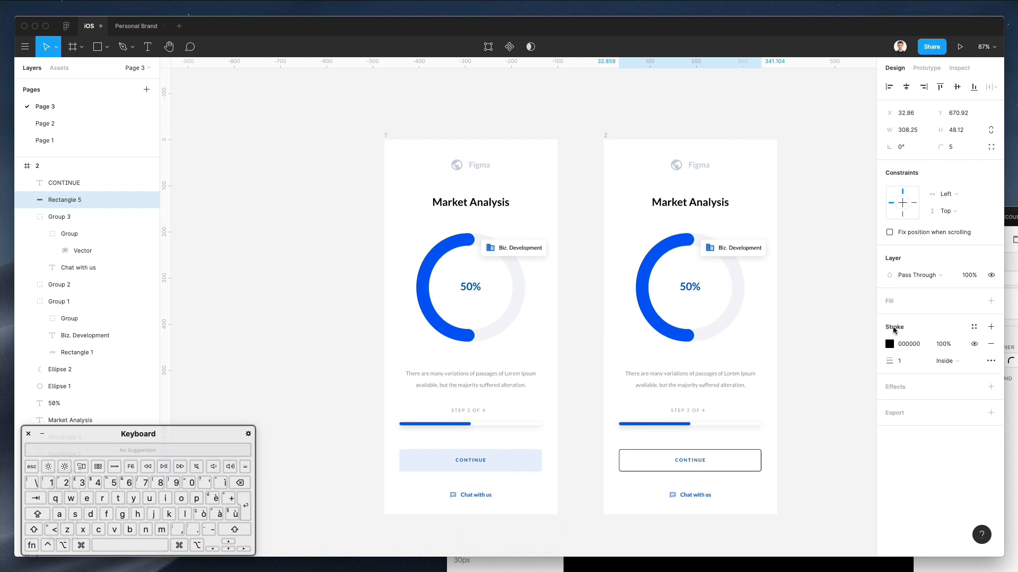
Set the stroke colour of frame 2's CONTINUE button to 0047FF and open its stroke weight for editing
left_click(917, 344)
type("0047FF")
key("Return")
left_click(902, 361)
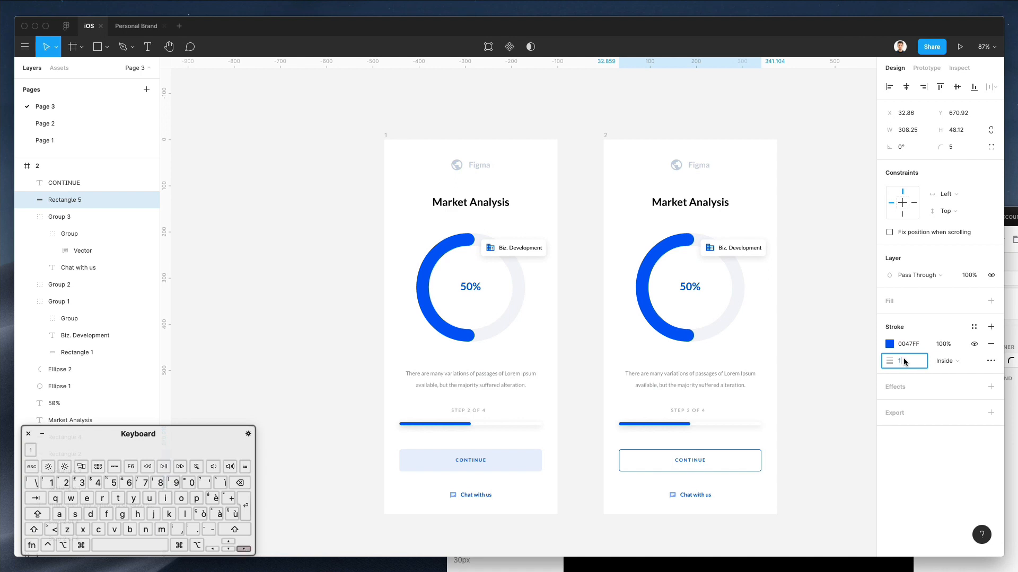
left_click(799, 402)
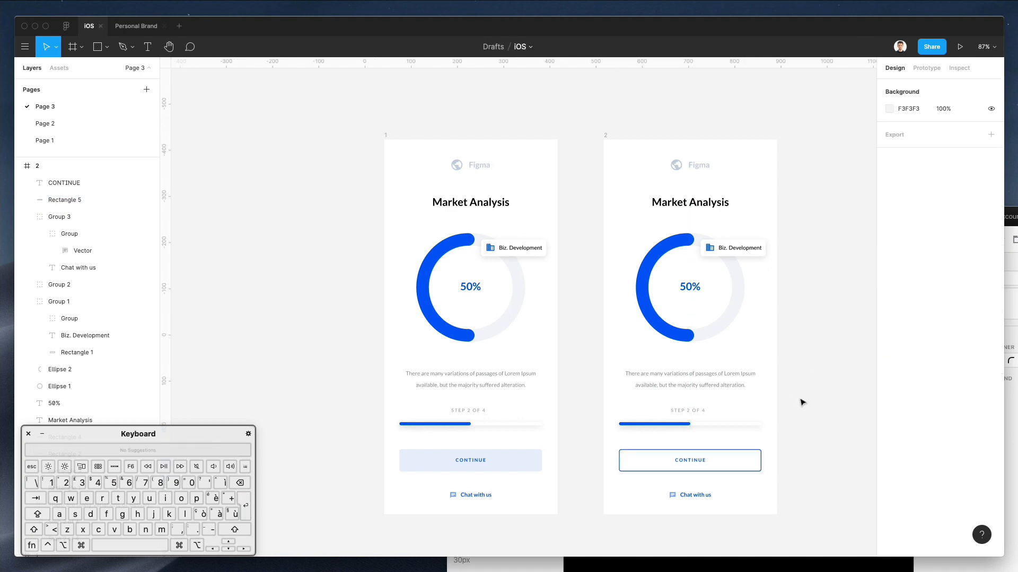
left_click(697, 462, "super")
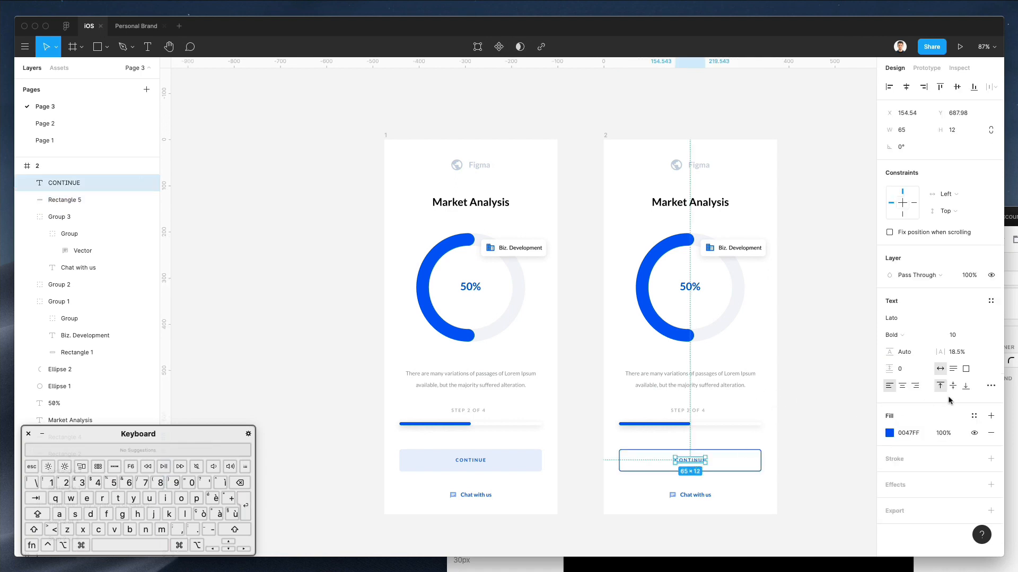
left_click(812, 444)
Delete the Figma logo group above the title in both frames
scroll(811, 442, "down", 4)
scroll(810, 439, "up", 3)
scroll(809, 439, "right", 3)
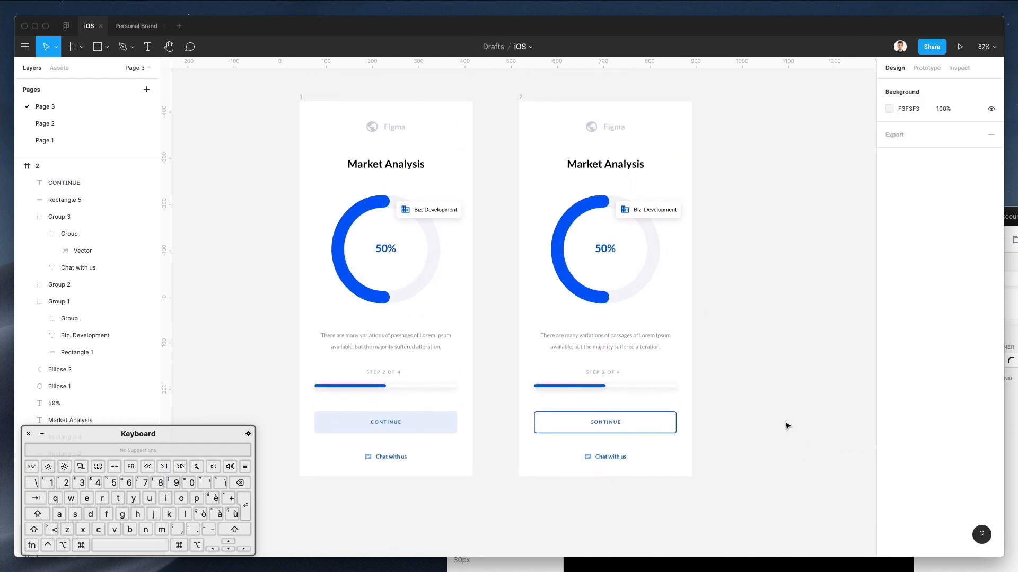
scroll(787, 426, "down", 1)
scroll(787, 426, "left", 1)
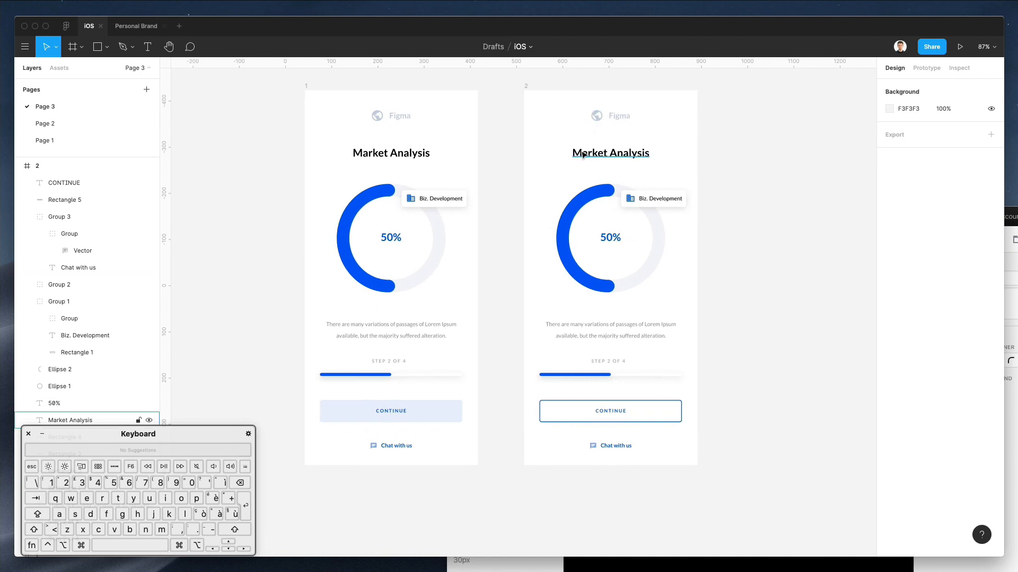
left_click_drag(345, 107, 732, 125)
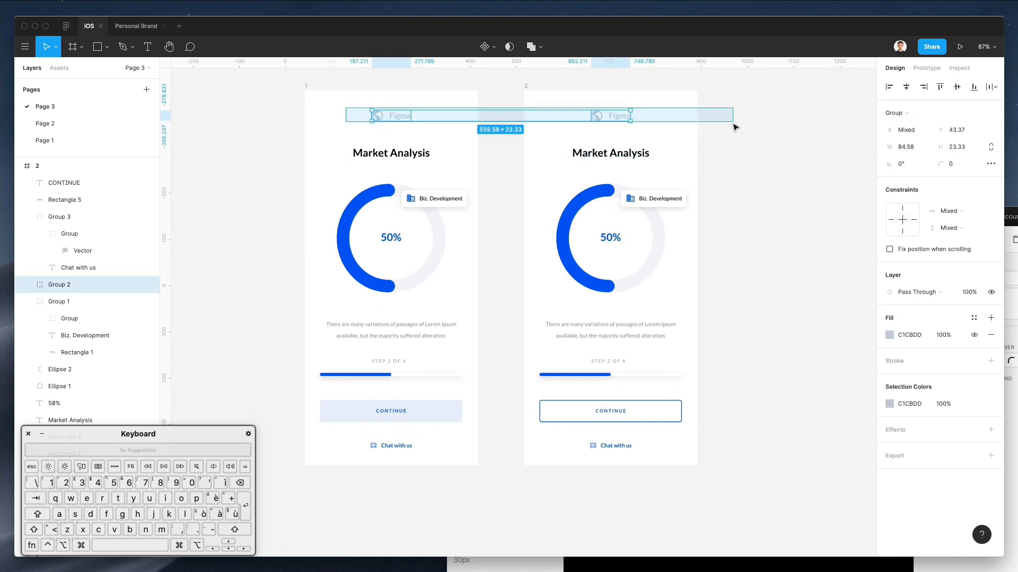
key("Delete")
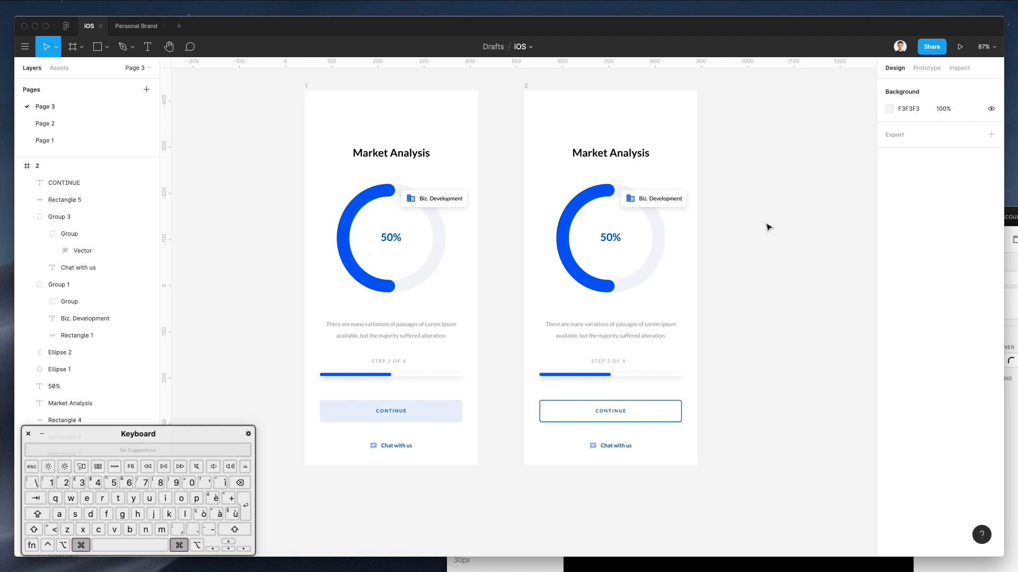
key("super+z")
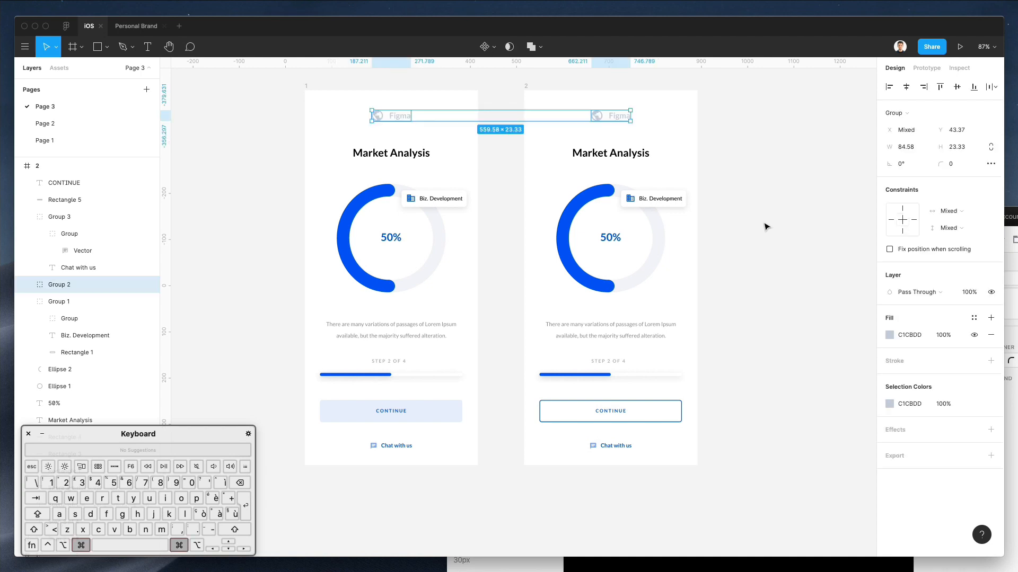
key("Delete")
Move the title, ring, Biz. Development tag and description up 40 px in both frames
left_click_drag(276, 121, 742, 349)
key("shift+Up")
key("shift+Up")
key("shift+Up")
key("shift+Up")
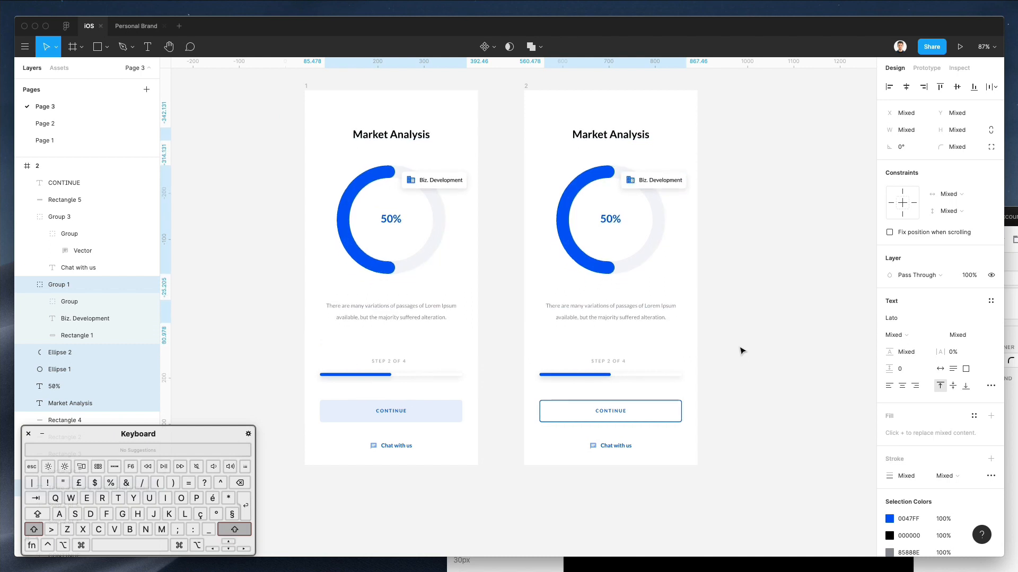
Move the ring, its tag and the description down 10 px in both frames, and the description another 10 px
left_click(757, 320)
left_click_drag(279, 171, 771, 354)
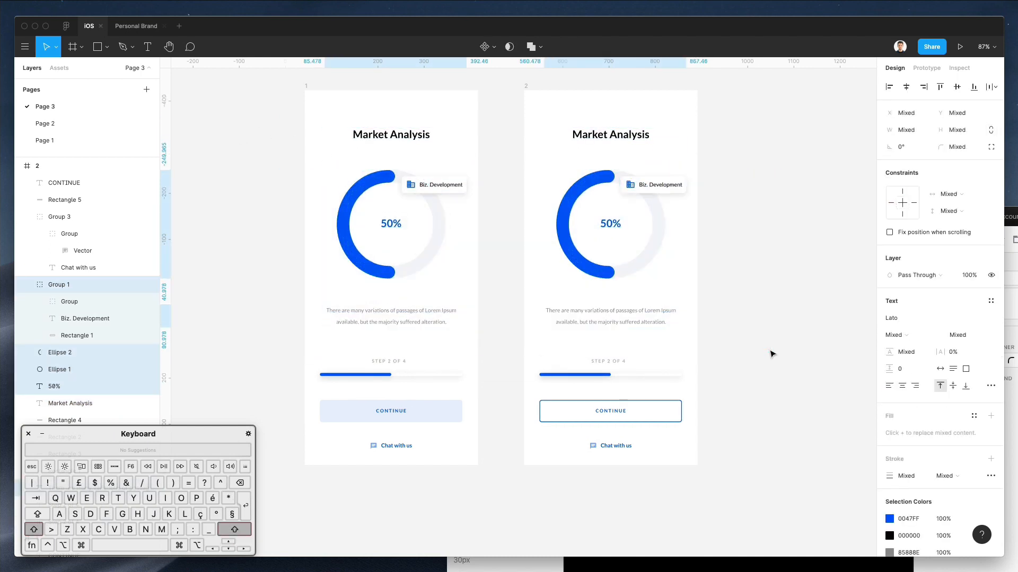
left_click_drag(753, 345, 260, 310)
key("shift+Down")
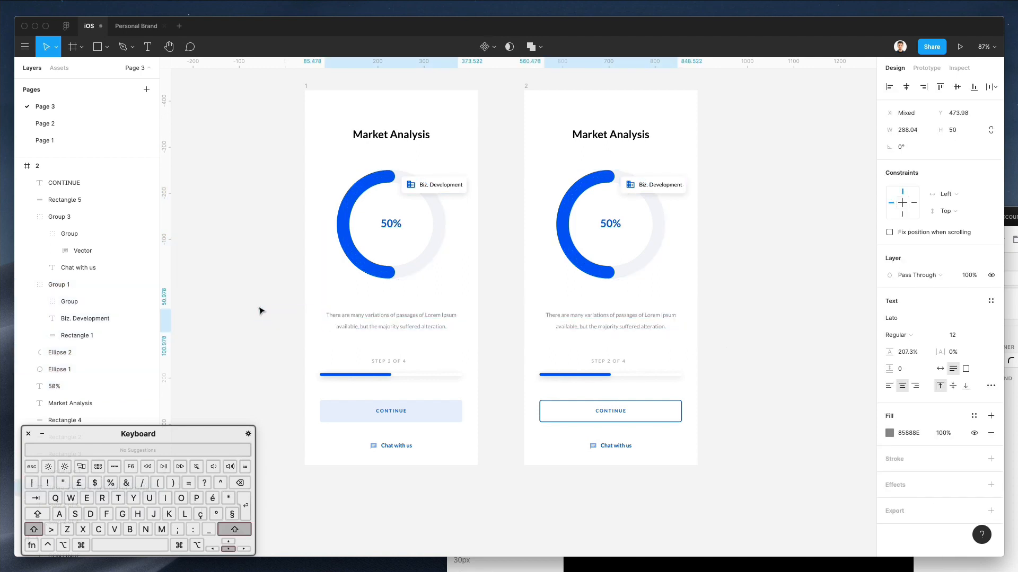
Set the font size of the Market Analysis title to 25 in both frames
left_click_drag(334, 112, 693, 145)
left_click(957, 335)
type("25")
key("Return")
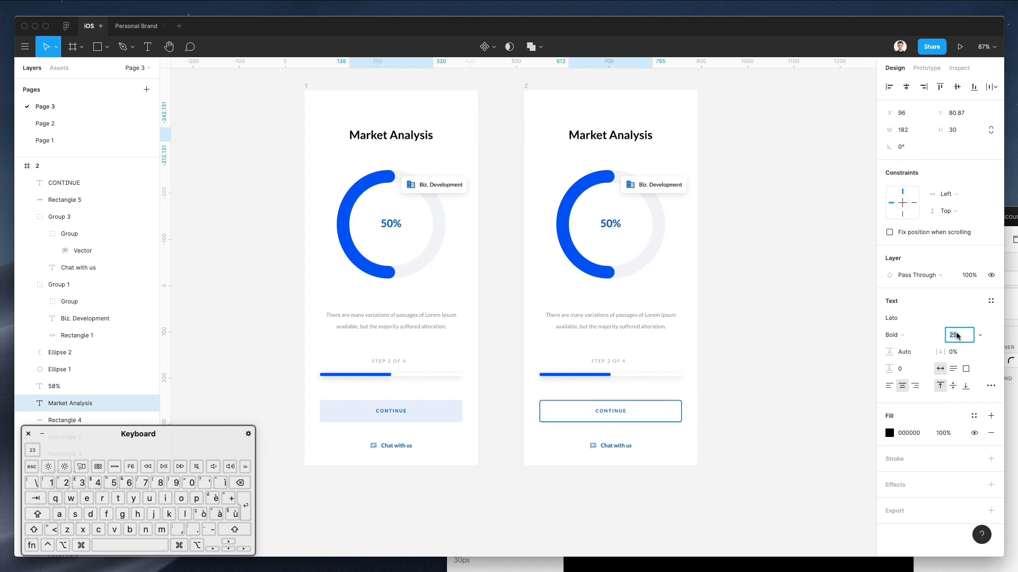
Move the STEP 2 OF 4 label and the progress bar up 10 px in both frames
left_click(825, 355)
left_click_drag(303, 344, 632, 390)
key("shift+Up")
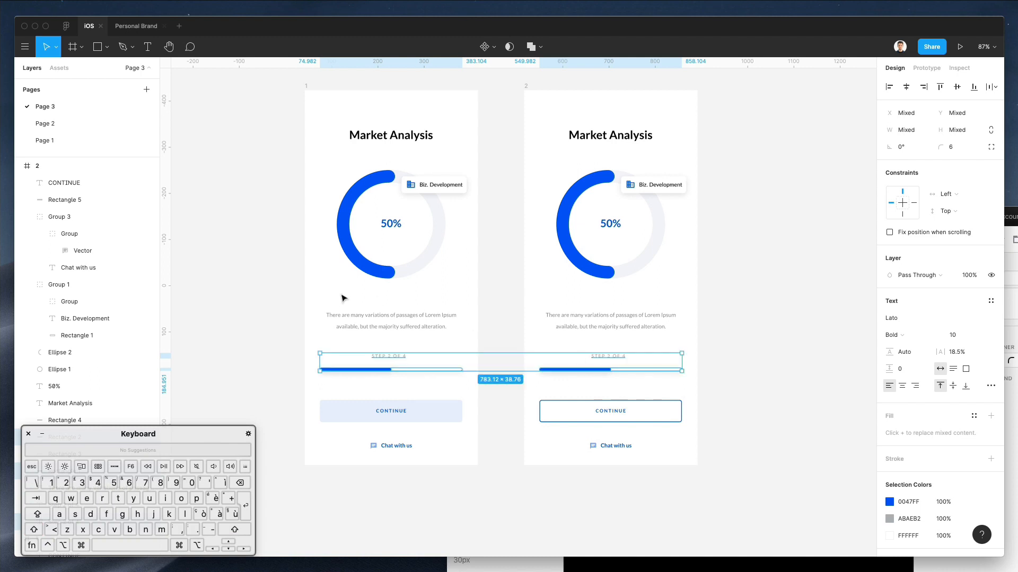
Nudge the grey description paragraphs on both screens up by about 8 px
left_click(393, 321)
left_click(593, 317, "shift")
key("Up")
key("Up")
key("Up")
key("Up")
key("Up")
key("Up")
key("Up")
key("Up")
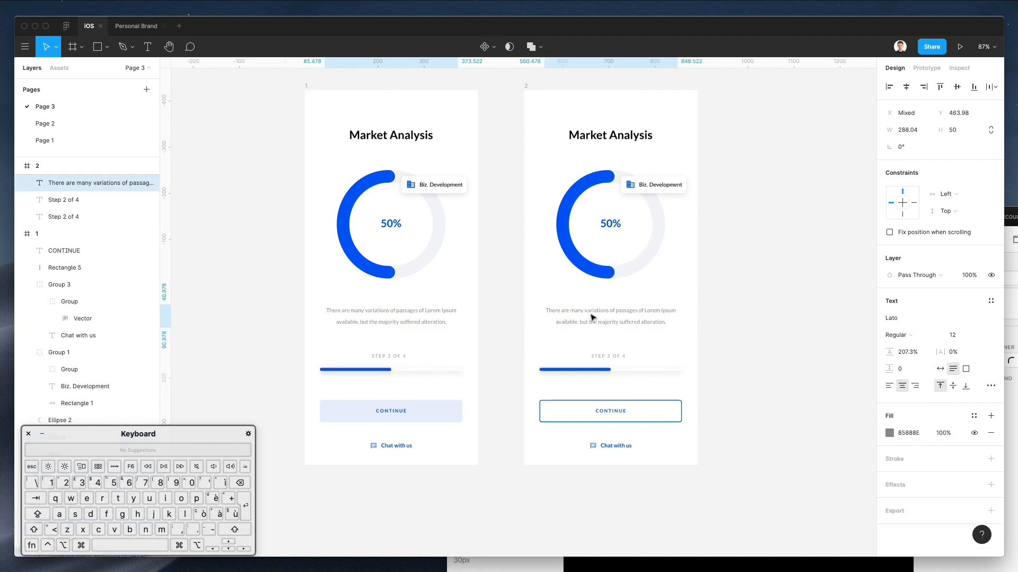
Nudge the CONTINUE buttons and "Chat with us" links on both screens up together by about 7 px
left_click_drag(295, 393, 690, 460)
key("Up")
key("Up")
key("Up")
key("Up")
key("Up")
key("Up")
key("Up")
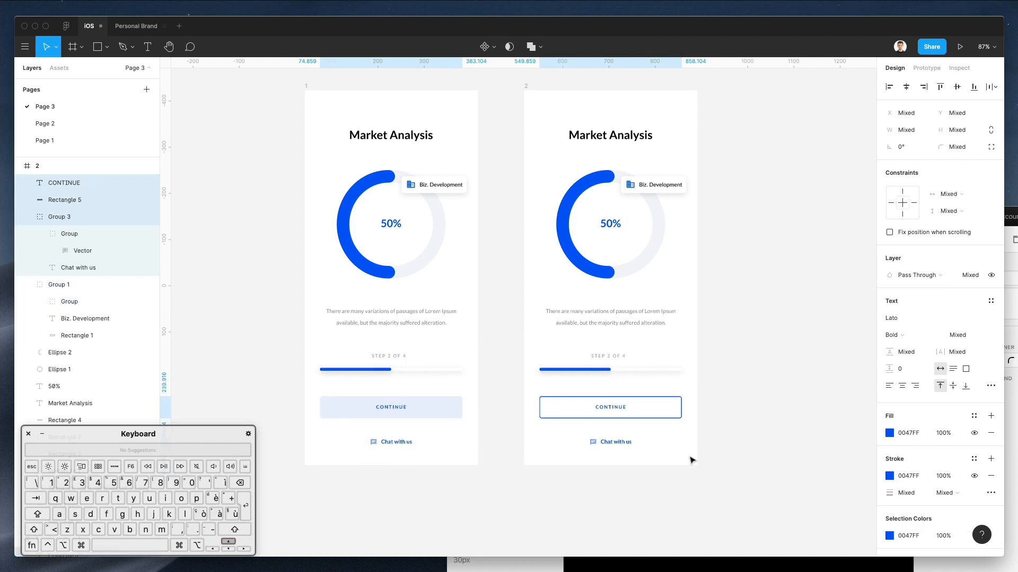
key("Escape")
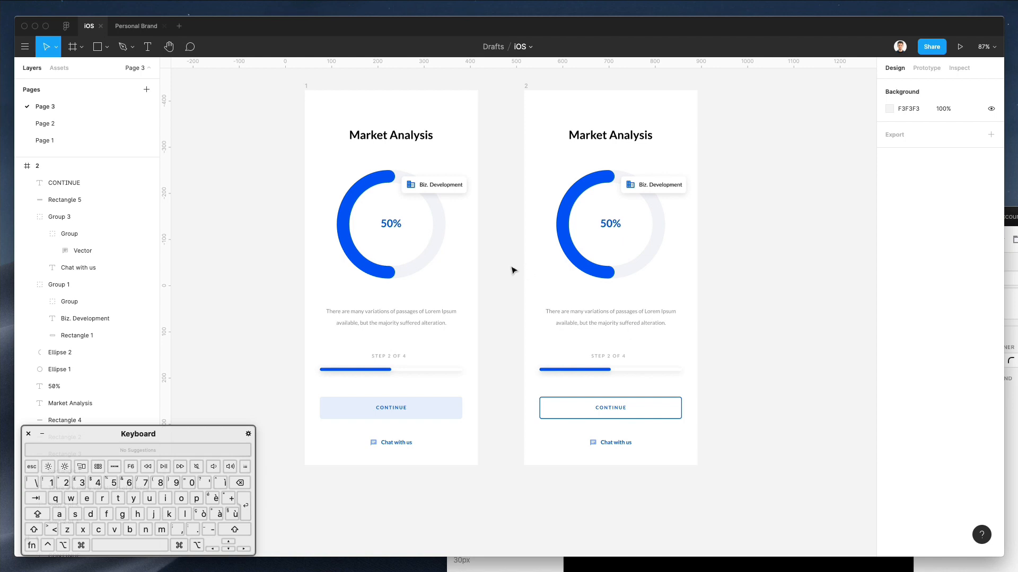
Duplicate screen 1 and place the copy as a third screen beside screen 2, at X 1000, Y -423
scroll(513, 270, "up", 3)
scroll(513, 271, "right", 2)
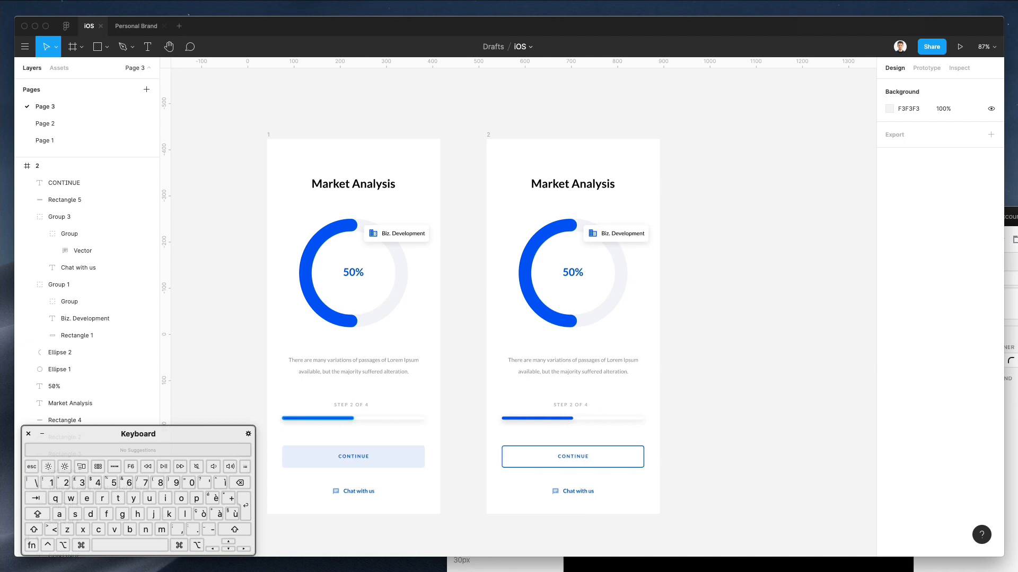
scroll(715, 237, "right", 3)
scroll(715, 237, "down", 1)
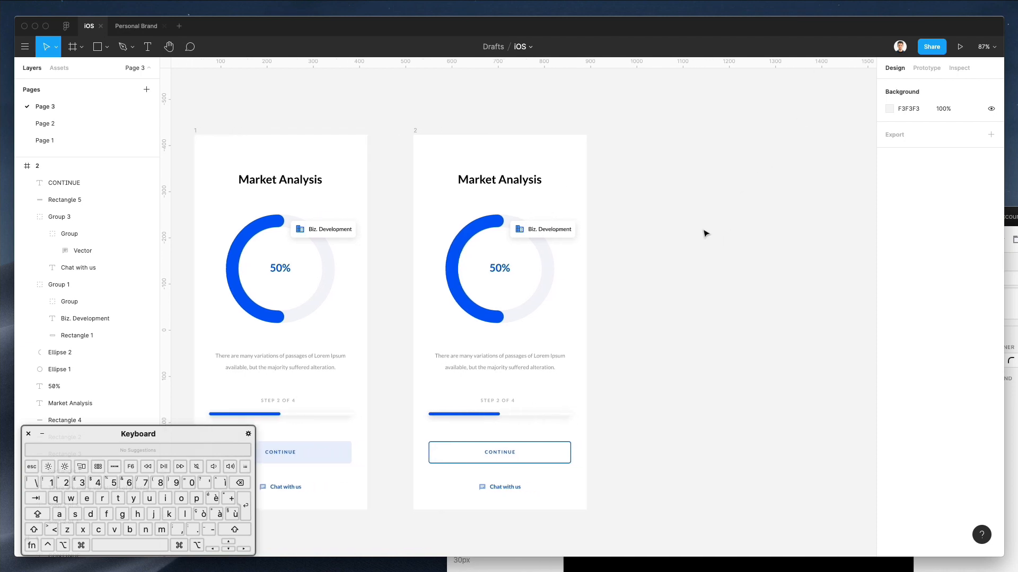
scroll(644, 219, "up", 2)
scroll(634, 218, "down", 4)
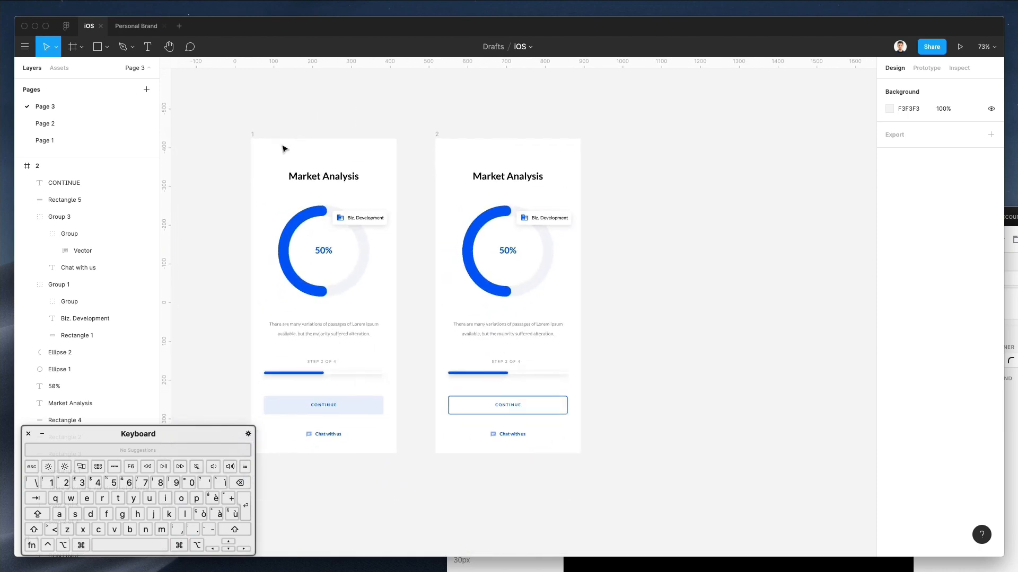
left_click(256, 138)
left_click_drag(279, 154, 651, 185)
scroll(777, 204, "up", 5)
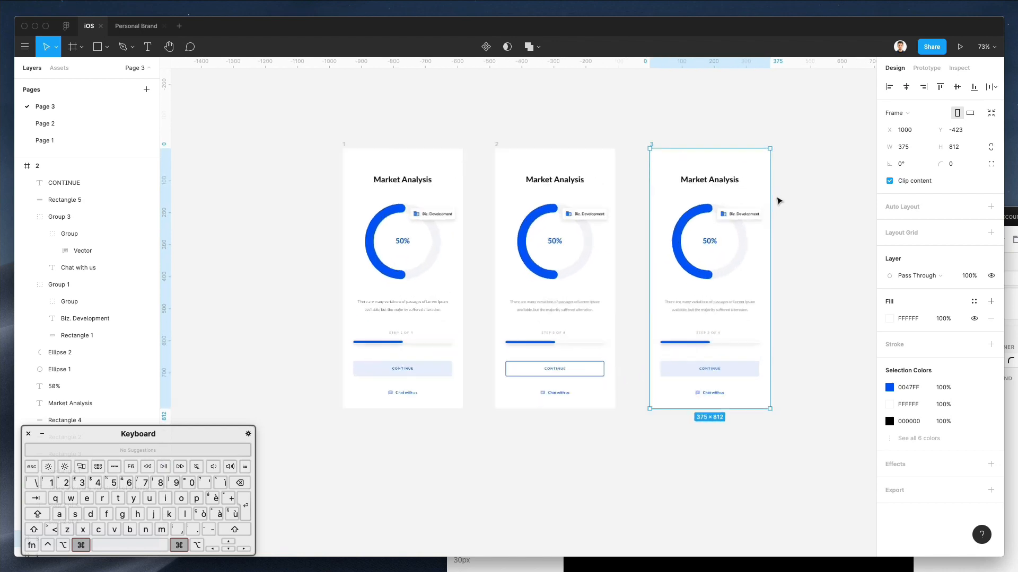
scroll(777, 201, "right", 2)
scroll(777, 202, "down", 1)
left_click(758, 226)
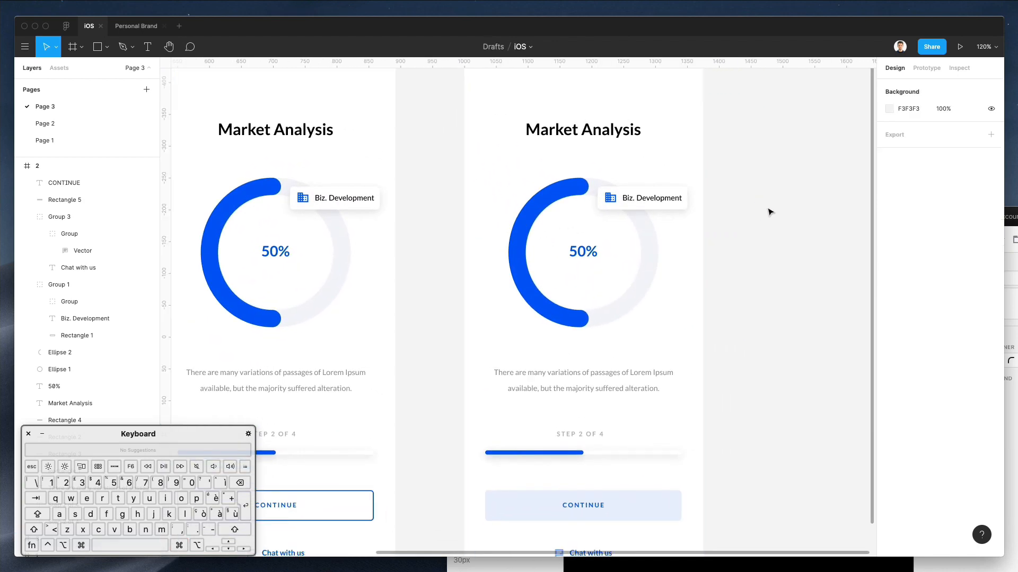
Change the title on the third screen to "ID Verification"
double_click(589, 132)
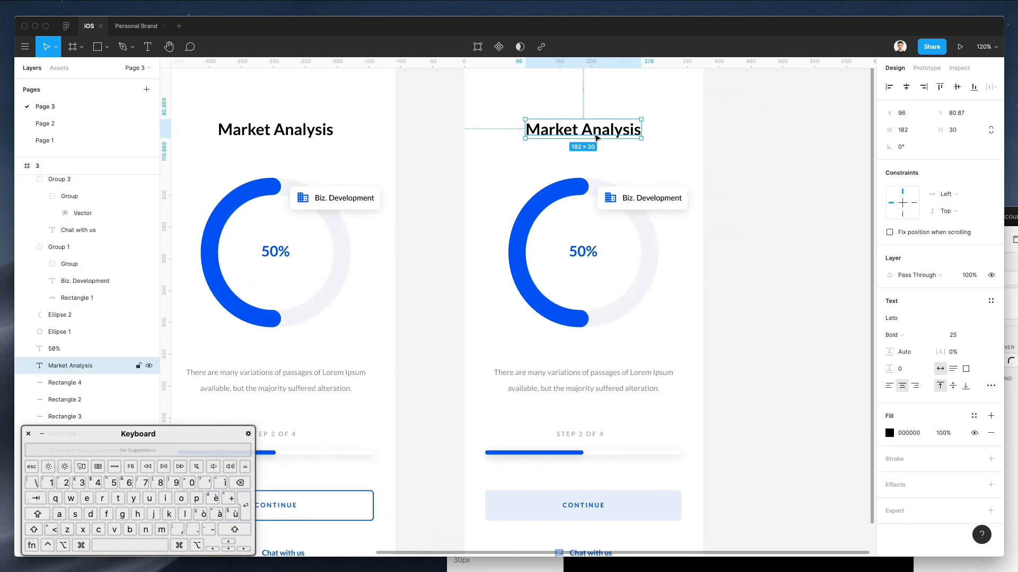
key("Return")
type("I")
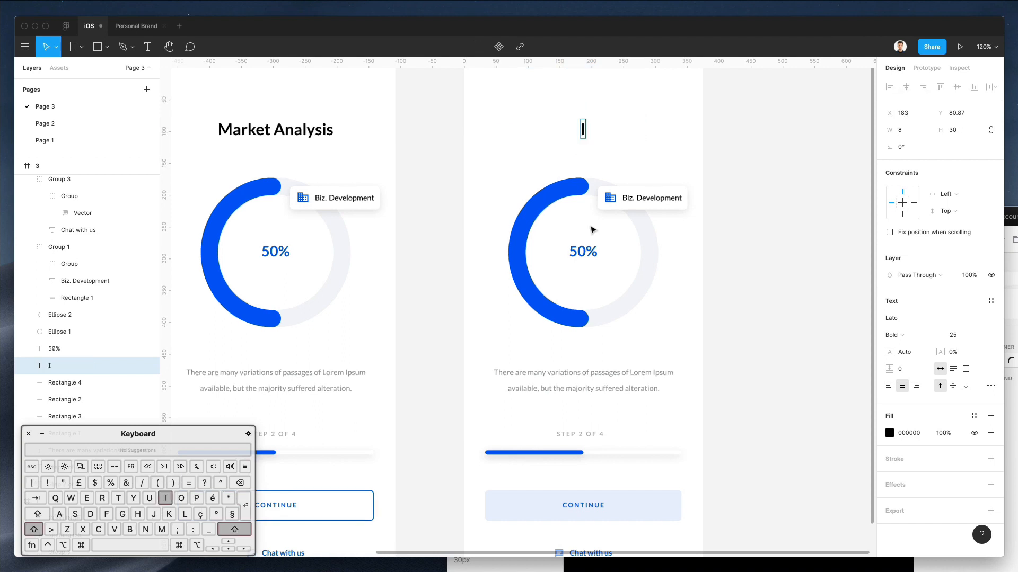
type("D Verification")
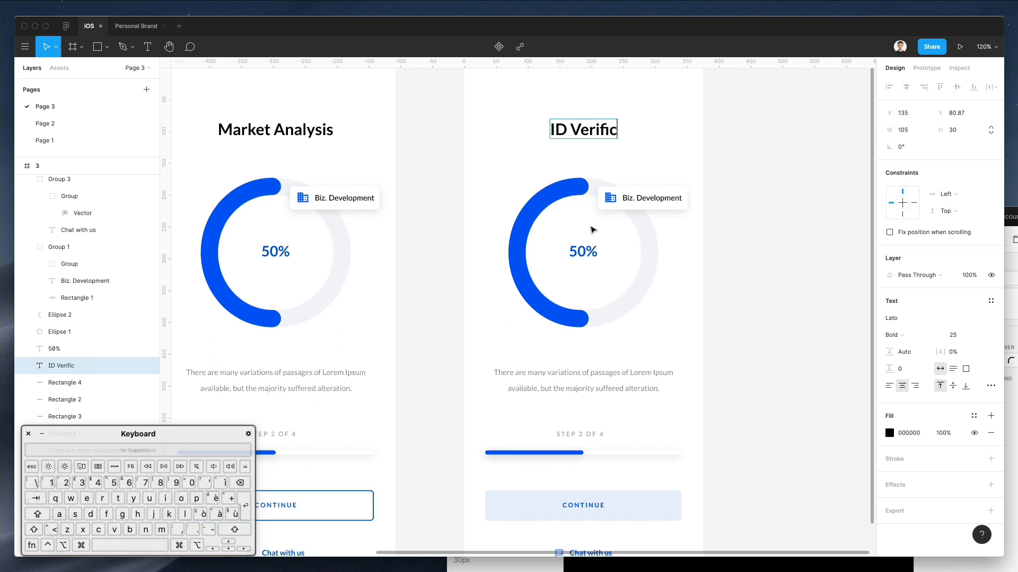
key("Escape")
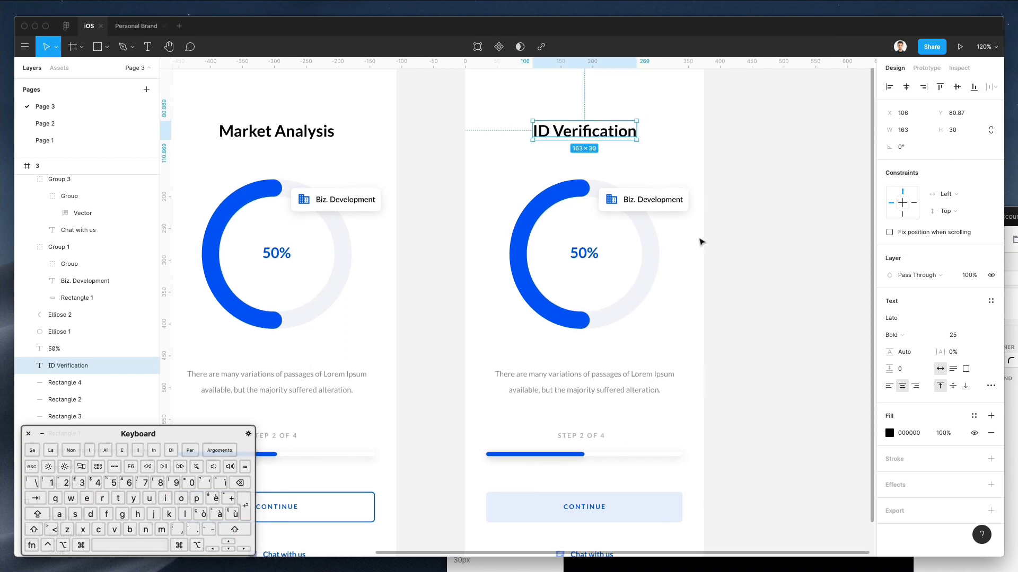
scroll(699, 236, "down", 3)
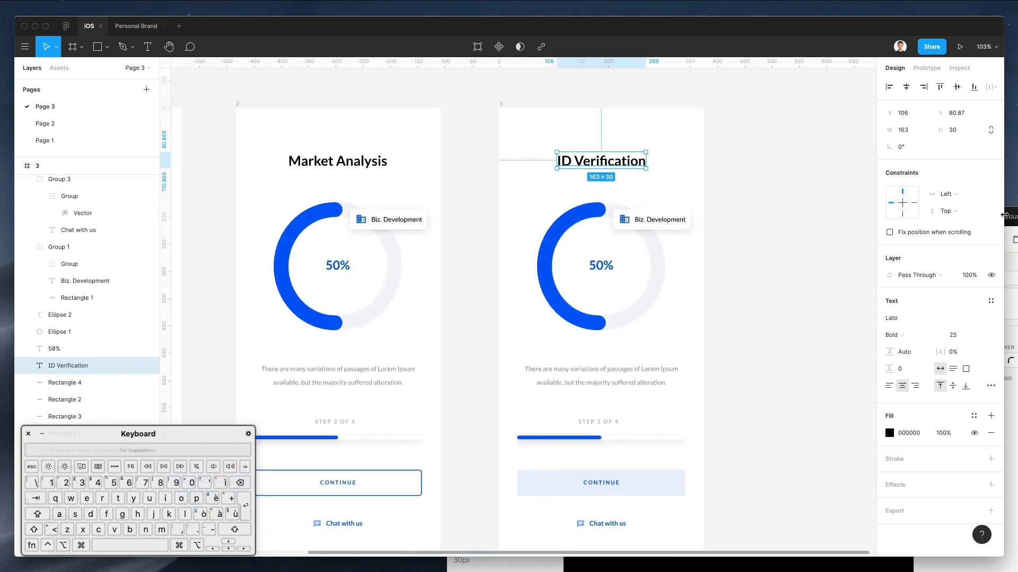
Switch to Nucleo and search all icons for "id", limited to the Colored style
left_click(1007, 215)
double_click(491, 241)
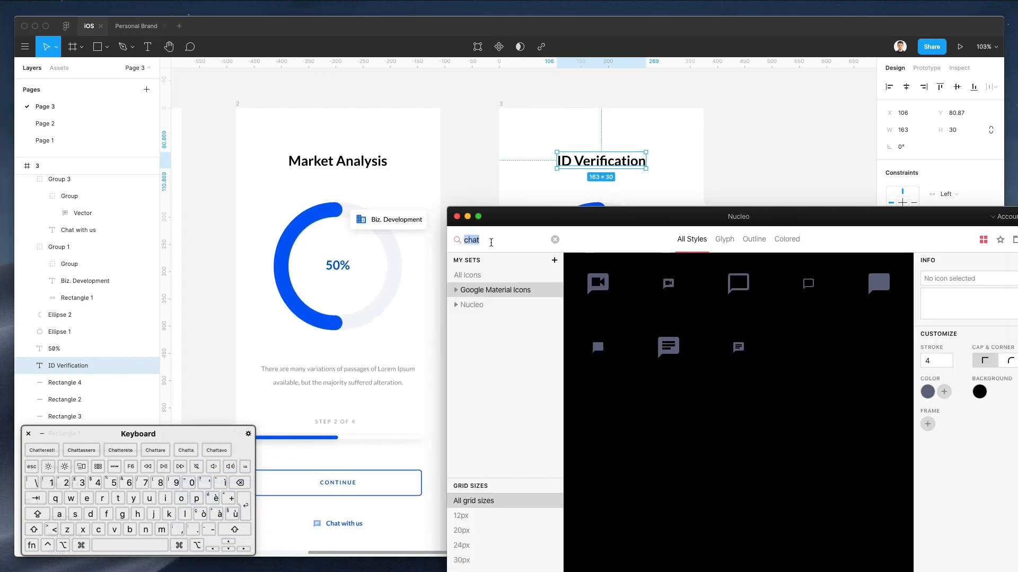
left_click(490, 275)
type("id")
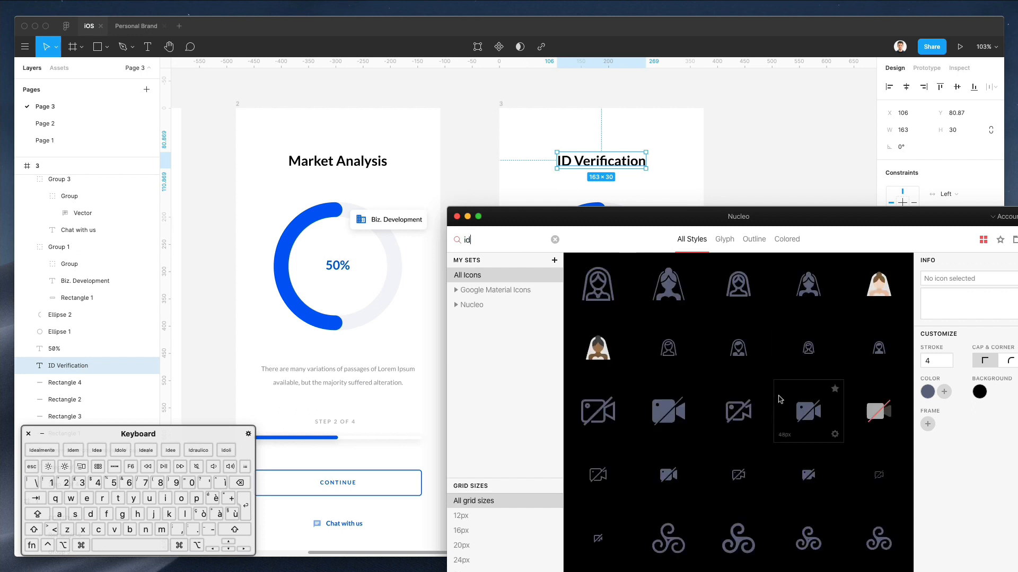
scroll(786, 391, "down", 3)
left_click(787, 239)
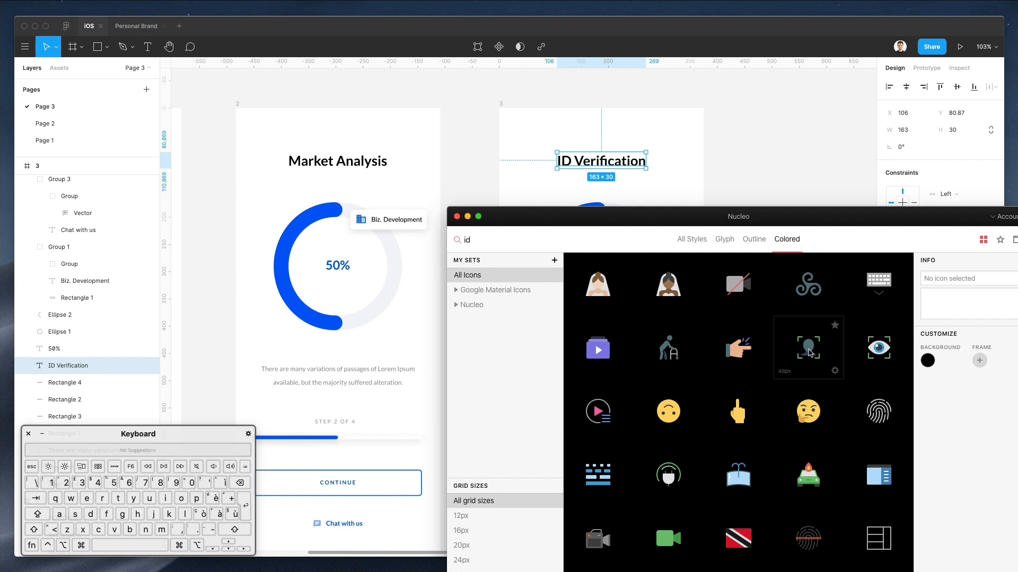
Bring the face recognition and fingerprint icons onto the Figma canvas and move the fingerprint into the third screen
scroll(806, 353, "down", 1)
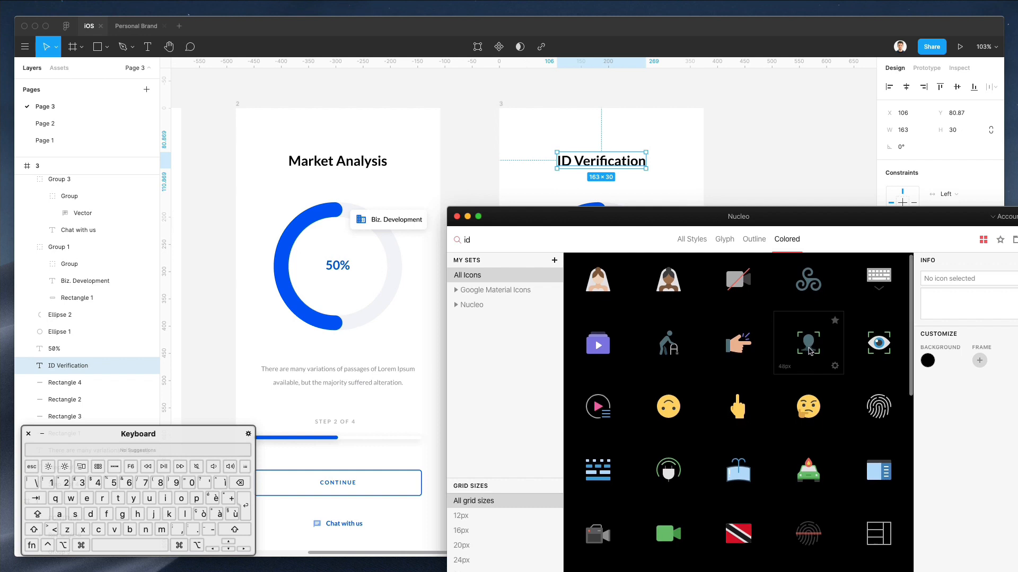
left_click_drag(799, 331, 783, 178)
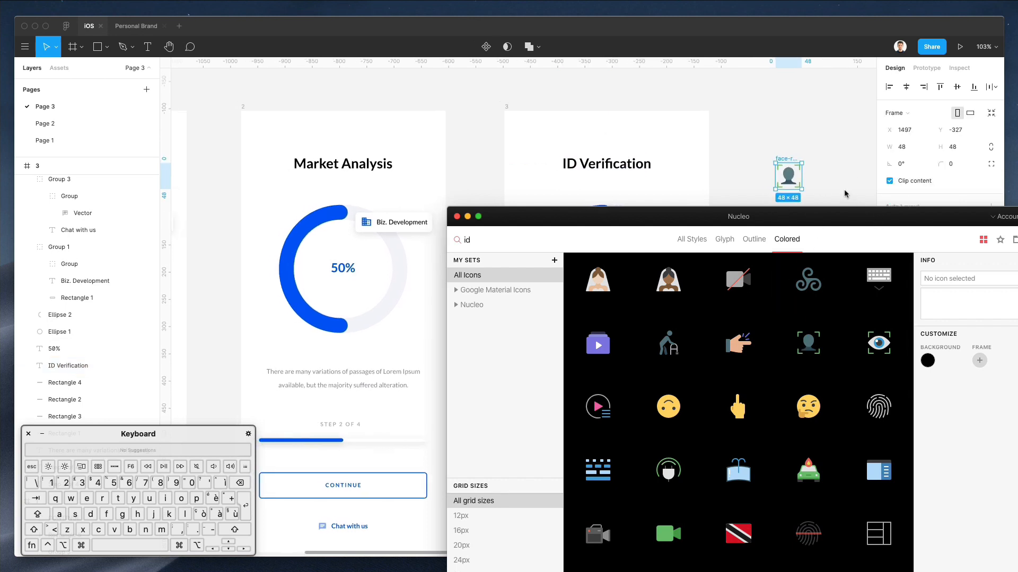
scroll(816, 332, "down", 2)
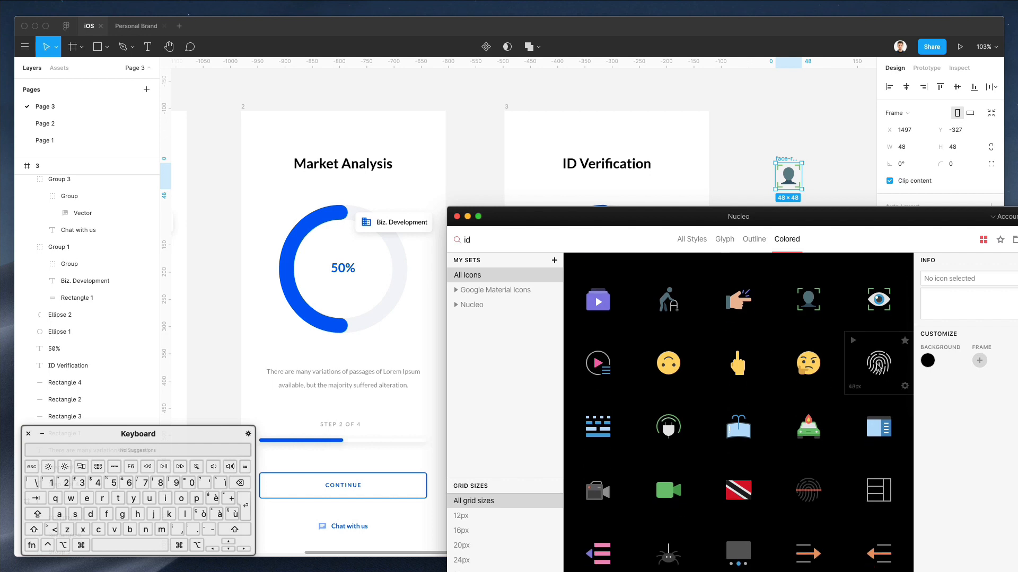
left_click_drag(760, 140, 761, 136)
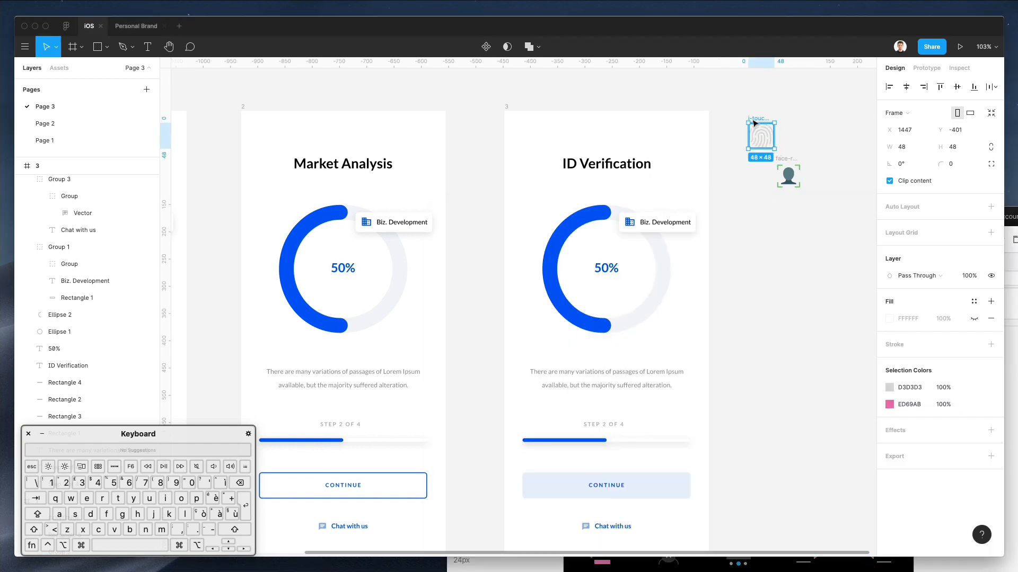
left_click_drag(762, 135, 682, 217)
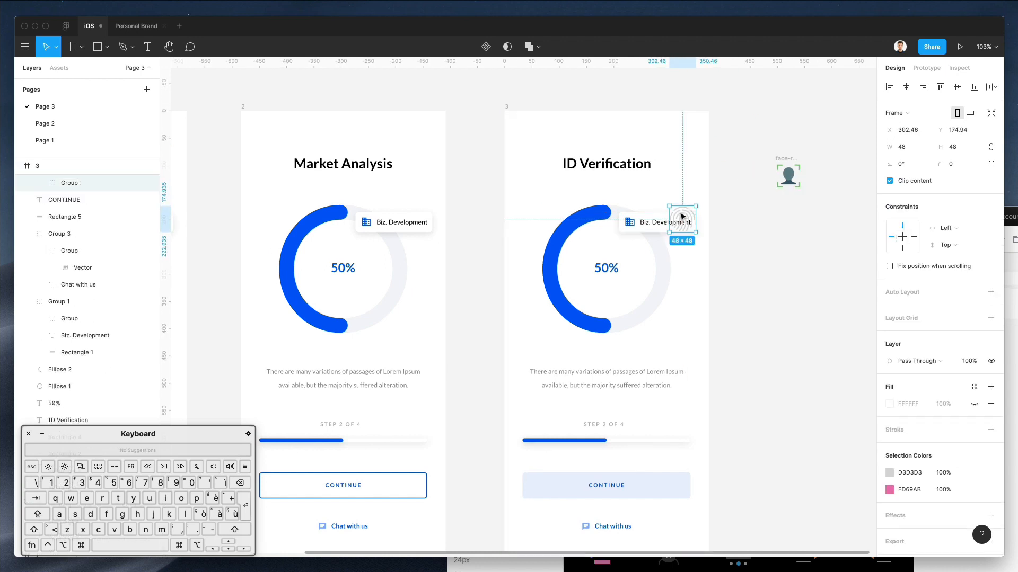
left_click(726, 175)
Delete the progress ring and its 50% label from the ID Verification screen
left_click(572, 227)
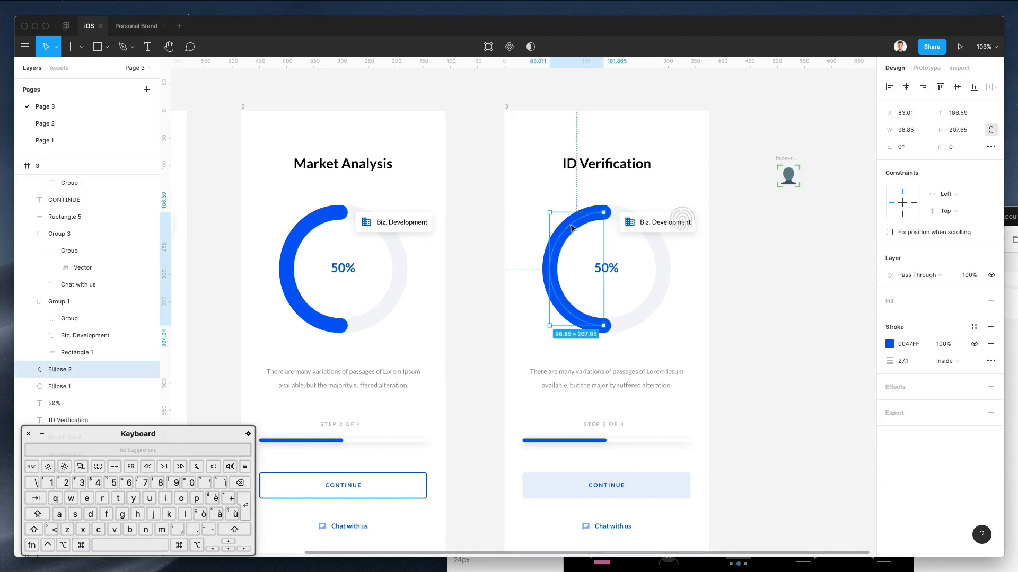
left_click_drag(533, 219, 610, 293)
key("Delete")
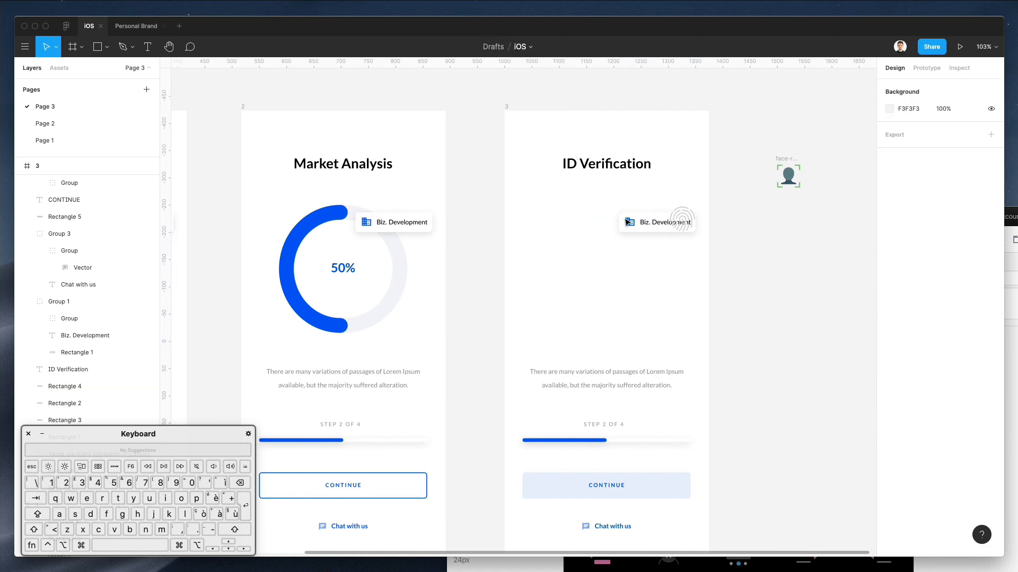
Enlarge the fingerprint icon to 159 × 159 in the middle of the emptied chart area and ungroup its frame
left_click_drag(681, 219, 607, 221)
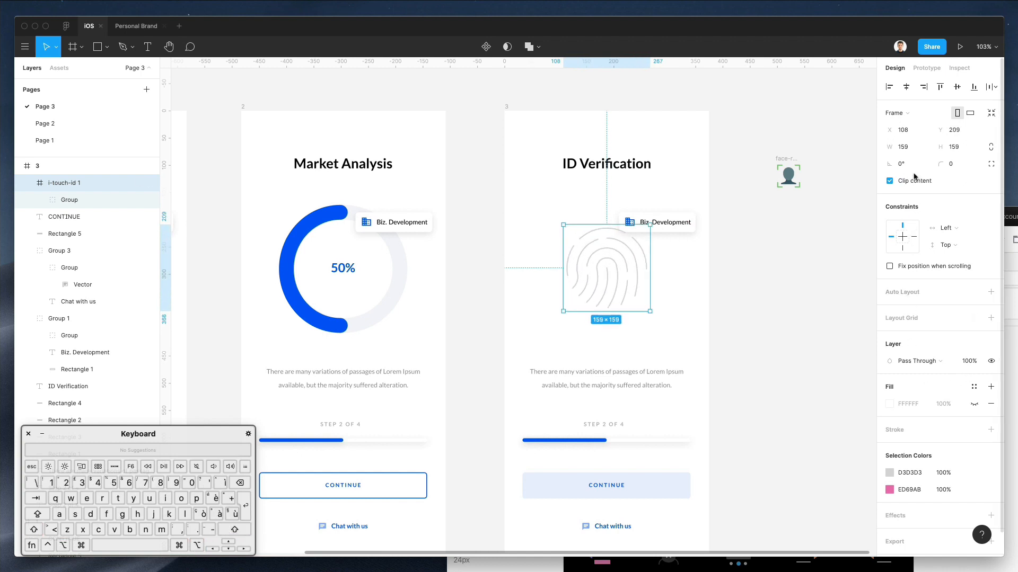
key("super+shift+g")
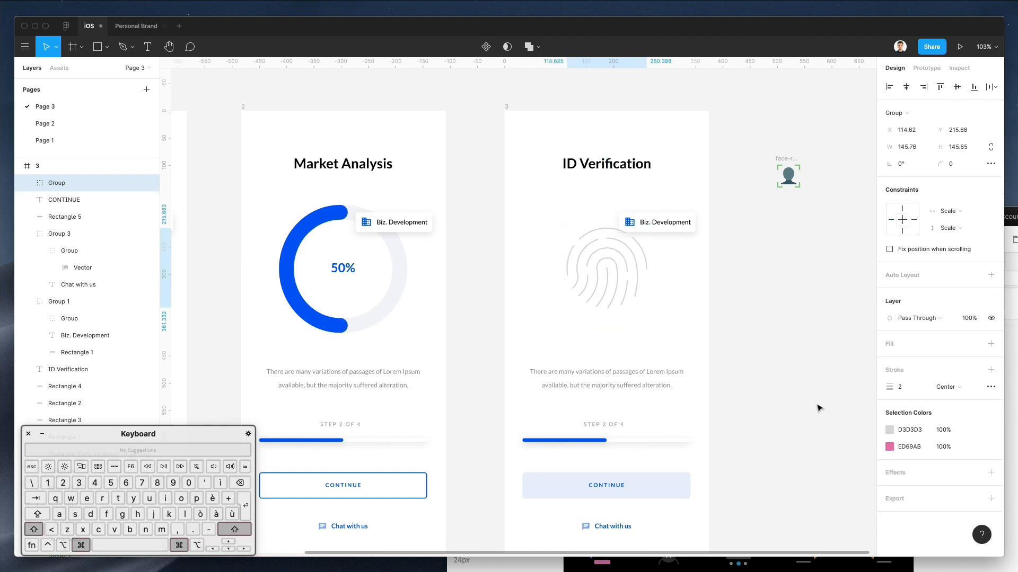
Set the fingerprint's stroke weight to 3 and its colour to DCE0E8, starting from the colour sampled from the pale chart ring
left_click(904, 388)
key("Up")
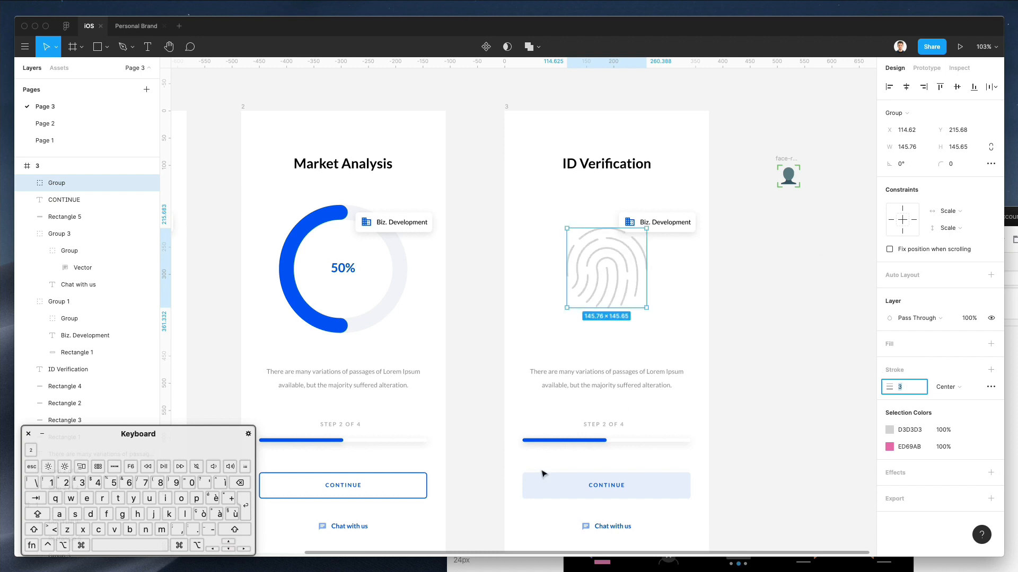
key("ctrl+c")
left_click(393, 299)
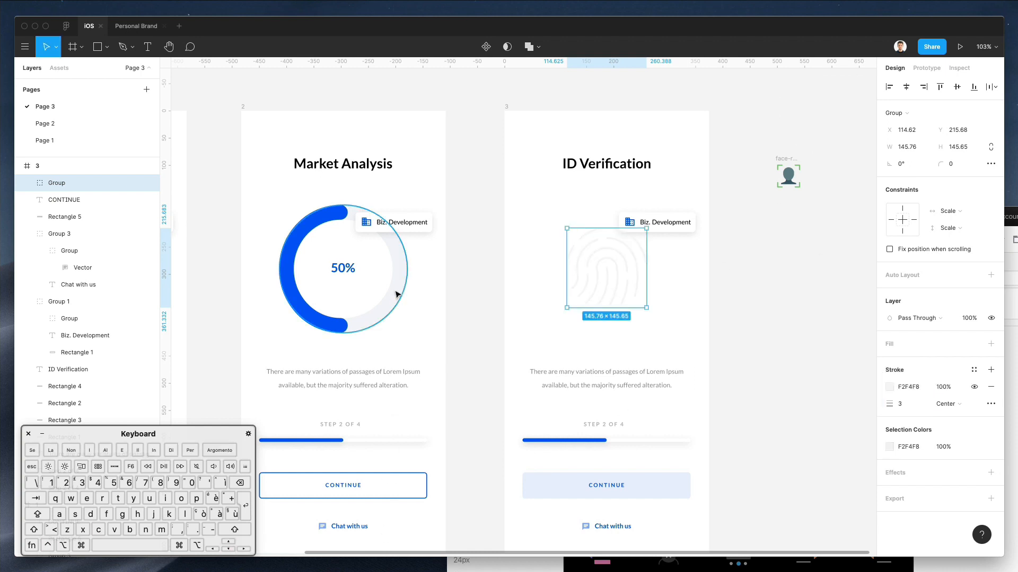
left_click(889, 389)
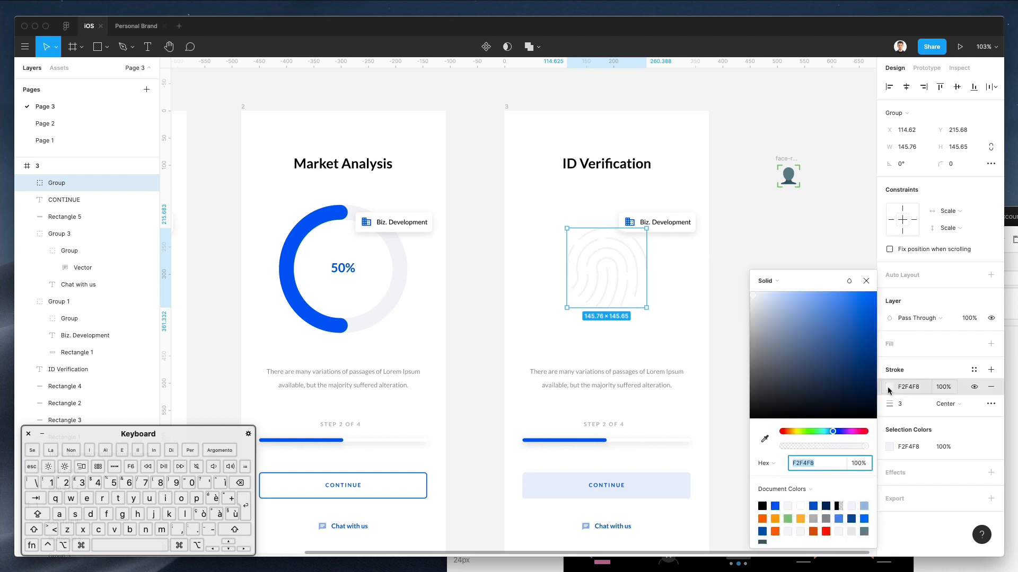
left_click(755, 299)
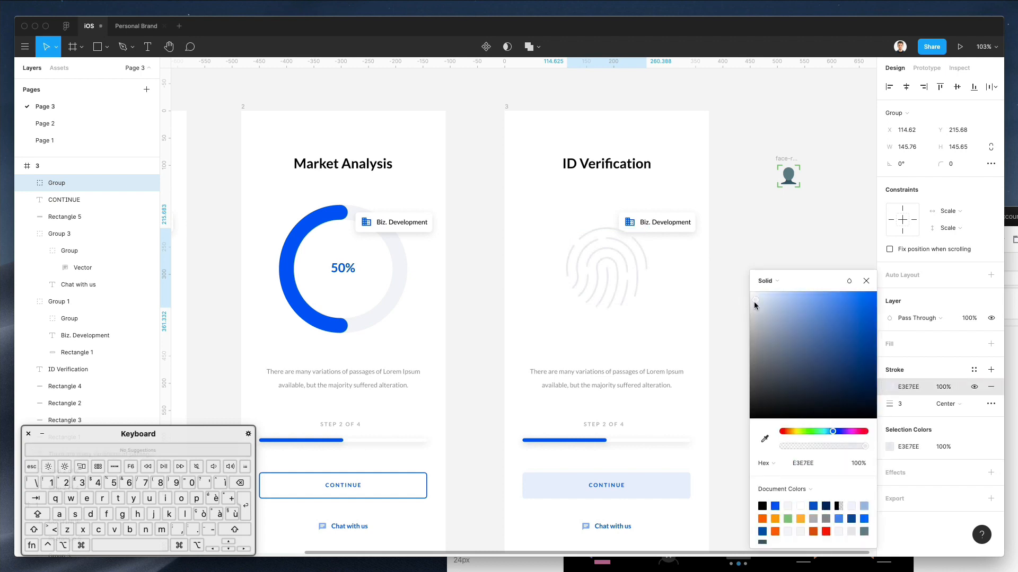
left_click_drag(755, 306, 756, 304)
left_click(684, 210)
Delete the "Biz. Development" badge from the ID Verification screen
scroll(707, 263, "up", 4, "super")
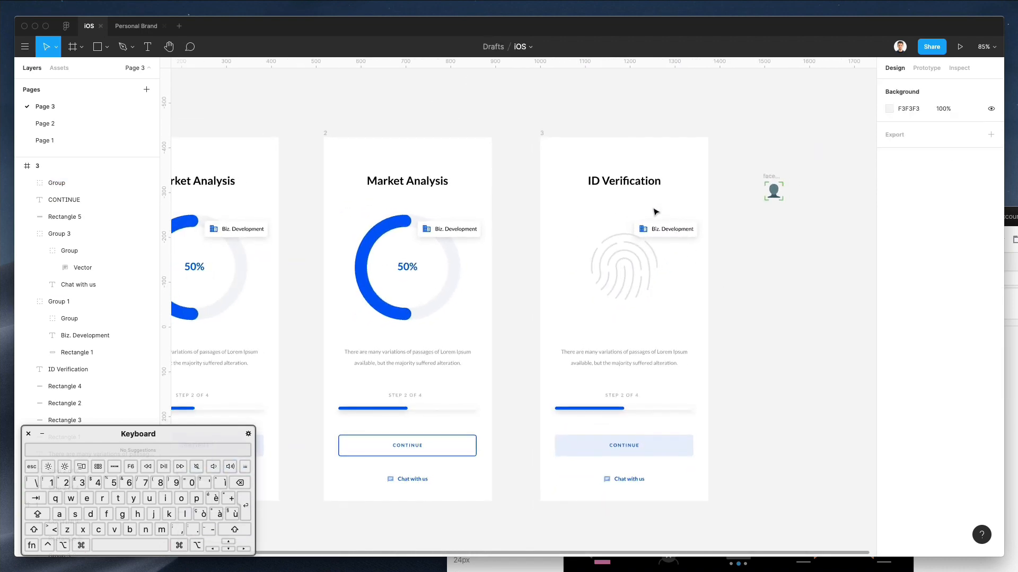
scroll(665, 232, "down", 4, "super")
left_click(665, 232)
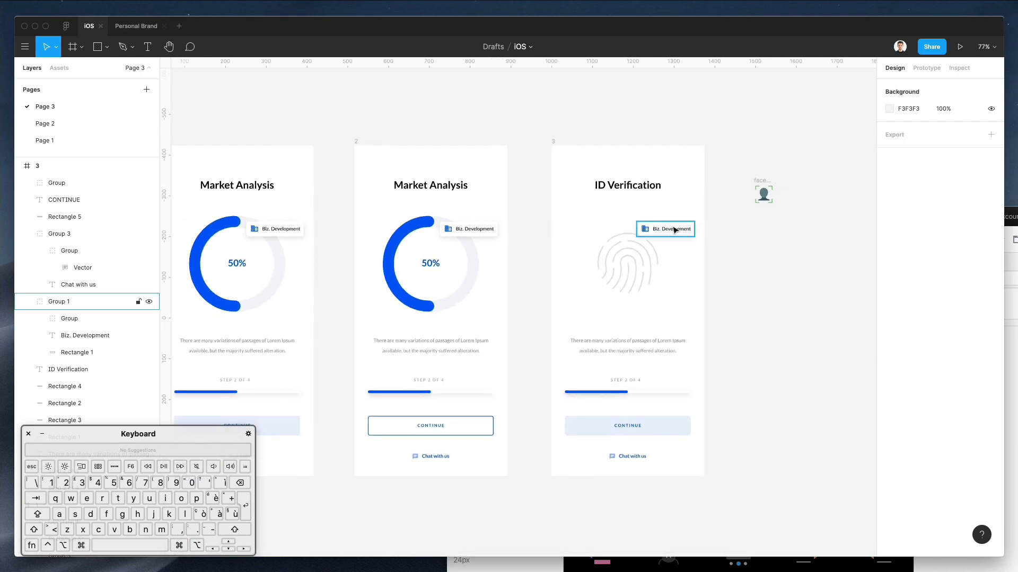
key("Delete")
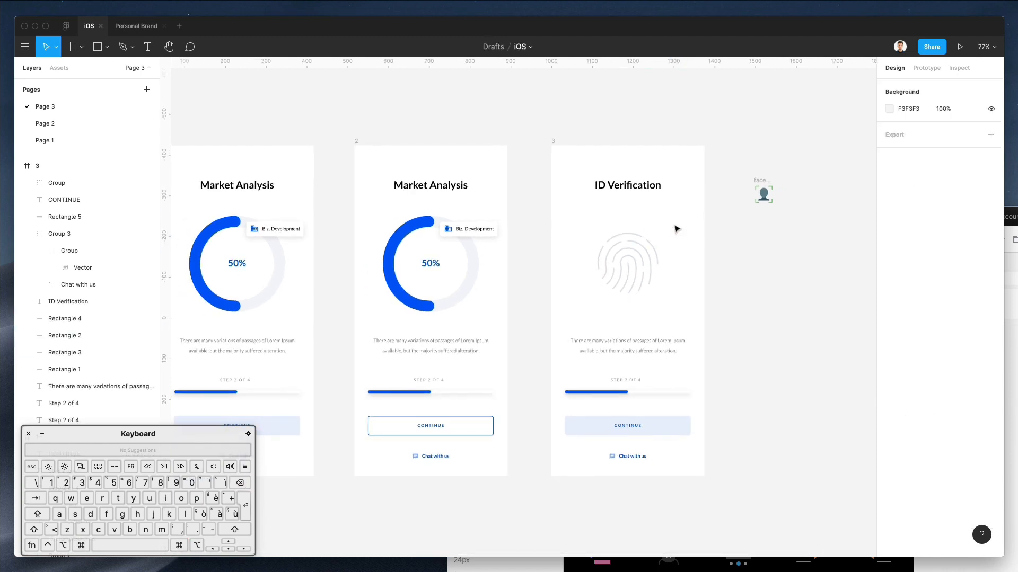
Shrink the fingerprint to about 90 × 90 and move it down to about Y 303
left_click(641, 257)
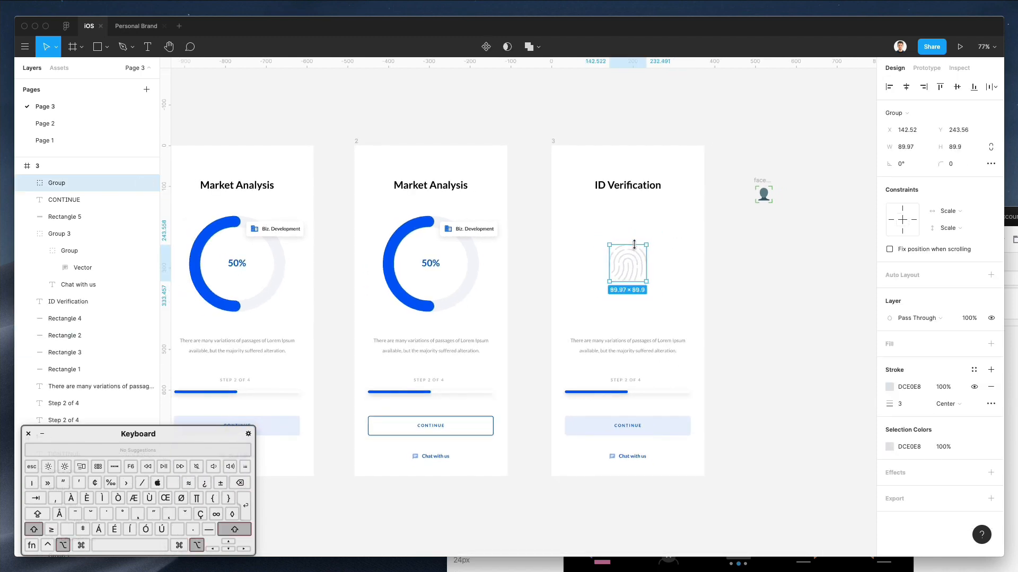
left_click_drag(634, 245, 634, 270)
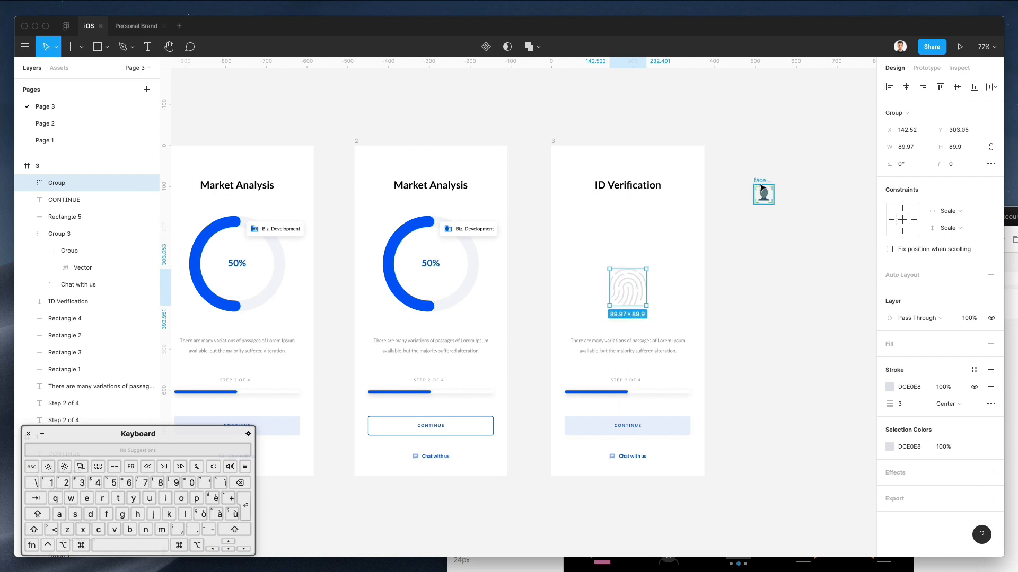
Move the face icon above the fingerprint on the third screen, ungroup its frame and enlarge it to about 97 × 97
left_click(762, 190)
left_click_drag(762, 192, 626, 213)
scroll(640, 210, "up", 5)
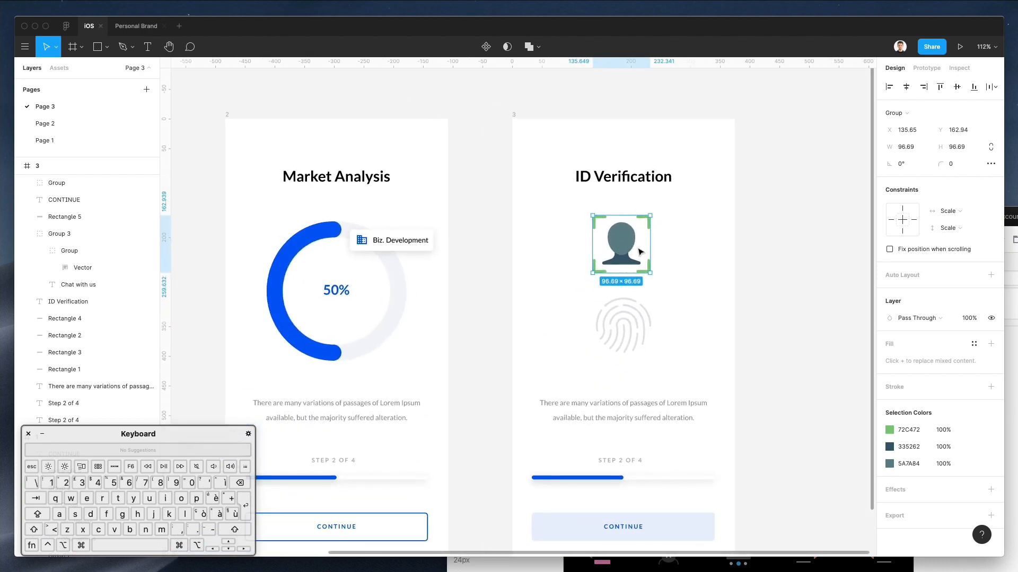
Recolour the four corner brackets of the face icon teal, 09CBBF
left_click_drag(660, 210, 575, 268)
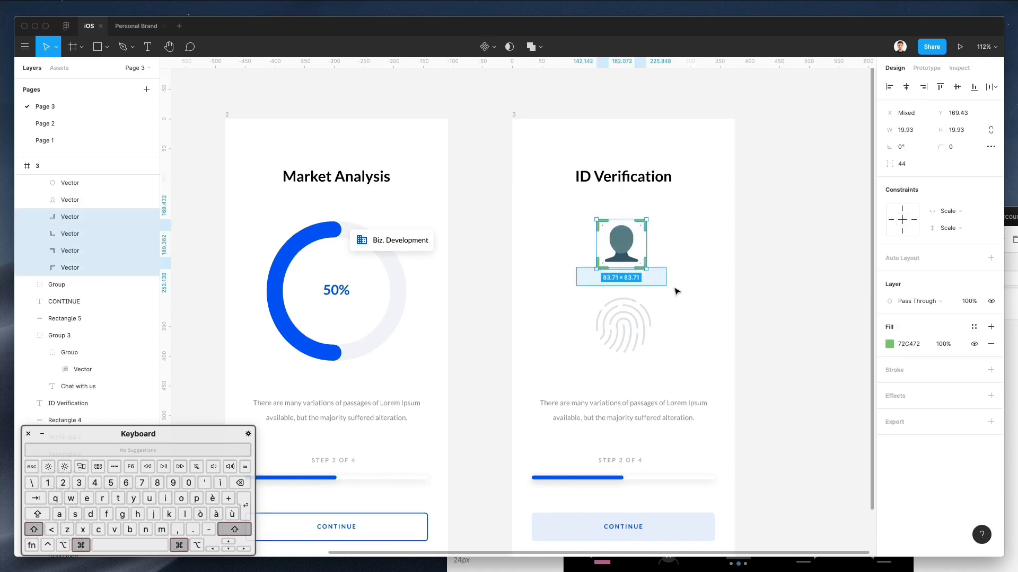
left_click(890, 318)
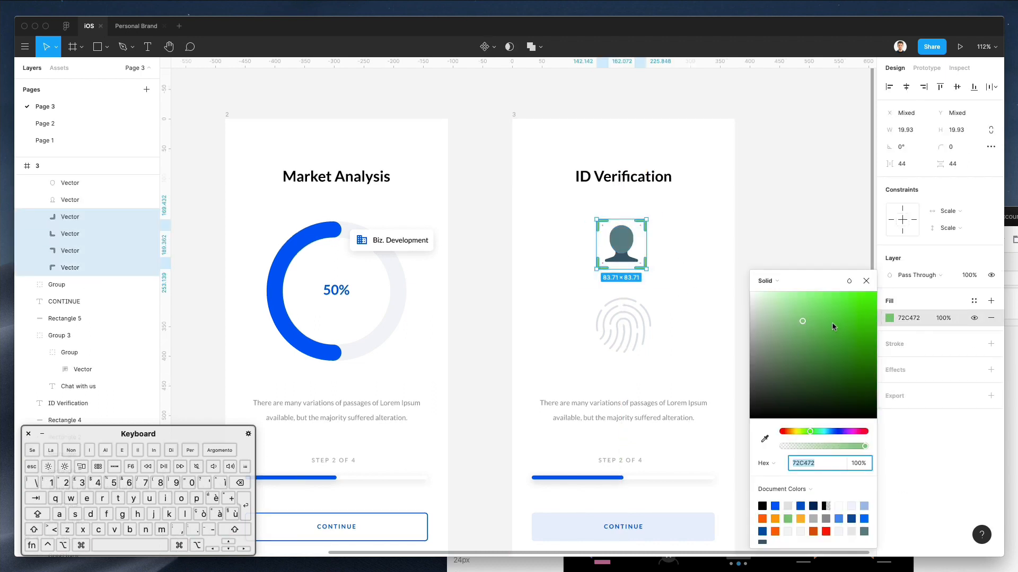
left_click(859, 318)
left_click(869, 319)
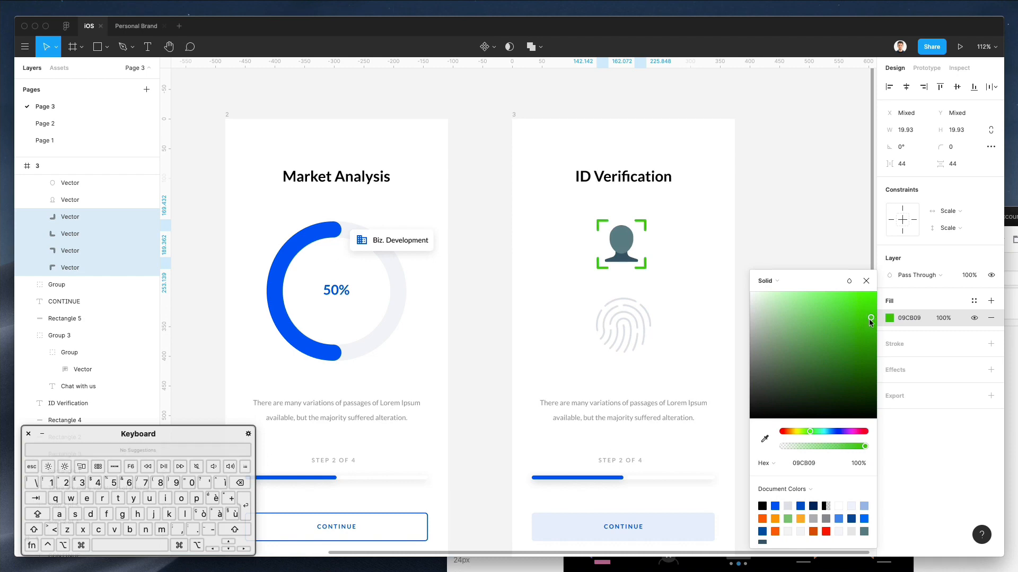
left_click_drag(811, 432, 818, 433)
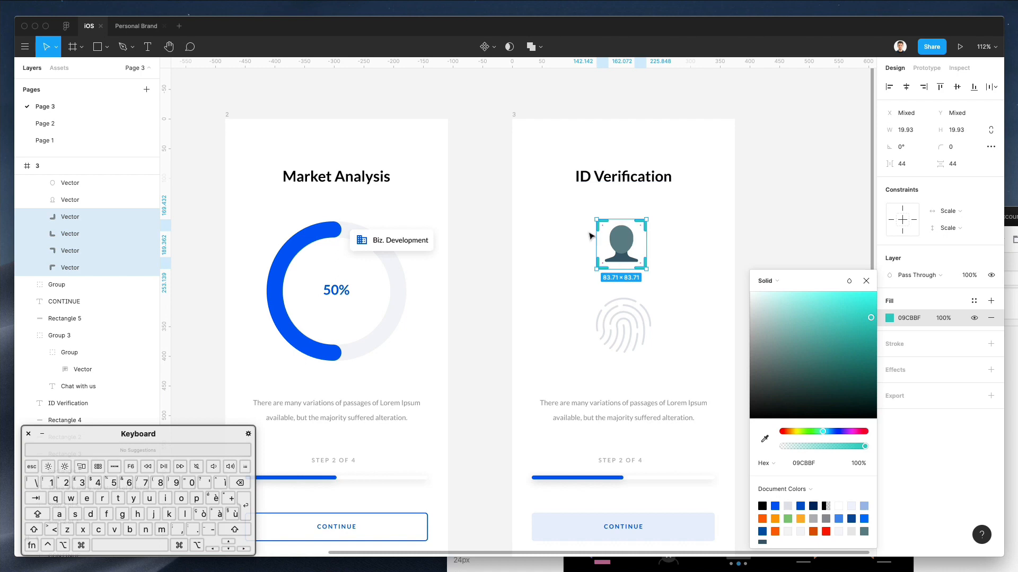
Select the face icon's head and shoulders and recolour the shoulders 0047FF, sampled from the blue chart ring
left_click(654, 211)
left_click(624, 241, "super")
left_click(624, 263, "shift+super")
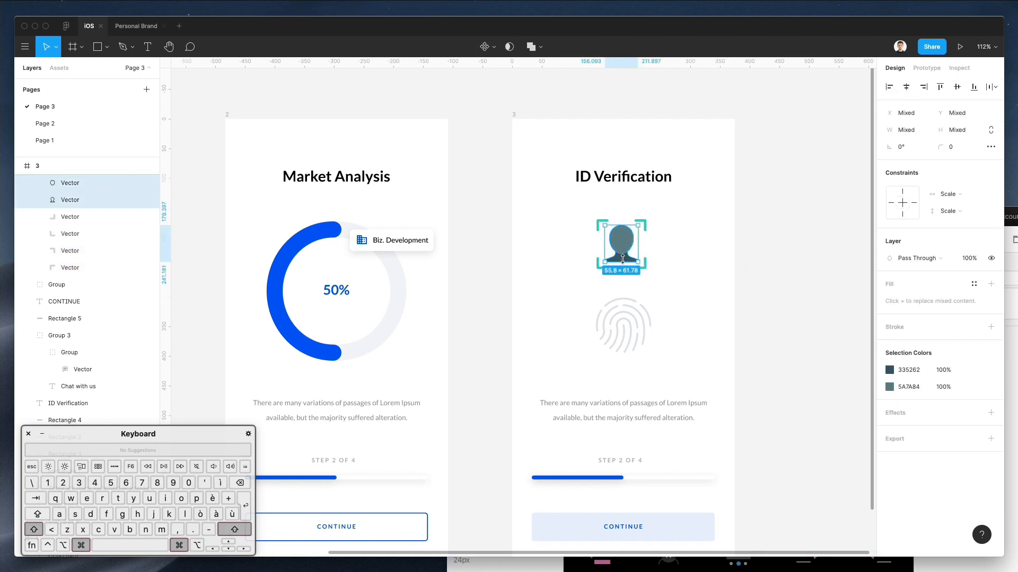
left_click(889, 370)
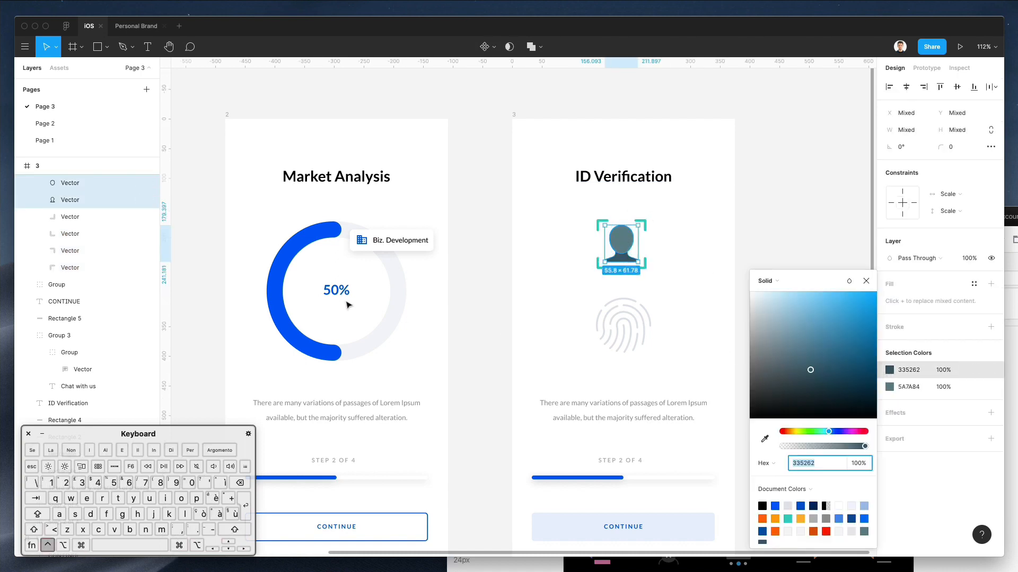
key("ctrl+c")
left_click(278, 307)
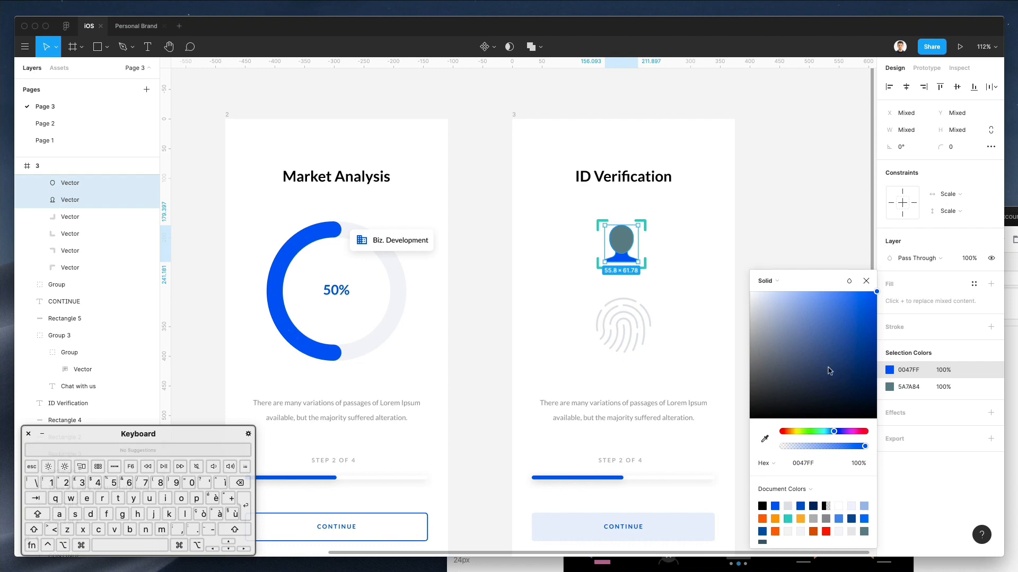
Recolour the face icon's head light blue, 7898EB, starting from a colour sampled from the chart ring
left_click(901, 388)
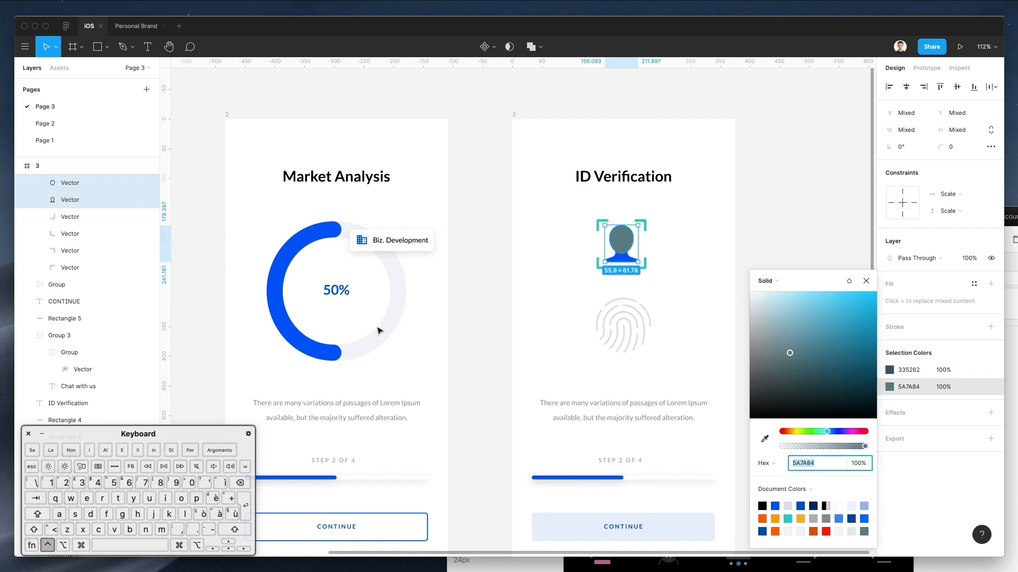
key("ctrl+c")
left_click(326, 342)
left_click_drag(835, 327, 808, 307)
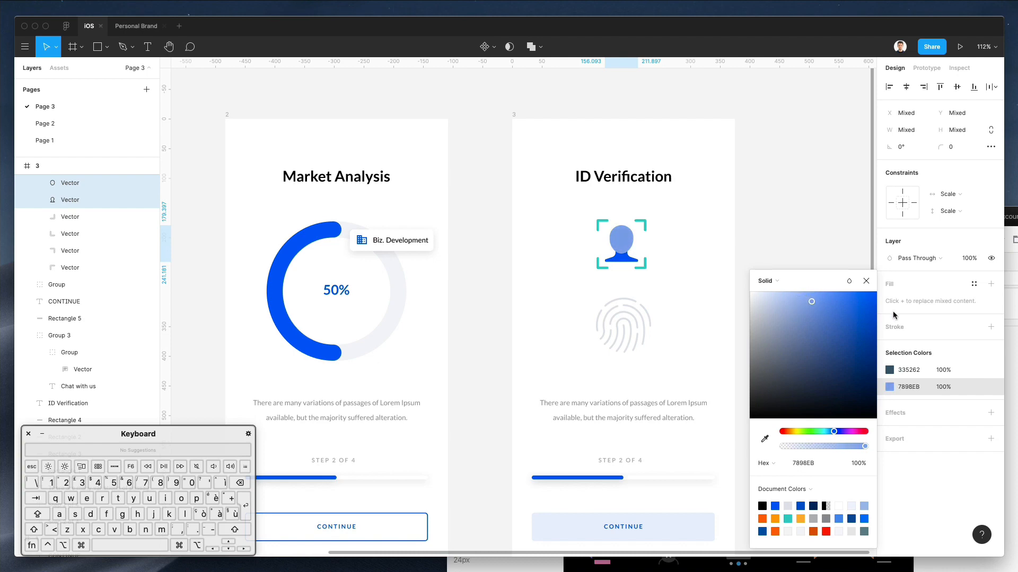
Recolour the face icon's shoulders pale blue, BCC7E3, by lightening a colour sampled from the head
left_click(890, 370)
mouse_move(792, 311)
left_mouse_down()
mouse_move(781, 329)
mouse_move(775, 313)
left_mouse_up()
key("ctrl+c")
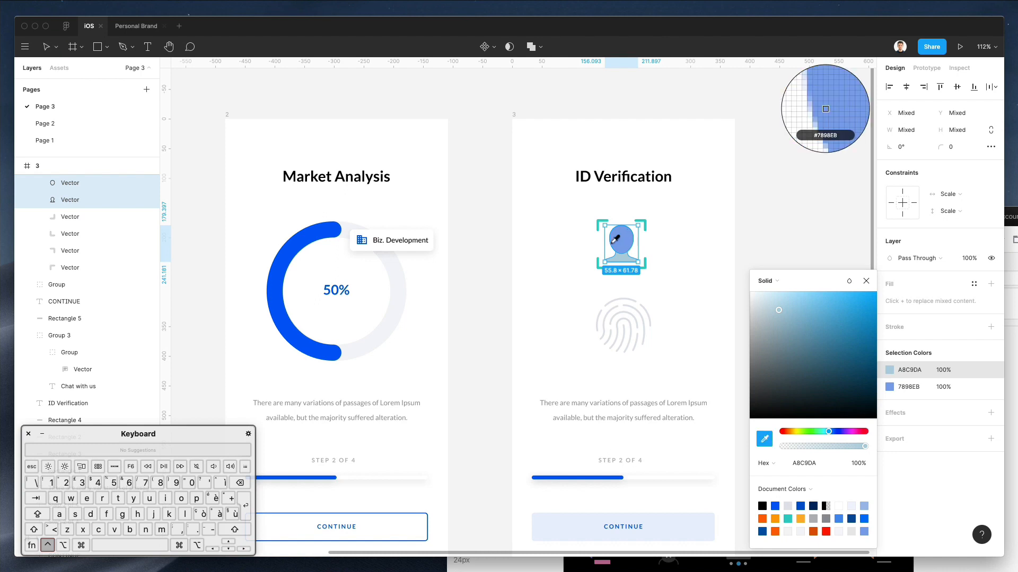
left_click(622, 237)
left_click_drag(798, 303, 770, 308)
left_click(730, 237)
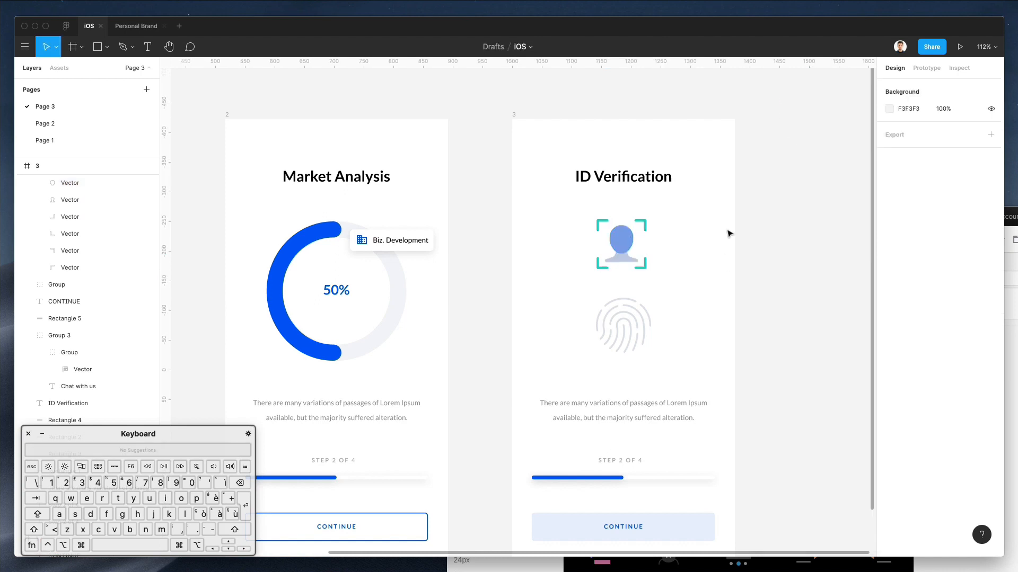
Set the fingerprint's stroke colour to BCC7E3, sampled from the face icon's shoulders
left_click(610, 322)
key("ctrl+c")
left_click(624, 258)
left_click(666, 298)
left_click(642, 334)
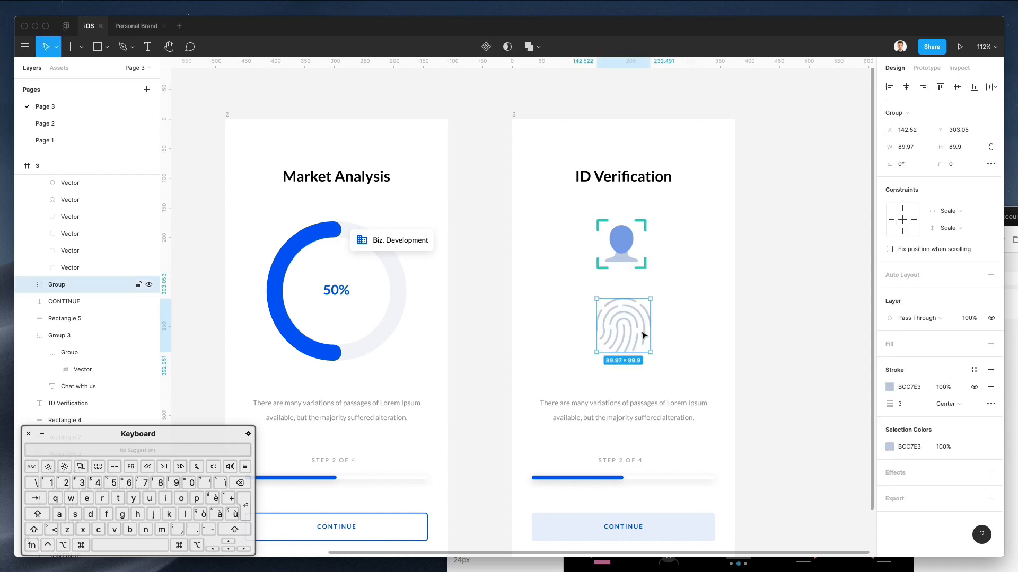
Shrink the fingerprint slightly so it is a little smaller than the face icon above it
left_click_drag(651, 328, 627, 322)
left_click_drag(682, 219, 612, 336)
left_click(696, 210)
Recolour the face icon's four corner brackets 0047FF, sampled from the blue chart ring
left_click_drag(652, 215, 583, 224)
left_click_drag(583, 273, 584, 274)
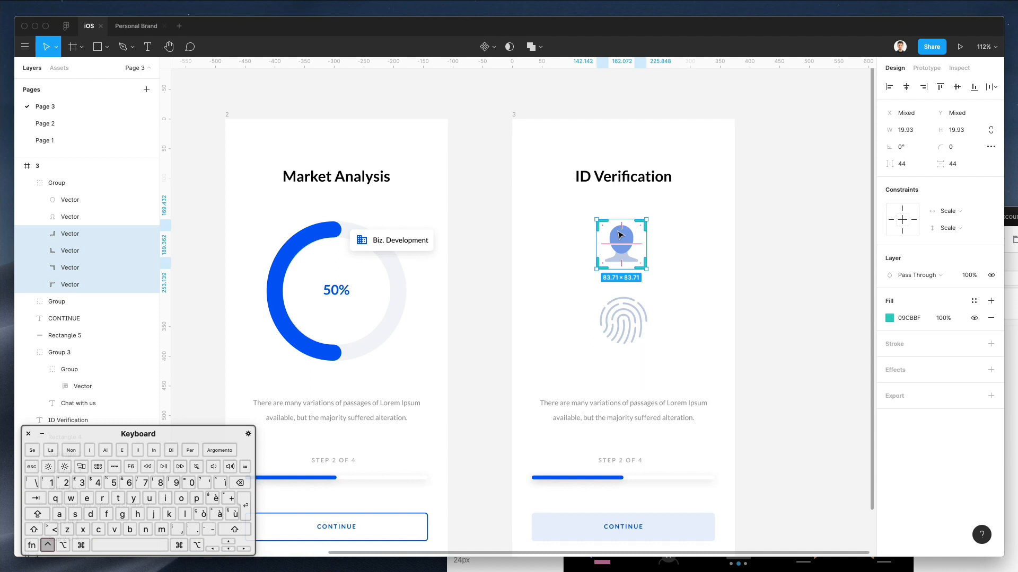
key("ctrl+c")
left_click(284, 272)
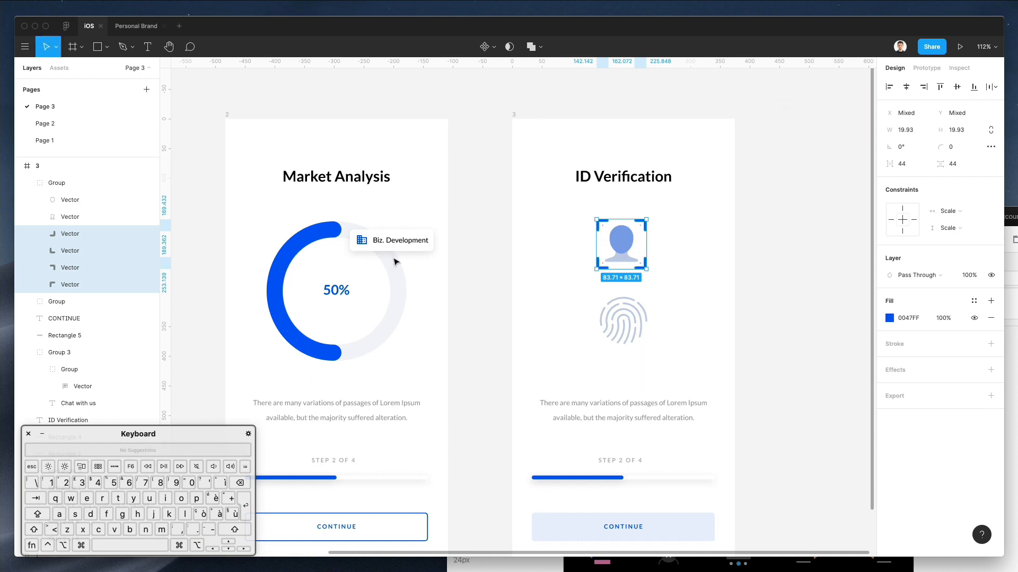
Set the face icon's shoulders to 7898EB, sampled from the head, and recolour the head 0047FF
left_click(673, 253)
double_click(622, 241)
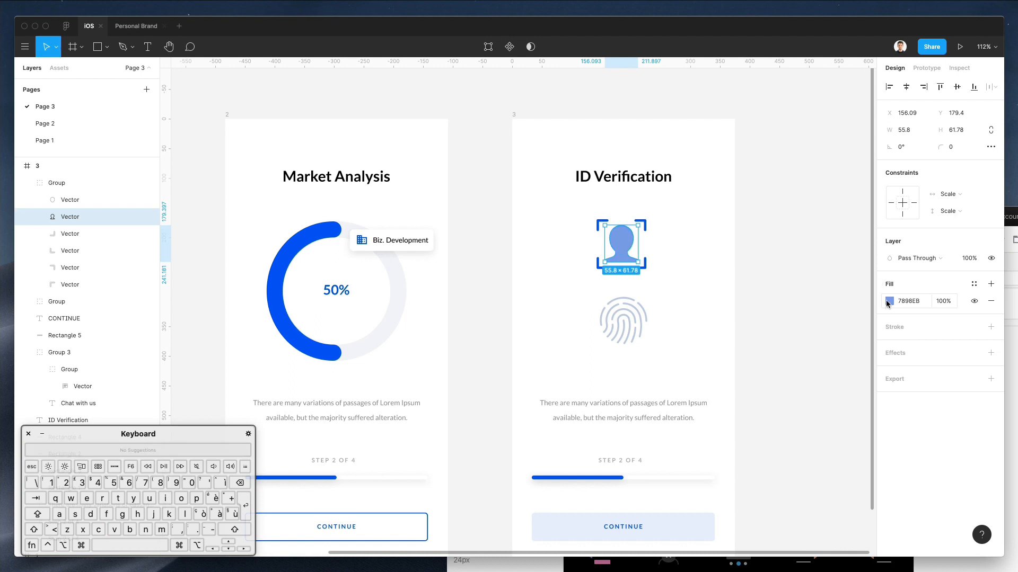
left_click(888, 302)
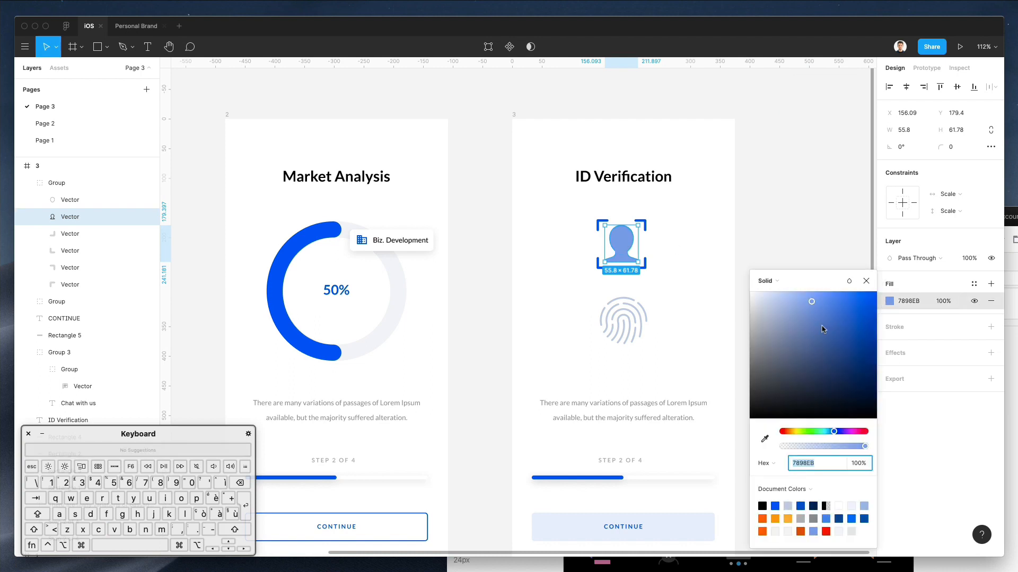
left_click(624, 240)
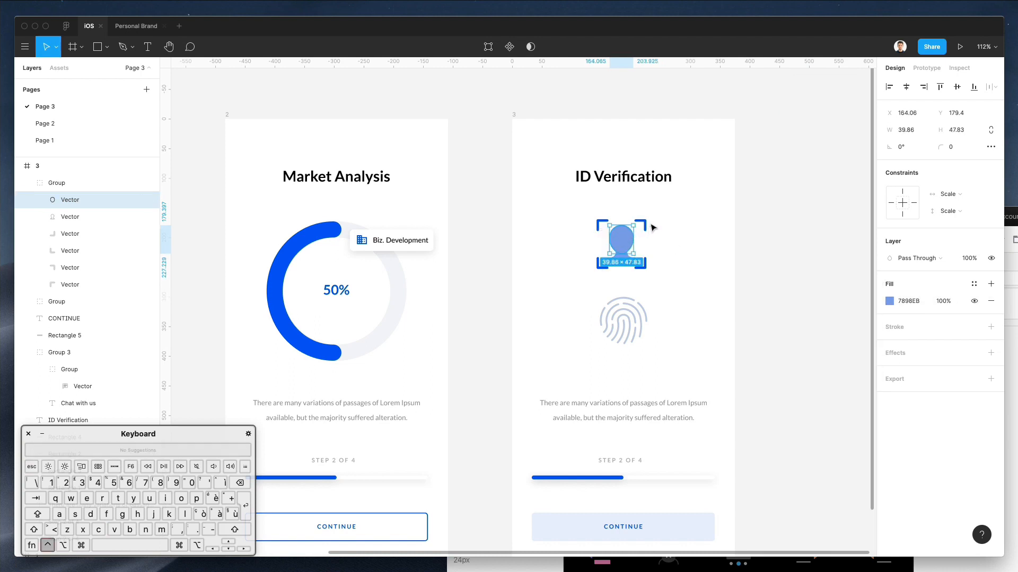
left_click(712, 249)
Scale the face and fingerprint icons together to about 76 × 190 and move them to the left part of the third screen
left_click_drag(548, 212, 683, 289)
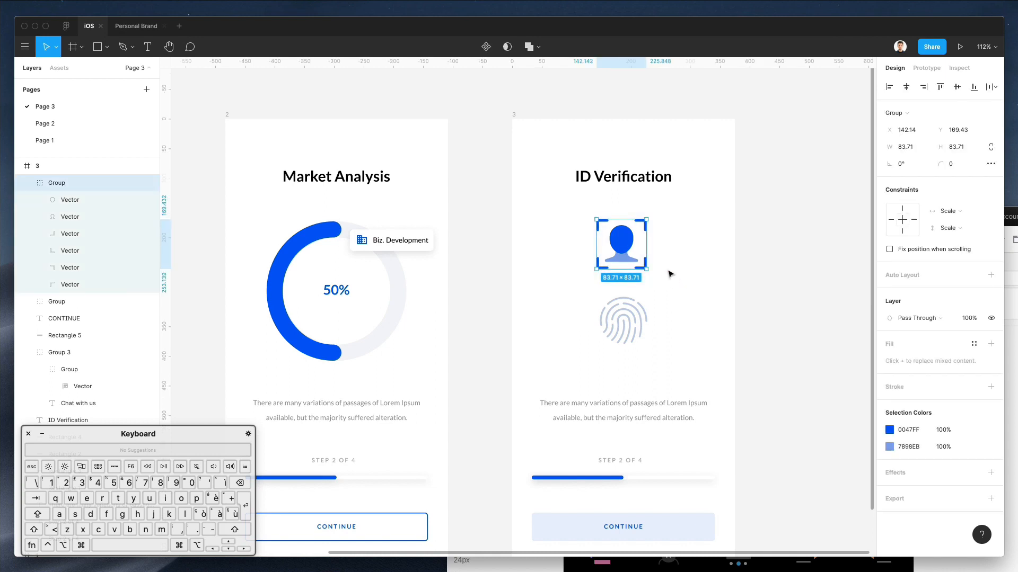
scroll(672, 295, "down", 1)
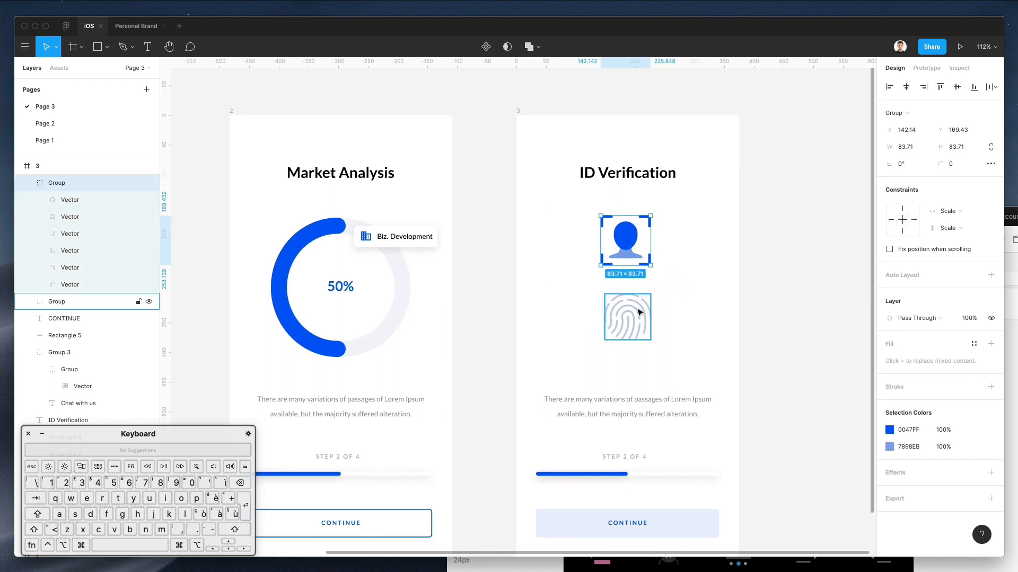
left_click(705, 228)
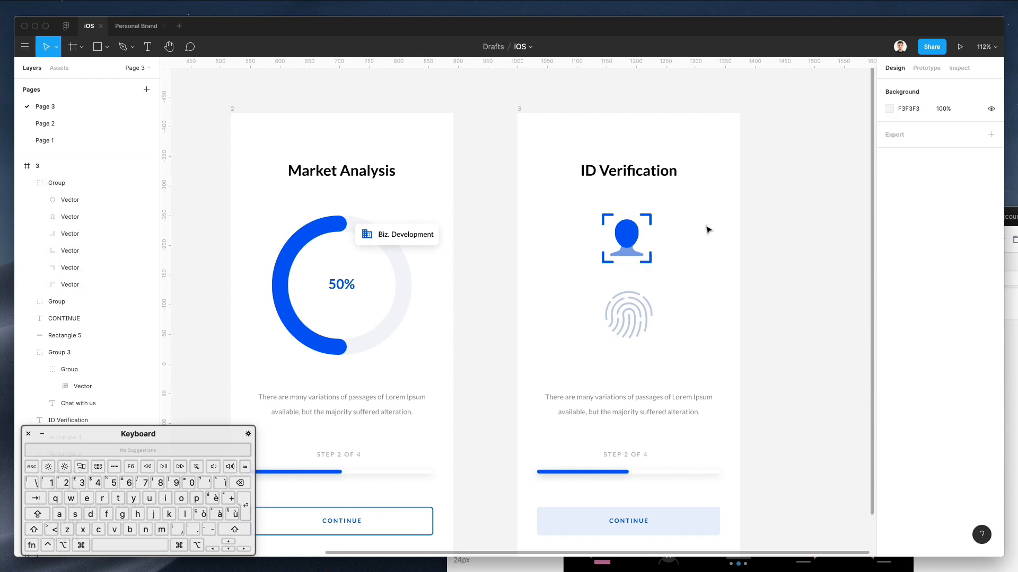
left_click_drag(651, 292, 579, 257)
scroll(655, 273, "left", 1)
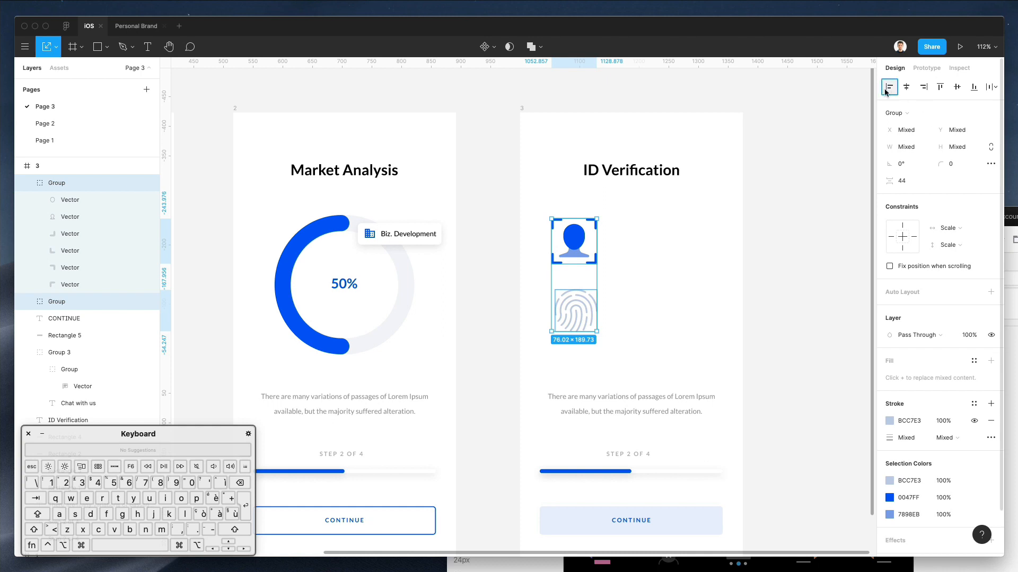
Left-align the fingerprint with the face icon and move it straight down to about Y 336
left_click(669, 313)
left_click_drag(572, 309, 572, 331)
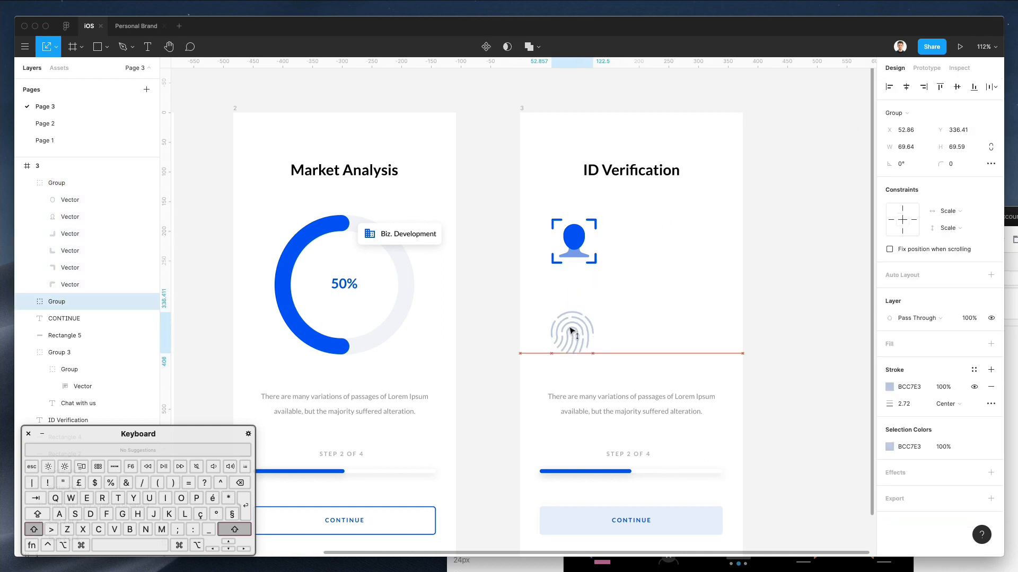
left_click(648, 329)
Duplicate the grey description twice beside the fingerprint and turn the upper copy into a left-aligned, auto-width "STEP 2" label
left_click_drag(623, 405, 677, 308)
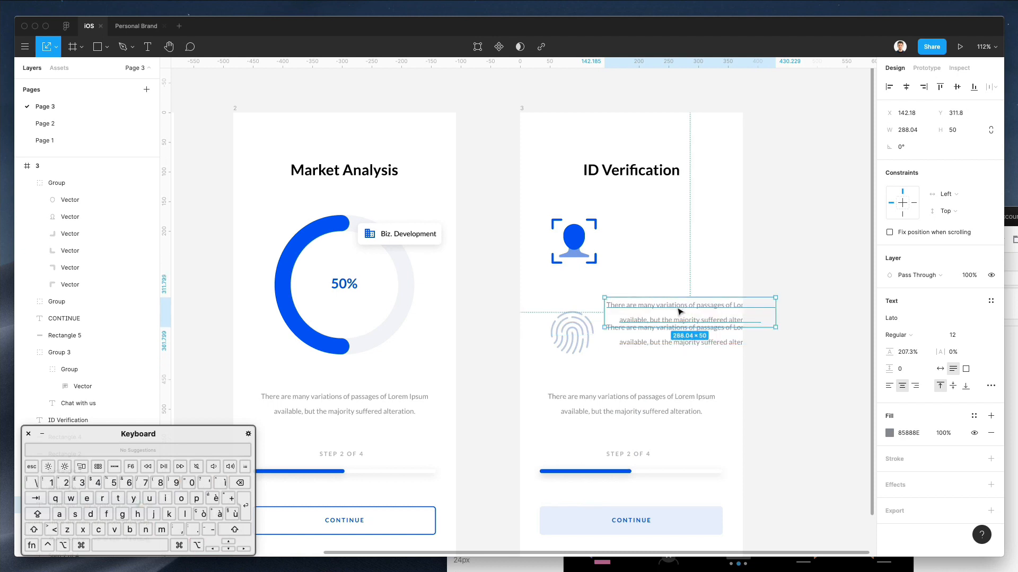
key("Return")
type("STEP")
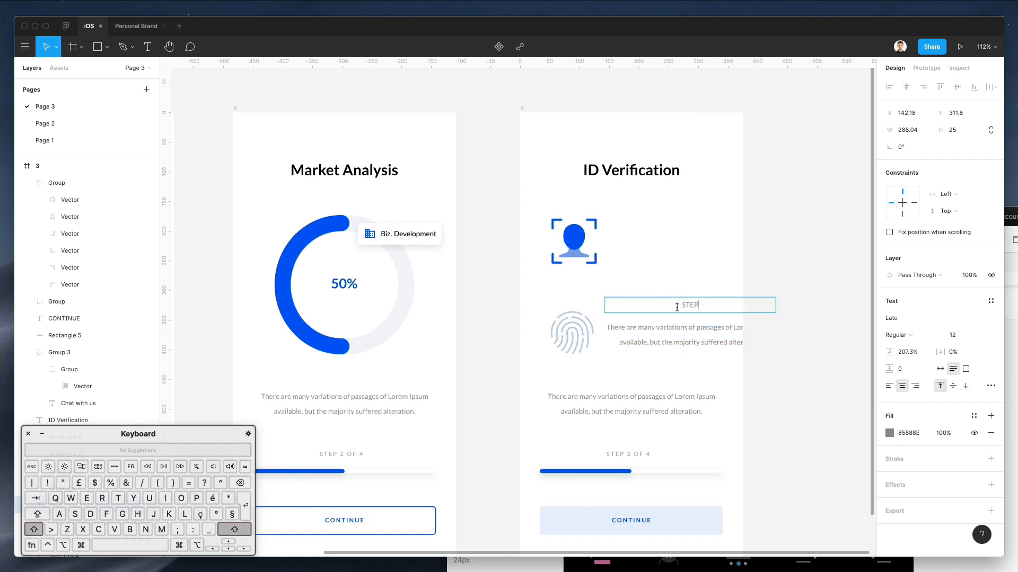
type(" 2")
key("Escape")
left_click(889, 386)
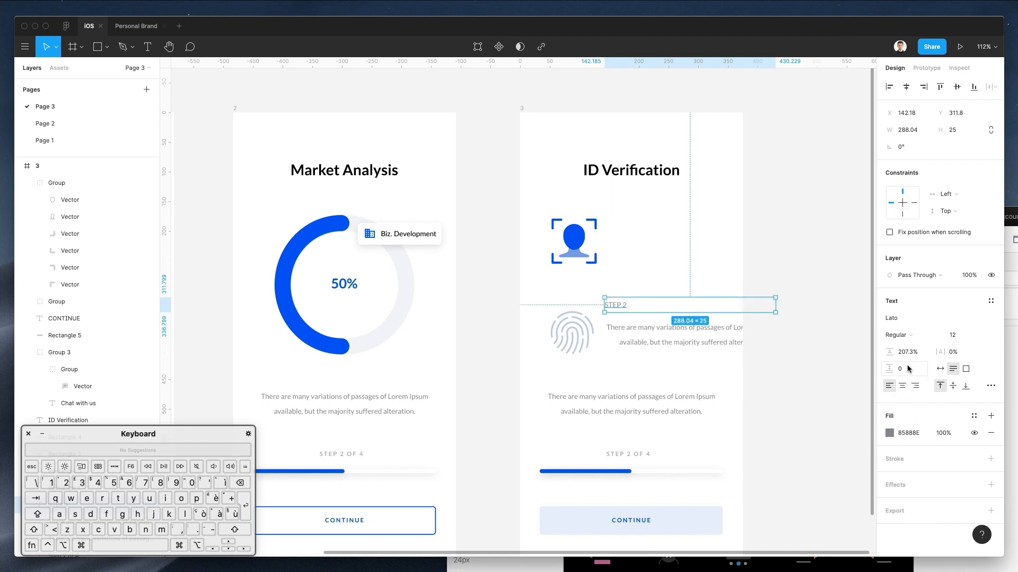
left_click(939, 369)
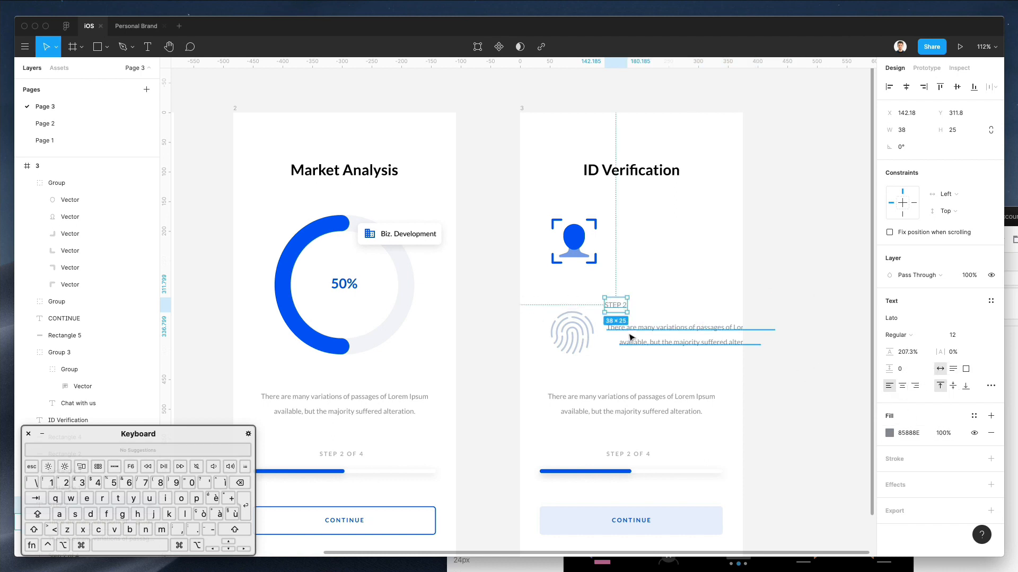
Left-align the lower description copy, narrow it to about 210 and shorten it to "There are many variations of passages of lorem ipsum available."
left_click(609, 327)
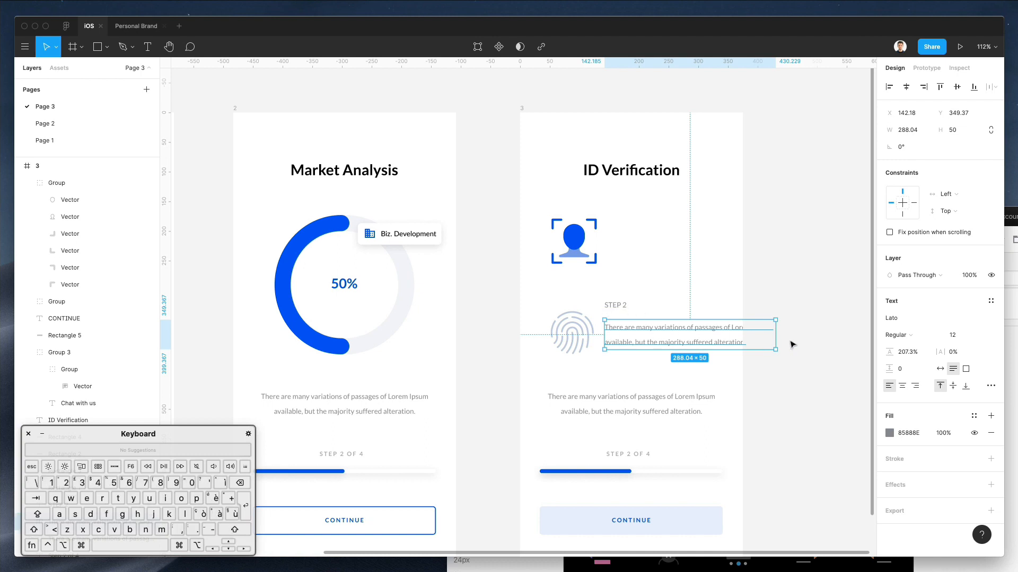
left_click_drag(774, 337, 783, 394)
double_click(701, 341)
type(".")
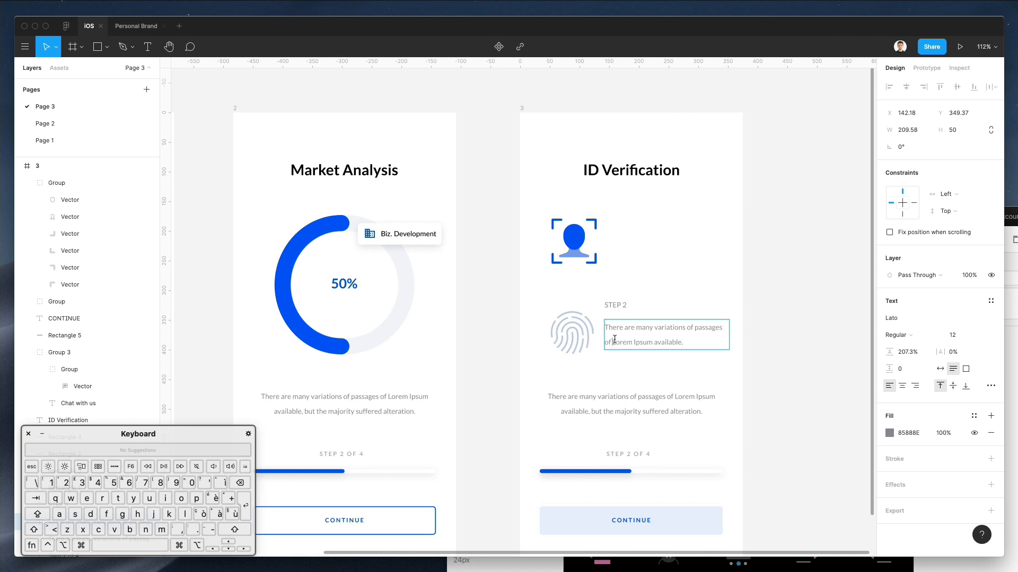
key("shift+Right")
type("l")
left_click(722, 285)
left_click(729, 282)
Move the "STEP 2" label down to about Y 321 and set its font weight to Bold
left_click_drag(613, 306, 615, 314)
left_click(898, 335)
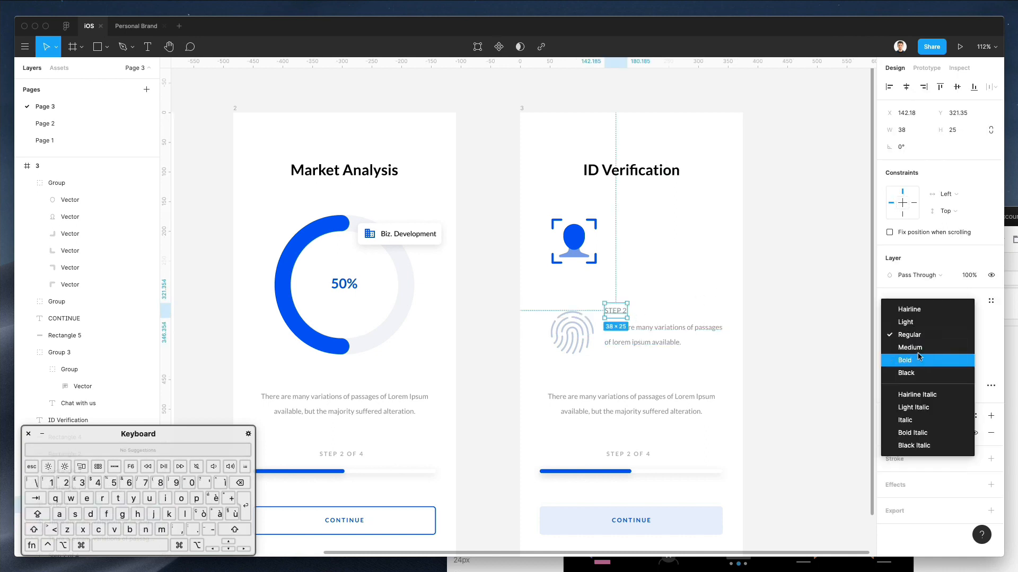
left_click(915, 354)
left_click(896, 335)
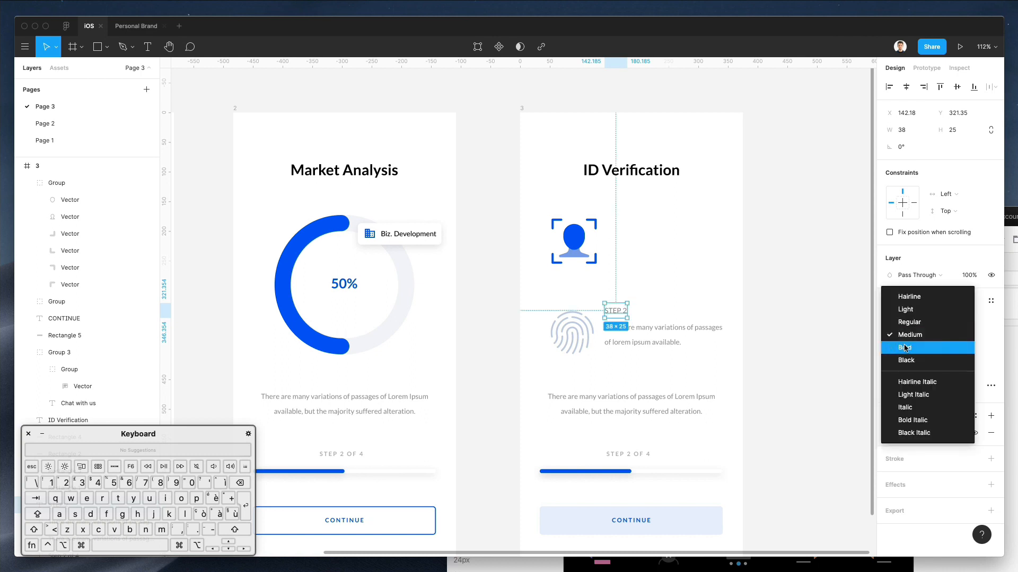
left_click(901, 345)
Recolour the "STEP 2" label black, 000000, sampled from the "ID Verification" title
left_click(890, 435)
key("i")
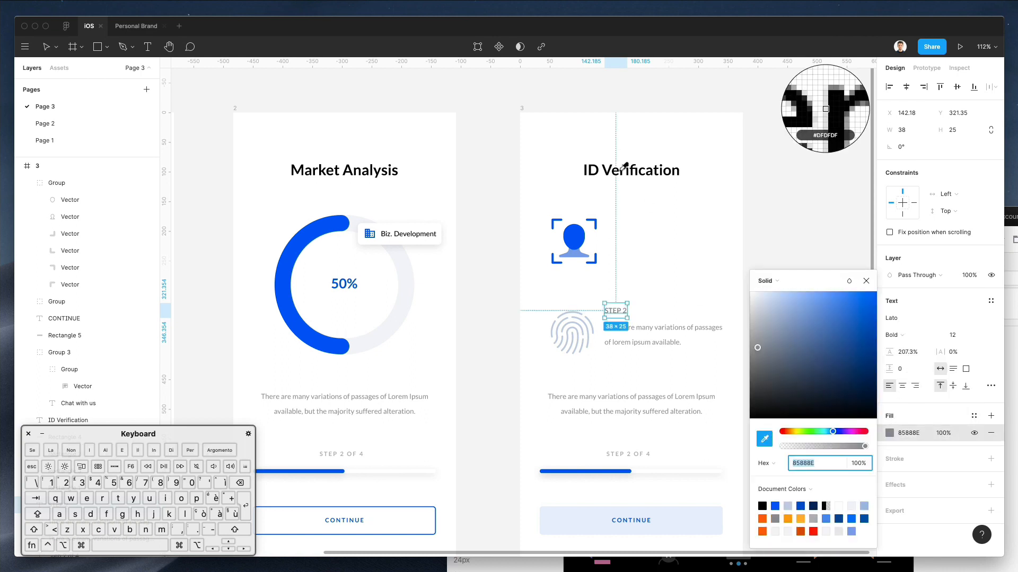
left_click(638, 176)
left_click(632, 297)
Move the "STEP 2" label and its description up together beside the face icon
left_click_drag(605, 291, 667, 256)
key("super+z")
left_click_drag(641, 333, 647, 252)
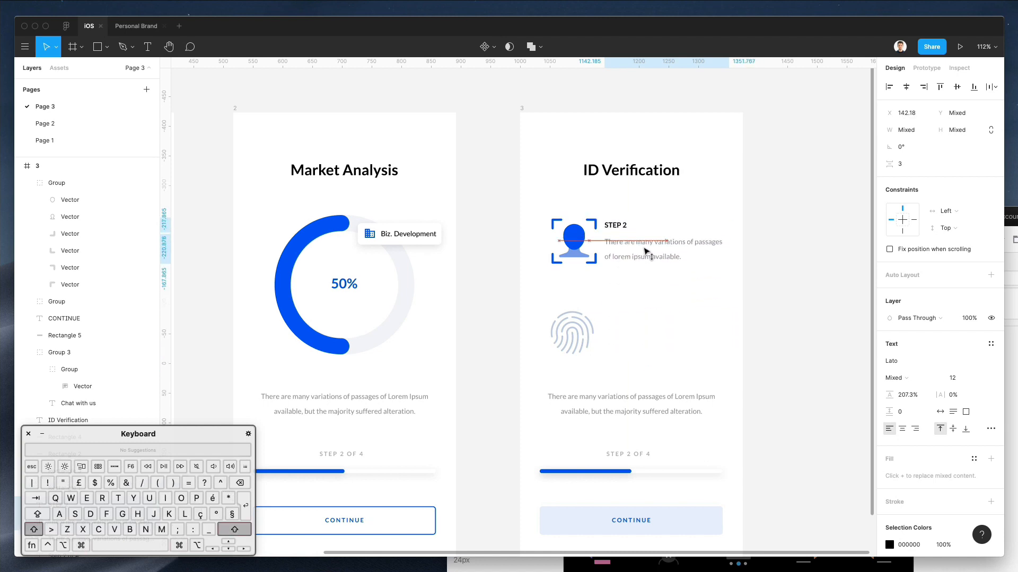
Shrink the face icon and shift it left, and move the "STEP 2" label and its description to X 123.5
left_click_drag(510, 220, 600, 356)
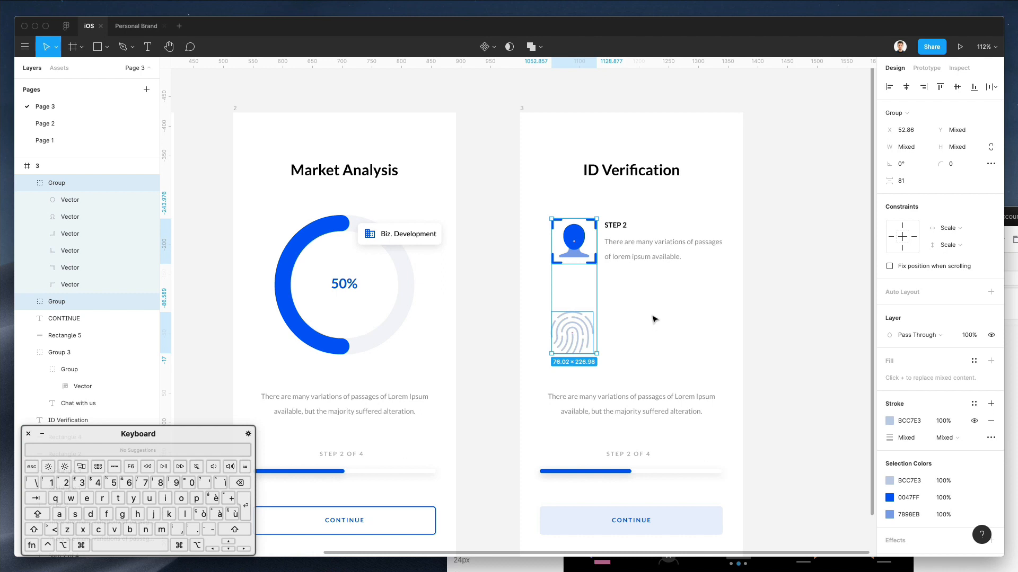
left_click(654, 318)
left_click(594, 239)
key("k")
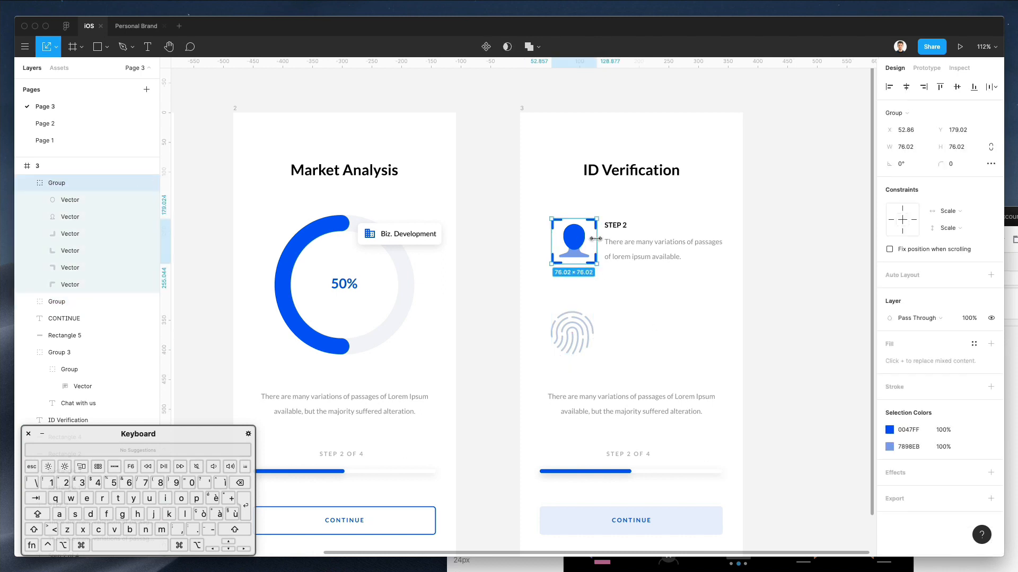
left_click_drag(595, 239, 663, 257)
key("Right")
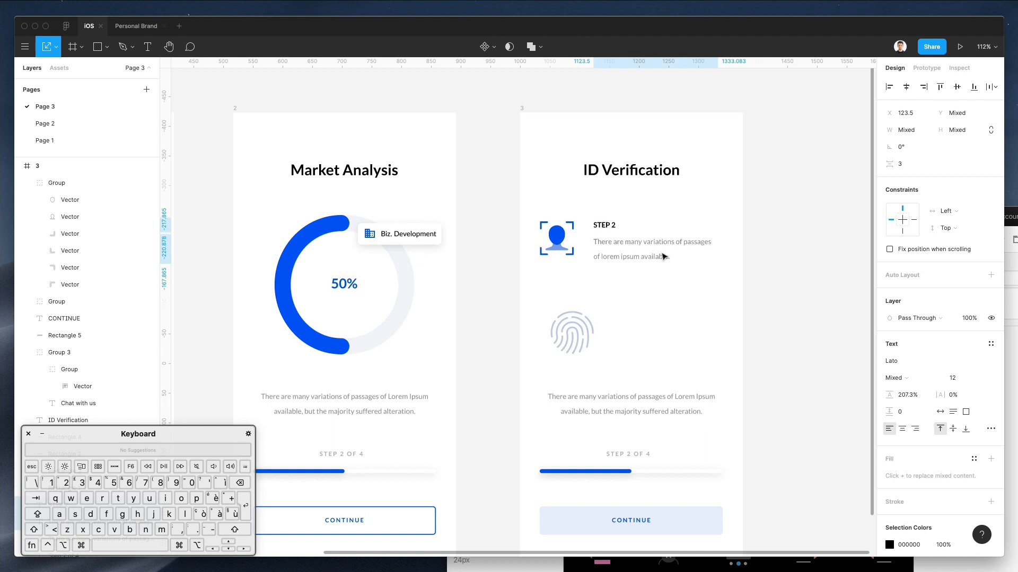
Nudge the "STEP 2" label and its description up 2 px beside the face icon
left_click(761, 221)
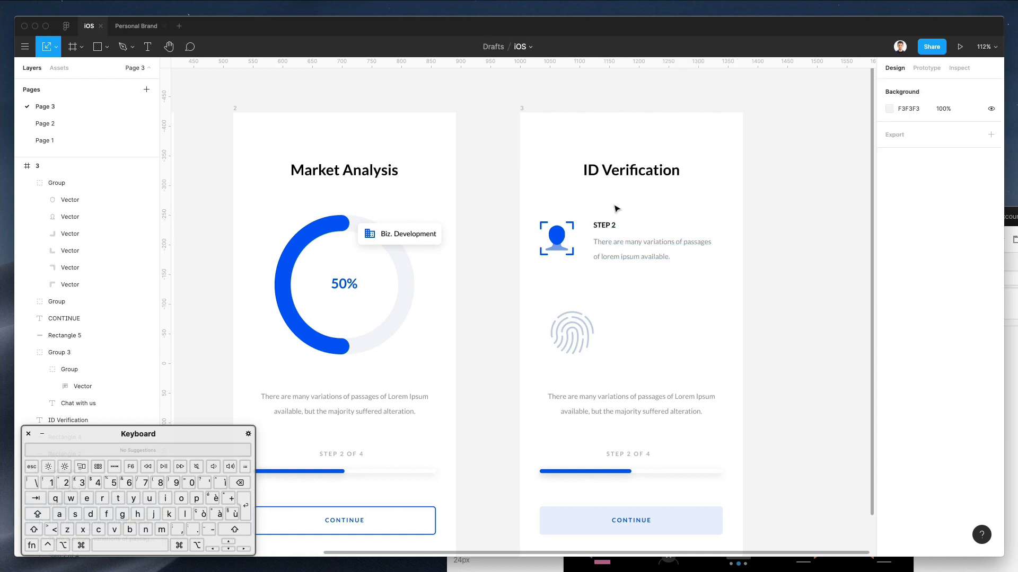
left_click_drag(583, 208, 656, 261)
key("Up")
key("Up")
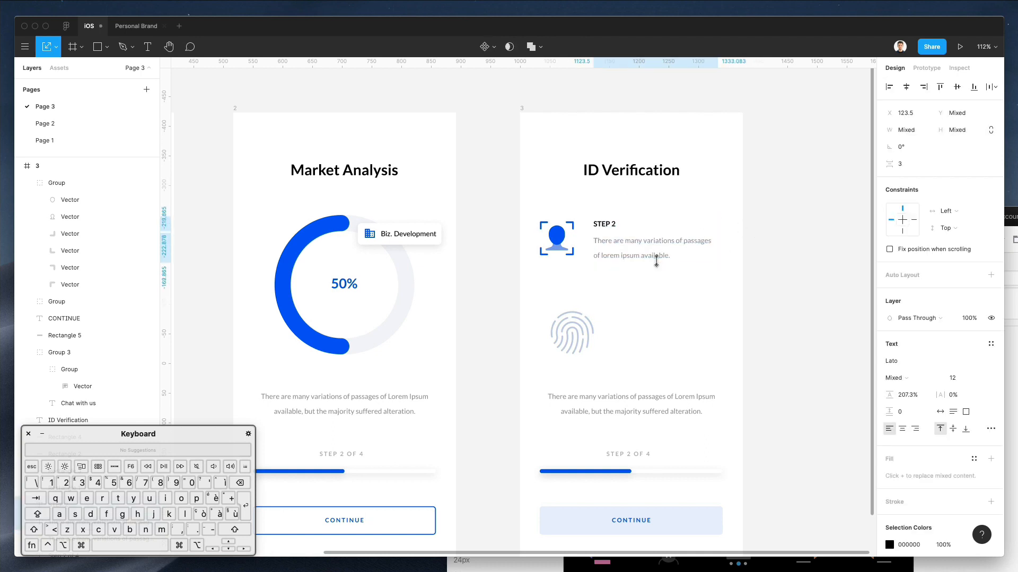
left_click(767, 240)
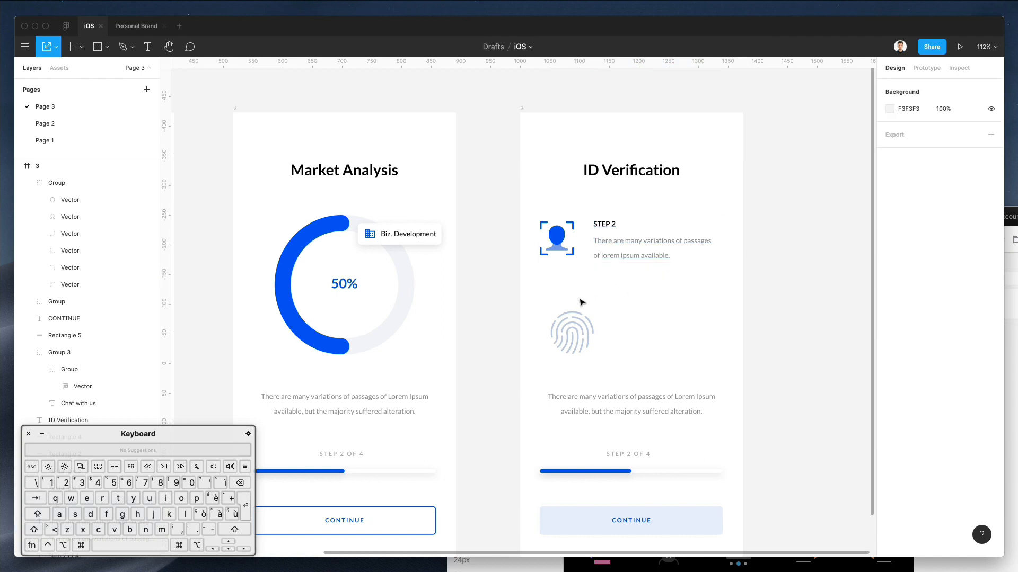
Move the fingerprint icon up and left so it lines up under the face icon, and delete the centred description paragraph
mouse_move(572, 317)
left_mouse_down()
mouse_move(557, 282)
mouse_move(582, 304)
mouse_move(571, 292)
mouse_move(556, 308)
left_mouse_up()
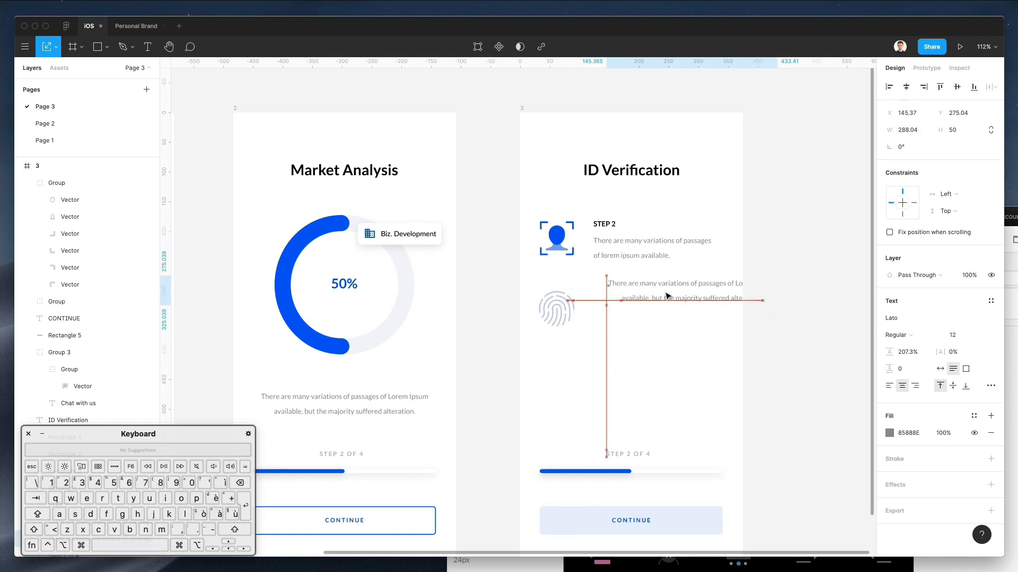
left_click_drag(625, 351, 671, 404)
key("BackSpace")
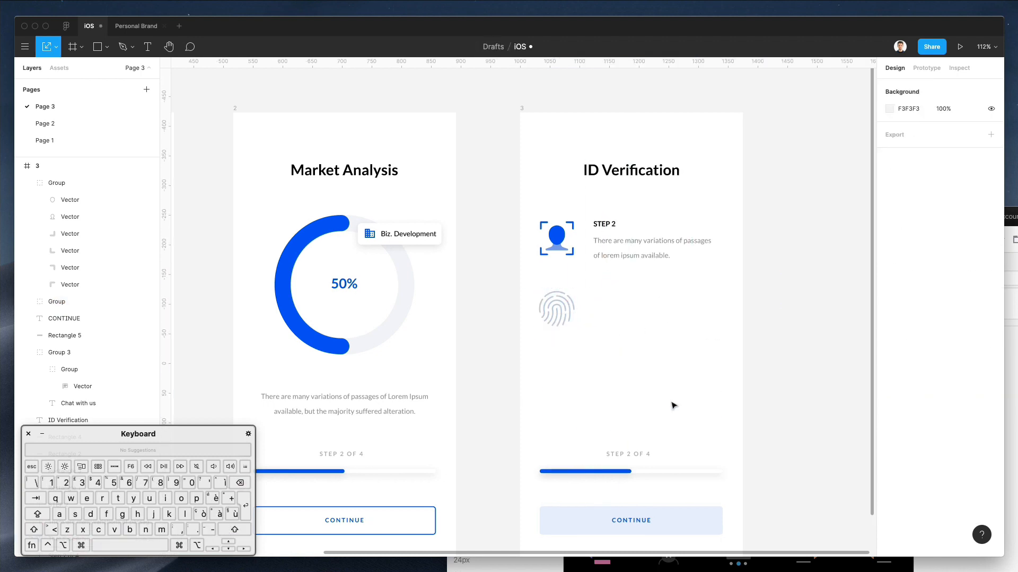
Duplicate the step label and description beside the fingerprint icon, and change the label beside the face icon to "STEP 1"
left_click_drag(594, 199, 632, 323)
left_click(657, 289)
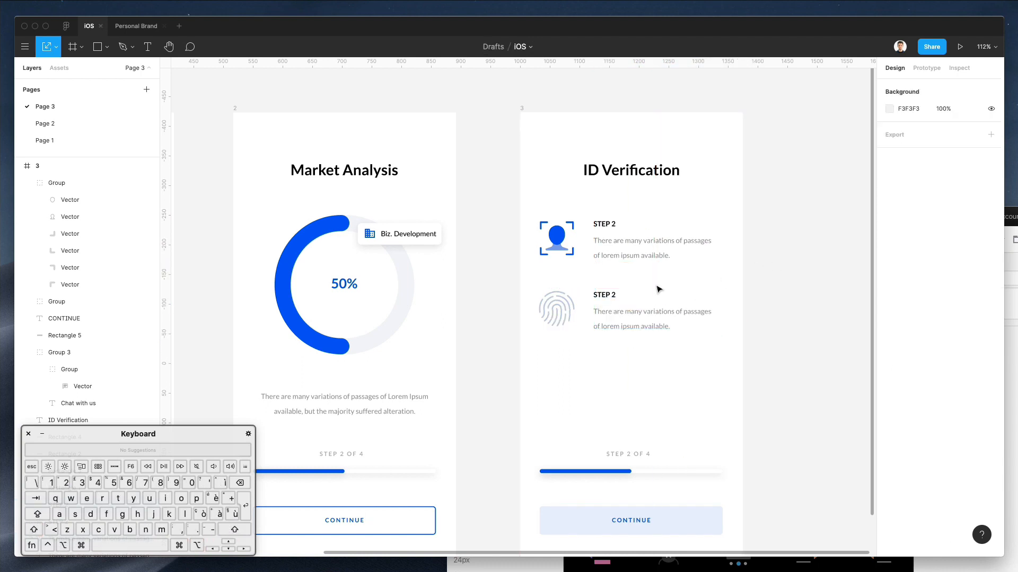
left_click(602, 296)
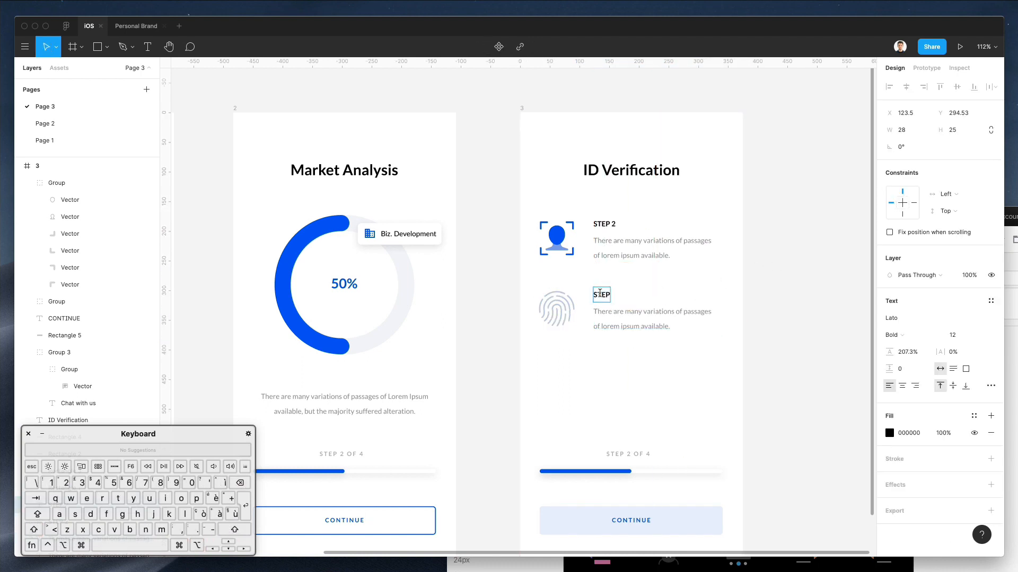
key("super+z")
double_click(611, 224)
left_click_drag(611, 223, 619, 224)
type("1")
left_click(713, 196)
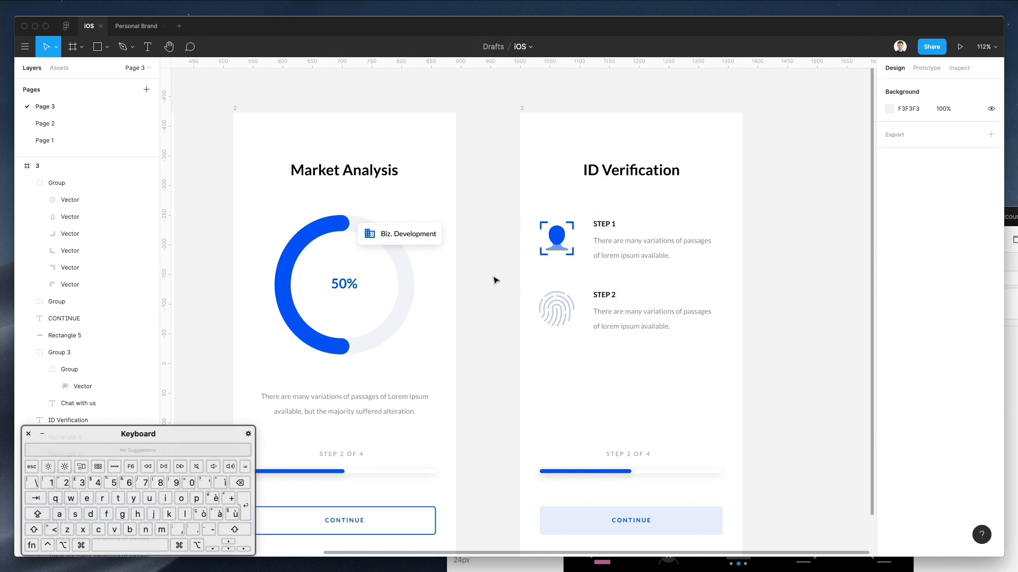
Duplicate the fingerprint row, including its icon, label and description, directly below as a third row
left_click_drag(527, 230, 643, 434)
key("super+z")
left_click_drag(511, 276, 704, 342)
left_click_drag(647, 318, 642, 394)
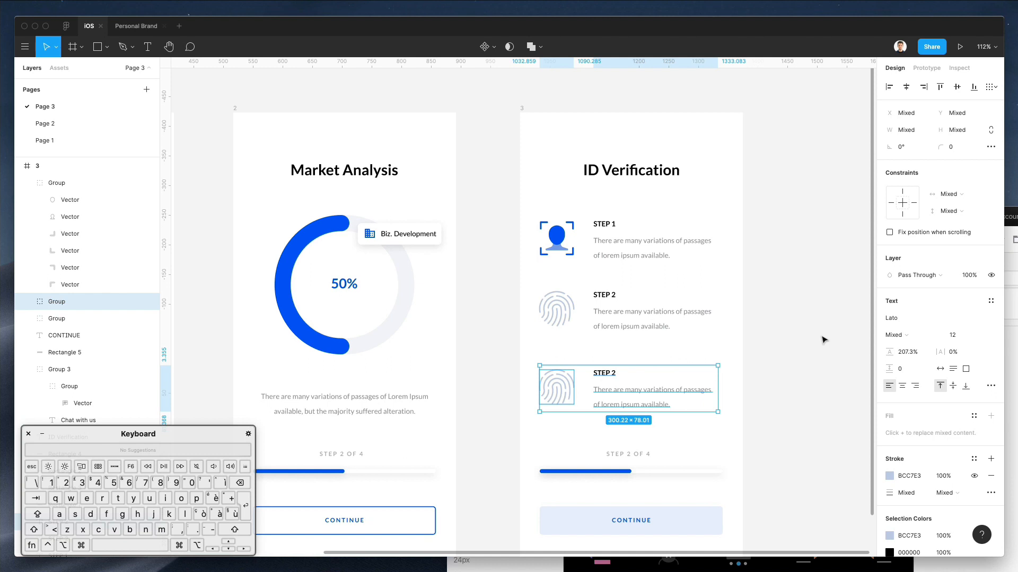
left_click(823, 339)
Nudge the whole third row up 10 px to even out the spacing between the step rows
left_click_drag(507, 341, 692, 408)
key("Up")
key("Up")
key("Up")
key("Up")
key("Up")
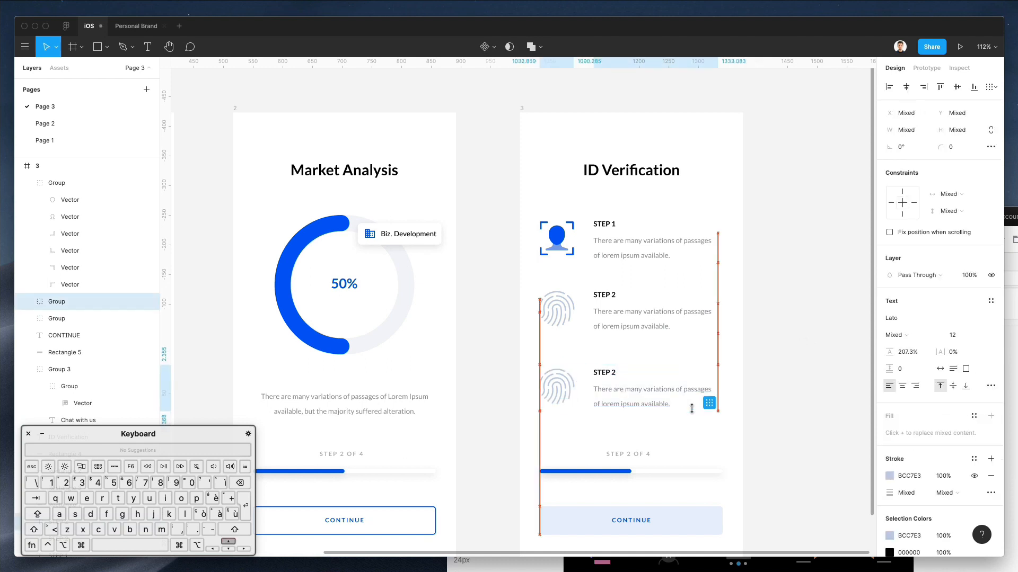
key("Up")
key("Up")
key("Up")
key("Up")
key("Up")
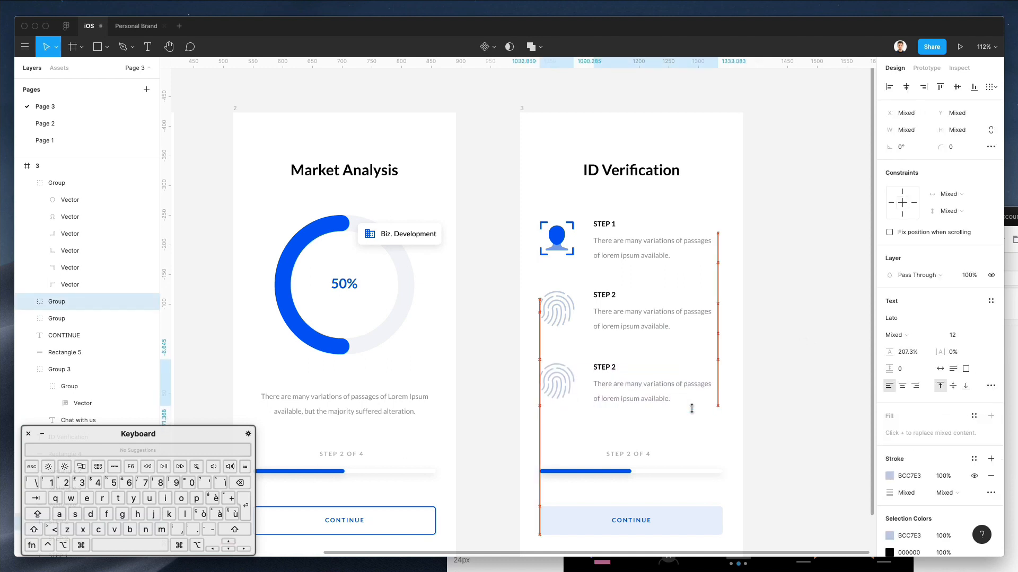
left_click(816, 332)
Change the third row's label to "STEP 3"
double_click(598, 367)
key("Right")
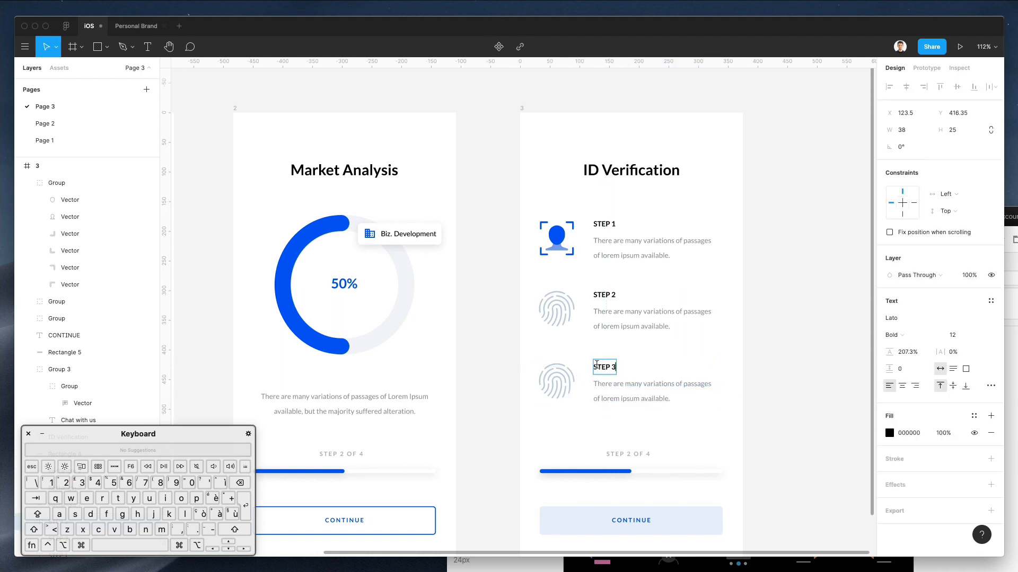
type("3")
key("Escape")
Switch to Nucleo, search its coloured icons for "unloc", and move its window aside to uncover the ID Verification screen
left_click(1010, 219)
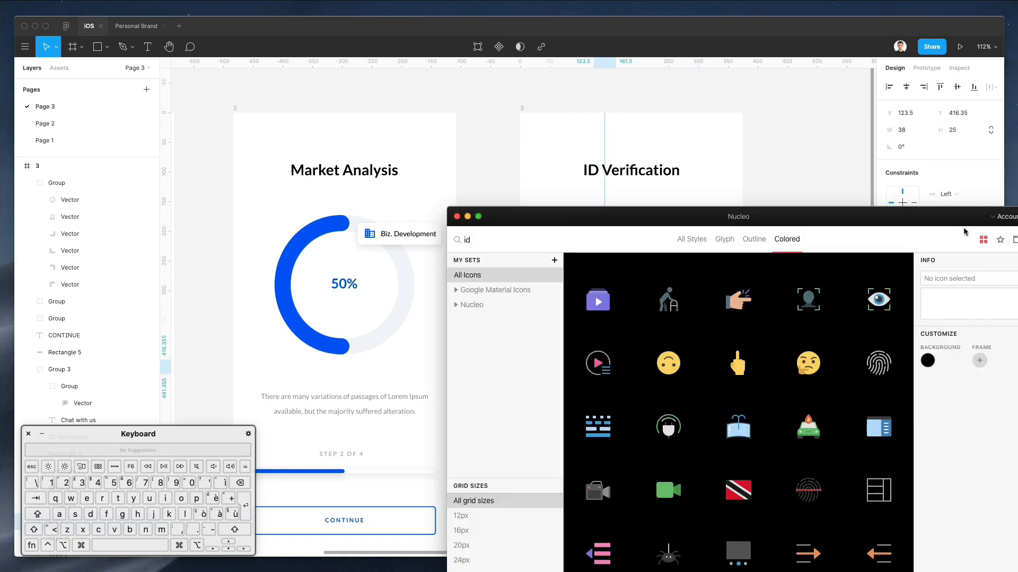
double_click(525, 240)
type("unloc")
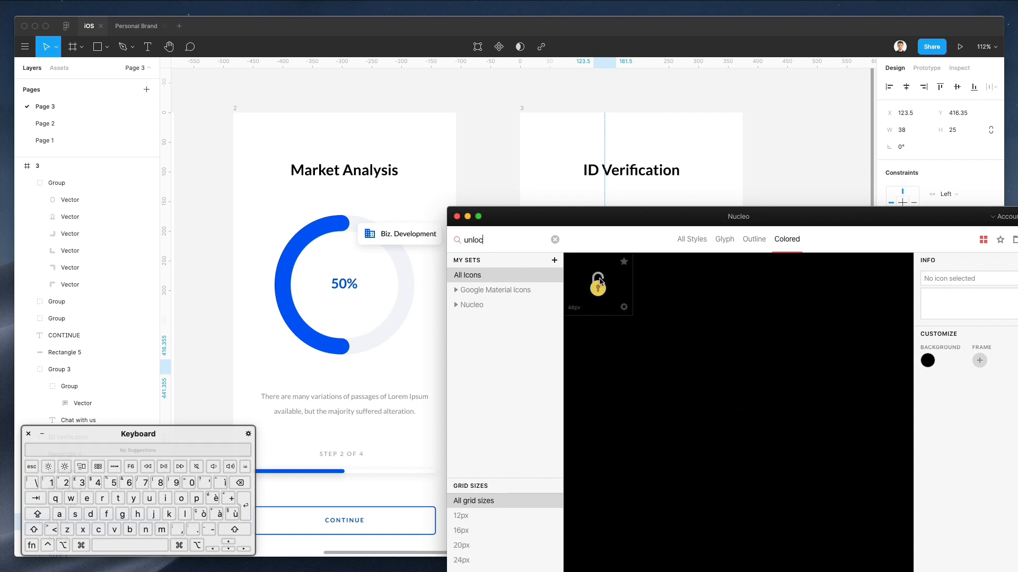
left_click_drag(643, 222, 907, 252)
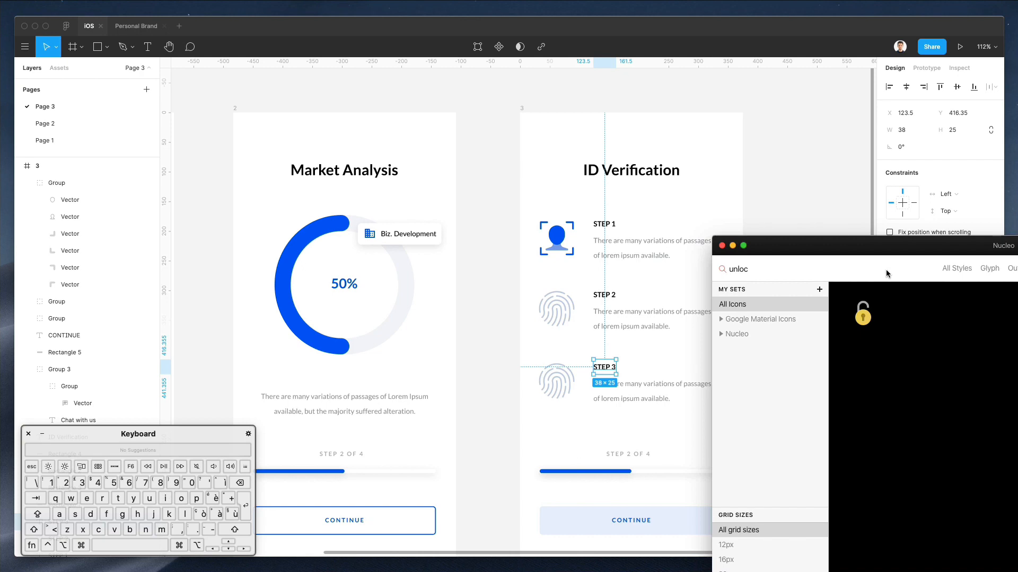
Place the open padlock icon from Nucleo beside "STEP 3" in the Figma screen and delete the duplicate fingerprint behind it
mouse_move(850, 319)
left_click_drag(870, 317, 568, 387)
key("super+shift+g")
left_click(572, 377)
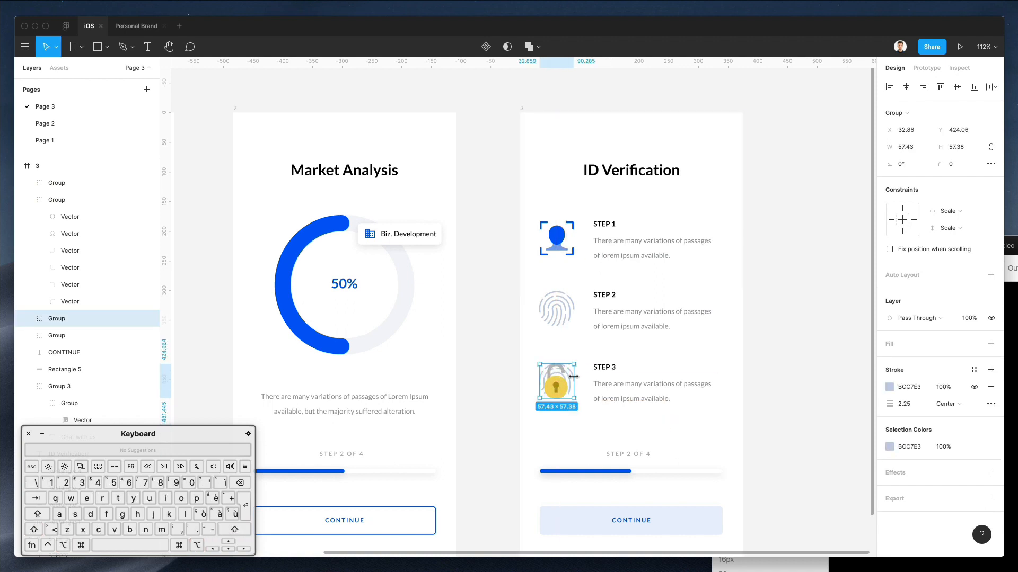
key("BackSpace")
left_click(560, 385)
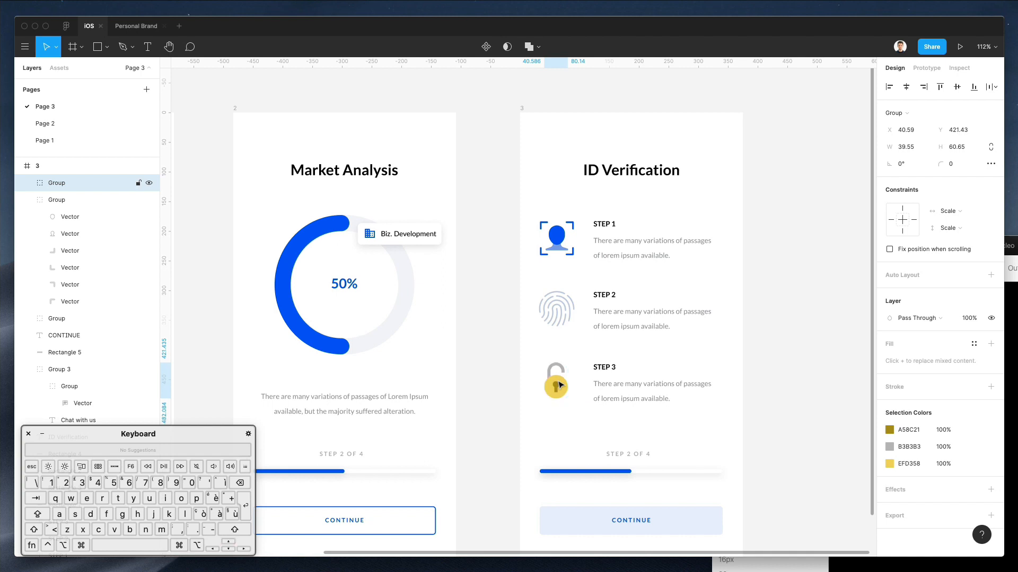
Nudge the fingerprint icon down to Y 303.24 and set its stroke colour to pink, FF6984
left_click(555, 317)
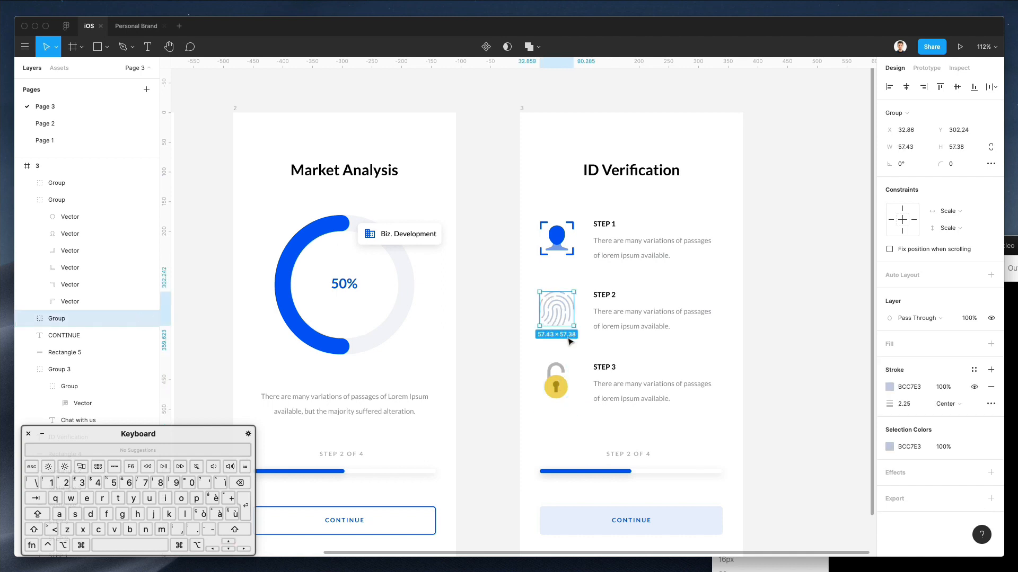
key("Down")
left_click(889, 387)
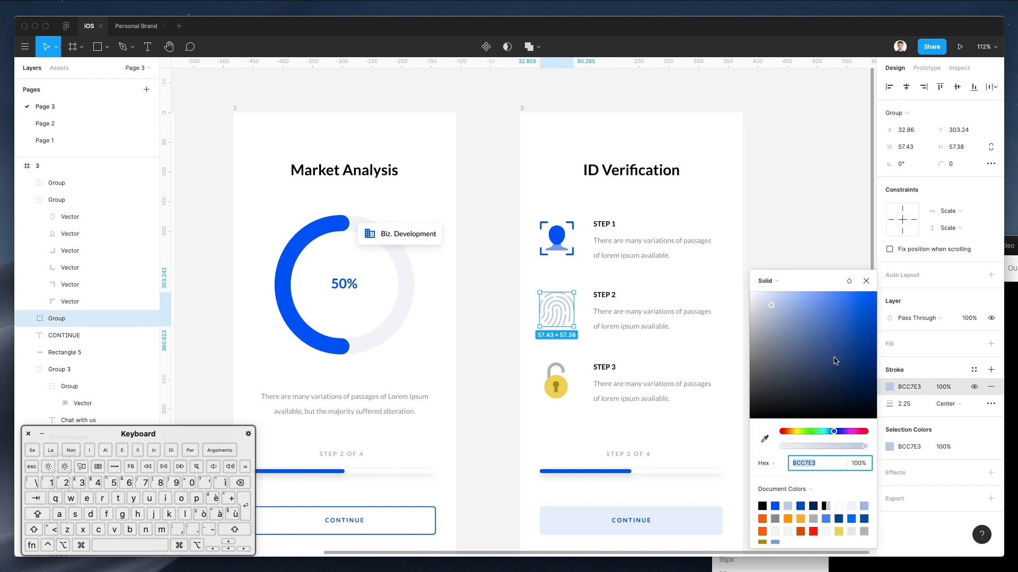
mouse_move(830, 433)
left_mouse_down()
mouse_move(789, 432)
mouse_move(853, 433)
left_mouse_up()
mouse_move(801, 338)
left_mouse_down()
mouse_move(833, 296)
mouse_move(817, 306)
mouse_move(824, 297)
left_mouse_up()
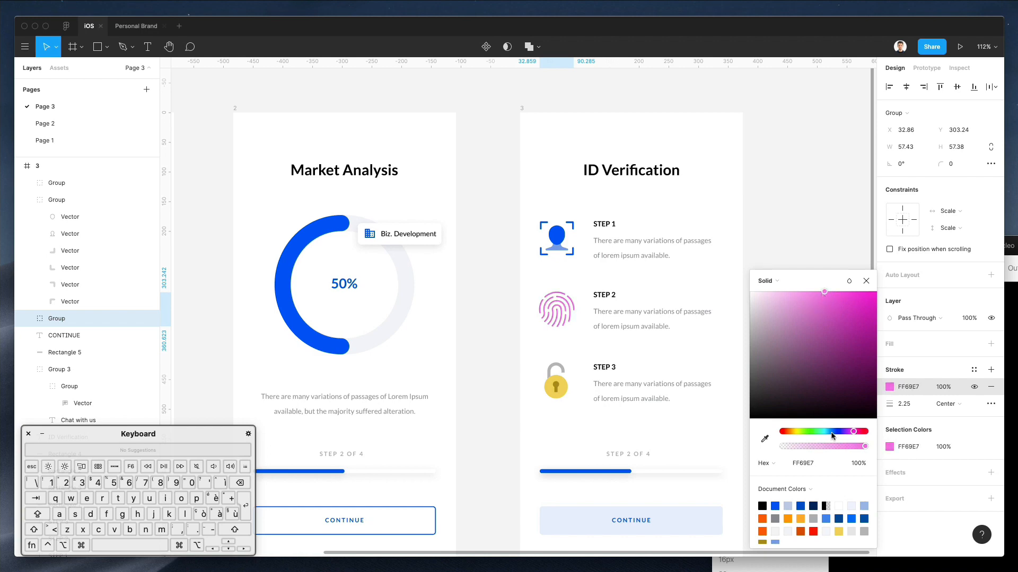
left_click_drag(855, 432, 861, 432)
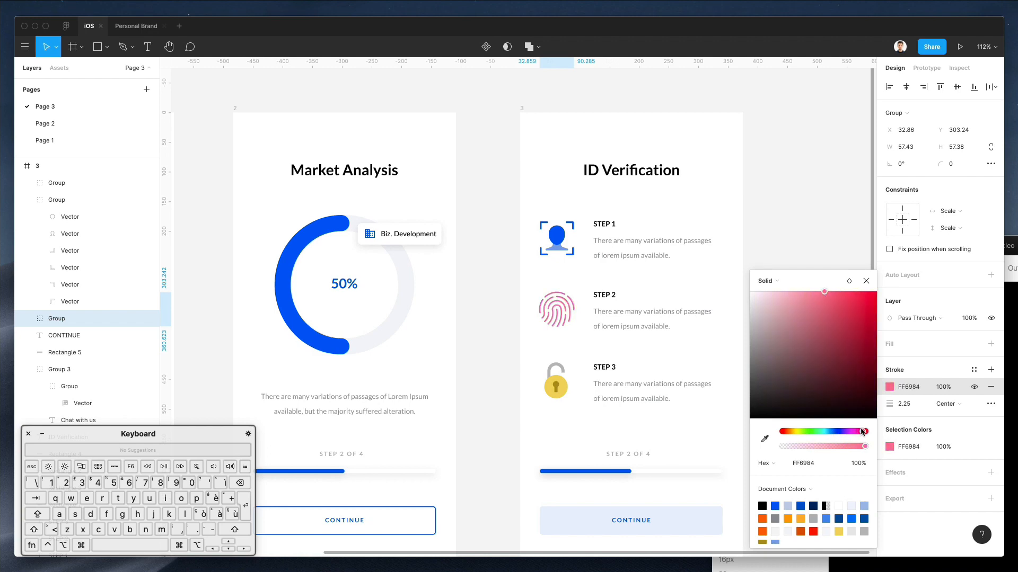
scroll(574, 310, "up", 5)
scroll(575, 309, "down", 6)
left_click(767, 254)
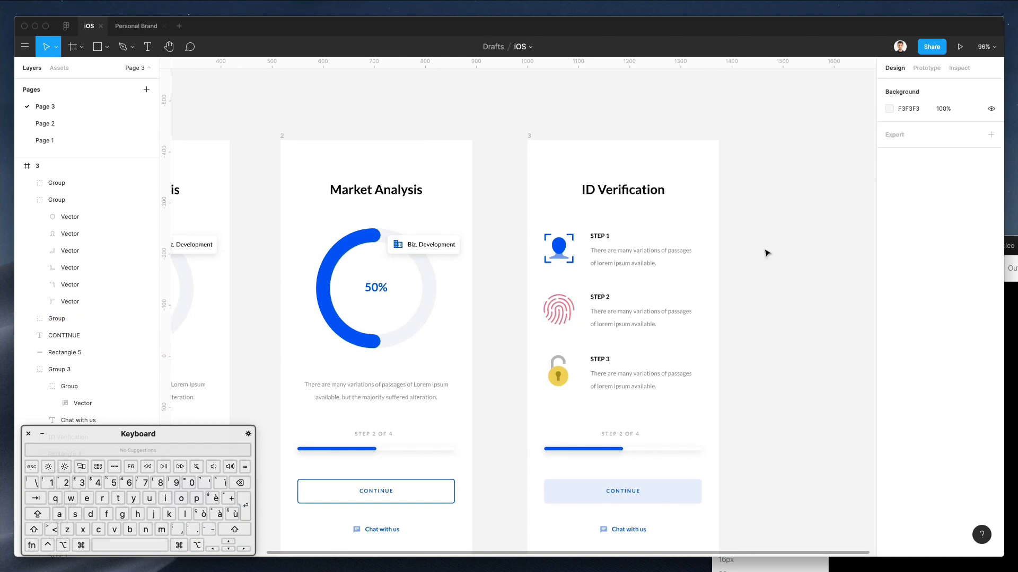
Move the fingerprint icon down to Y 305.24, and shift the padlock down slightly and enlarge it to about 40 × 62
scroll(767, 254, "down", 2)
left_click(554, 280)
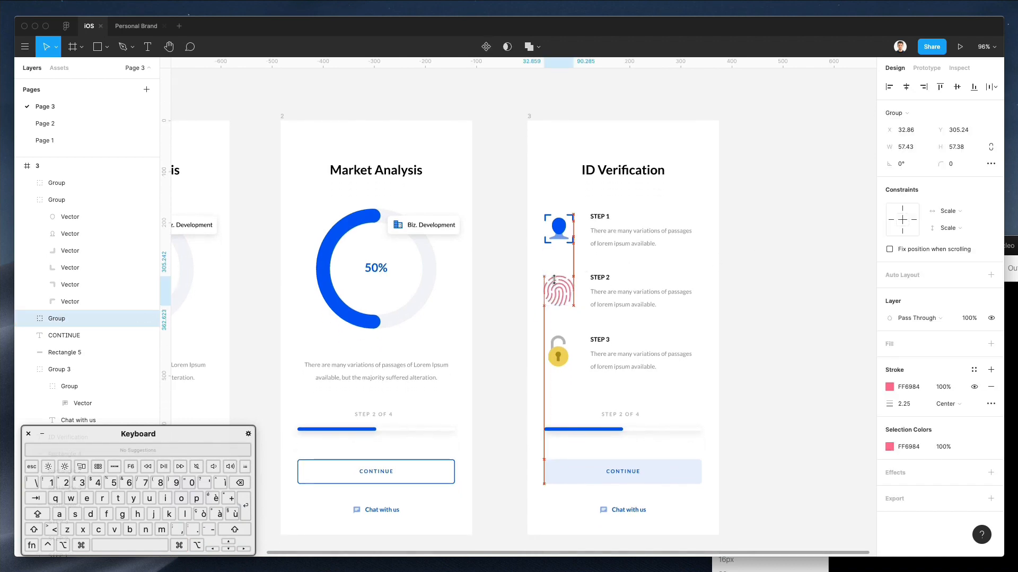
left_click(739, 279)
left_click(570, 358)
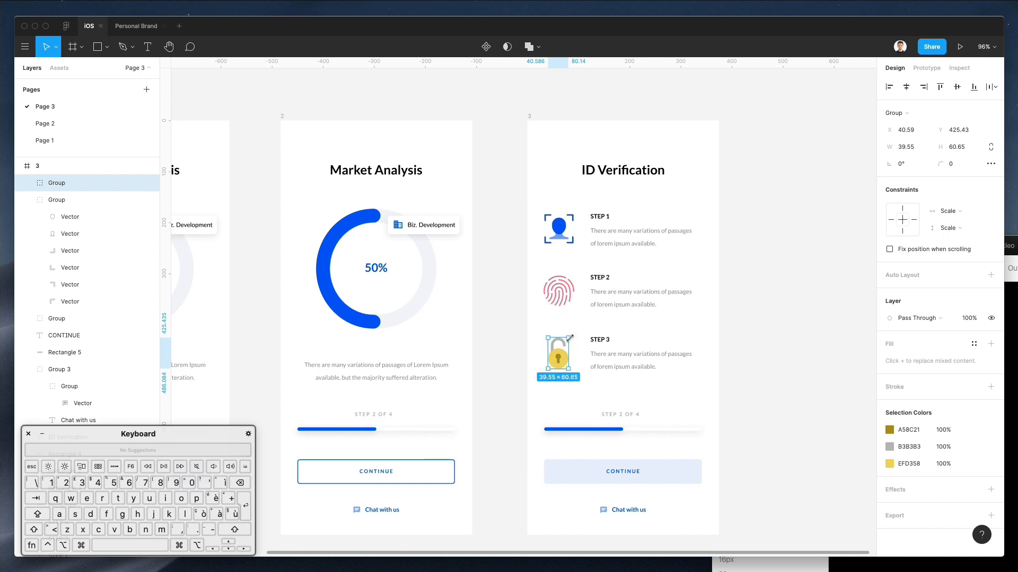
left_click_drag(568, 338, 568, 337)
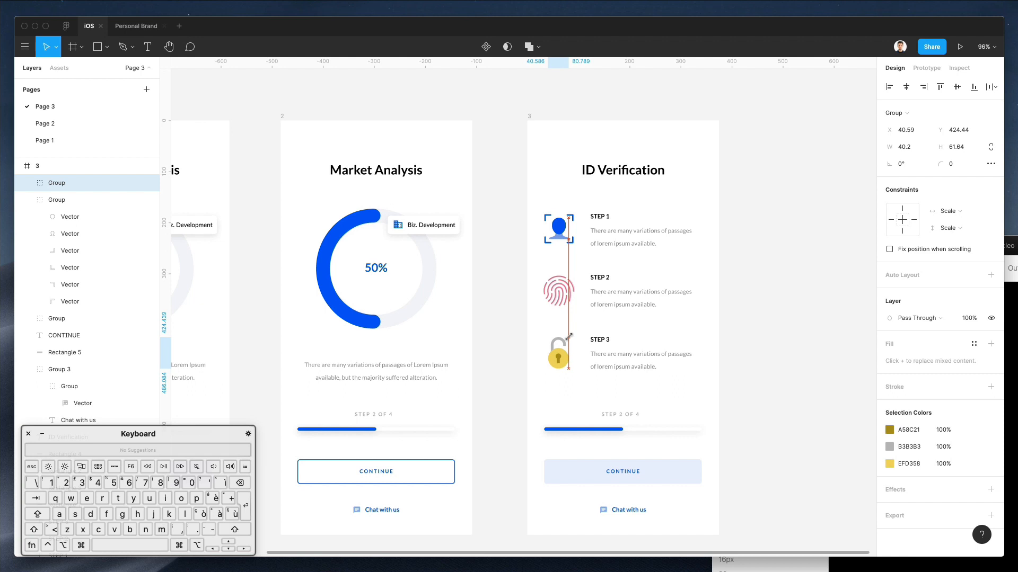
Nudge the three step icons 2 px right with their horizontal centres aligned, and move all step labels and descriptions to X 121.5
left_click_drag(539, 206, 585, 374)
key("Right")
key("Right")
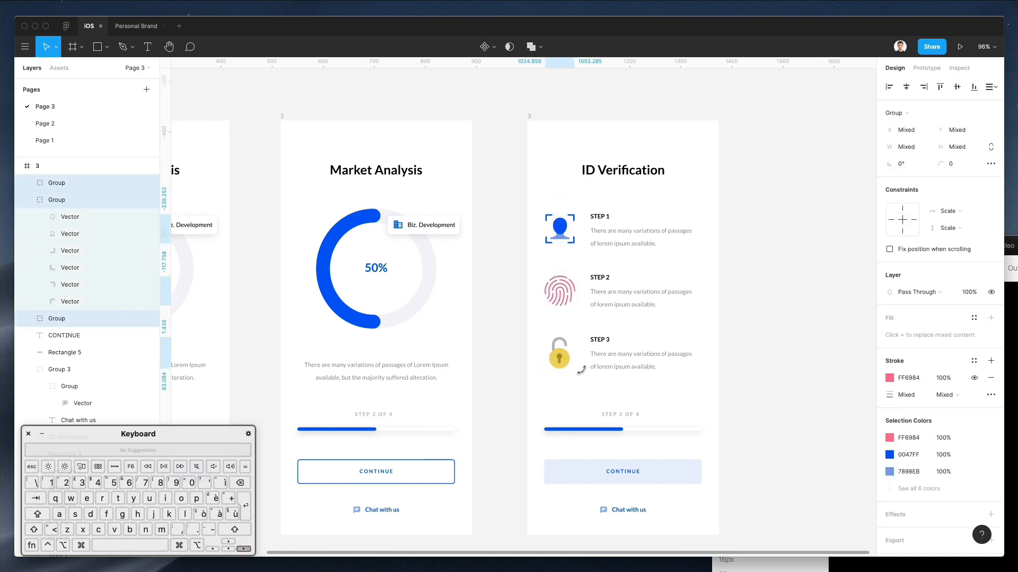
left_click(906, 88)
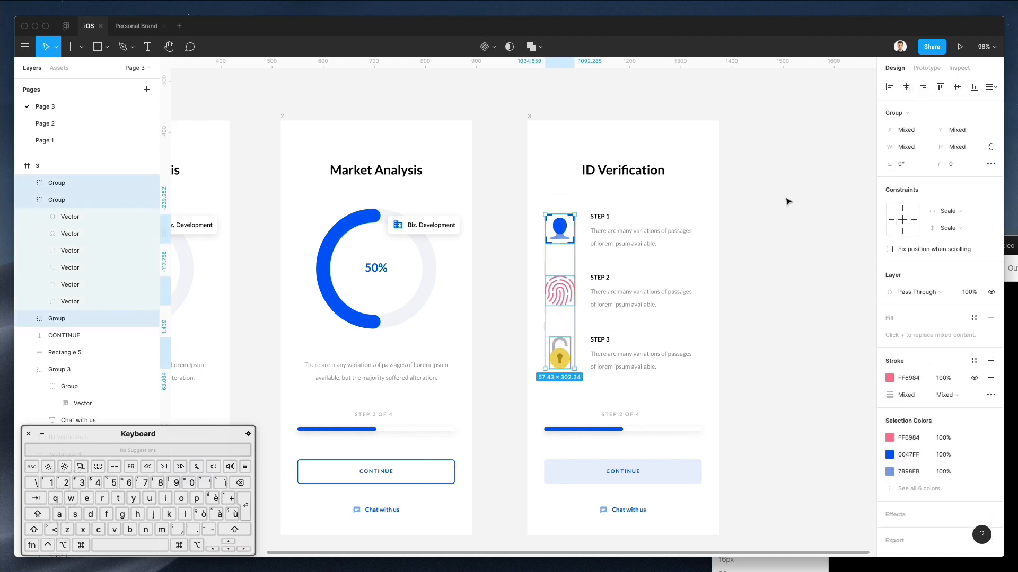
left_click_drag(600, 207, 661, 371)
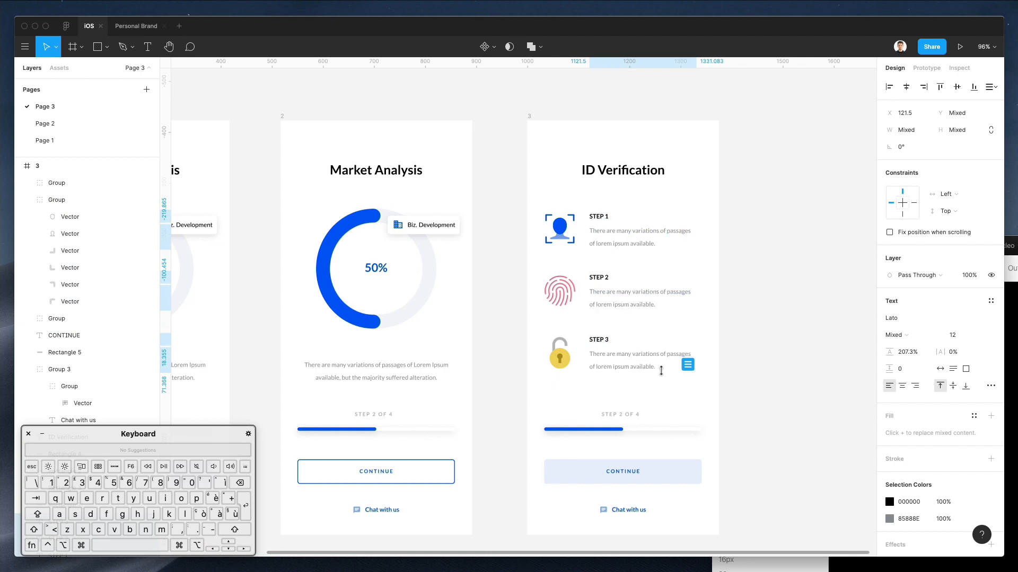
left_click(729, 332)
Shorten the "STEP 2" description to "There are many variations of passages of lorem."
left_click(613, 304)
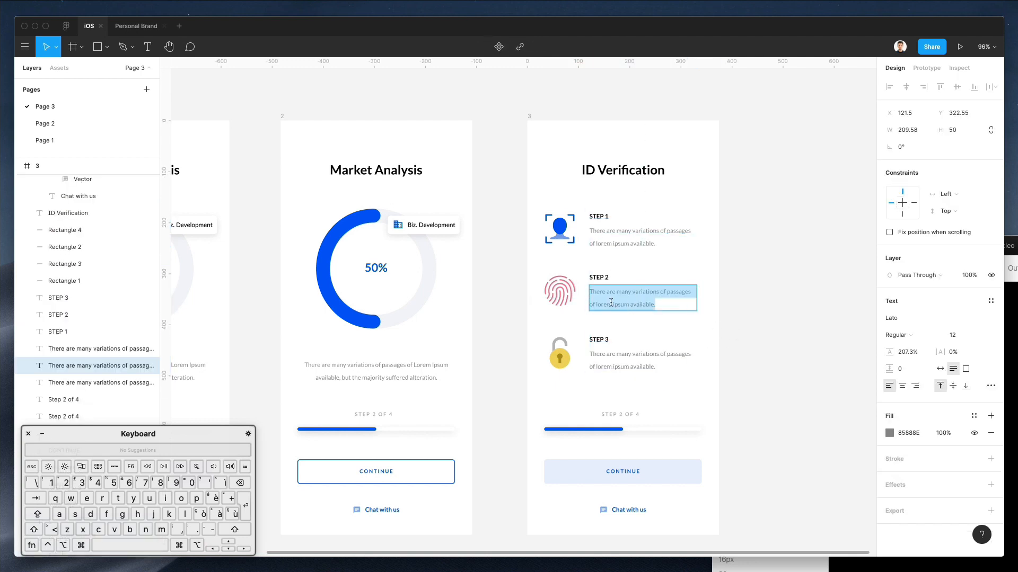
left_click_drag(610, 304, 738, 316)
key("BackSpace")
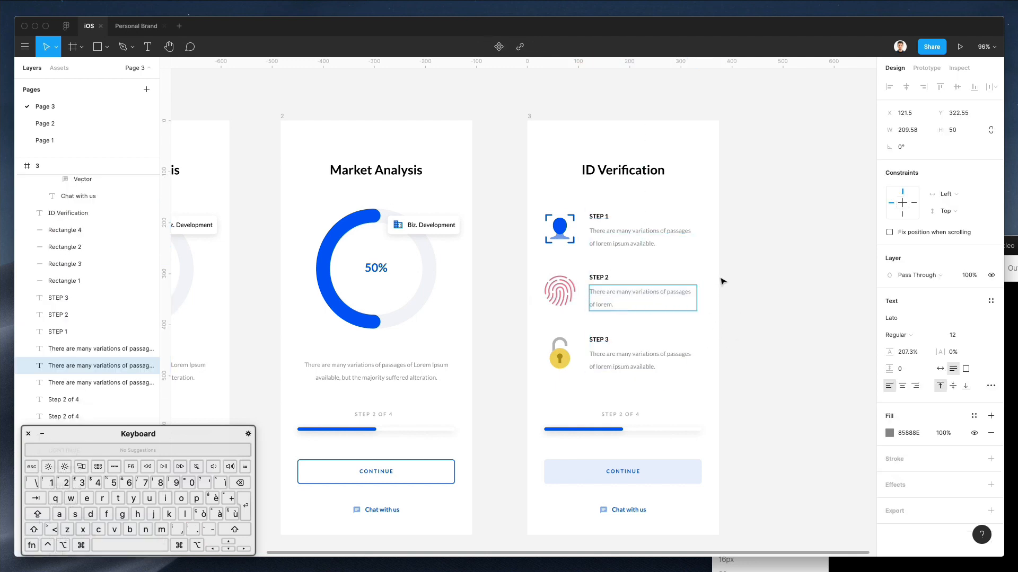
Replace the "STEP 1" description on the third screen with "This is the very first step which you'll want to do in this app."
double_click(628, 243)
left_click_drag(591, 243, 682, 248)
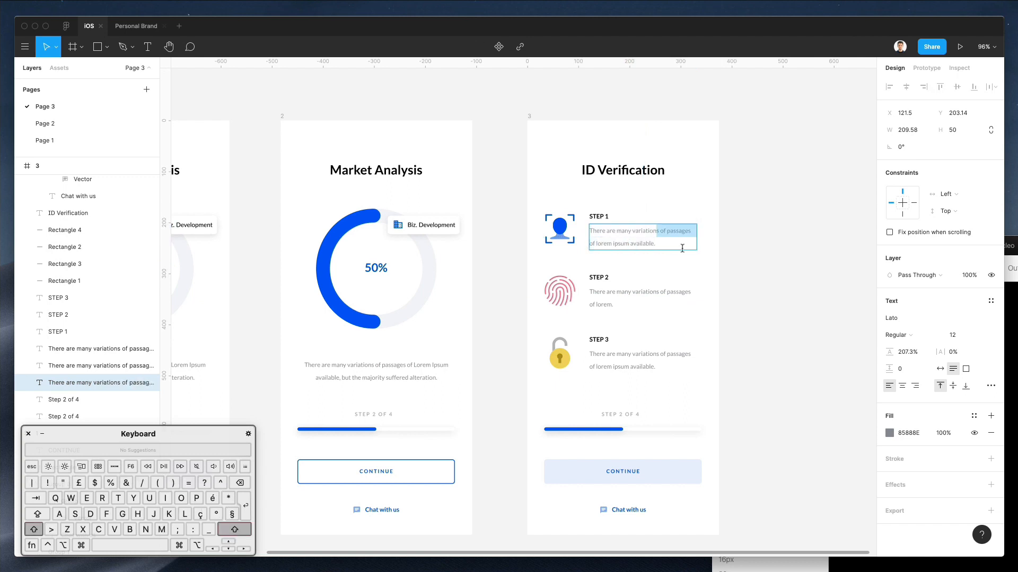
key("shift+Up")
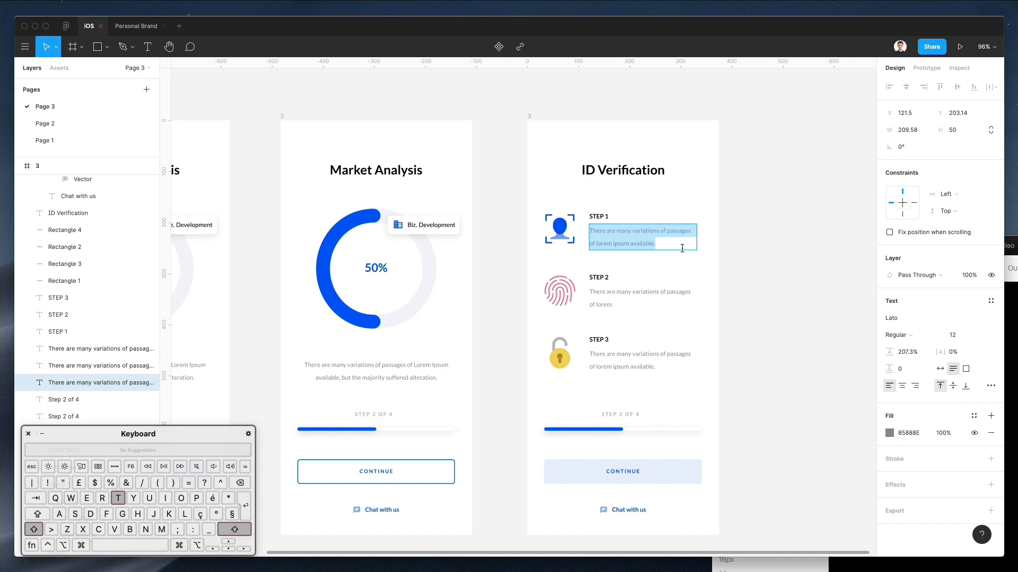
type("This is the very first step")
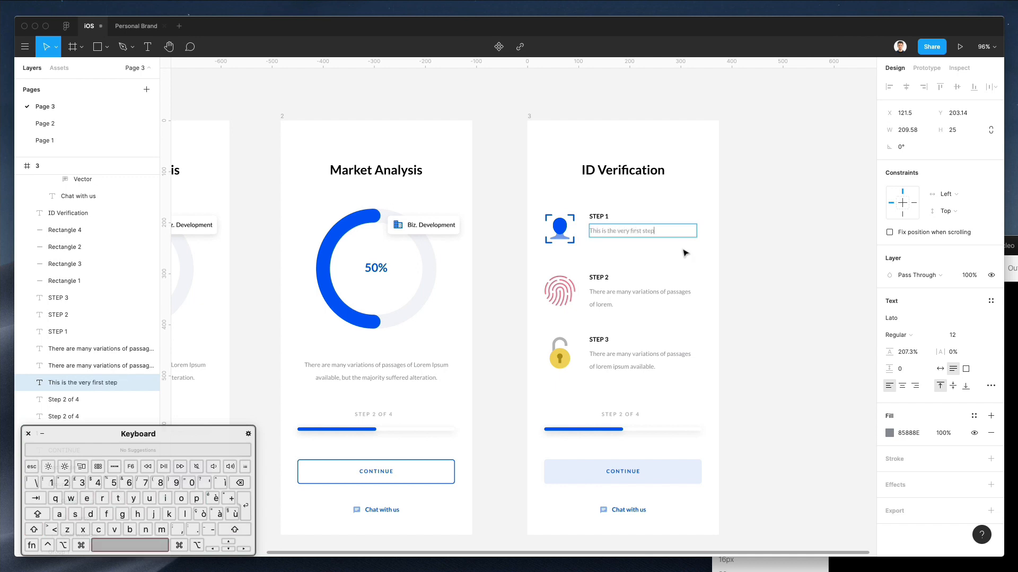
type(" which you'll want to")
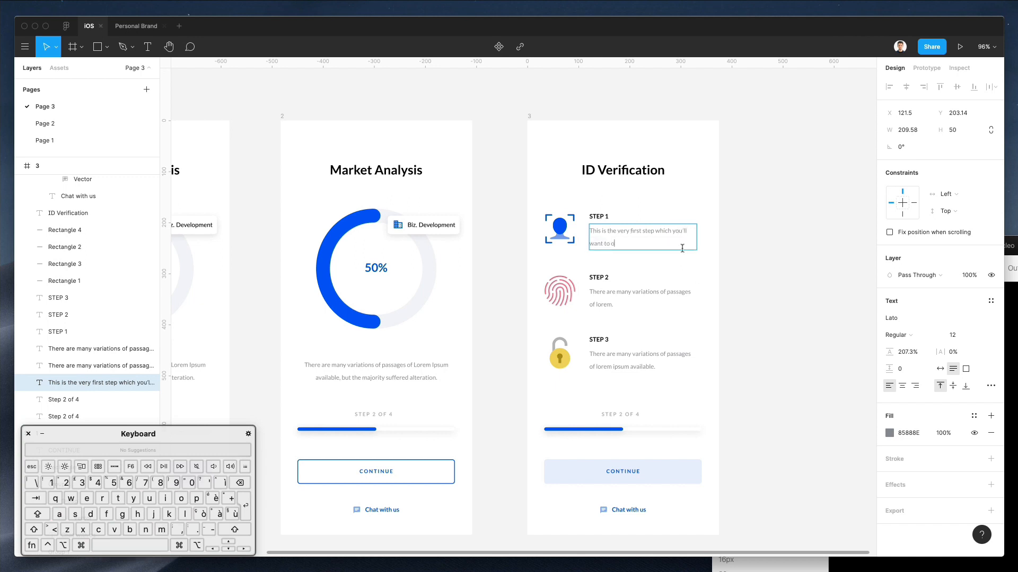
type(" do in")
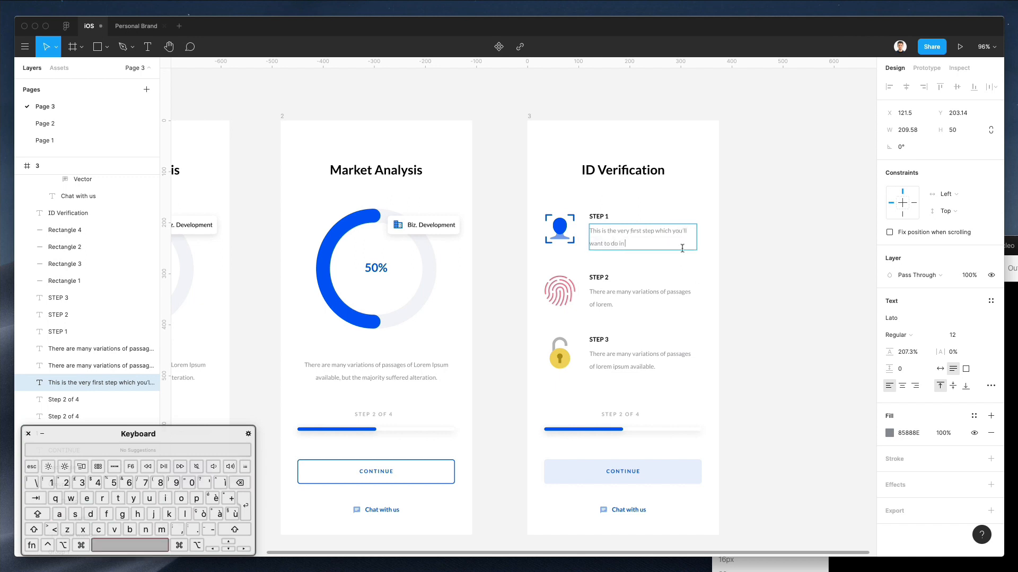
type(" this app.")
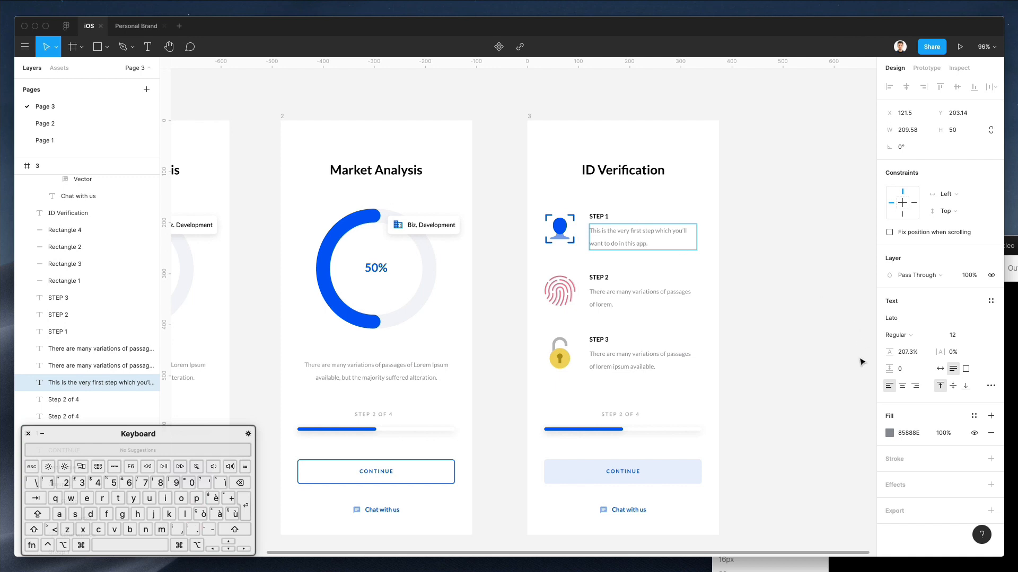
Lengthen the third screen's blue progress bar to about three quarters of its track and change the counter above to "Step 3 of 4"
left_click(761, 390)
left_click(619, 428)
left_click_drag(623, 427, 662, 429)
left_click(679, 405)
double_click(620, 413)
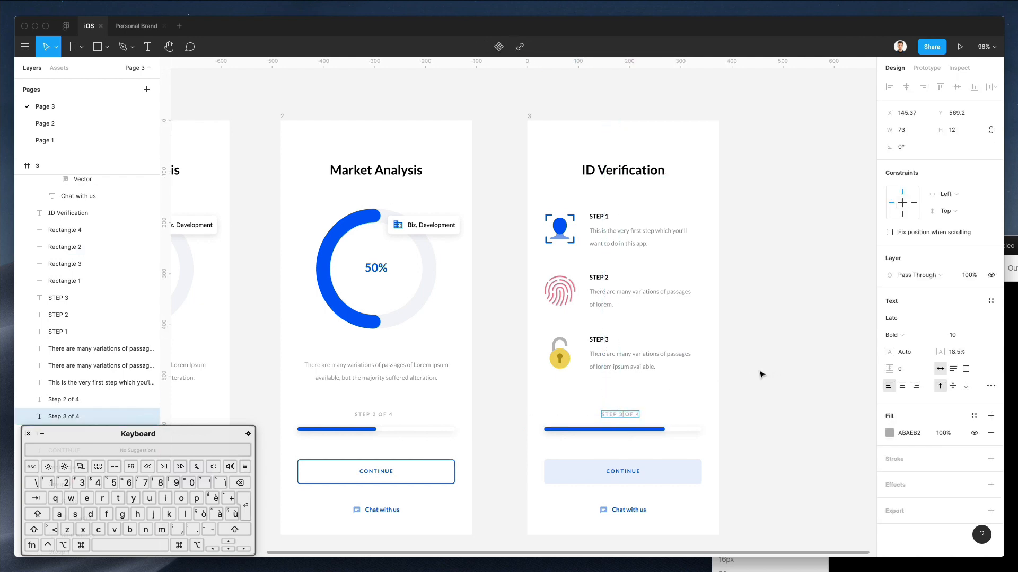
left_click(725, 386)
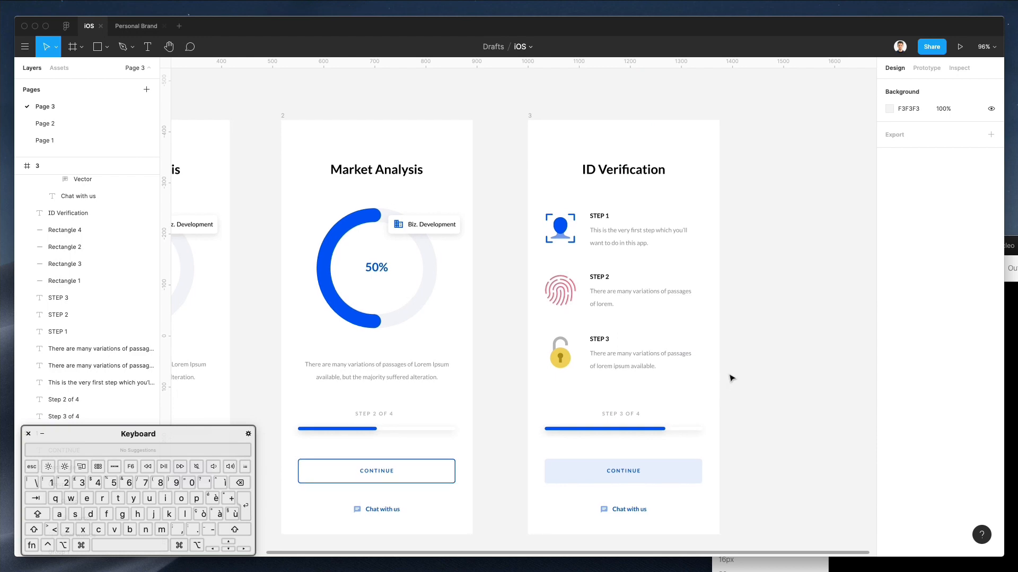
Shift the step rows down slightly on the ID Verification screen, moving the STEP 2 and STEP 3 rows 4 px further
scroll(731, 378, "down", 2)
scroll(732, 378, "down", 3, "super")
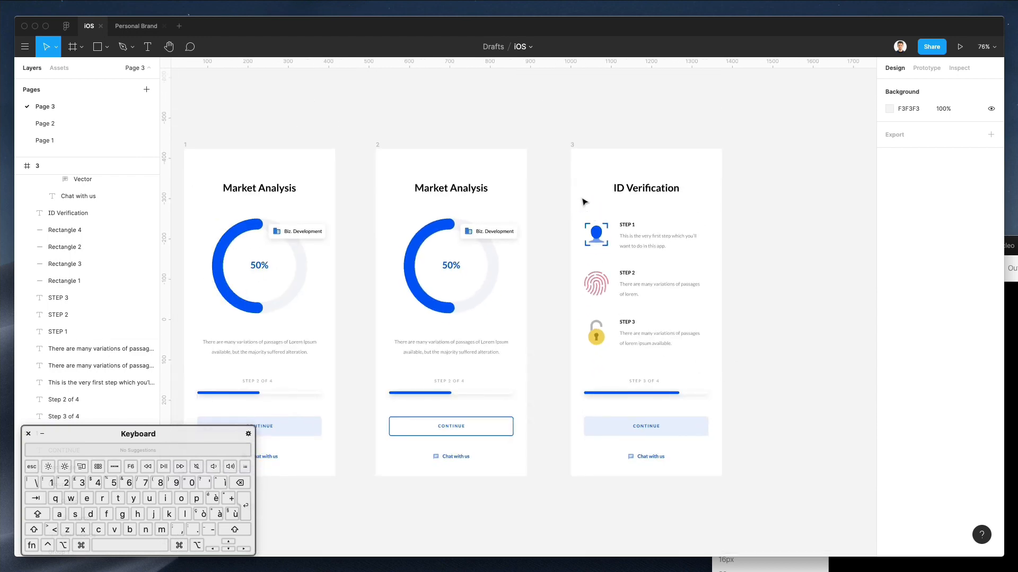
left_click_drag(574, 210, 574, 284)
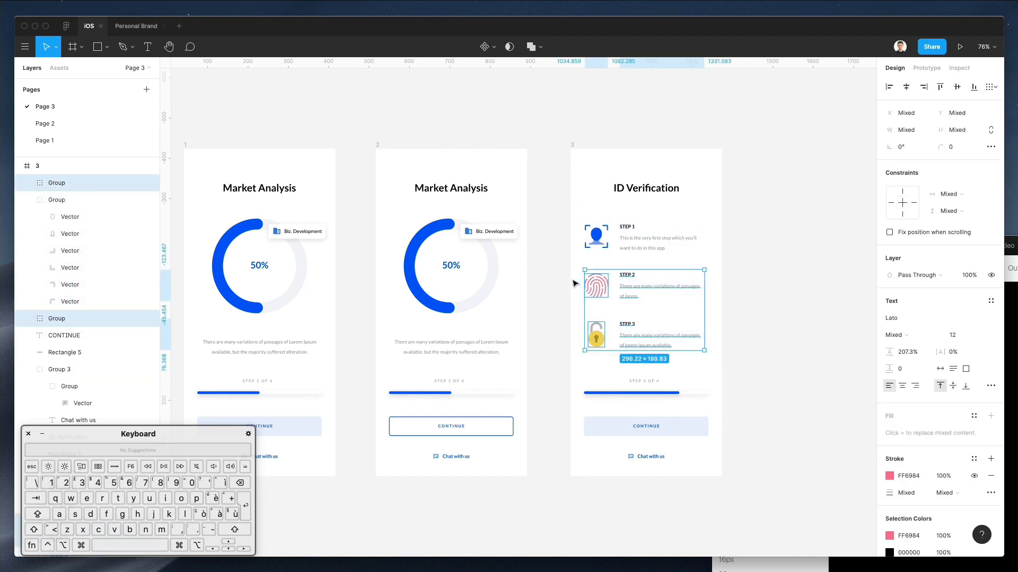
key("Down")
key("Down")
key("Down")
key("Down")
key("Down")
key("Down")
key("Up")
key("Up")
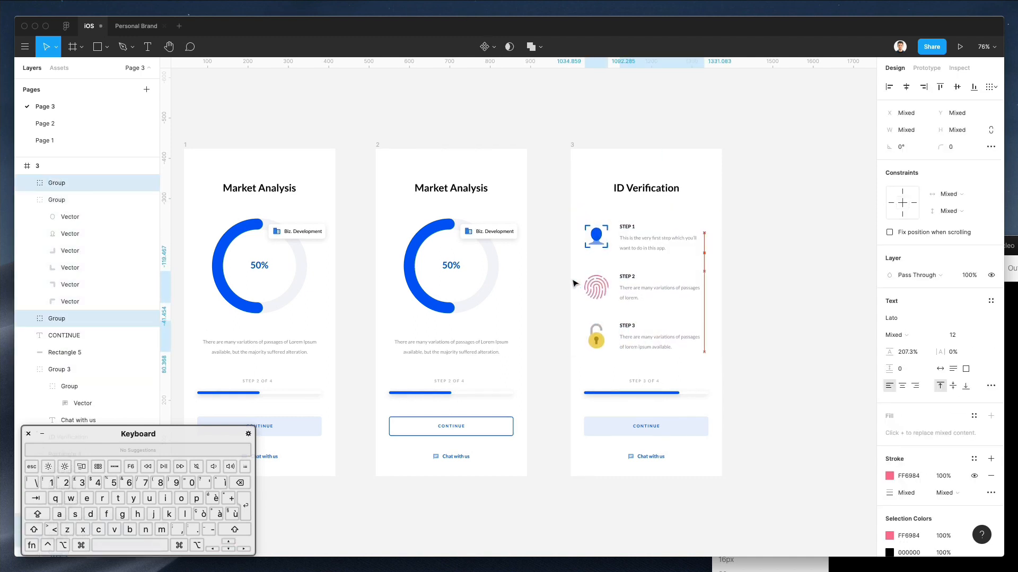
left_click(762, 346)
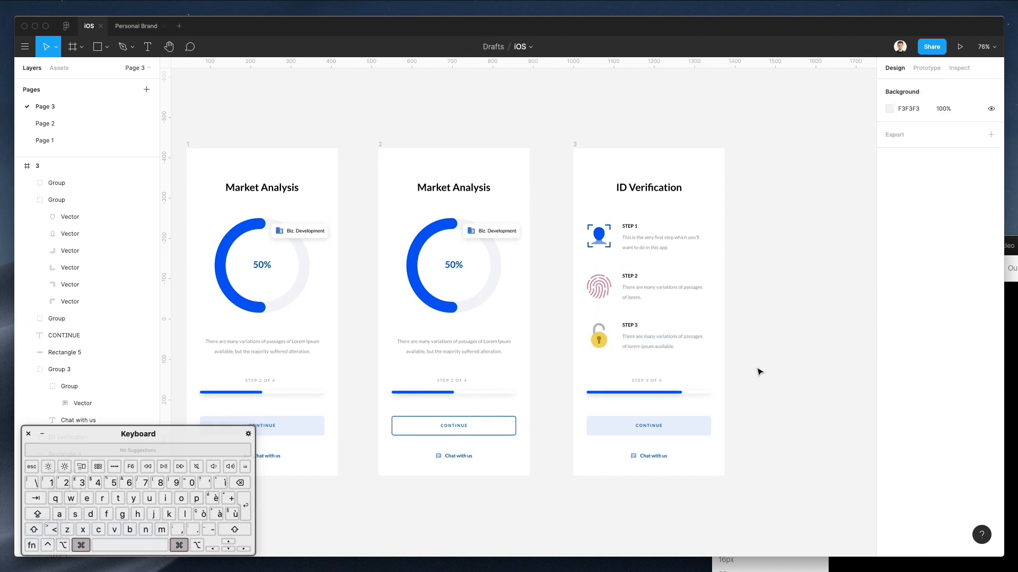
Duplicate the third ID Verification frame to its right in line with the others, at X 1475, Y -423
scroll(755, 376, "down", 3)
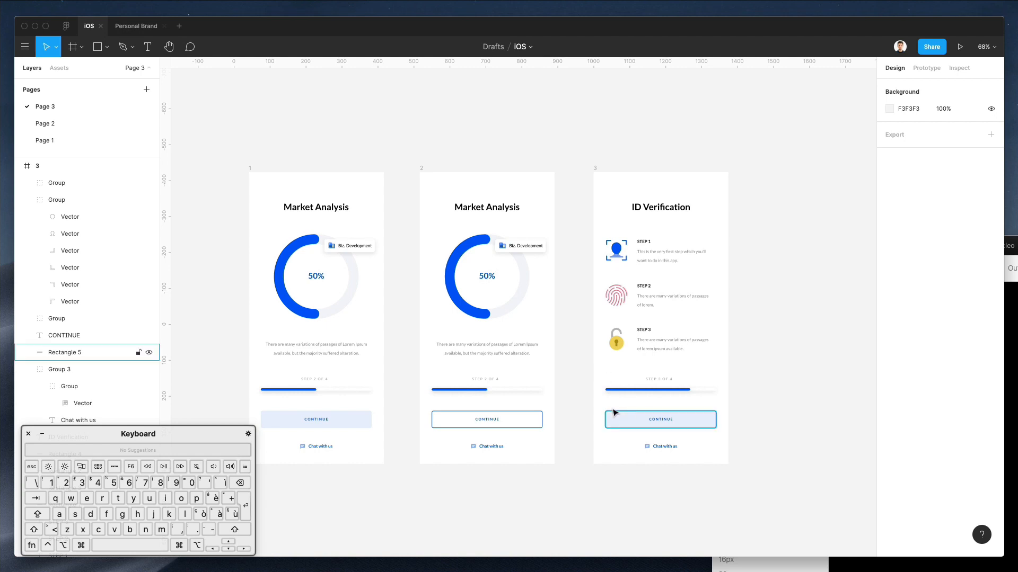
scroll(676, 336, "down", 1)
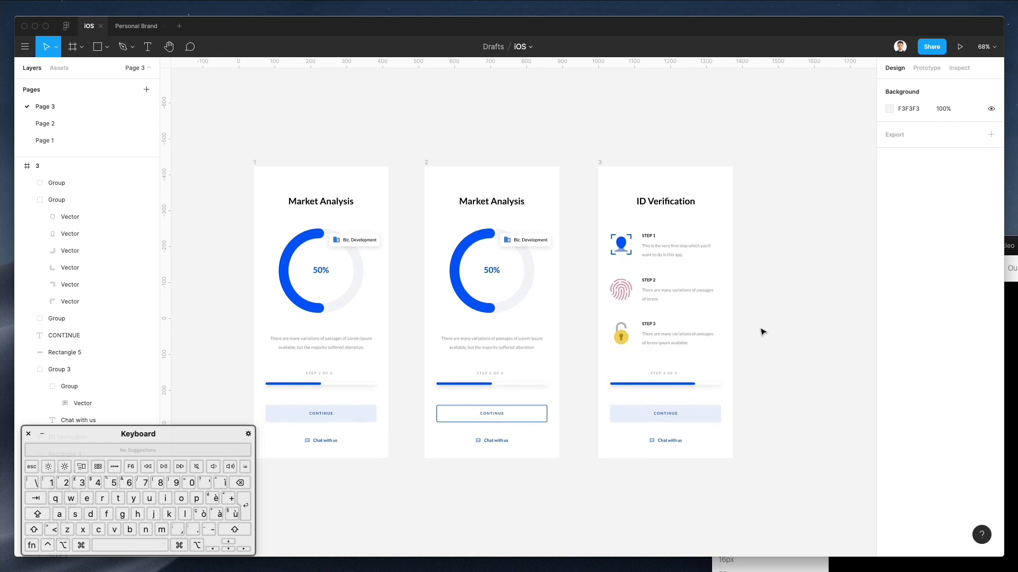
scroll(673, 410, "right", 2)
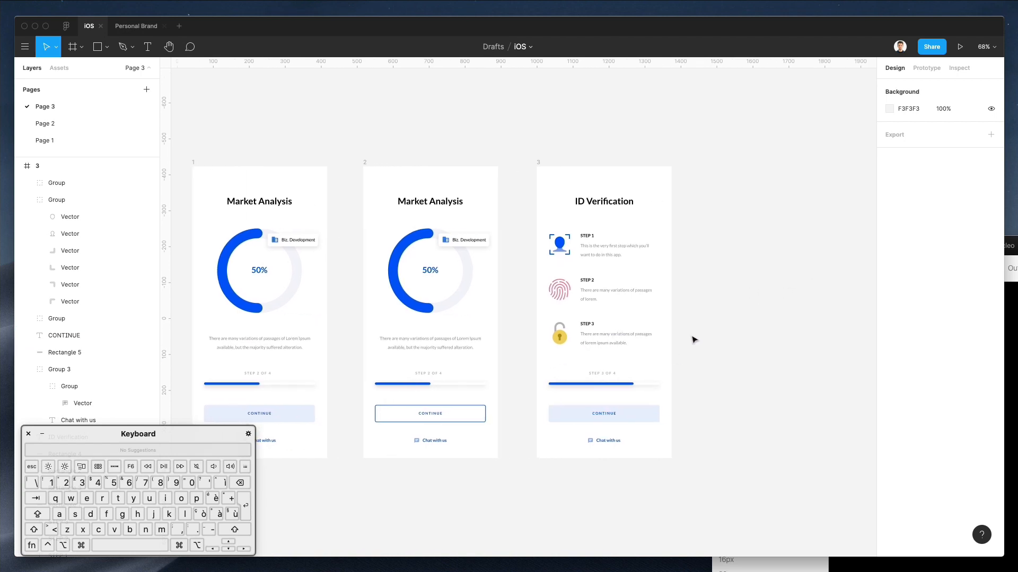
scroll(694, 339, "down", 3)
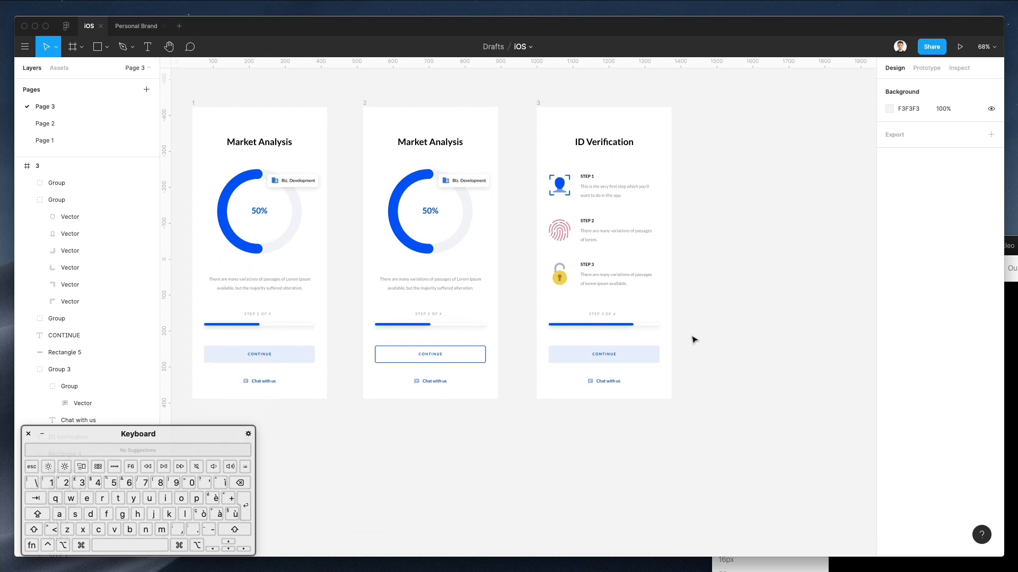
scroll(687, 335, "left", 2)
scroll(686, 333, "up", 2)
scroll(686, 332, "right", 1)
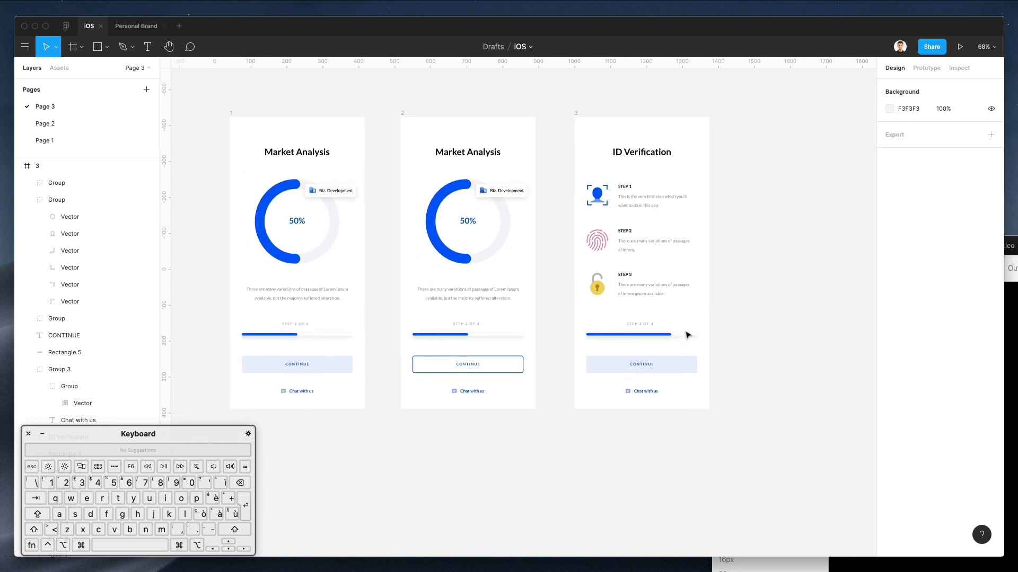
left_click(577, 146)
left_click_drag(595, 168, 769, 171, "alt+shift")
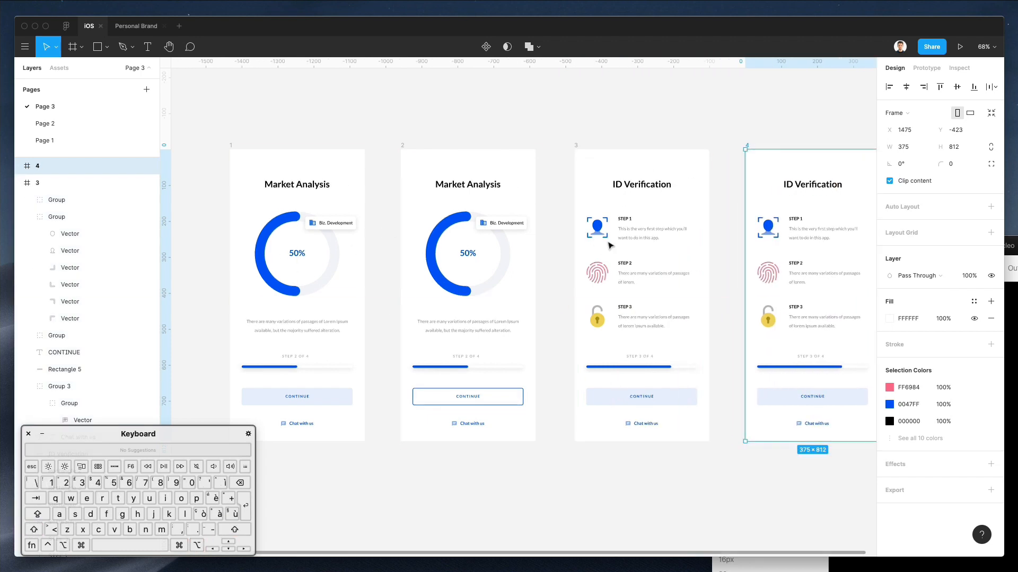
scroll(657, 133, "right", 5)
left_click(648, 130)
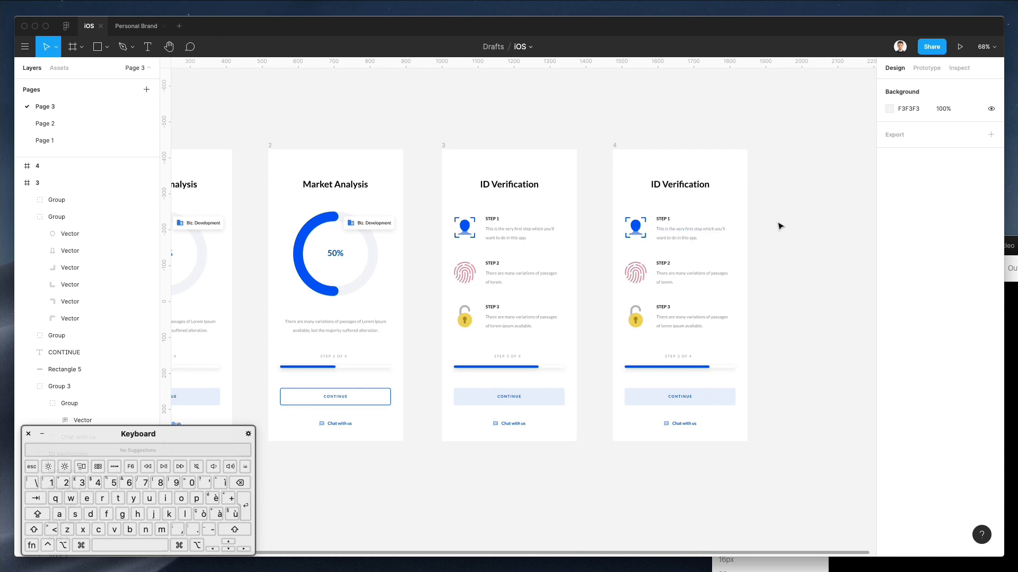
Delete the three step icons, the progress counter, the progress bar and the CONTINUE label from frame 4
scroll(757, 225, "right", 3)
scroll(683, 283, "down", 3)
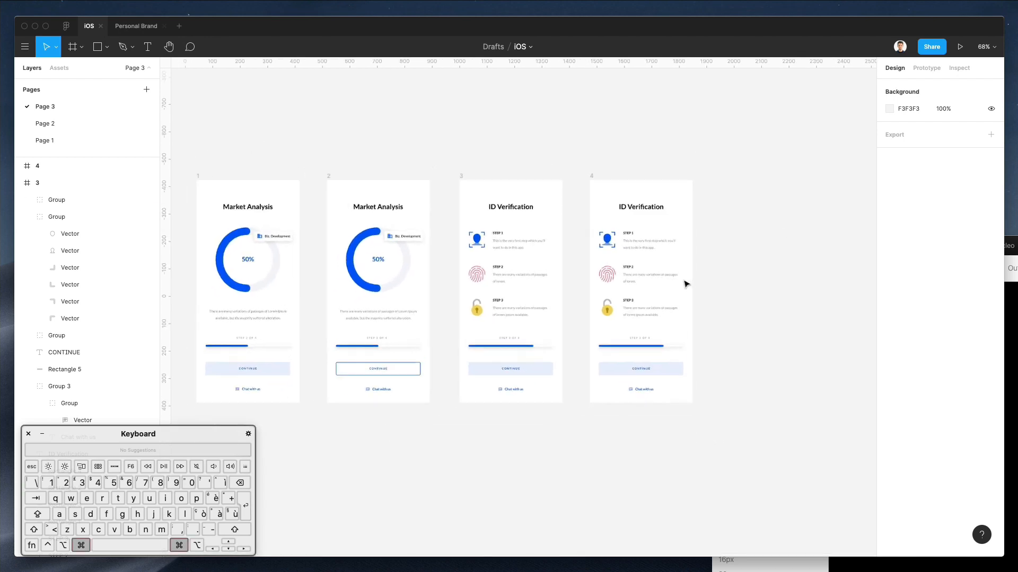
scroll(686, 285, "up", 6)
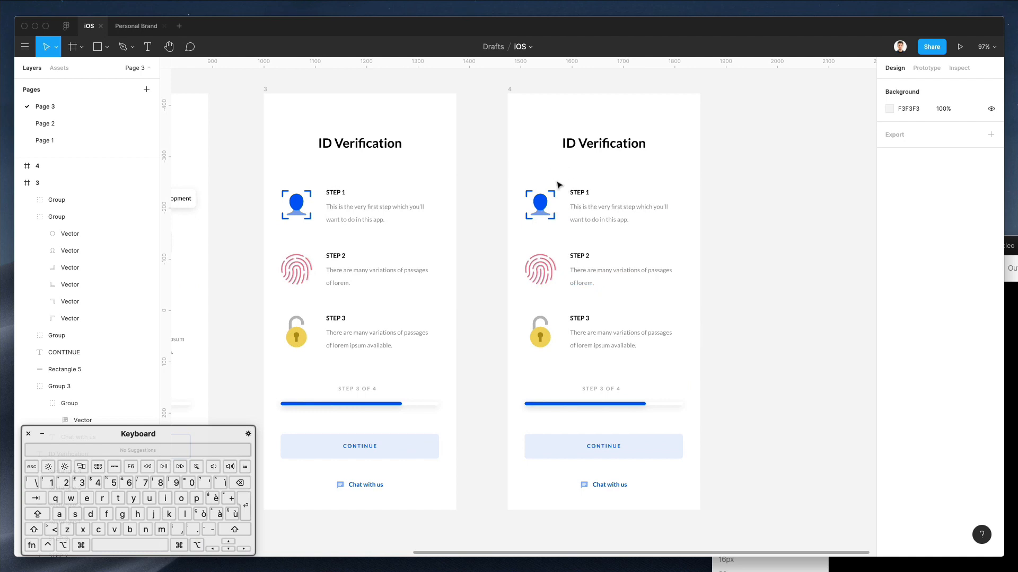
left_click_drag(506, 191, 554, 386)
key("Delete")
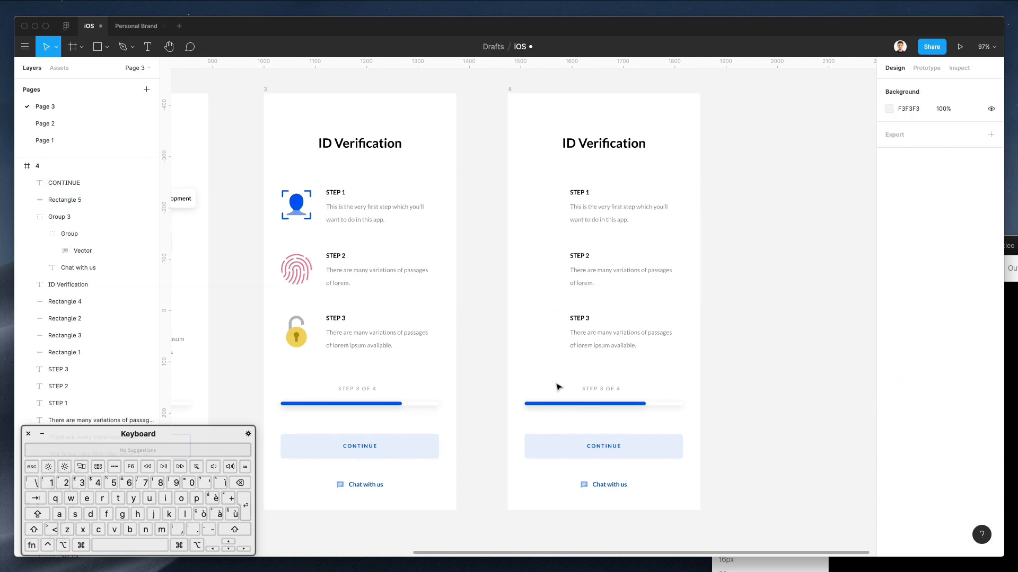
left_click_drag(488, 371, 663, 467)
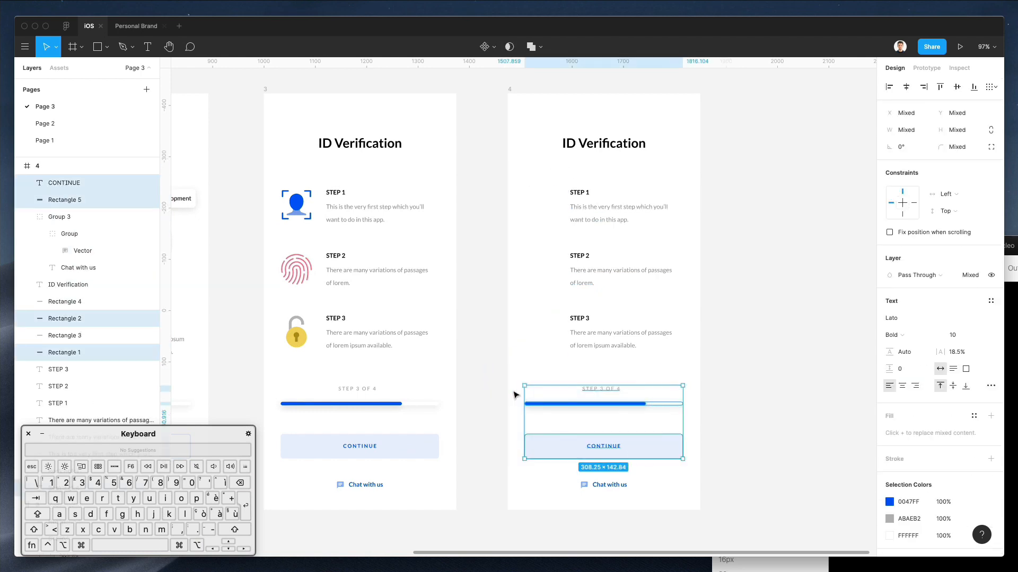
left_click_drag(508, 377, 688, 422)
key("Delete")
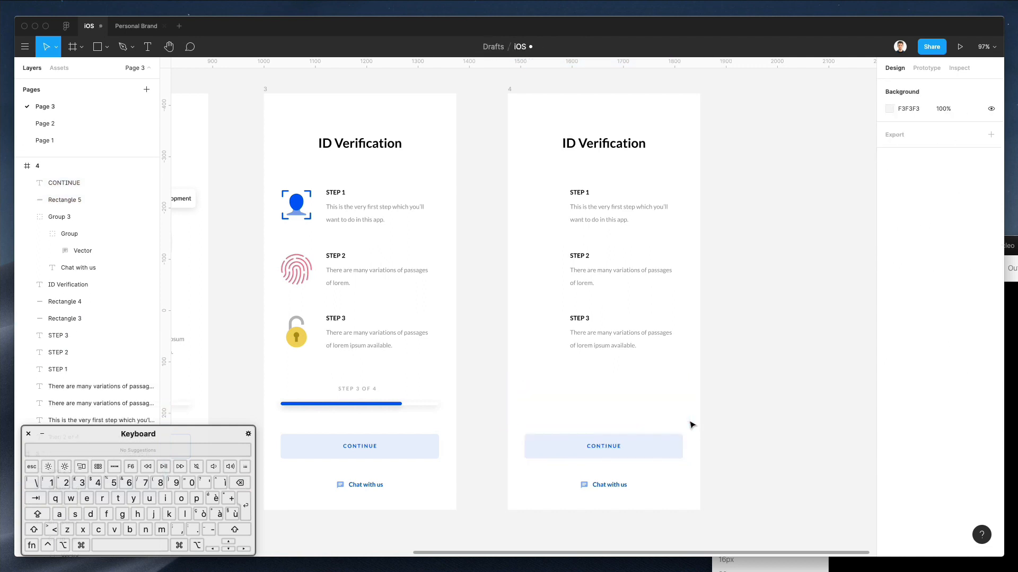
left_click(604, 446)
key("Delete")
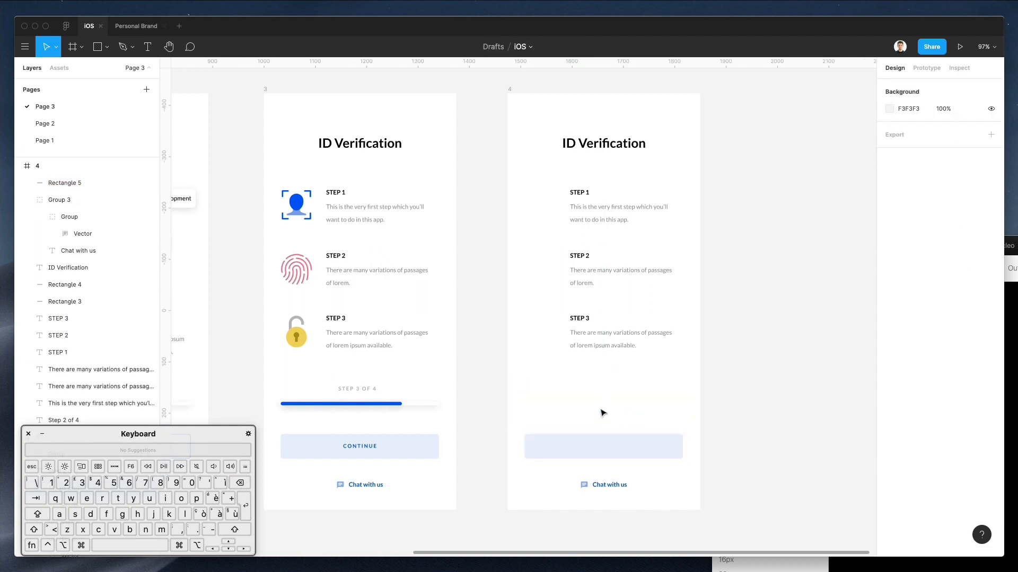
Stretch frame 4's pale blue button rectangle upward into a card of 308.25 × 526.52
left_click(615, 449)
left_click_drag(603, 434, 622, 188)
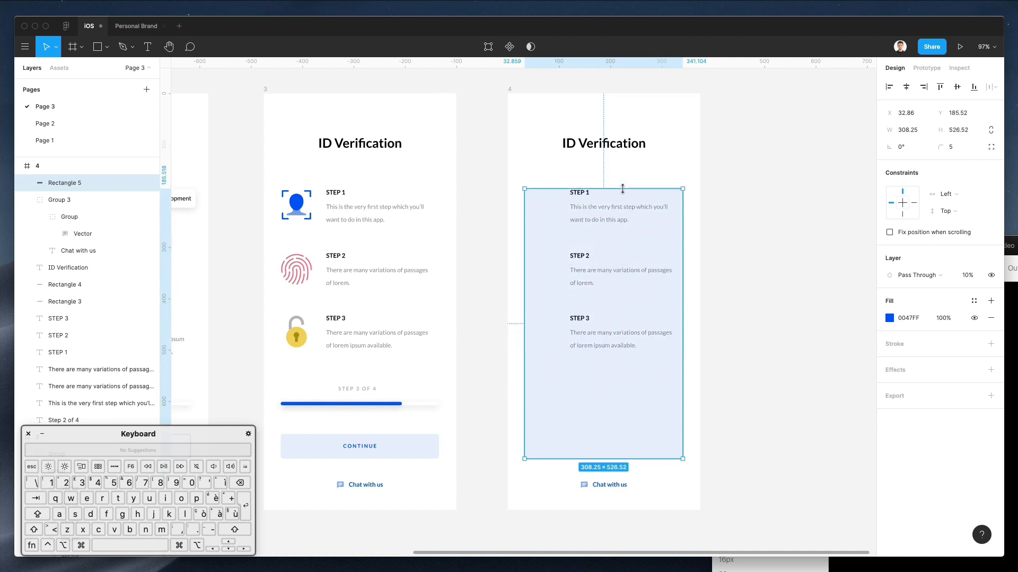
left_click(706, 176)
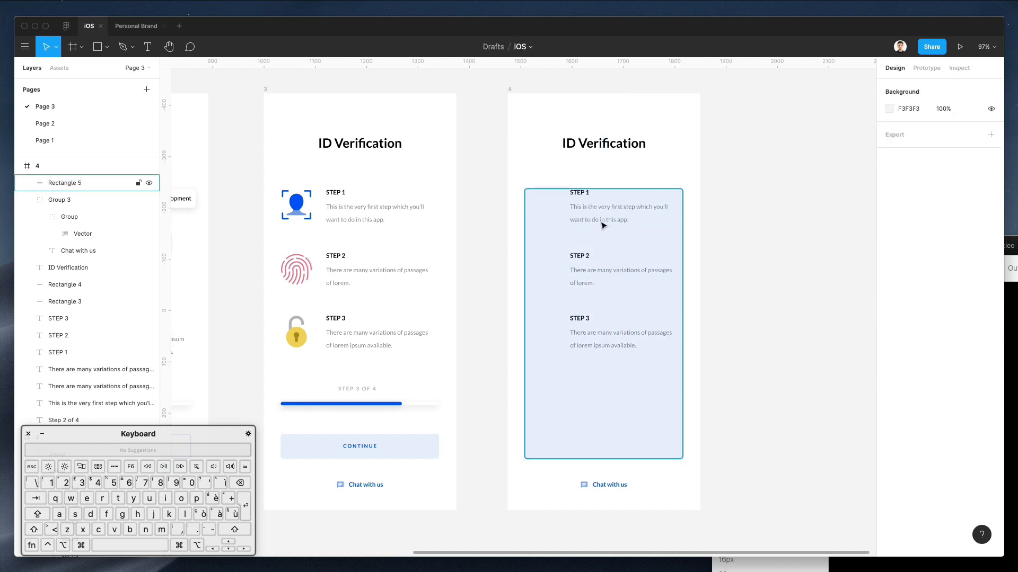
Delete the STEP 2 and STEP 3 labels and all three descriptions from frame 4, keeping the STEP 1 label
left_click_drag(724, 212, 575, 403)
left_click_drag(724, 354, 674, 404)
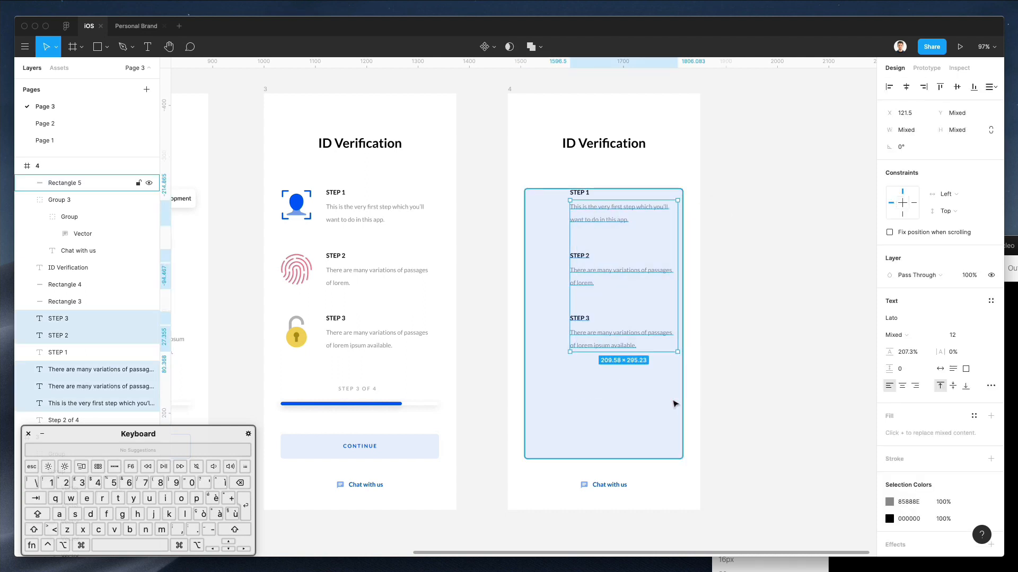
key("BackSpace")
Send the large card rectangle behind every other layer in frame 4
left_click(568, 190, "super")
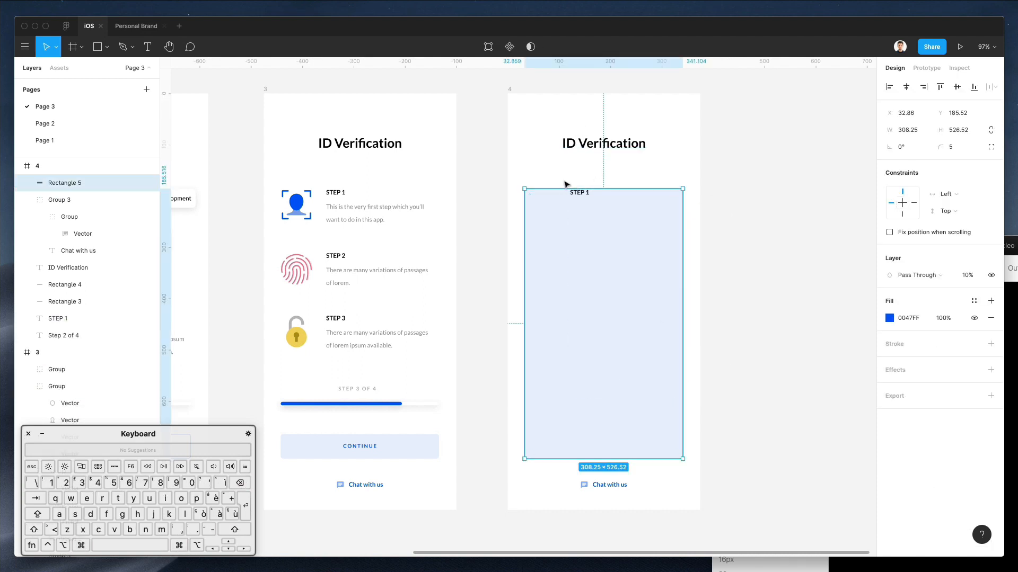
key("super+alt+Down")
key("super+alt+Down")
key("super+alt+Down")
key("super+alt+Down")
key("super+alt+Down")
key("super+alt+Down")
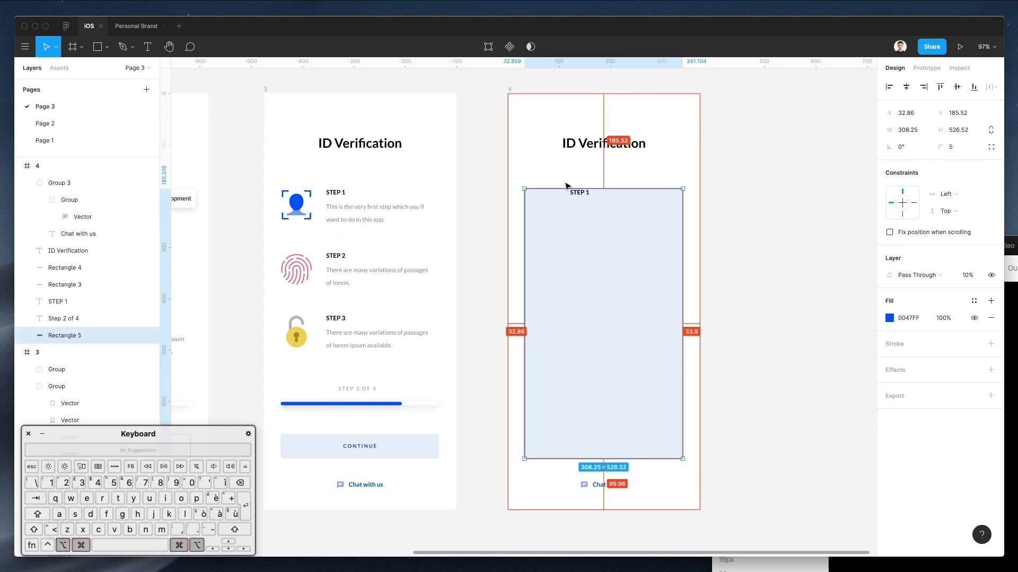
left_click(700, 175)
Move the "STEP 1" label inside the card's upper-left corner, at about X 61.8, Y 211.1
left_click_drag(579, 192, 552, 217)
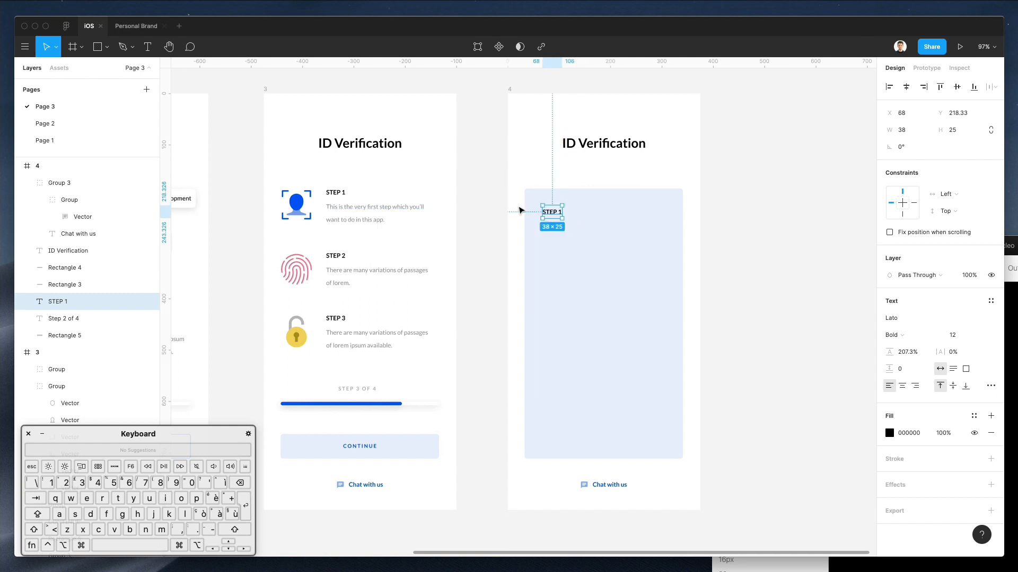
key("Return")
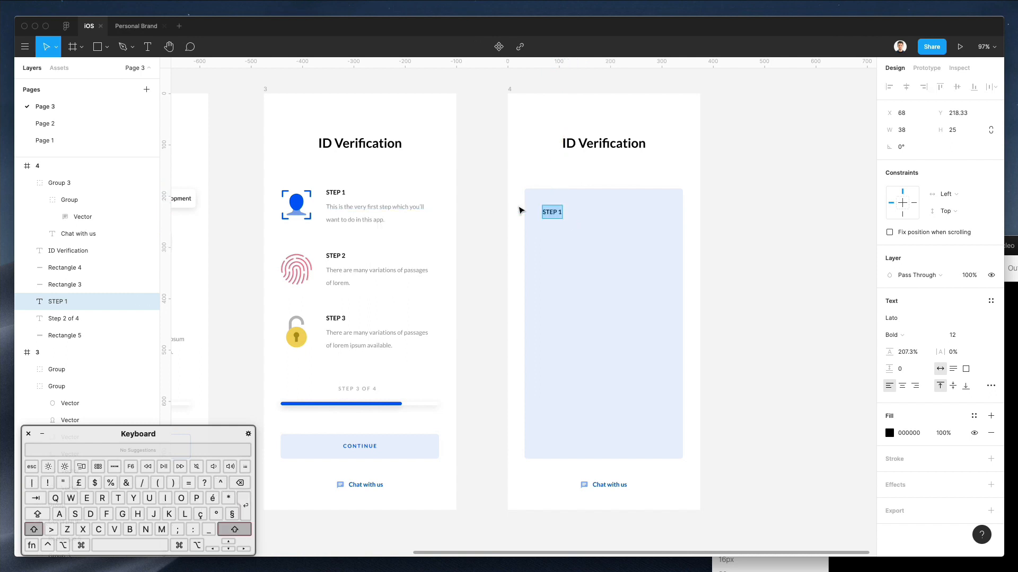
key("Escape")
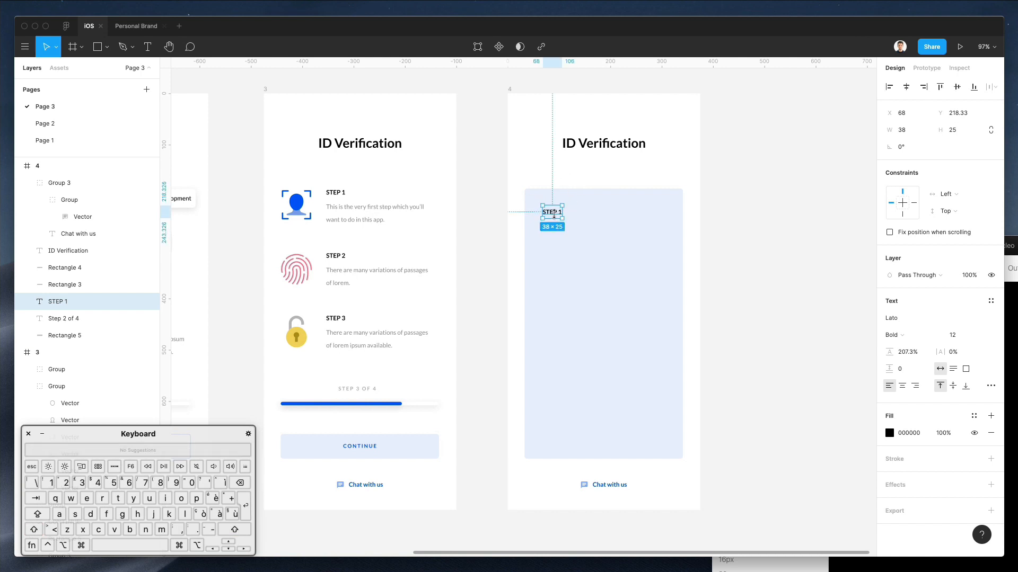
Set the card's opacity to 100% and the "STEP 1" label's fill to white, FFFFFF
left_click(610, 213)
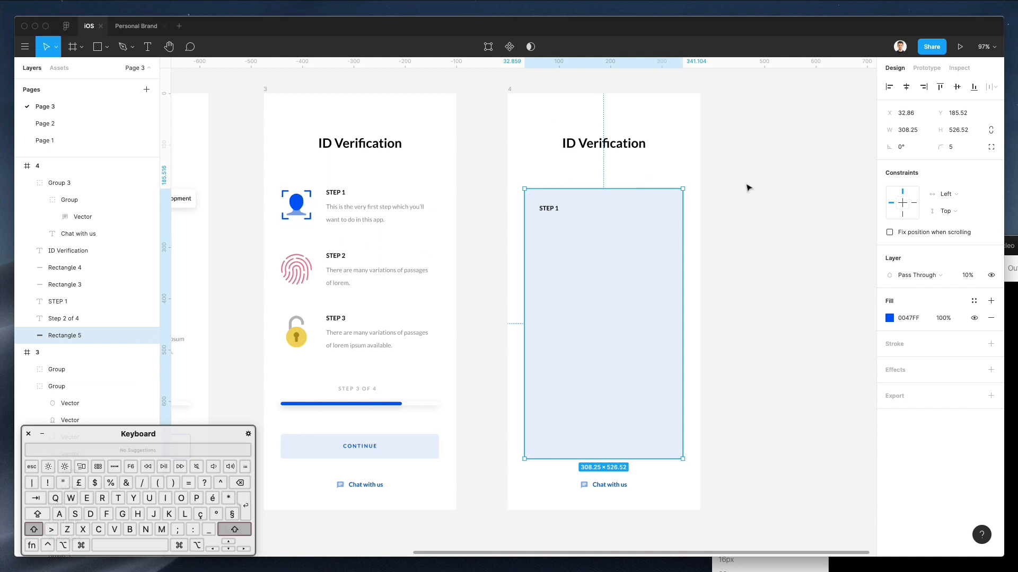
key("shift+0")
left_click(549, 206)
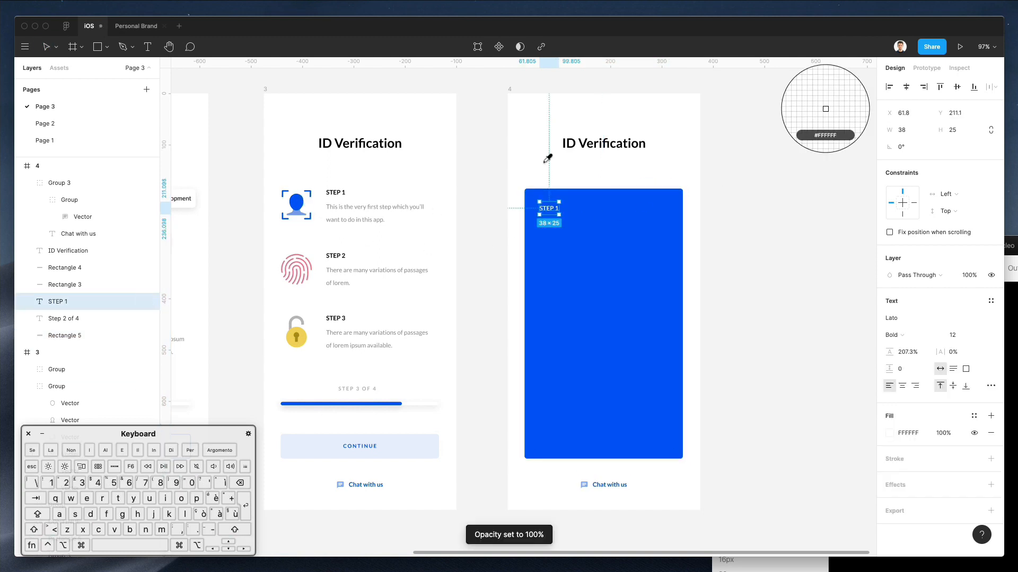
Duplicate the blue card in frame 4 and narrow the copy to a strip about 10 px wide along the card's right edge
left_click(793, 205)
left_click(579, 278)
key("super+c")
key("super+v")
left_click_drag(525, 262, 676, 262)
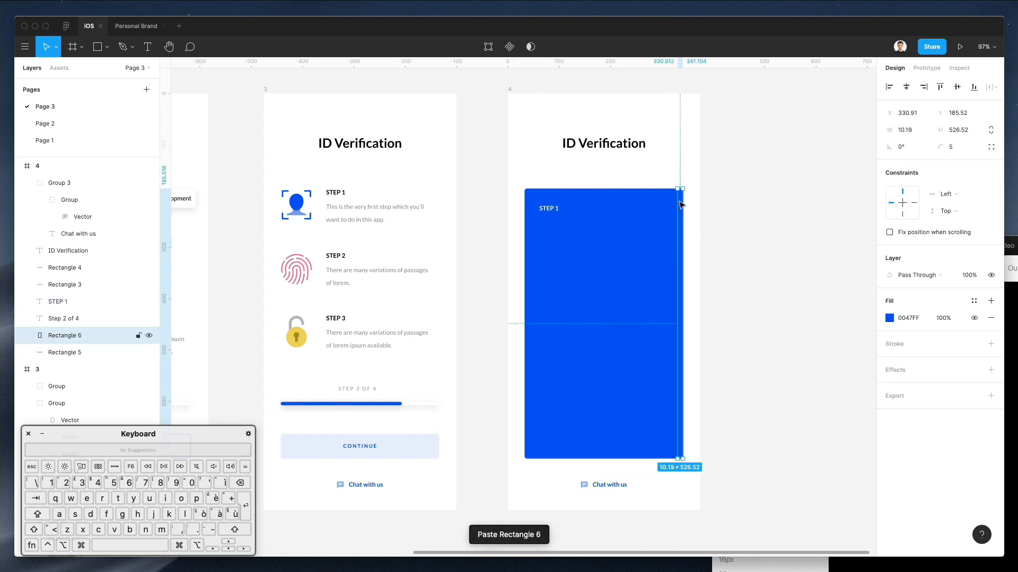
Shorten the strip to about 350 px, place it just inside the card's right edge, and fill it with white, FFFFFF
left_click_drag(680, 189, 672, 278)
left_click_drag(681, 318, 674, 231)
key("ctrl+c")
left_click(690, 175)
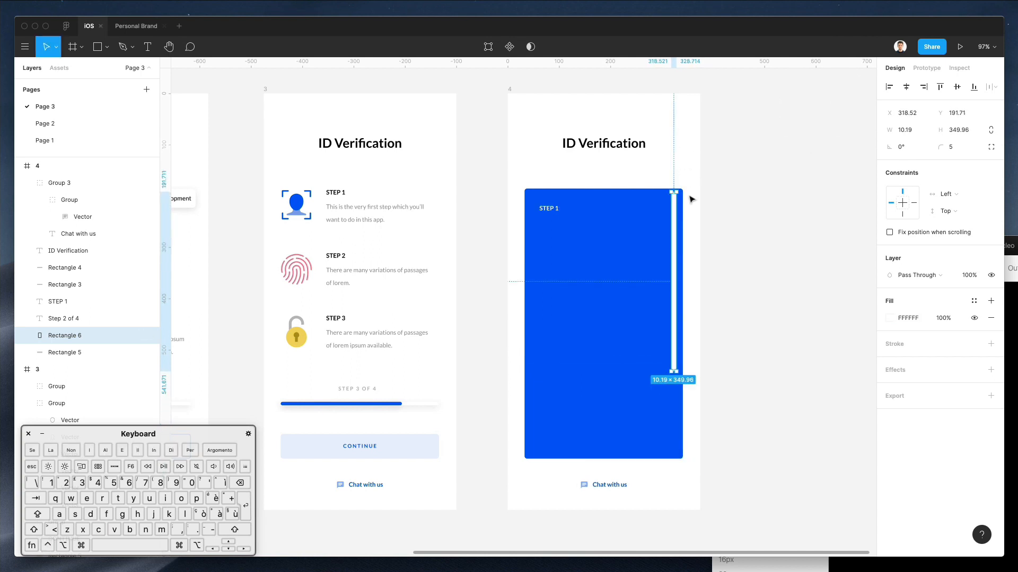
Set the white strip's width to 5 and nudge it to X 321.52, Y 197.71
left_click(914, 133)
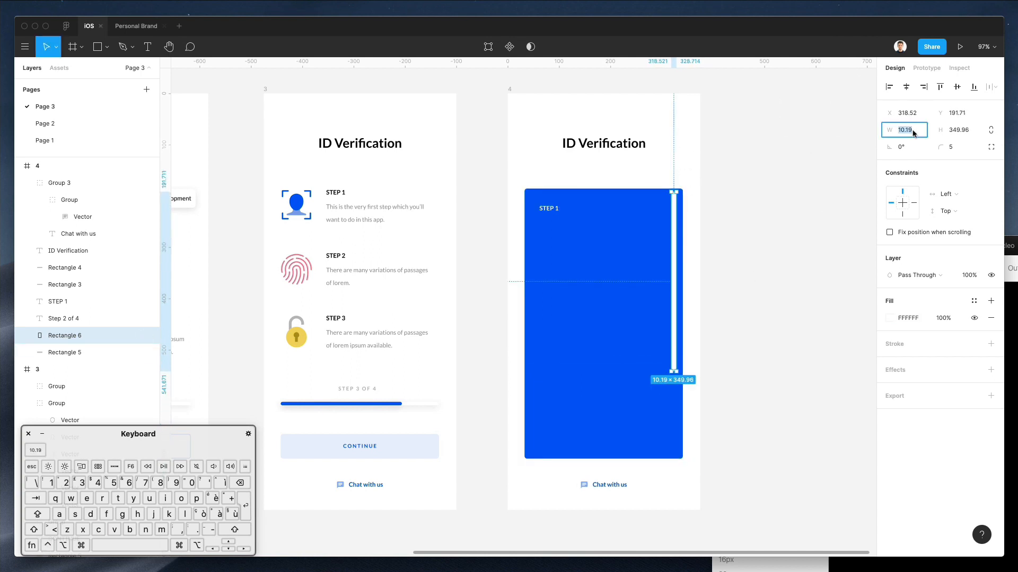
type("6")
key("Return")
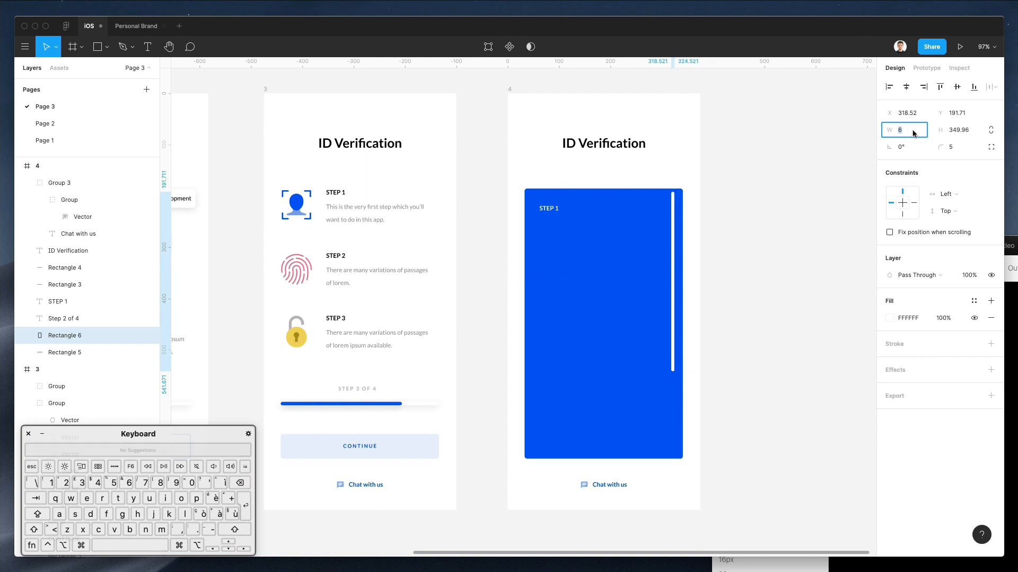
key("Escape")
key("Right")
key("Right")
key("Right")
key("Down")
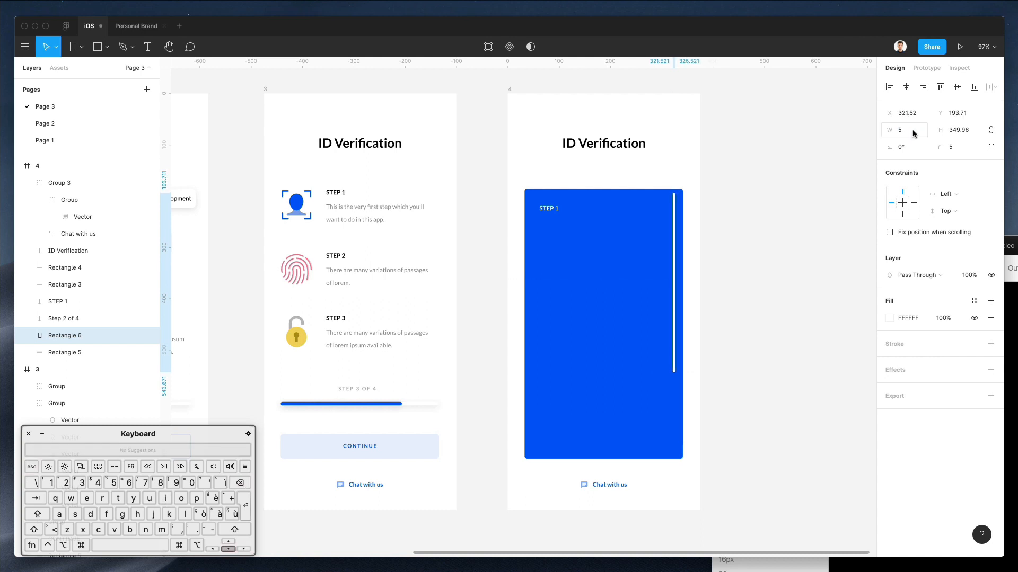
key("Down")
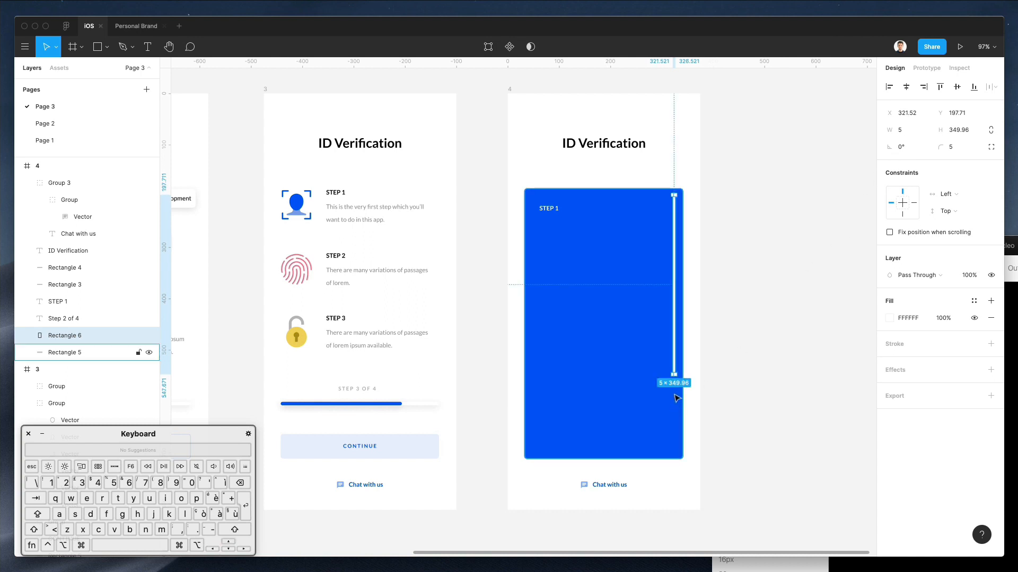
Stretch the white strip down to about 499 px high and set its opacity to 20%
left_click_drag(672, 375, 672, 449)
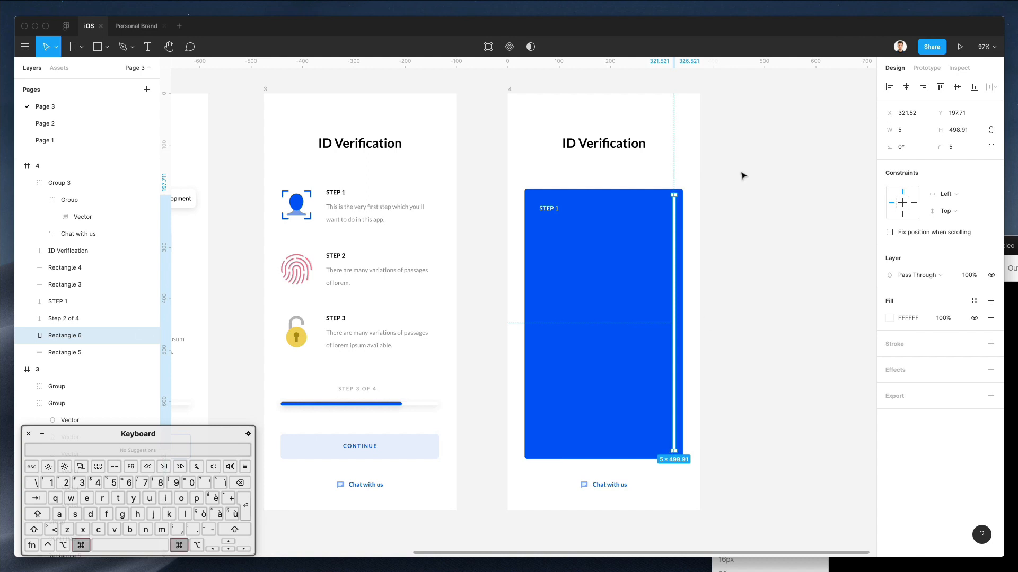
key("1")
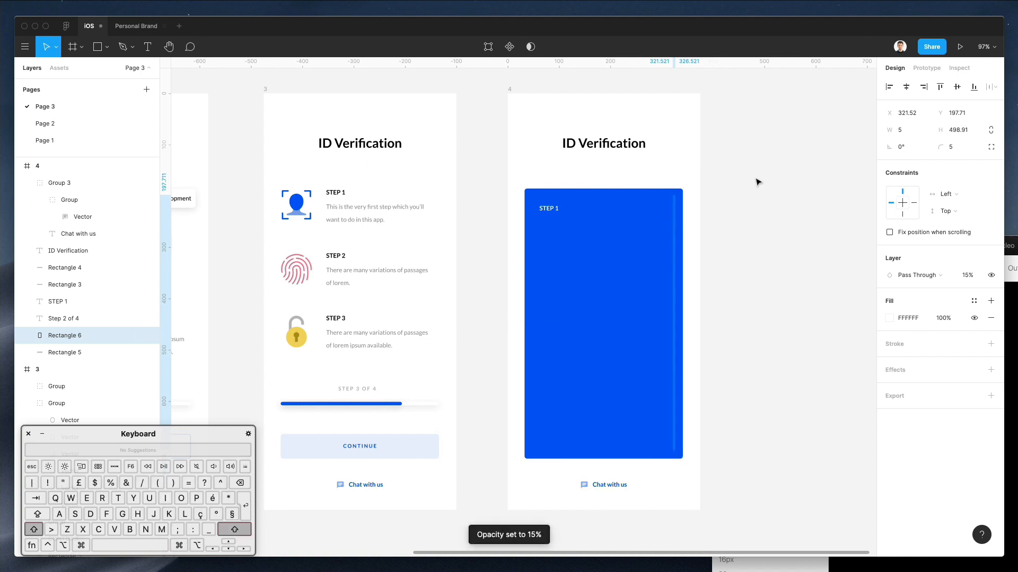
key("5")
key("2")
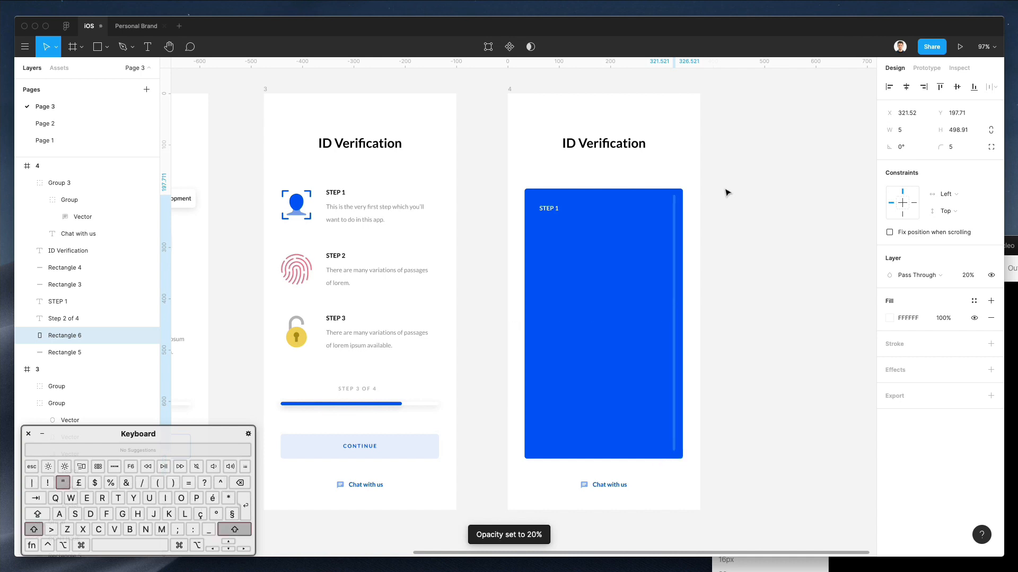
Duplicate the translucent strip, shorten the copy to about 30 px at the track's upper end, and set its opacity to 100%
key("super+v")
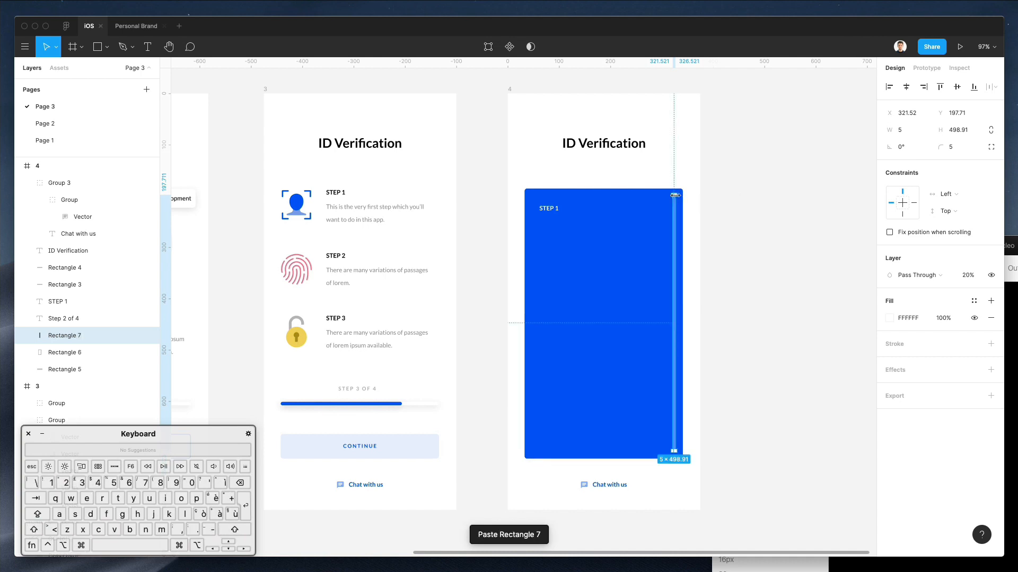
left_click_drag(673, 452, 674, 211)
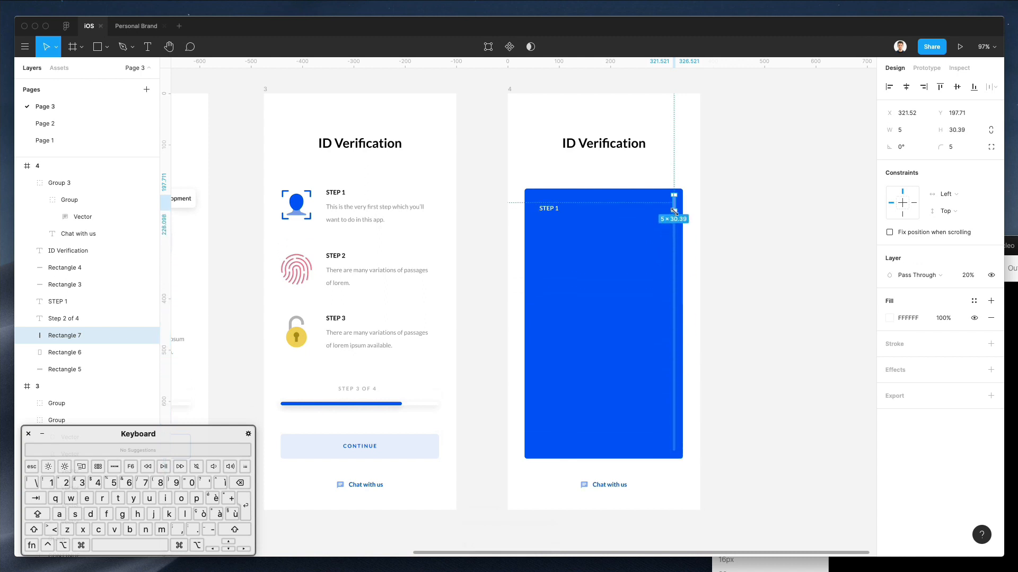
key("0")
left_click(728, 208)
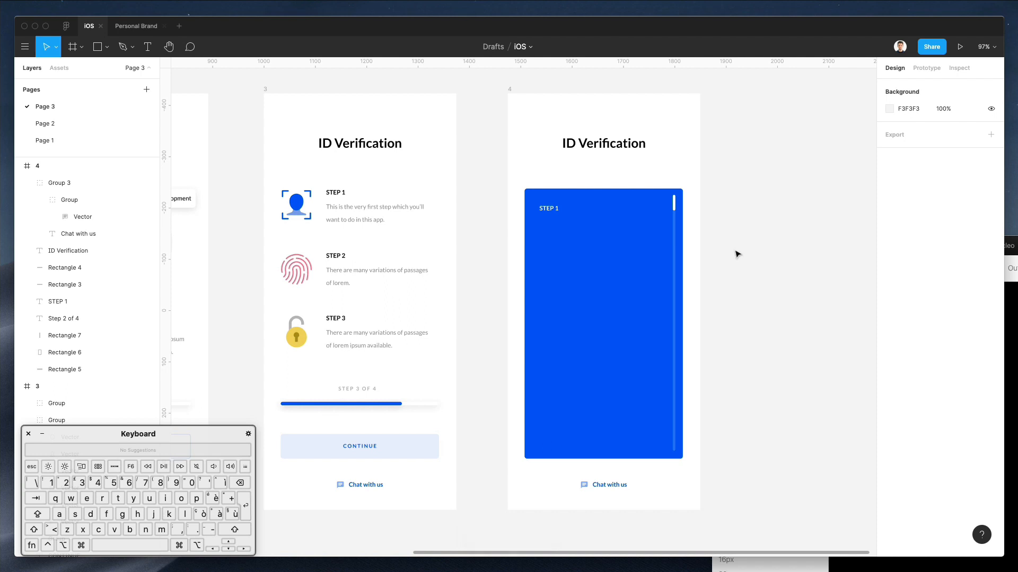
Switch to Nucleo, search for "check", and bring the thin colored check mark icon onto the Figma canvas beside frame 4
left_click(1011, 265)
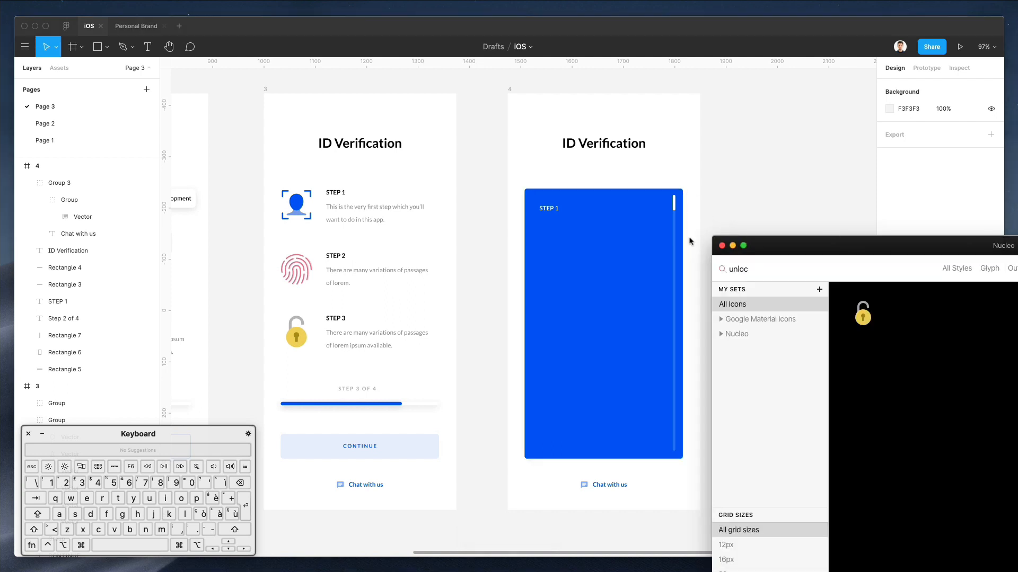
double_click(727, 268)
type("check")
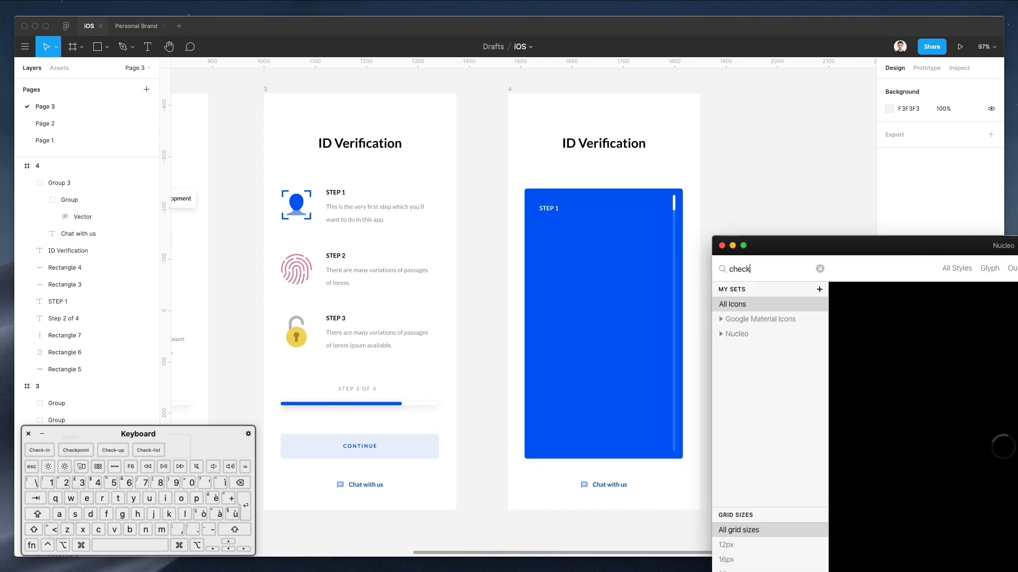
left_click_drag(878, 247, 632, 222)
scroll(837, 345, "down", 5)
scroll(839, 347, "down", 6)
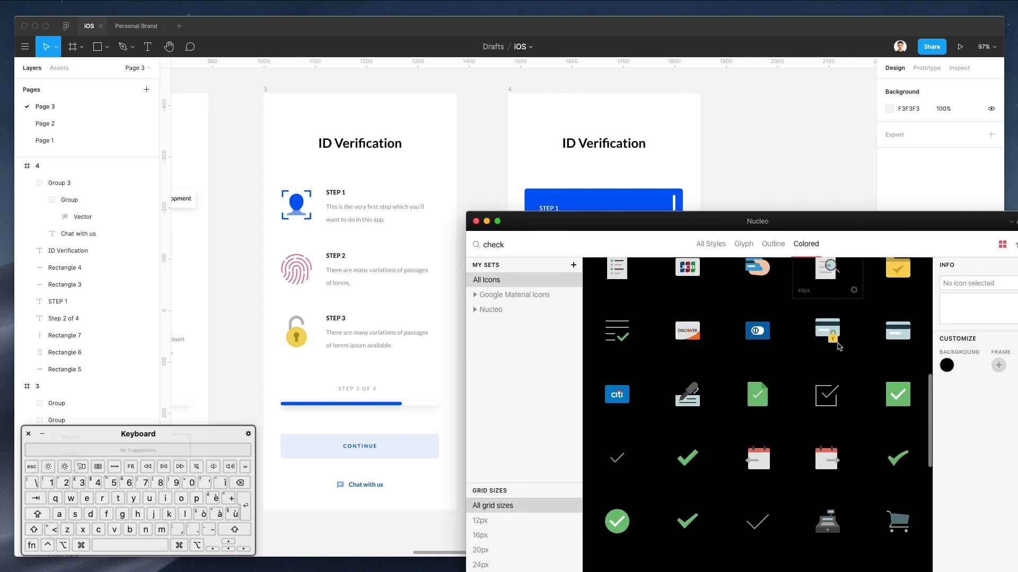
scroll(839, 343, "down", 4)
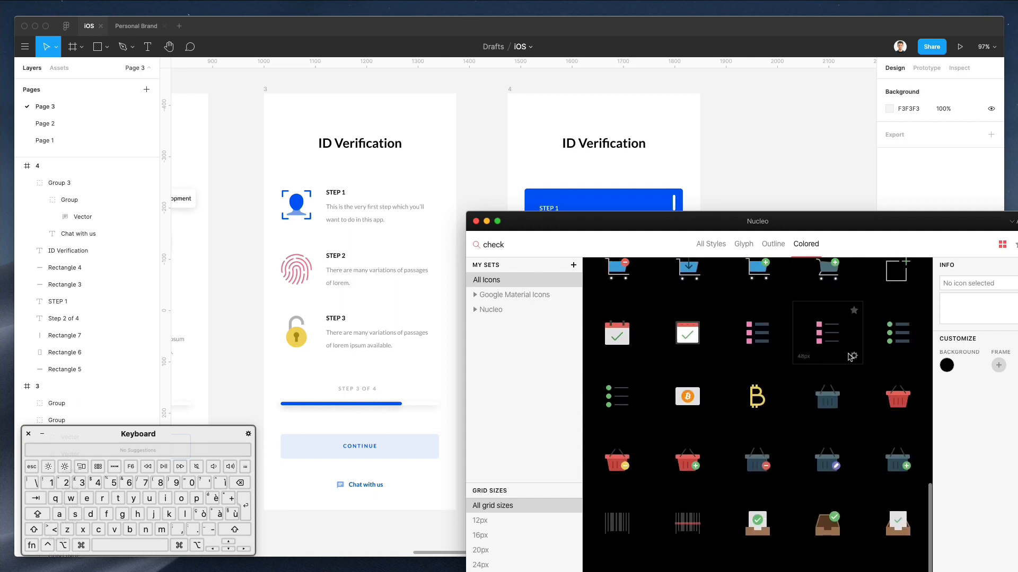
scroll(847, 354, "up", 8)
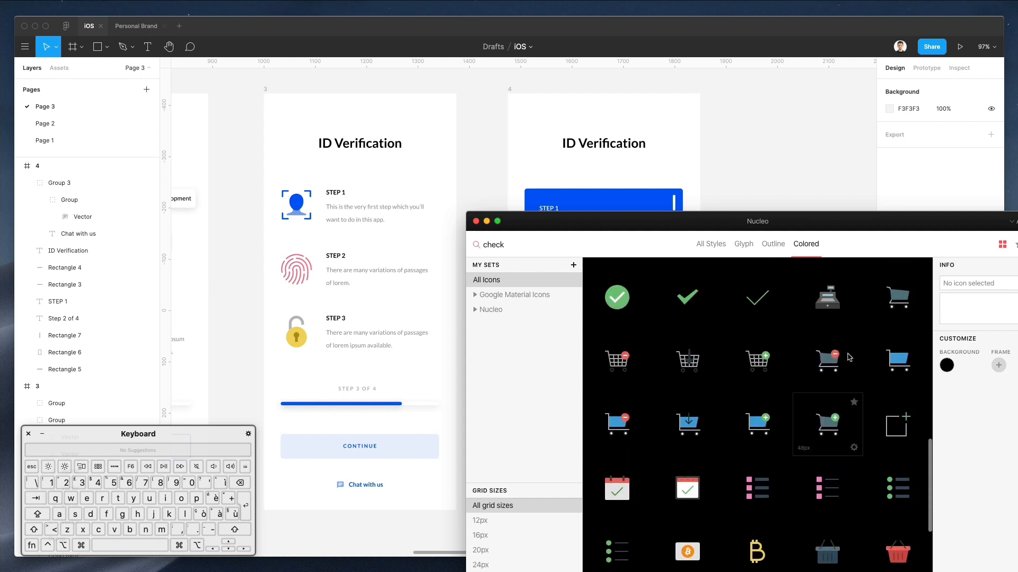
scroll(757, 342, "up", 1)
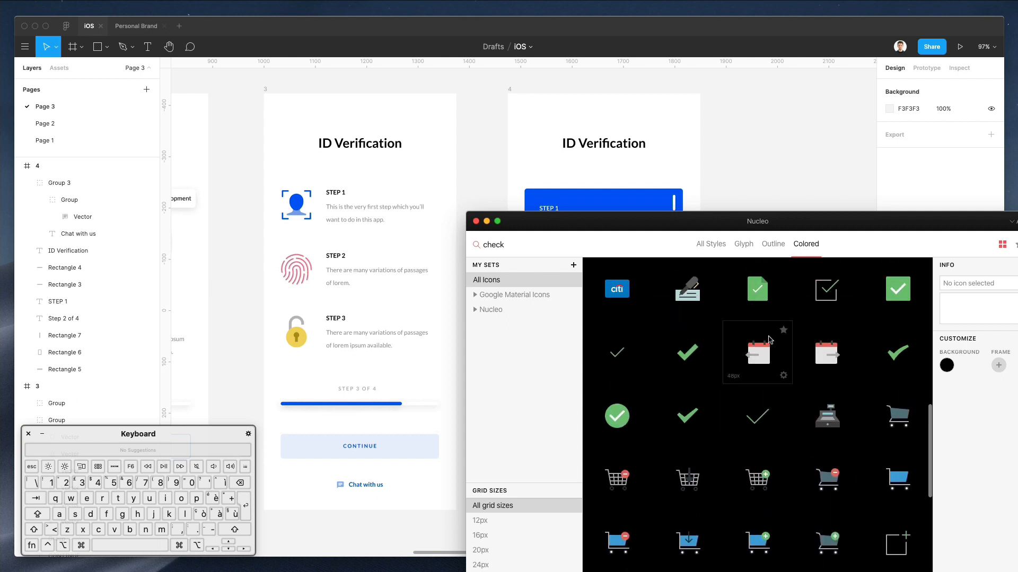
scroll(682, 431, "up", 2)
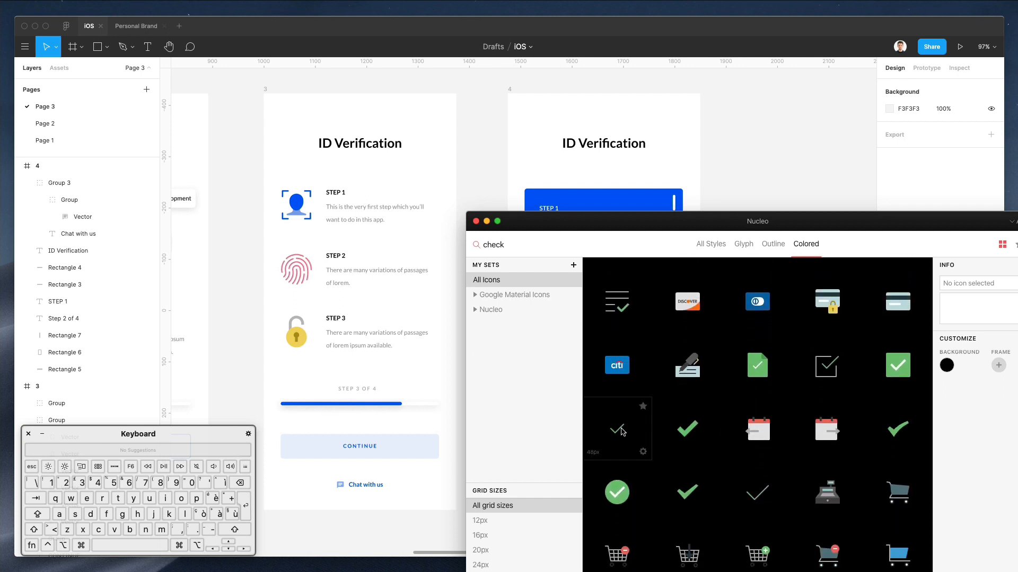
left_click_drag(723, 175, 727, 179)
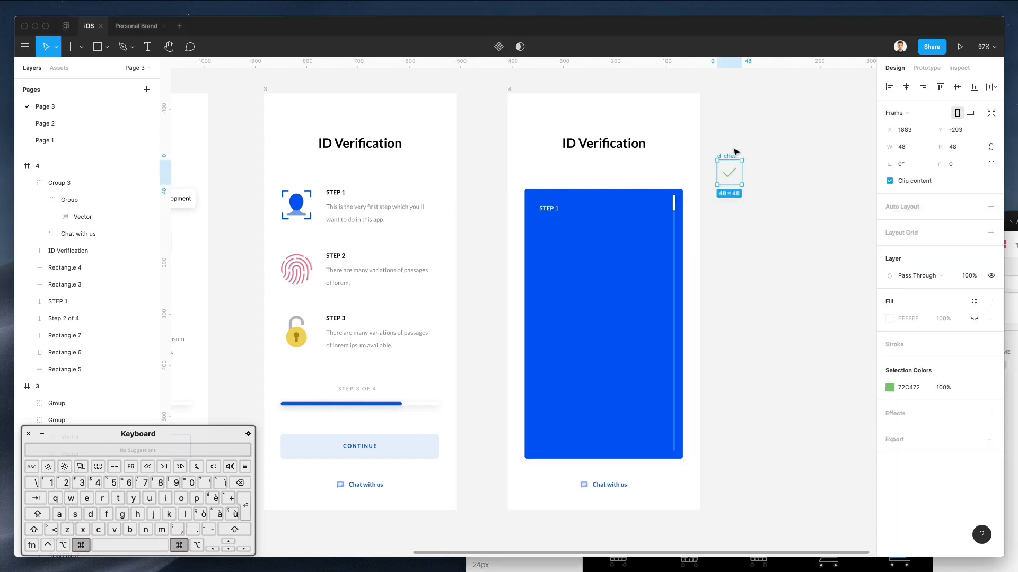
Ungroup the check mark icon's 48 × 48 frame and move the check mark into the card's upper-right area
scroll(730, 166, "down", 3)
scroll(734, 152, "up", 8)
key("super+shift+g")
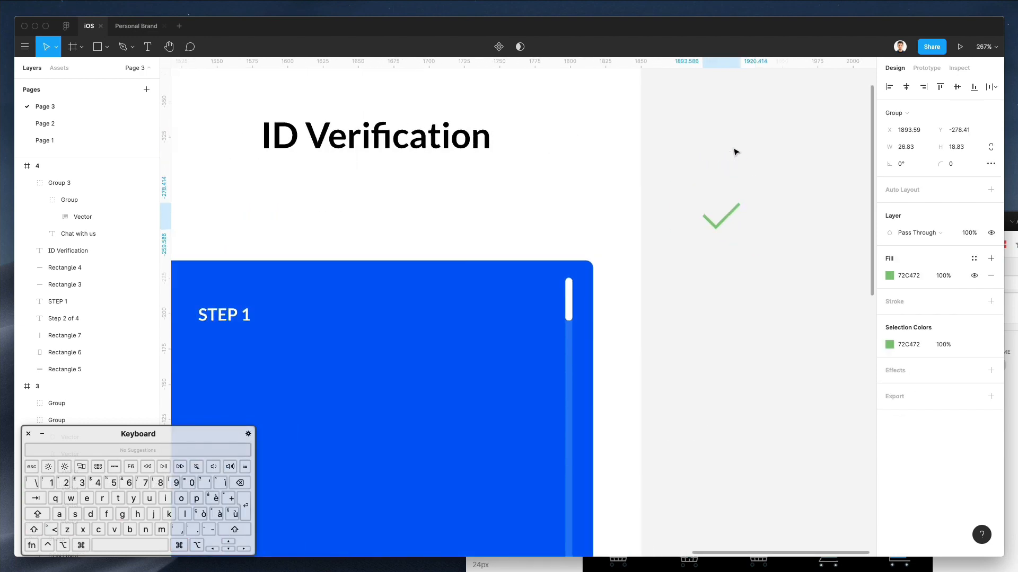
mouse_move(710, 234)
left_mouse_down()
mouse_move(507, 333)
mouse_move(534, 294)
left_mouse_up()
Draw a circle about 44 px wide behind the check mark and center the two on each other horizontally and vertically
key("o")
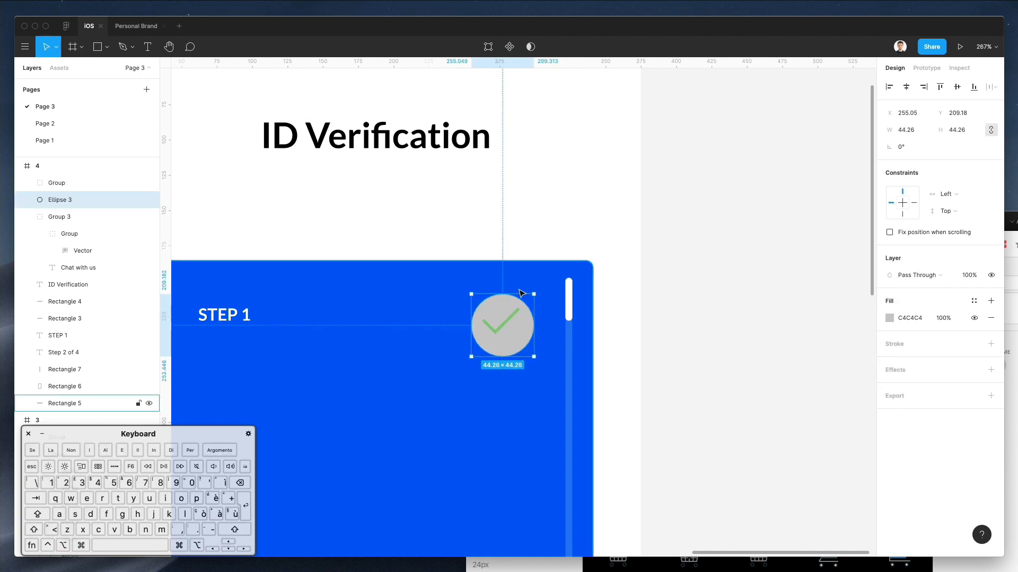
left_click(57, 183, "shift")
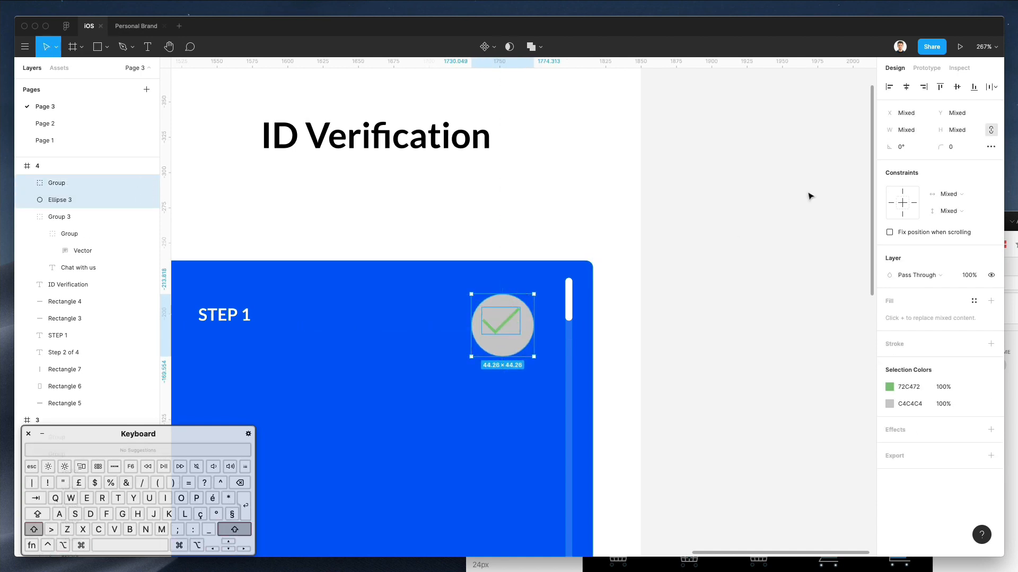
left_click(906, 88)
left_click(957, 87)
Fill both the check mark and its circle with the white sampled from the small scroll thumb
scroll(586, 314, "up", 2)
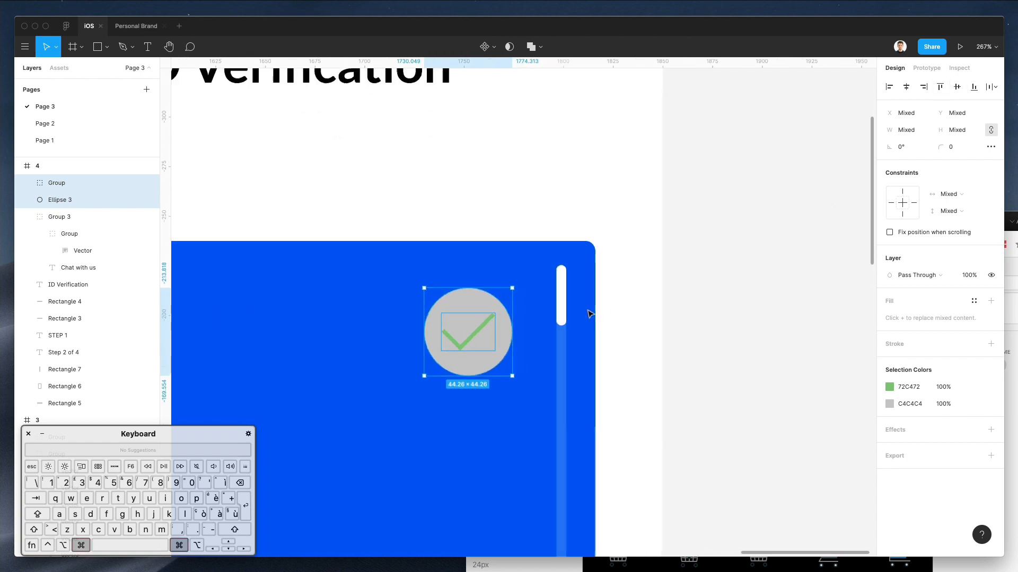
scroll(588, 313, "down", 5)
key("ctrl+c")
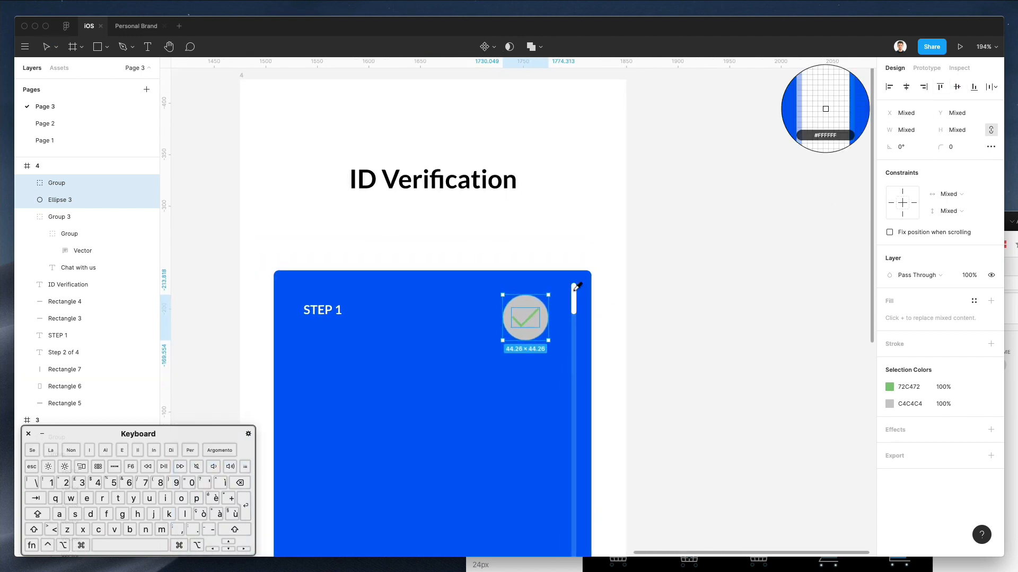
left_click(573, 291)
left_click(649, 273)
scroll(538, 305, "down", 1)
Remove the circle's fill and give it a white FFFFFF inside stroke with a weight of 1
left_click(538, 304)
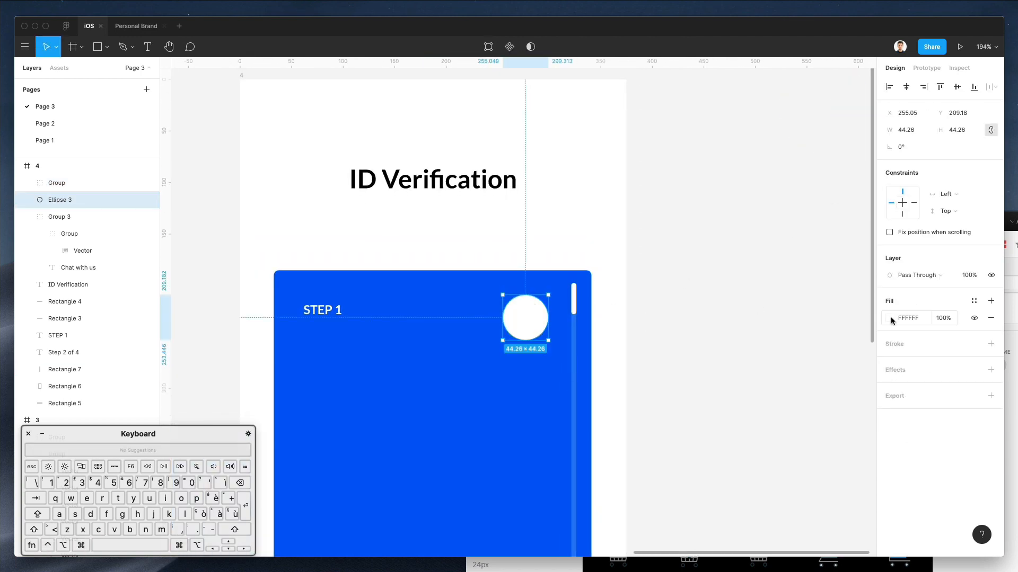
left_click(989, 318)
left_click(990, 327)
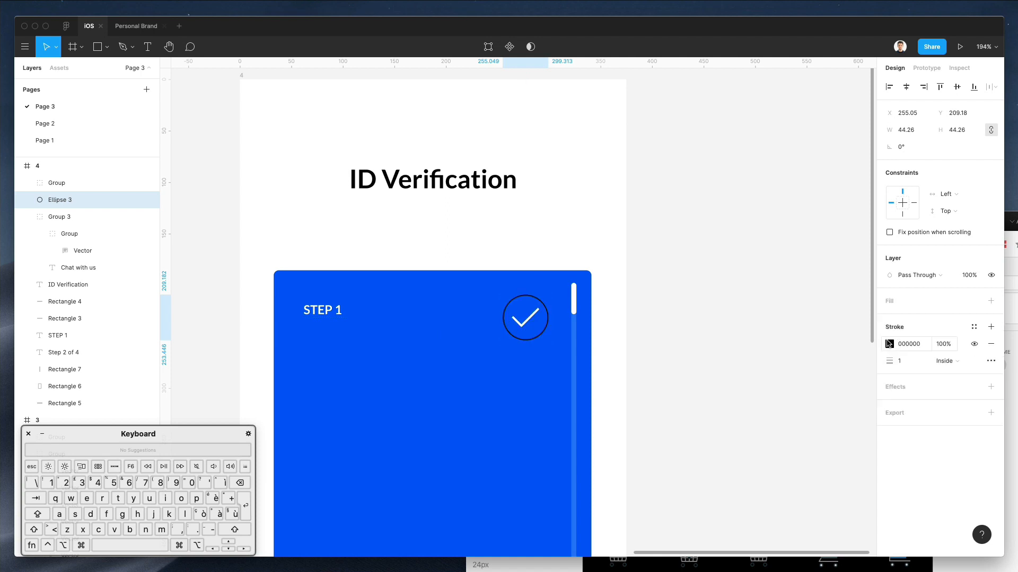
left_click(889, 344)
type("fff")
key("Return")
left_click(718, 202)
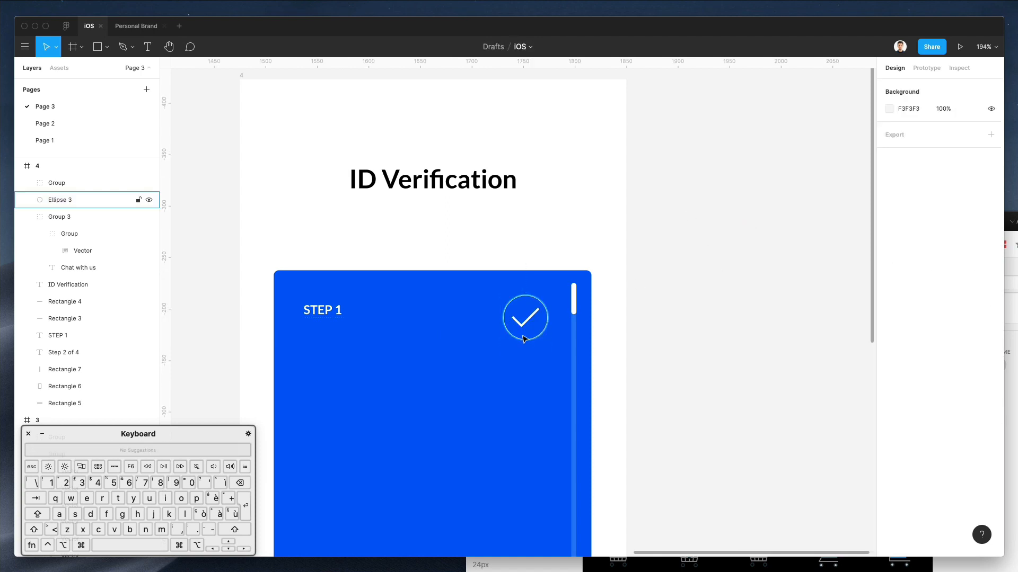
Scale the check mark and its circle down together to about 27 px
left_click(516, 325)
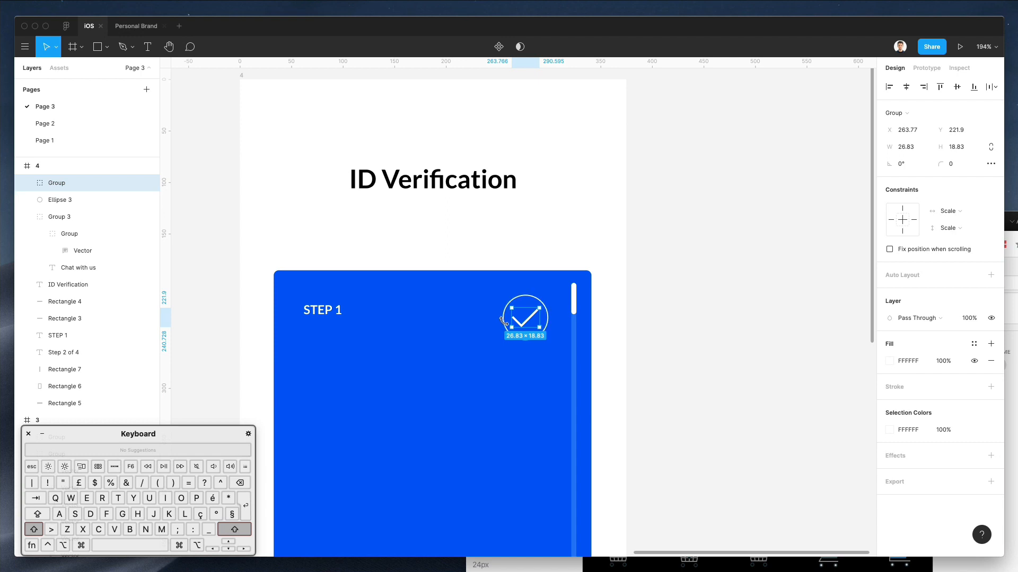
left_click(504, 326, "shift")
key("k")
left_click_drag(546, 340, 545, 313)
scroll(672, 299, "down", 5)
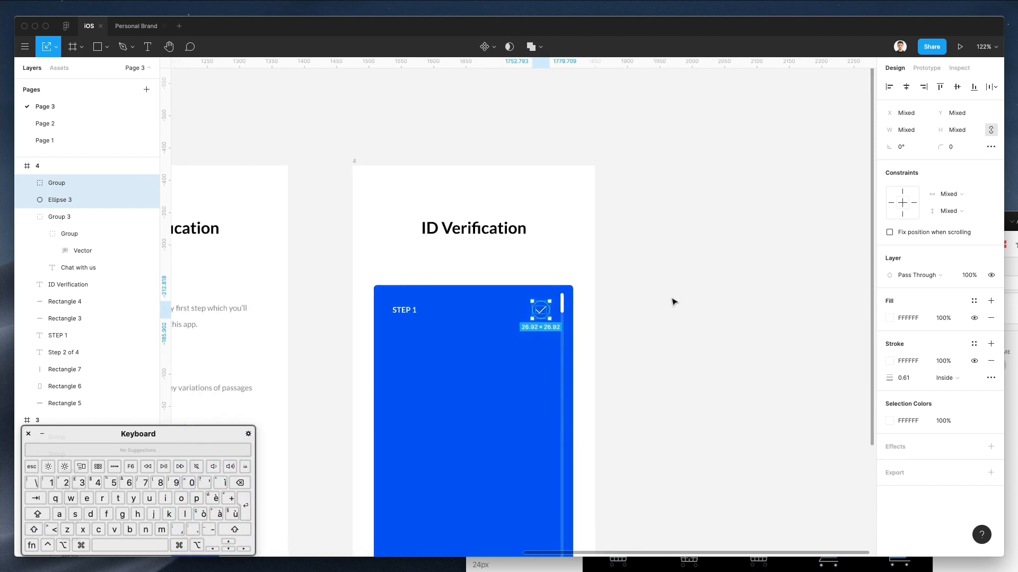
left_click(672, 300)
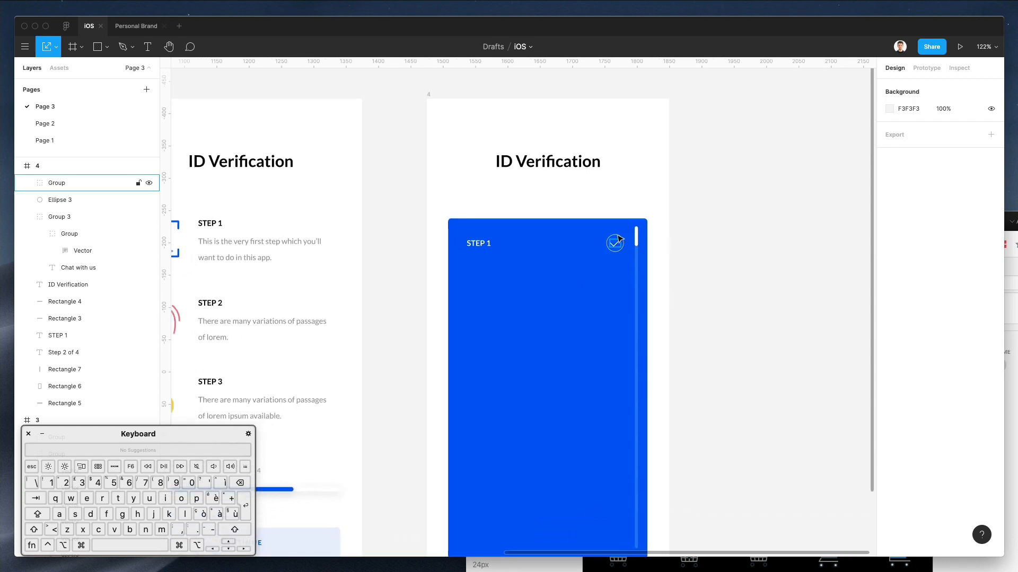
Thicken the outline of the circle around the check mark, first to 1 and finally to 1.5
left_click(615, 243)
type("1")
key("Return")
left_click(828, 270)
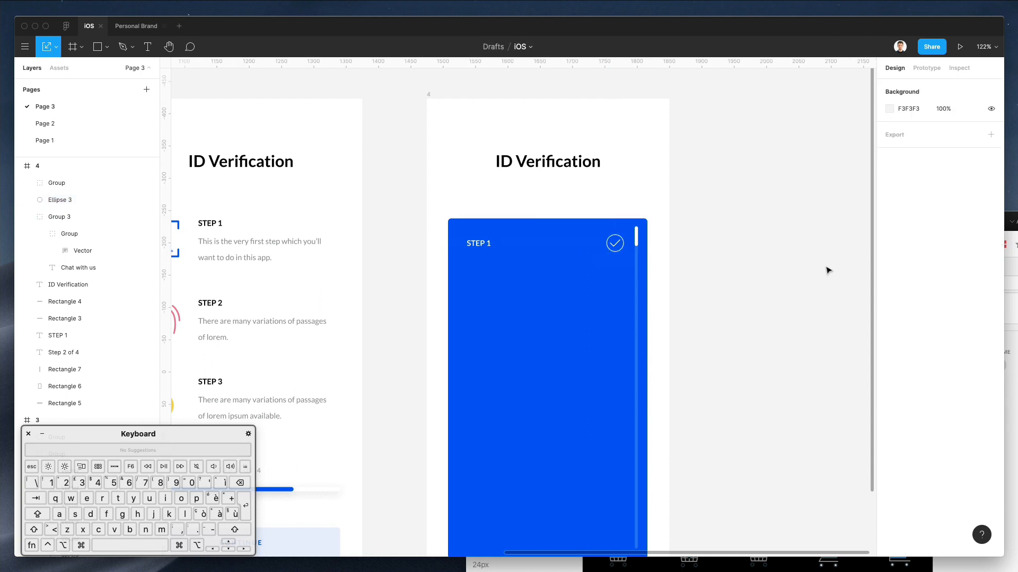
left_click(623, 239)
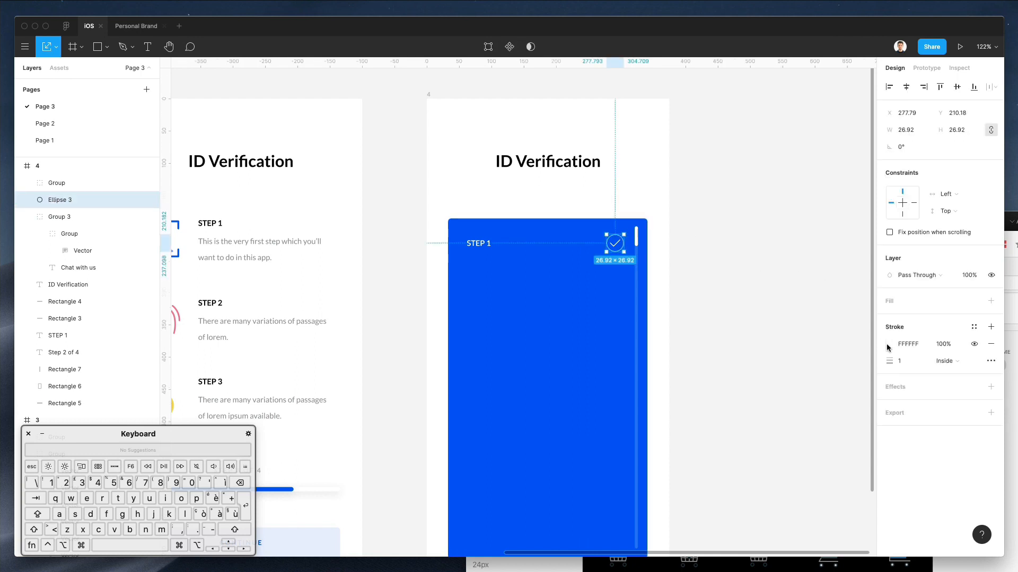
type(".5")
key("Return")
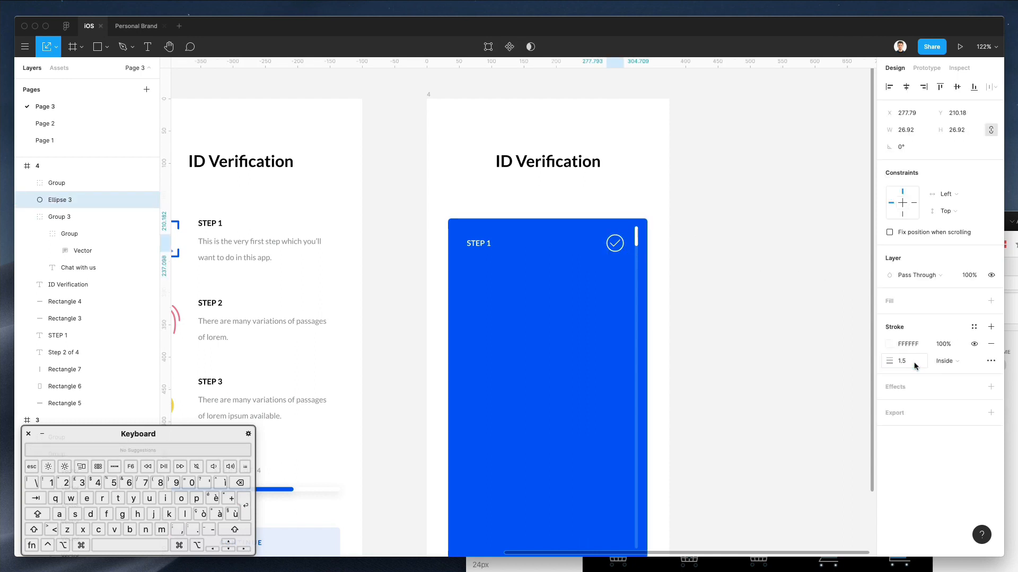
left_click(776, 269)
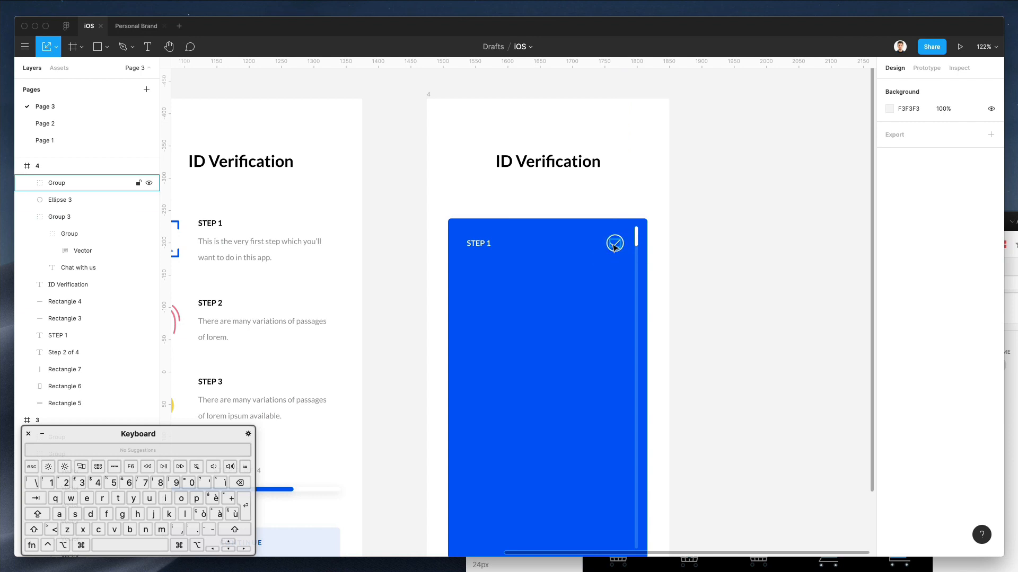
Add an inside stroke to the check mark and colour it white FFFFFF
left_click(613, 246)
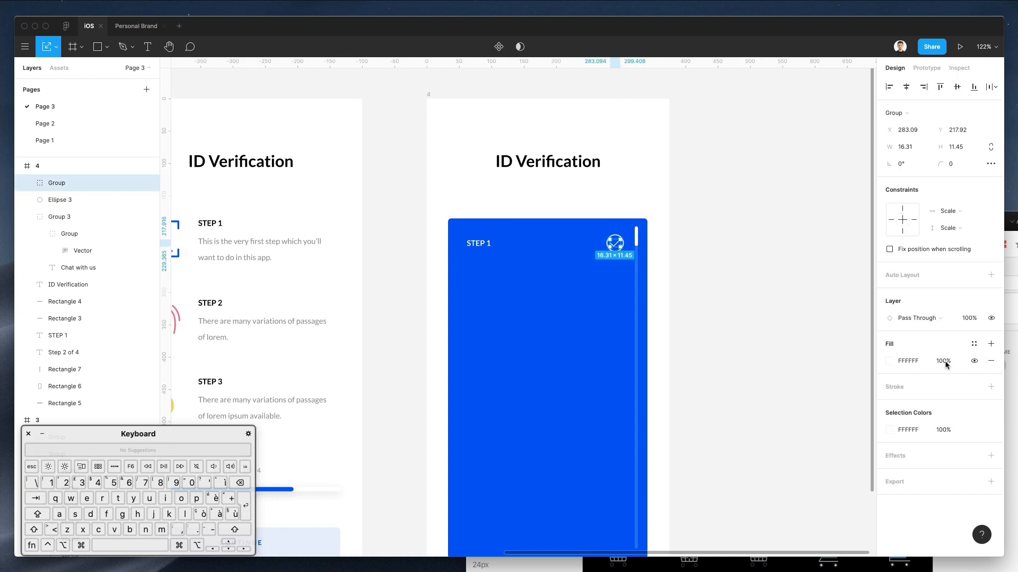
left_click(899, 392)
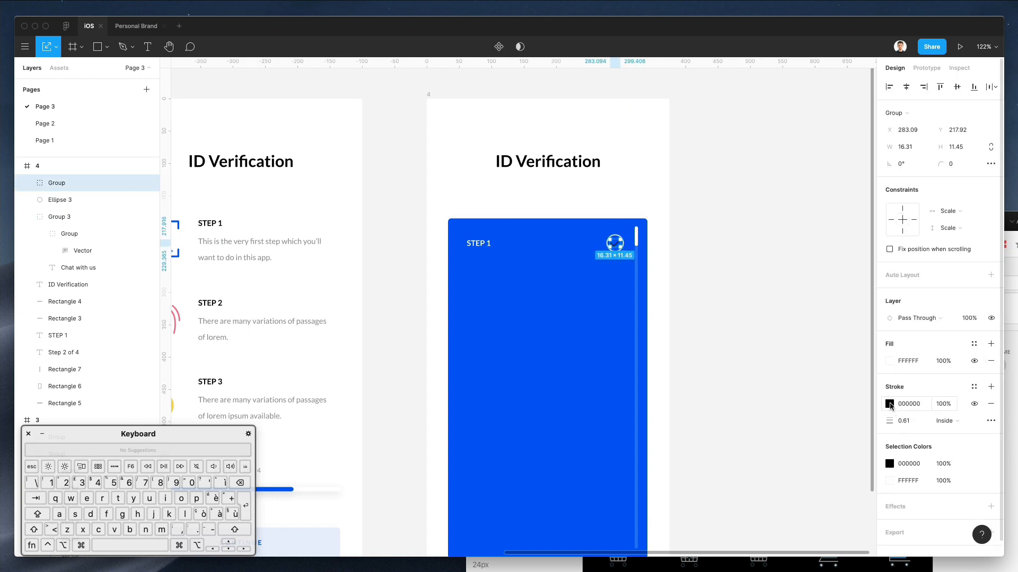
left_click(889, 405)
left_click_drag(814, 354, 646, 198)
left_click(769, 232)
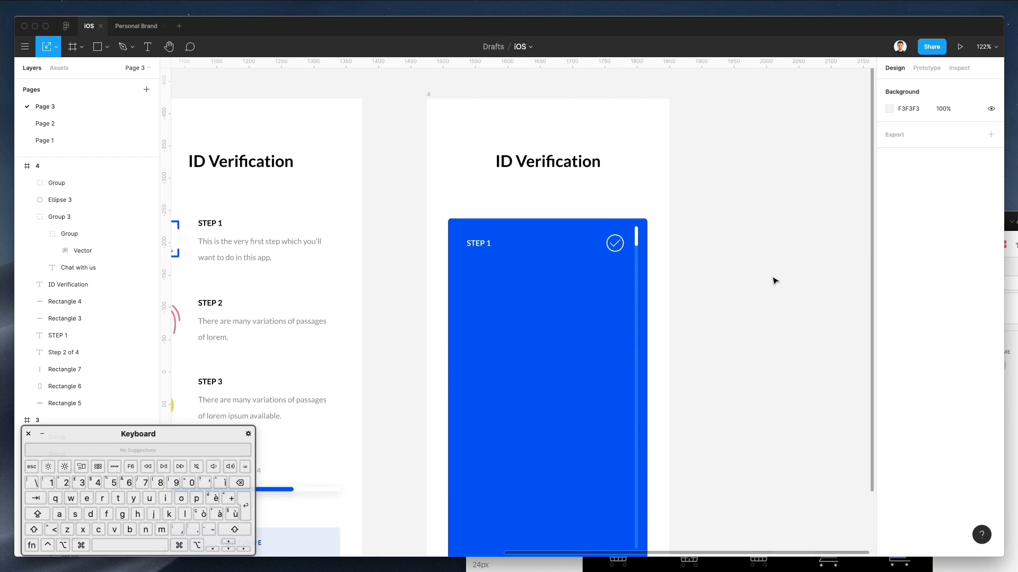
Group the check mark together with its surrounding circle
left_click(613, 243)
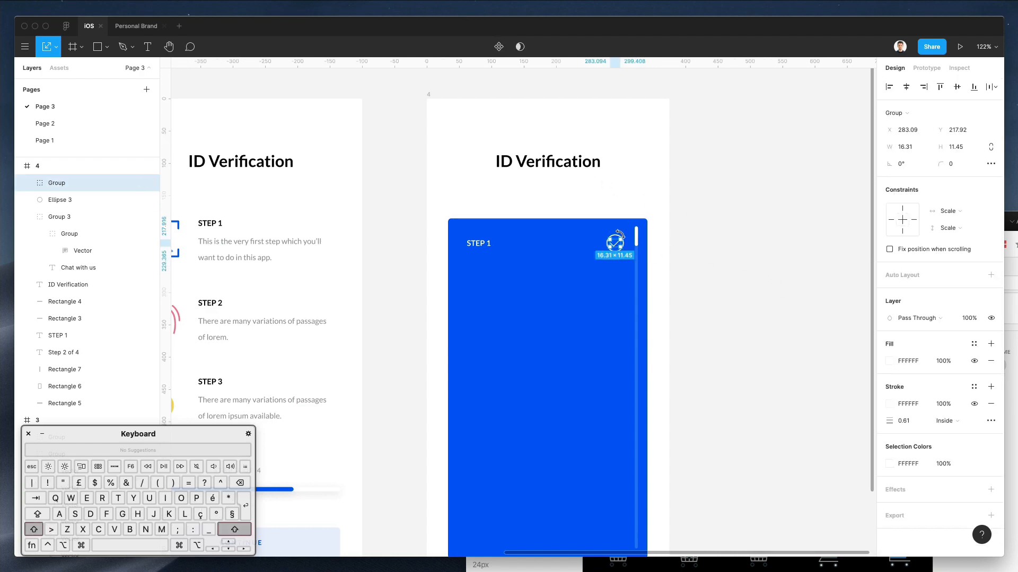
scroll(614, 234, "down", 5)
scroll(615, 234, "up", 10)
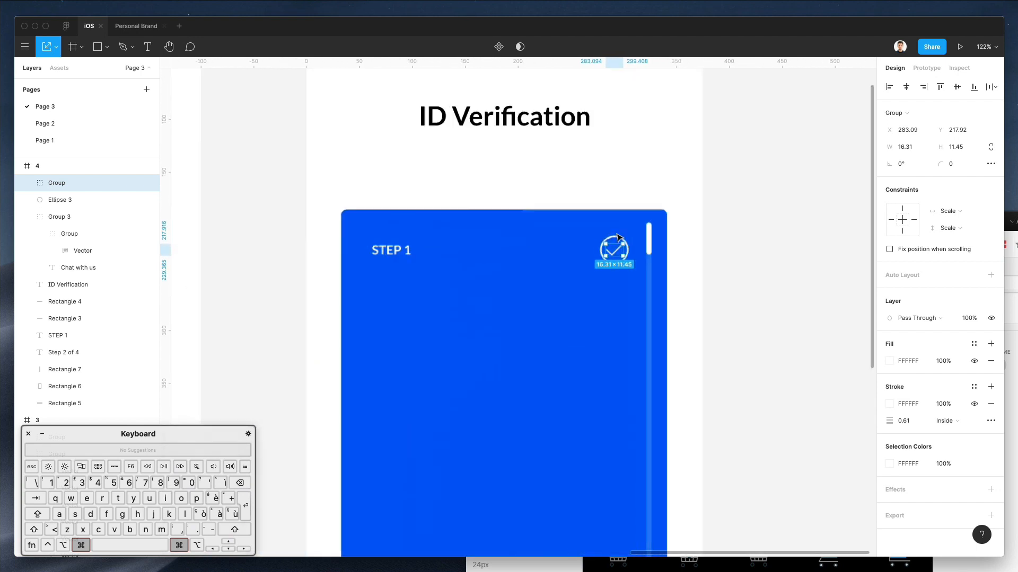
left_click(612, 238, "shift")
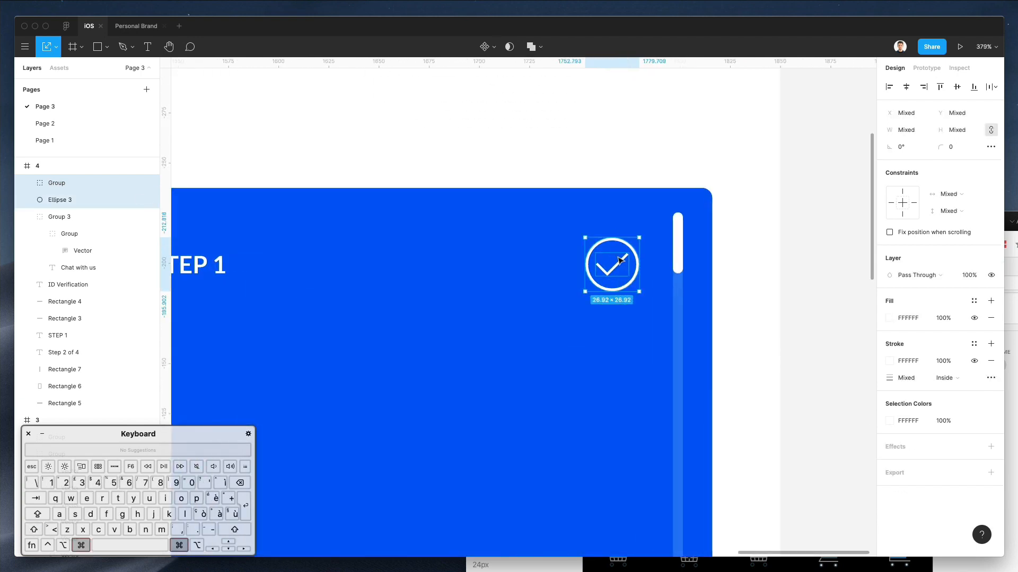
key("super+g")
scroll(642, 259, "left", 4)
left_click_drag(744, 257, 344, 257)
key("super+z")
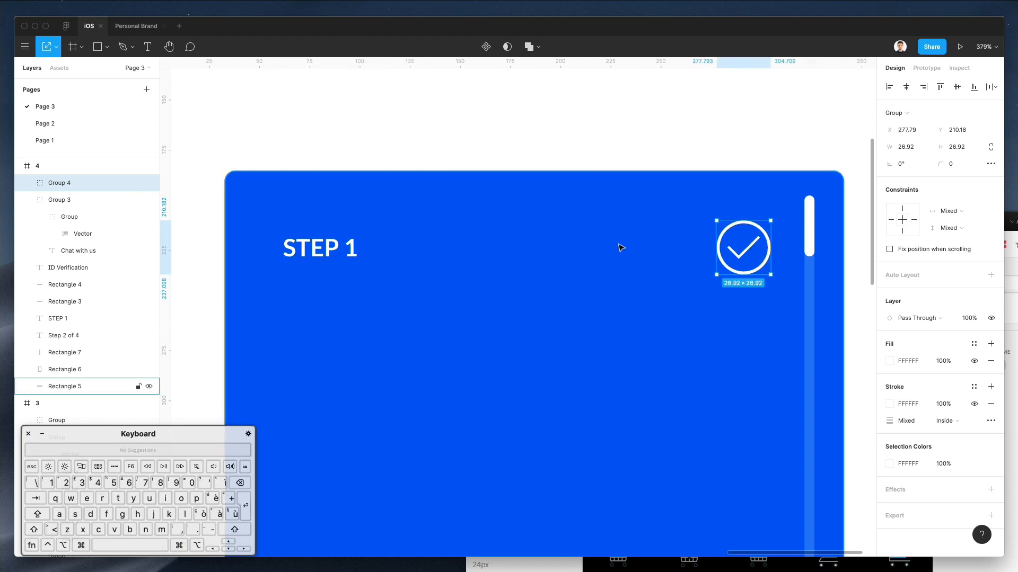
Set the check badge group's opacity to 50% and nudge it 3 px to the left
key("5")
scroll(621, 248, "down", 6)
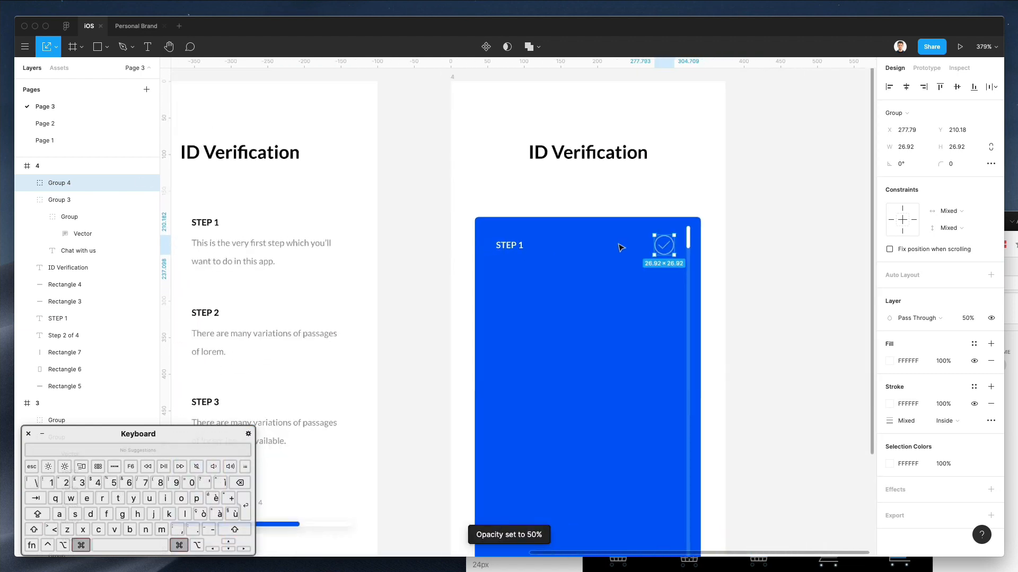
key("Left")
key("Left")
key("Left")
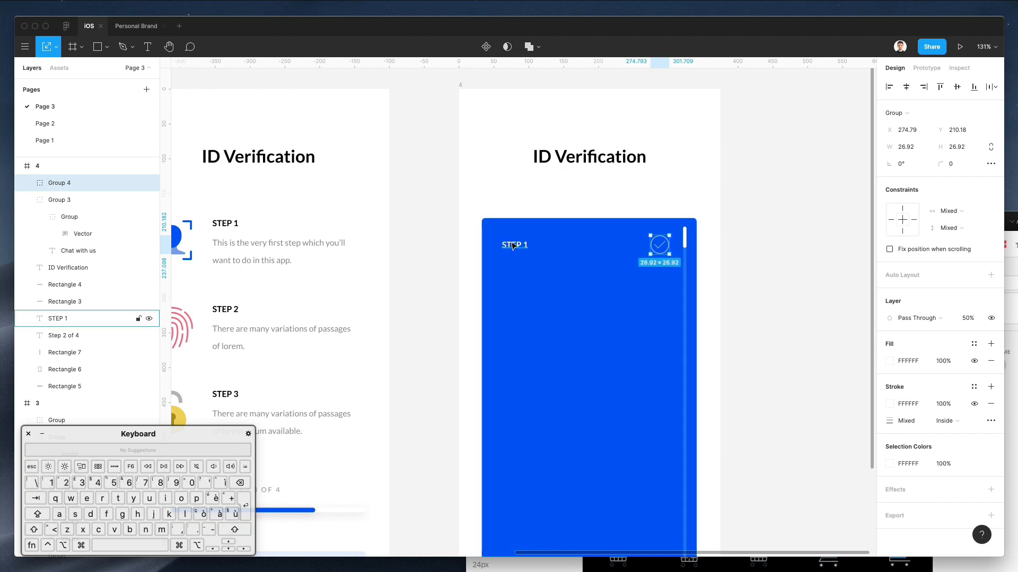
Replace the white STEP 1 label on the blue card with the text "Italy"
scroll(529, 242, "down", 3)
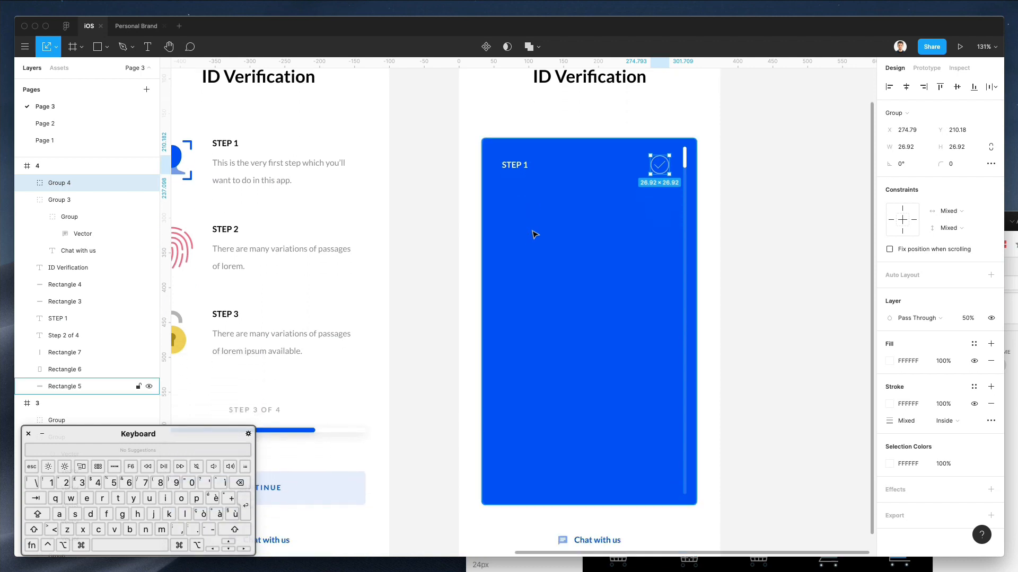
left_click(520, 166)
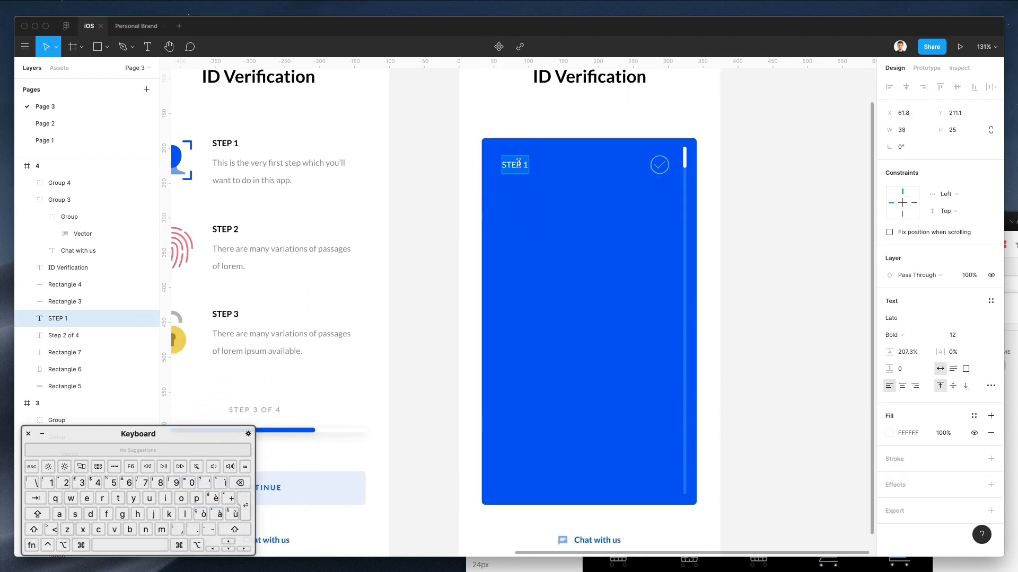
type("Italy")
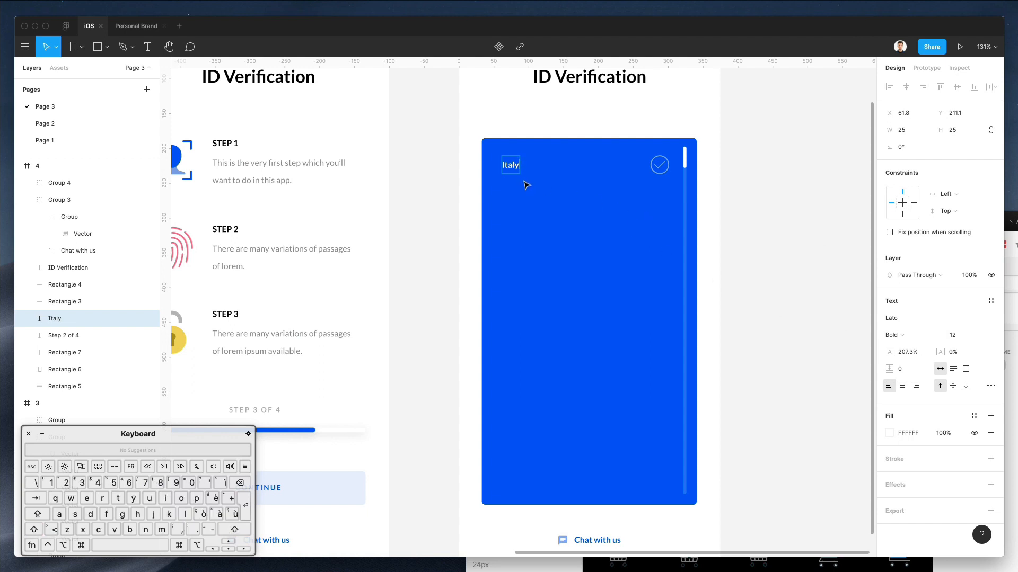
scroll(531, 188, "left", 1)
key("Escape")
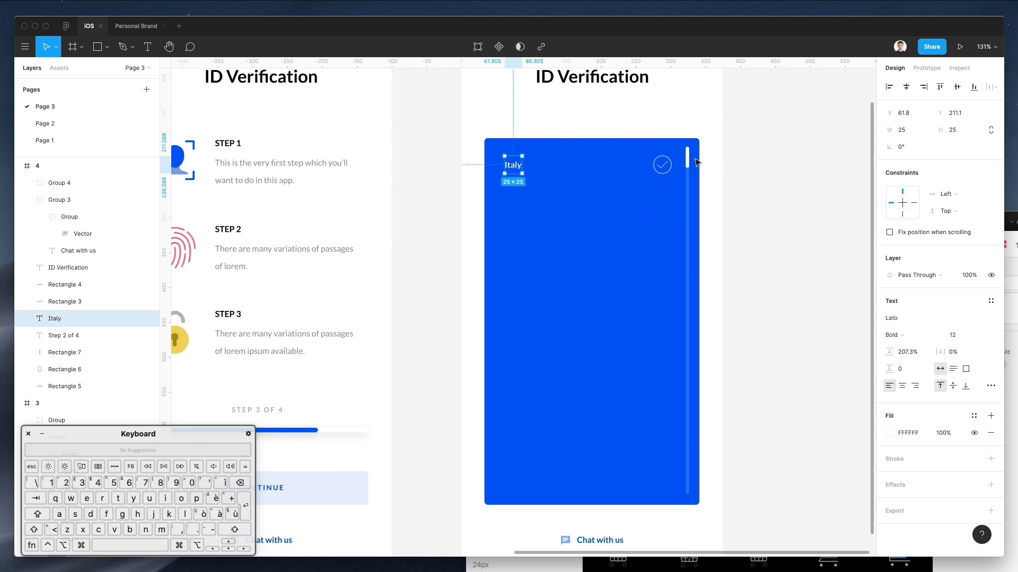
Move the Italy label and the check badge together 50 px down the blue card
left_click(664, 166, "shift")
left_click(775, 154)
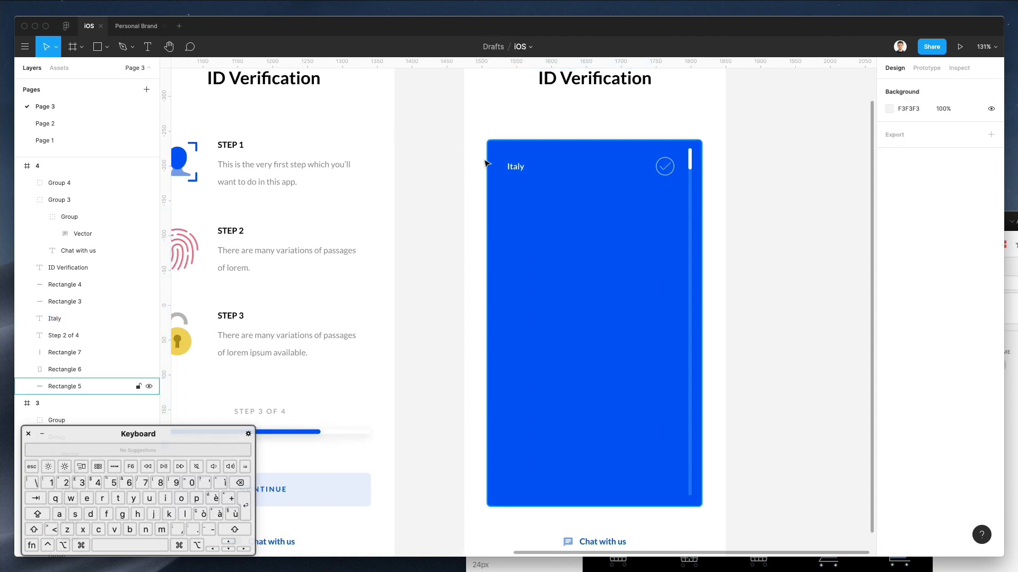
left_click_drag(455, 154, 663, 200)
left_click(614, 219, "shift")
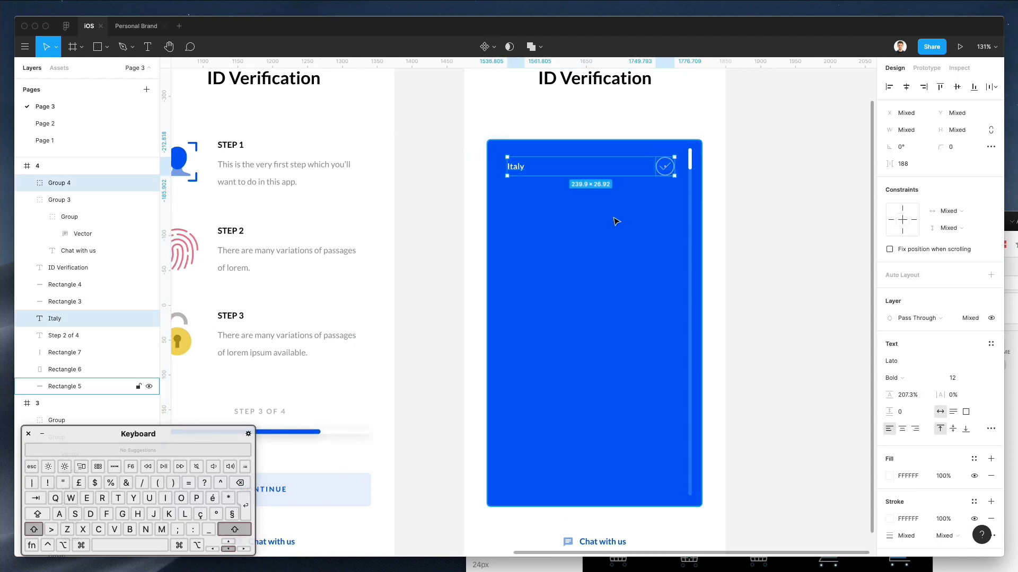
key("shift+Down")
key("shift+Down")
key("shift+Down")
key("shift+Down")
key("shift+Down")
Duplicate the blue card and shrink the copy to a bar of about 249 × 44 px above the Italy row
left_click(610, 268)
key("super+c")
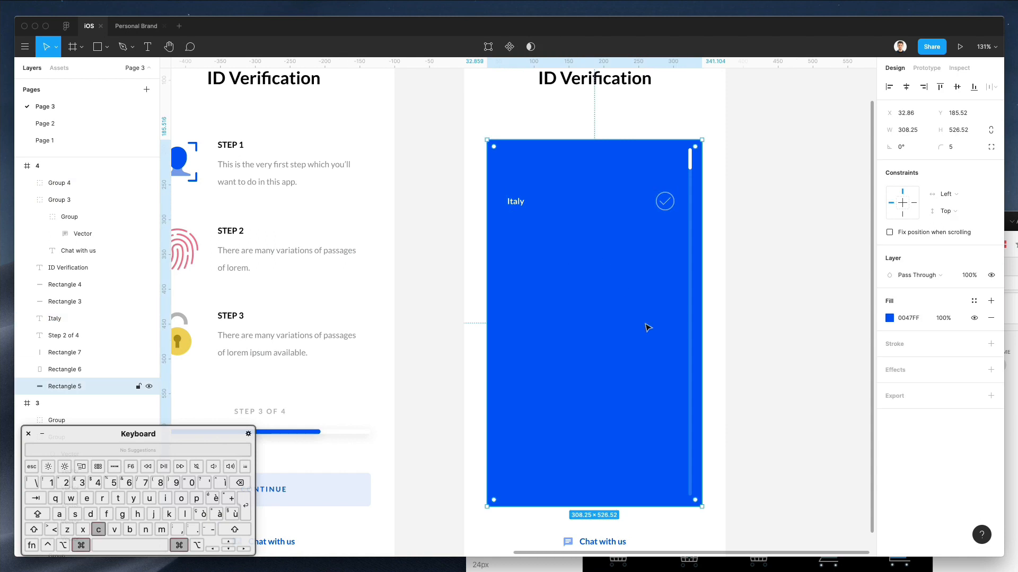
key("super+v")
left_click_drag(615, 491, 625, 179)
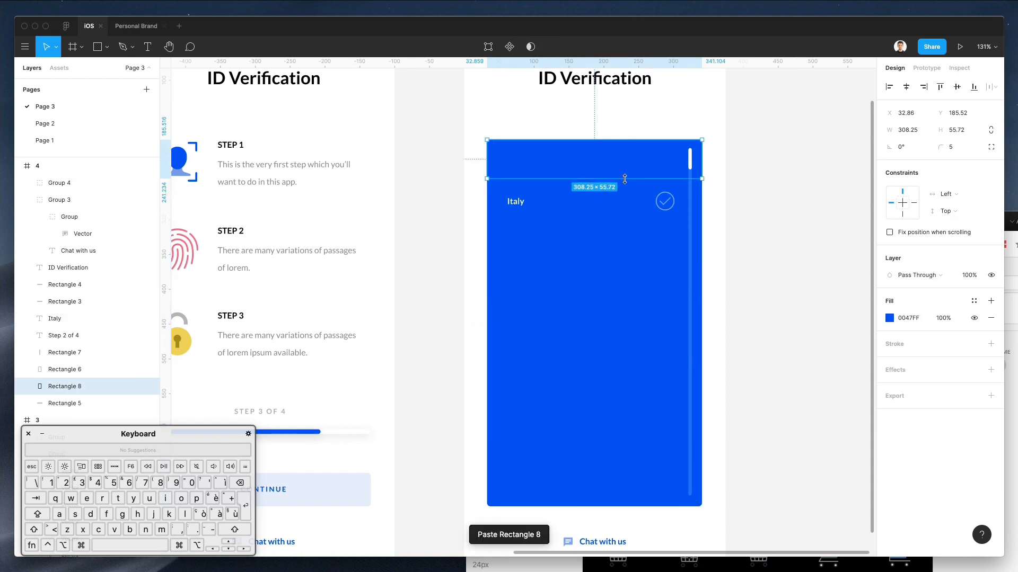
left_click_drag(699, 160, 685, 158)
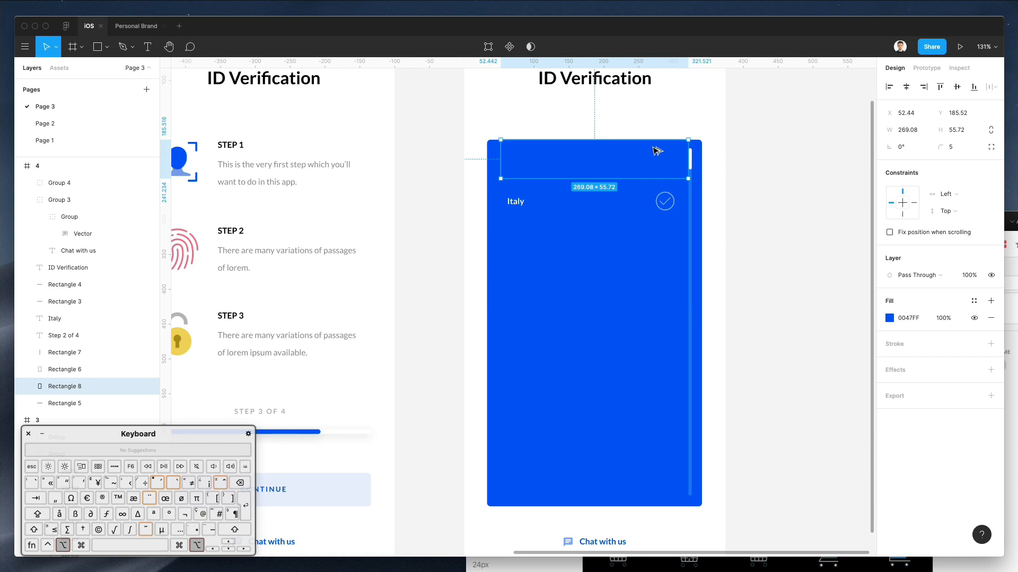
left_click_drag(599, 140, 599, 151)
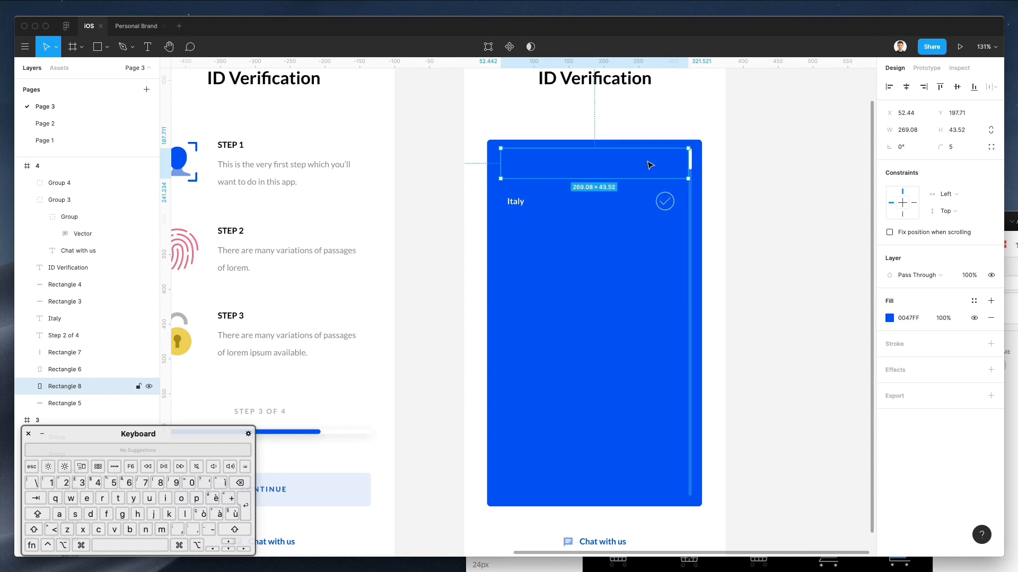
left_click_drag(689, 163, 674, 166)
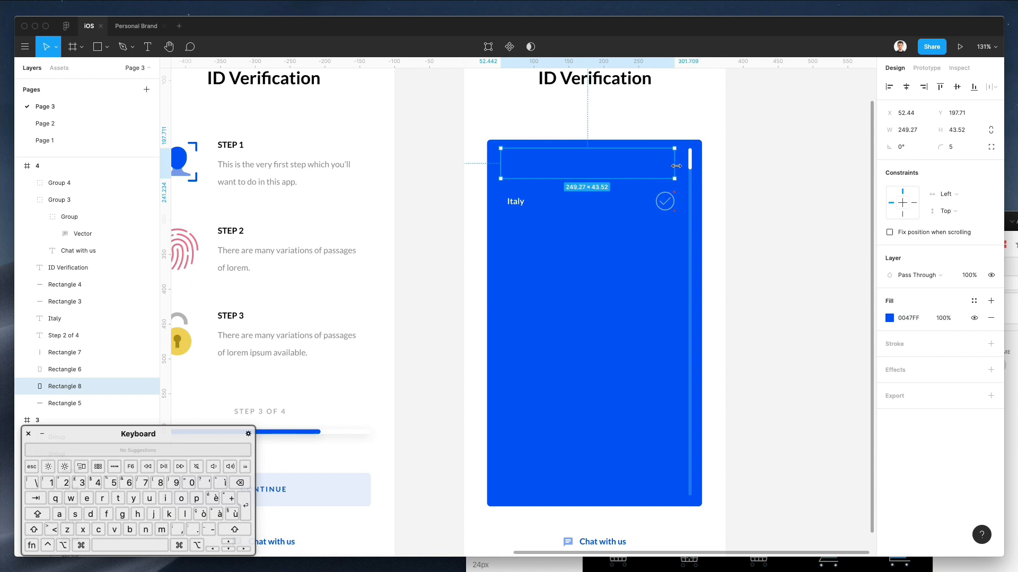
Change the new bar's fill to the darker blue 0039CD
key("i")
left_click(618, 249)
left_click(891, 319)
left_click_drag(855, 305, 929, 320)
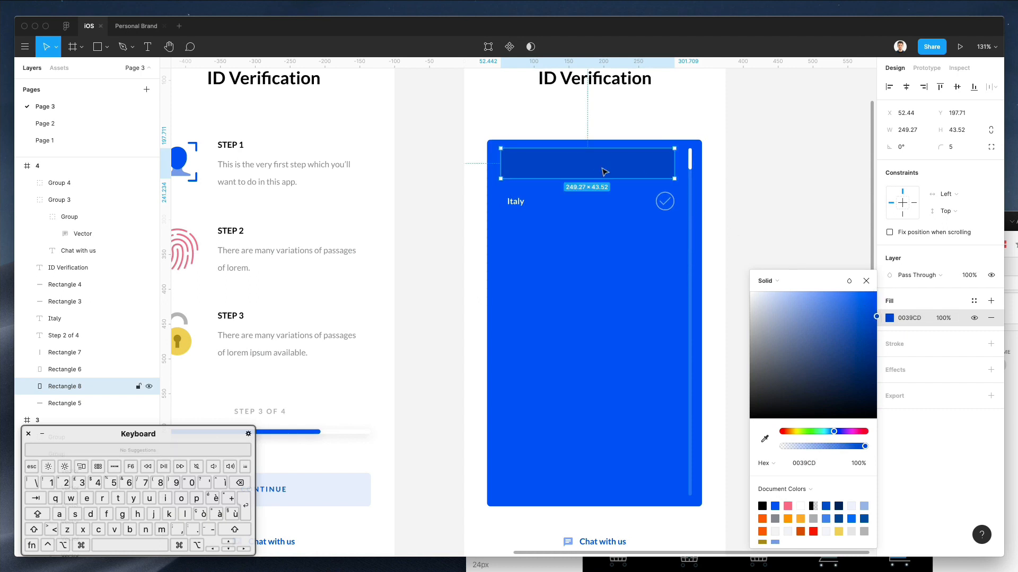
Shift the dark blue bar 3 px down and reduce its height to about 40 px
key("Down")
key("Down")
key("Down")
left_click_drag(591, 181, 591, 178)
Switch to Nucleo, search for "search" in the Glyph style and place the 12 px magnifier icon on the dark blue bar
key("super+Tab")
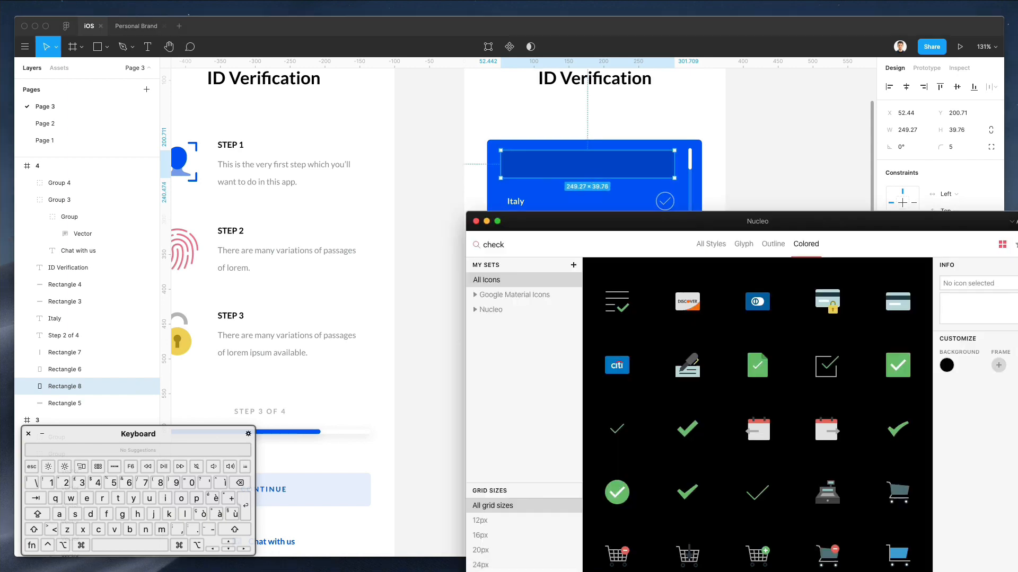
key("super+a")
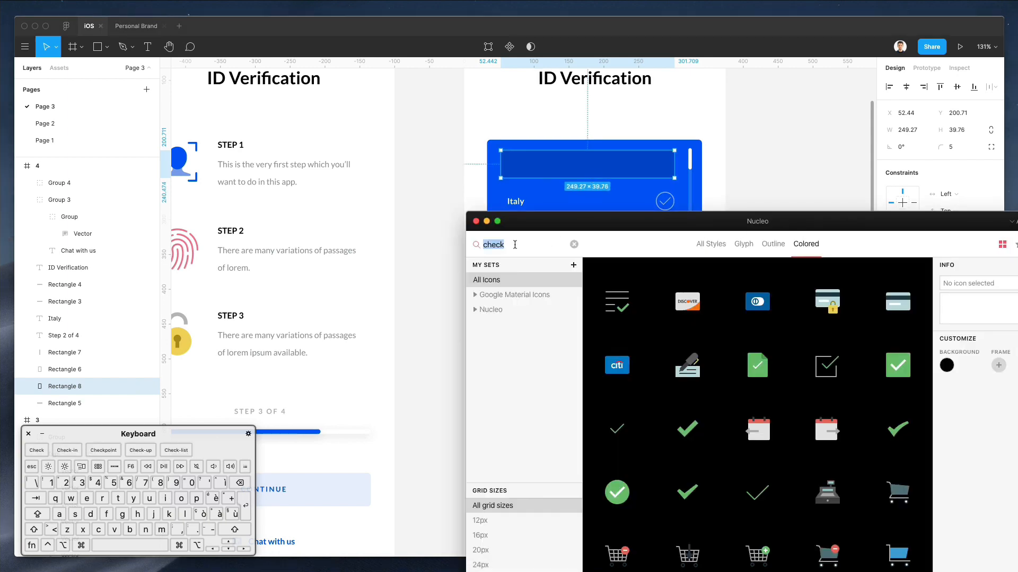
type("search")
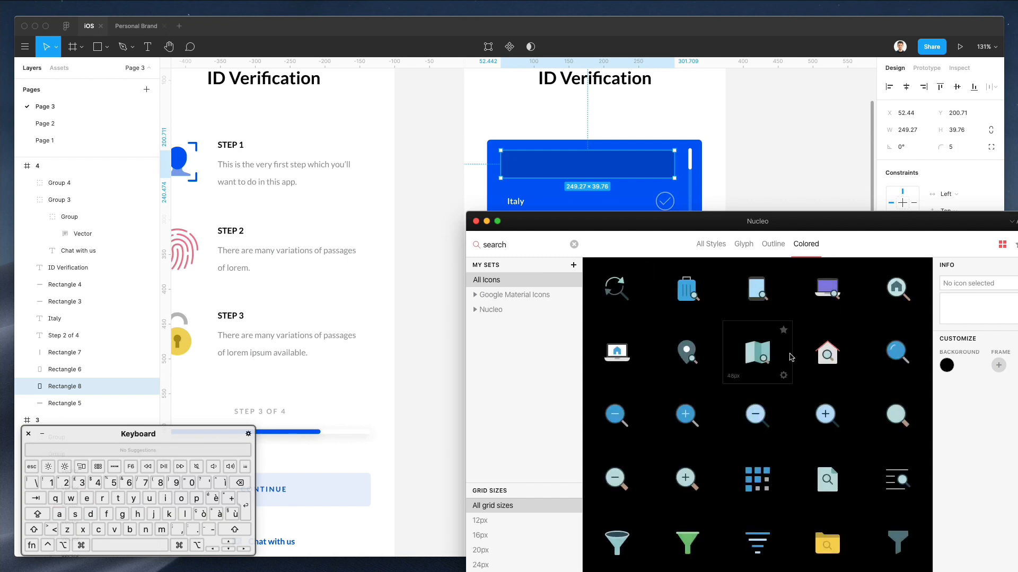
scroll(794, 354, "down", 2)
scroll(795, 355, "up", 2)
left_click(743, 244)
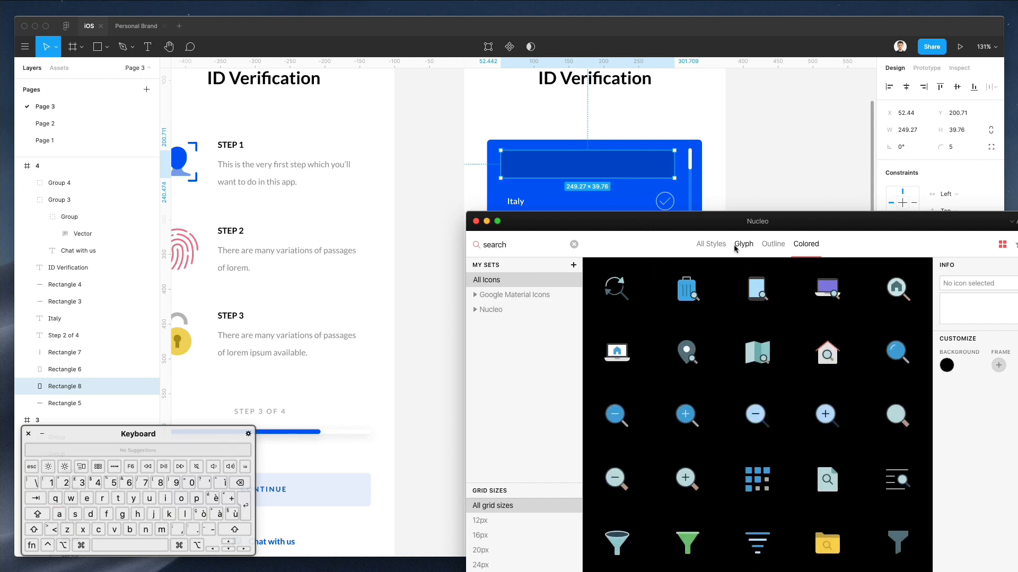
left_click(773, 244)
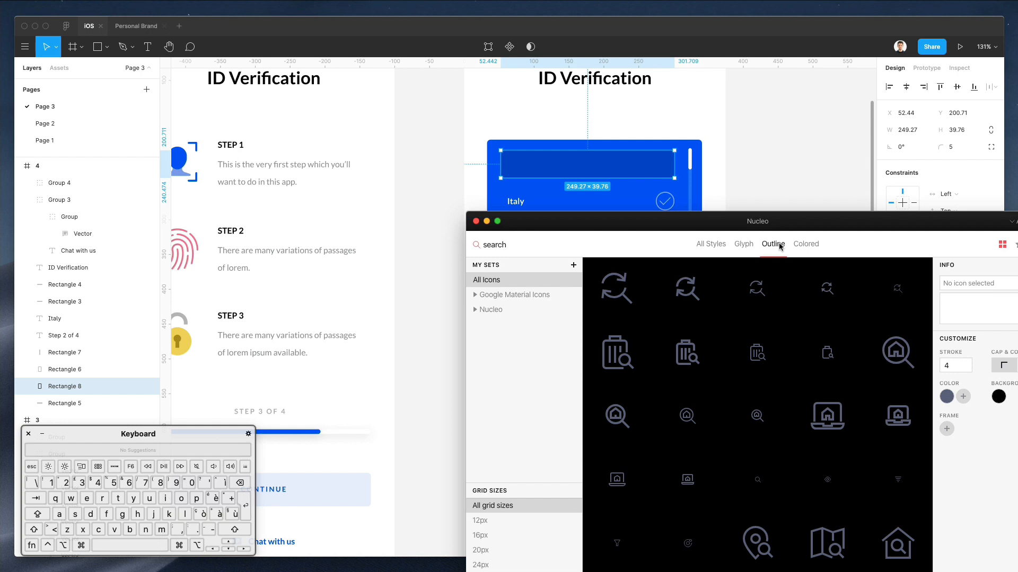
left_click(738, 244)
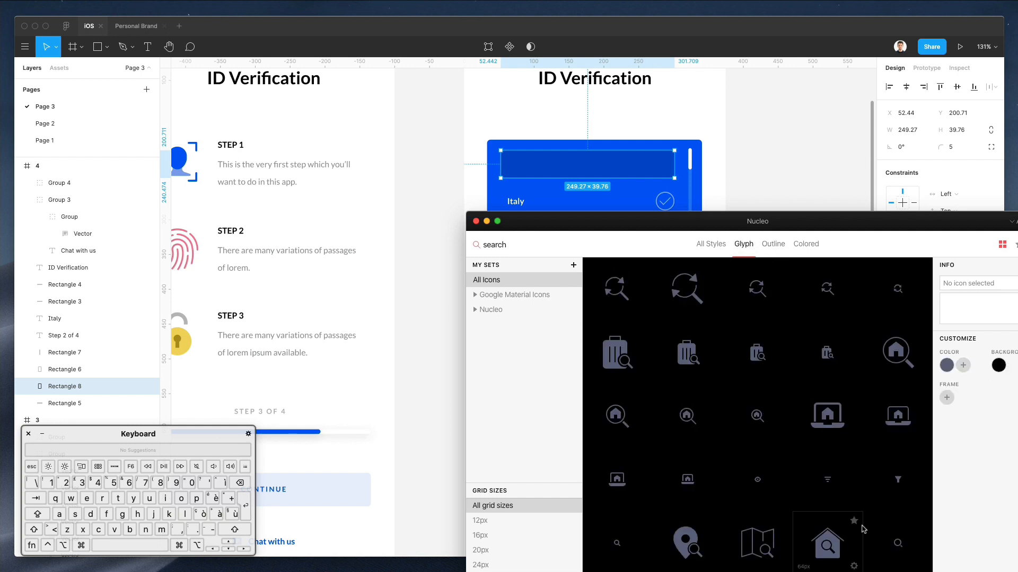
left_click_drag(622, 553, 520, 166)
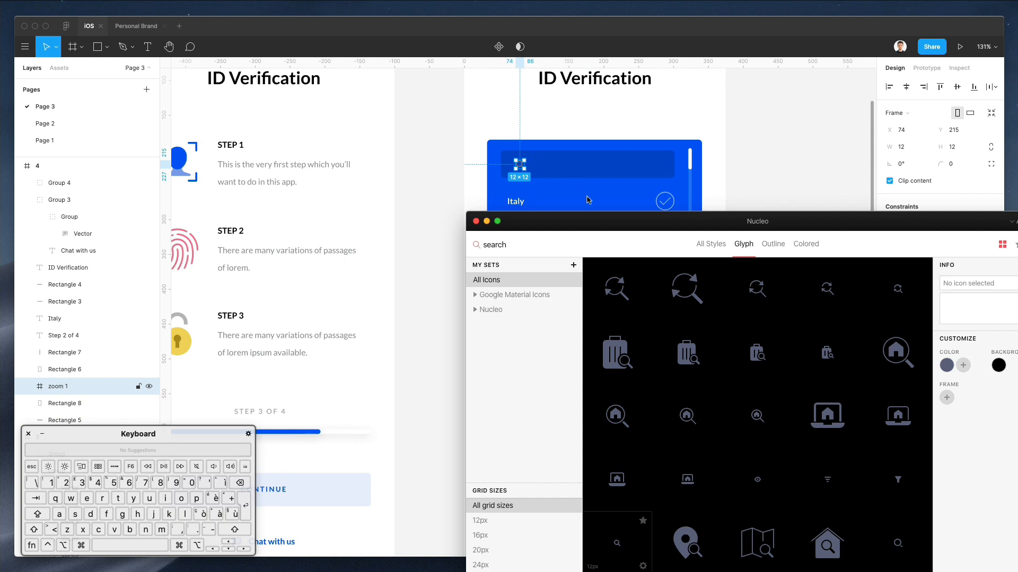
Duplicate the Italy label onto the dark blue bar beside the magnifier and change its text to "Search"
left_click(736, 165)
left_click_drag(514, 203, 544, 163)
type("Search")
left_click(562, 125)
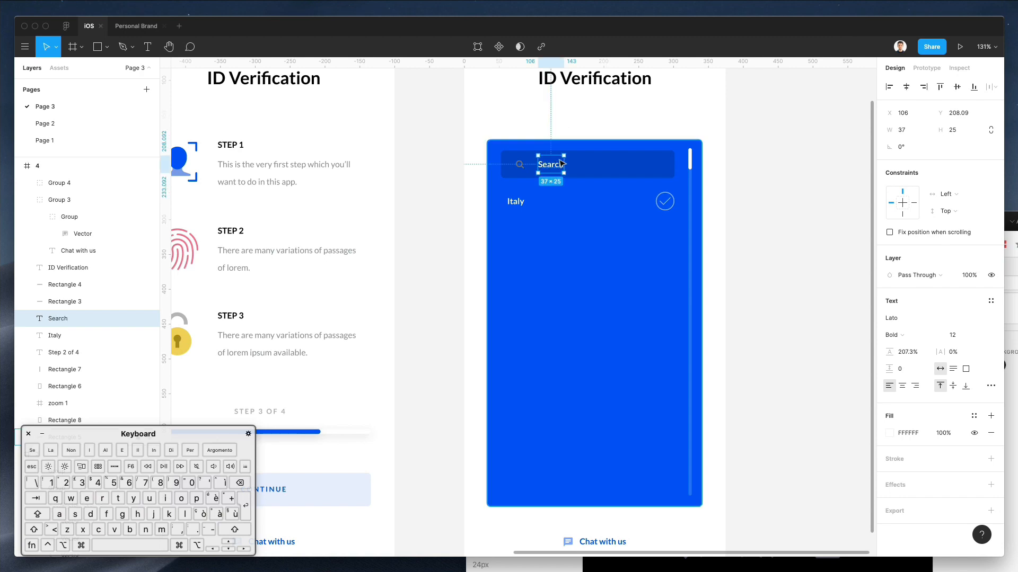
left_click_drag(559, 165, 558, 165)
Enlarge the magnifier icon to 17 × 17 px, move it 10 px left and ungroup its frame
left_click(519, 165)
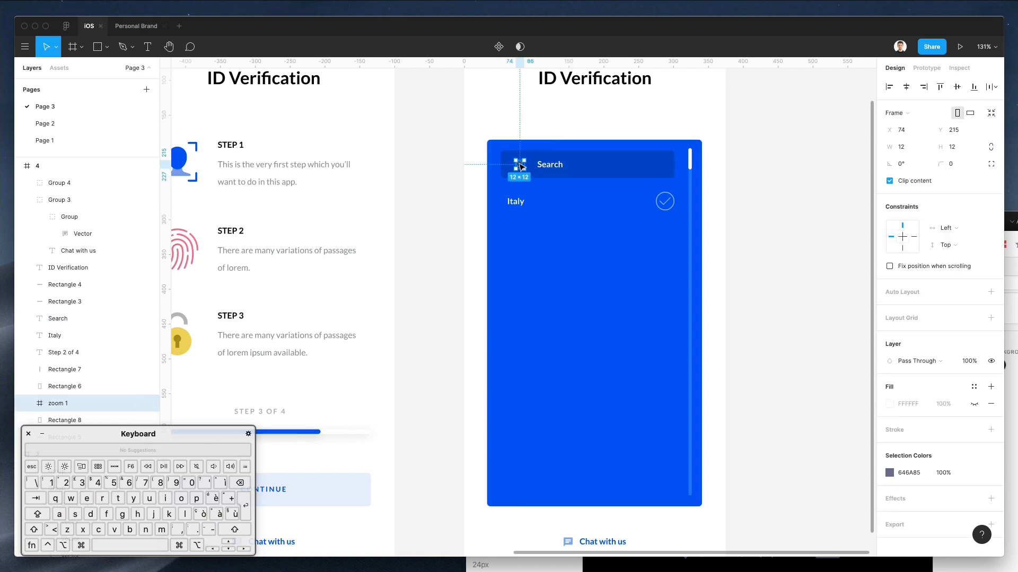
key("shift+2")
left_click_drag(533, 158, 545, 150)
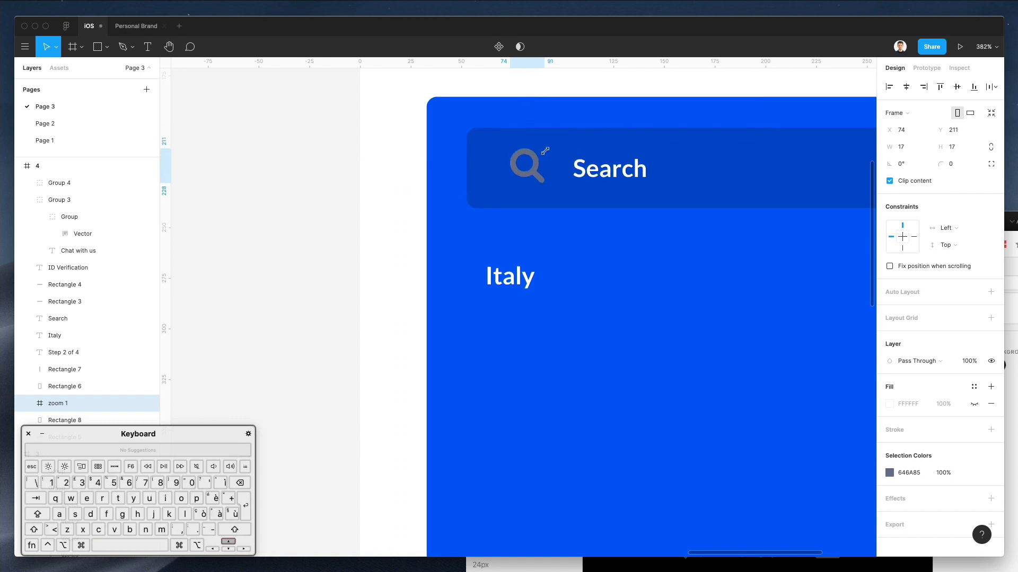
key("shift+Left")
key("ctrl+c")
key("Escape")
key("super+shift+g")
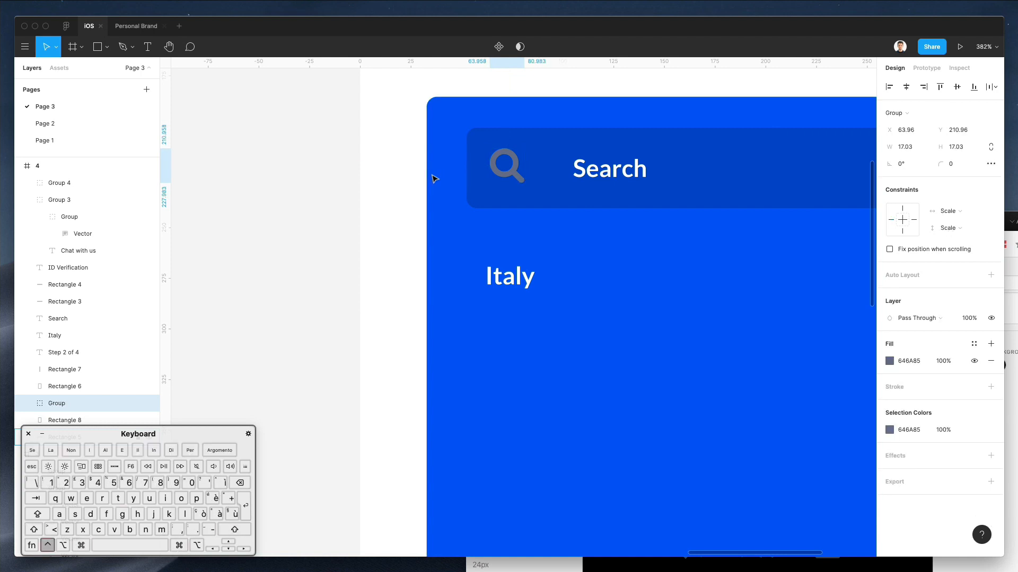
Fill the magnifier icon with white sampled from the screen background and set its opacity to 50%
key("ctrl+c")
left_click(418, 175)
key("5")
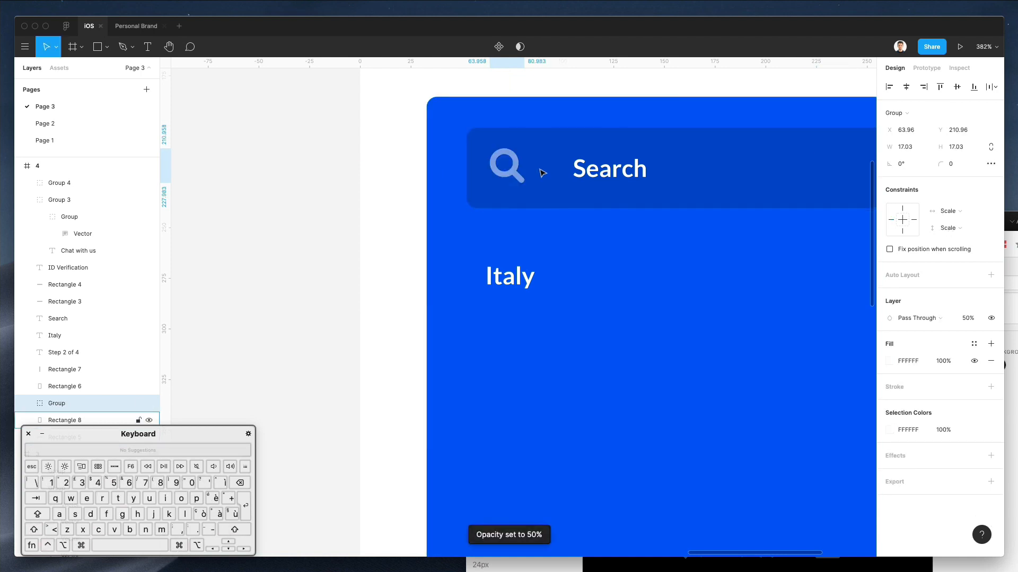
Move the Search label closer to the magnifier, to about X 92, and raise it by 1 px
left_click(625, 174)
left_click_drag(624, 174, 598, 175)
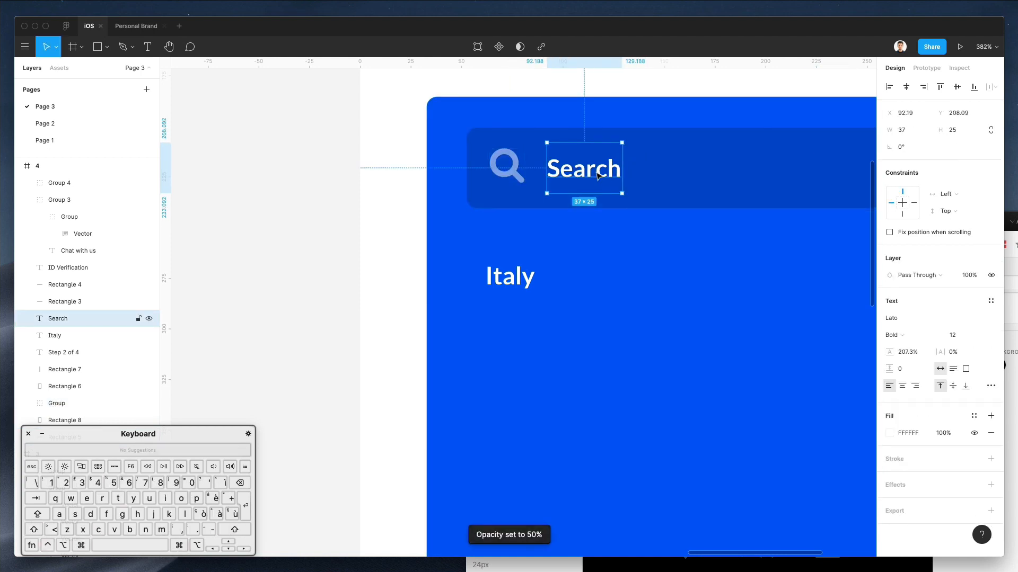
scroll(597, 175, "up", 2)
scroll(598, 175, "down", 6)
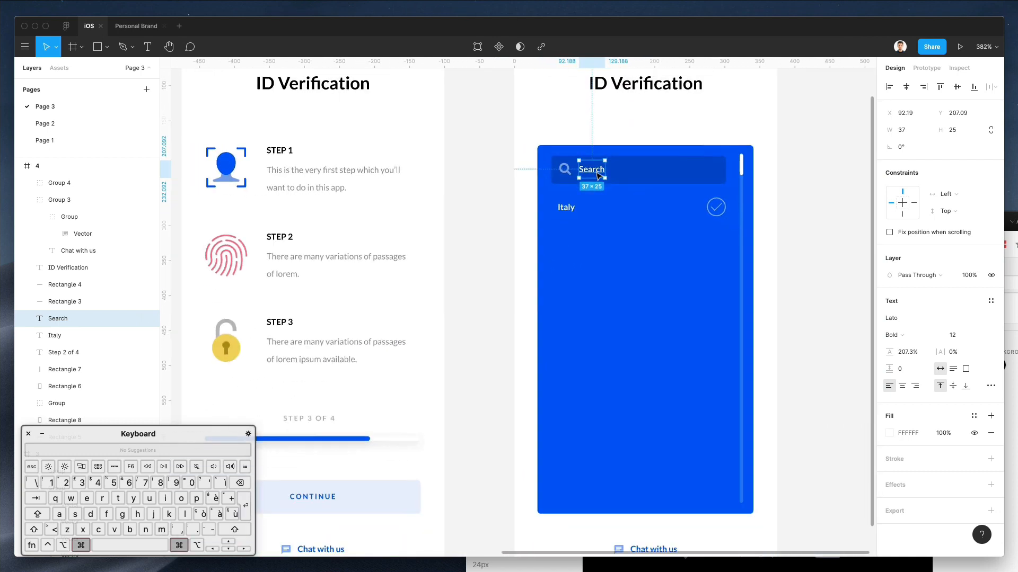
Move the Italy label left to X 52.44 so it lines up with the left edge of the search bar
left_click(570, 203)
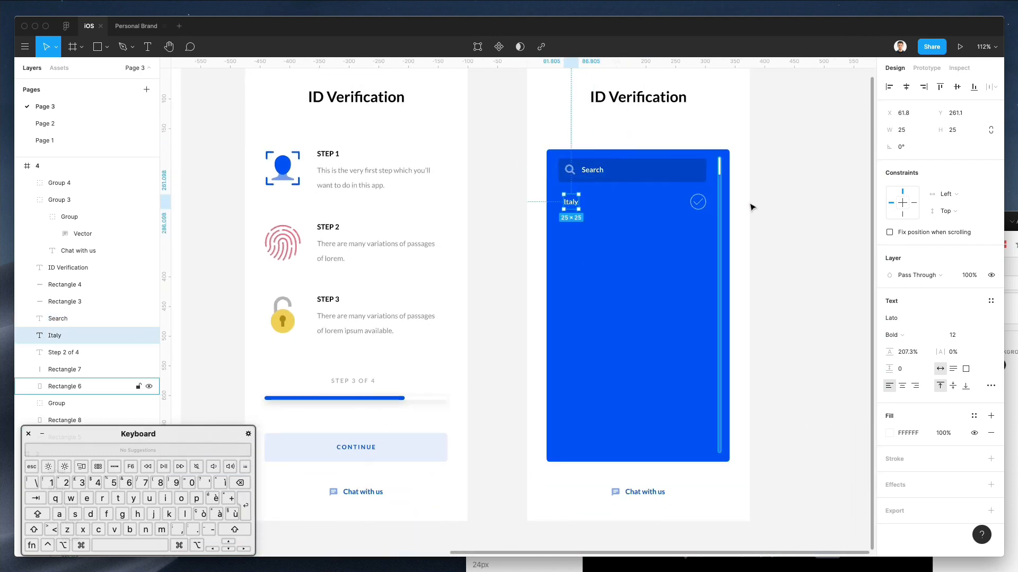
left_click(699, 203)
left_click_drag(689, 204, 692, 203)
left_click(788, 172)
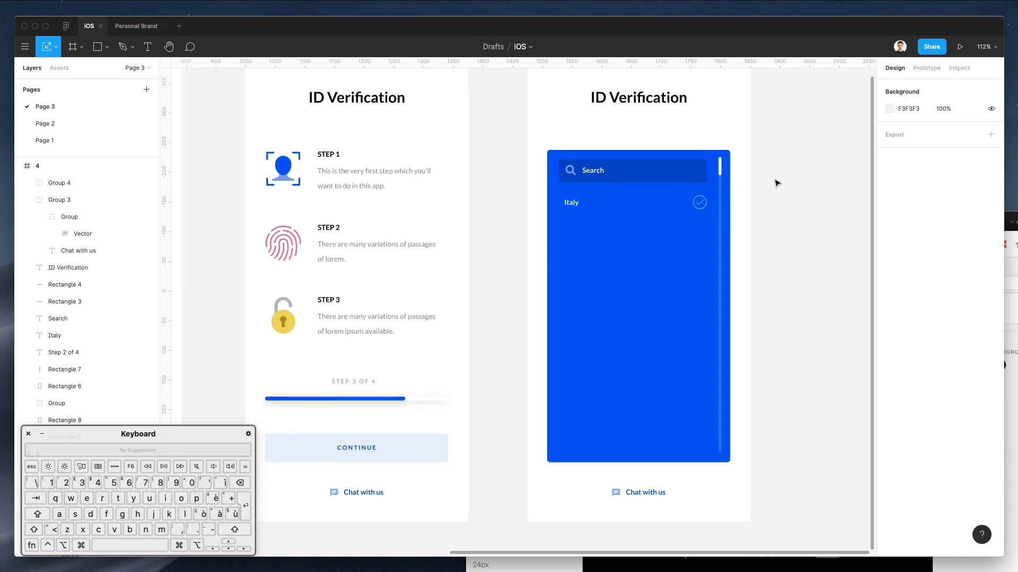
scroll(777, 183, "up", 2)
left_click(567, 247)
left_click_drag(568, 251, 562, 250)
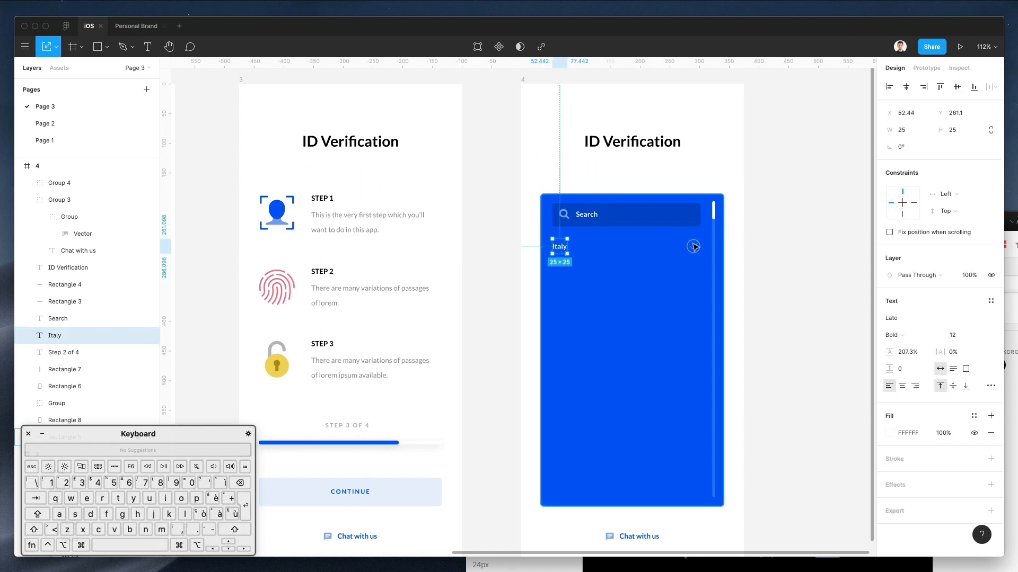
Try to nudge the check badge beside the Italy label and undo the change
left_click(693, 247)
double_click(694, 248)
left_click_drag(694, 249, 696, 251)
key("super+z")
key("super+z")
left_click(736, 240)
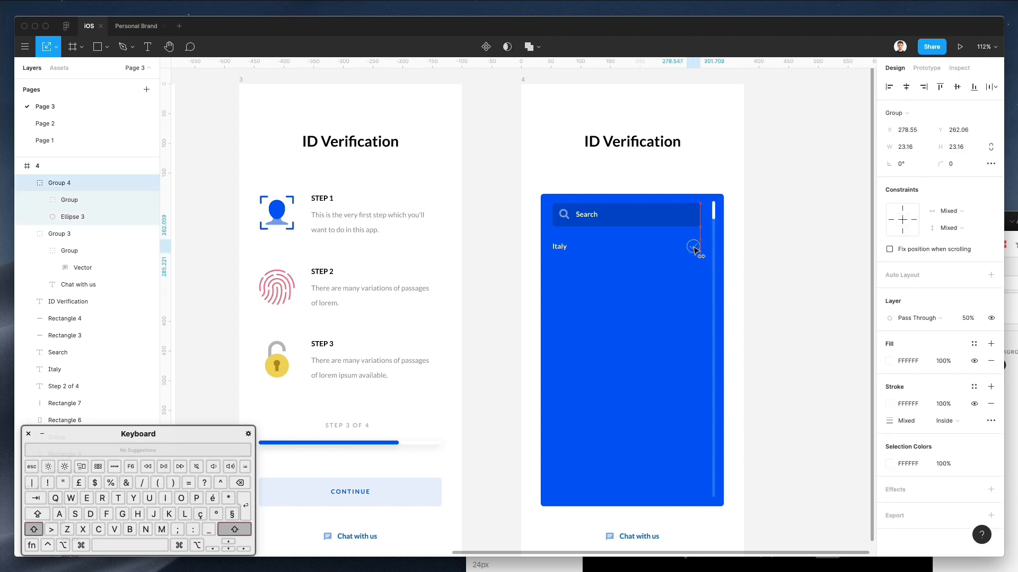
Group the Italy label with its check badge and place a copy of the row about 39 px below it
left_click(137, 370, "shift")
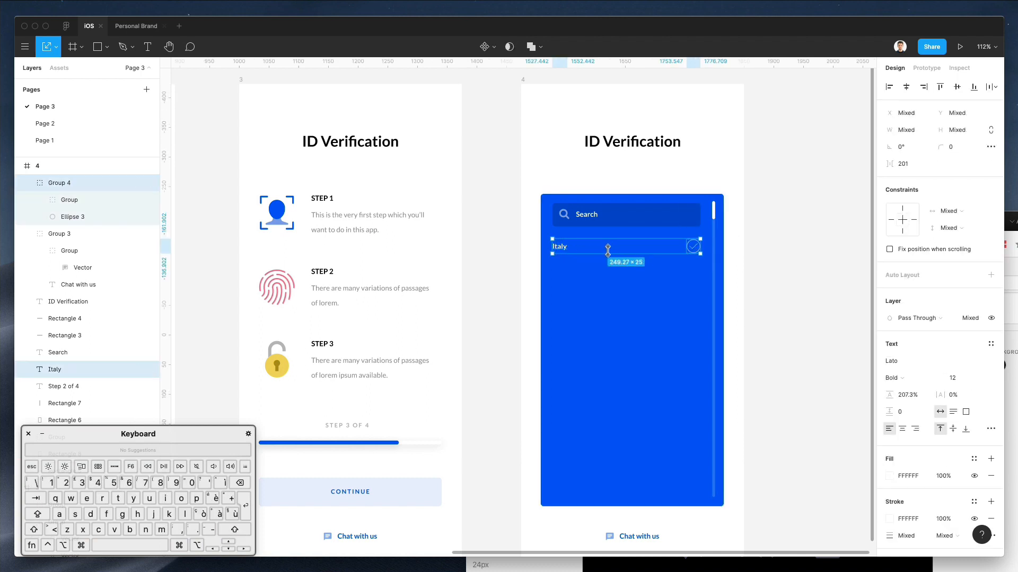
key("super+g")
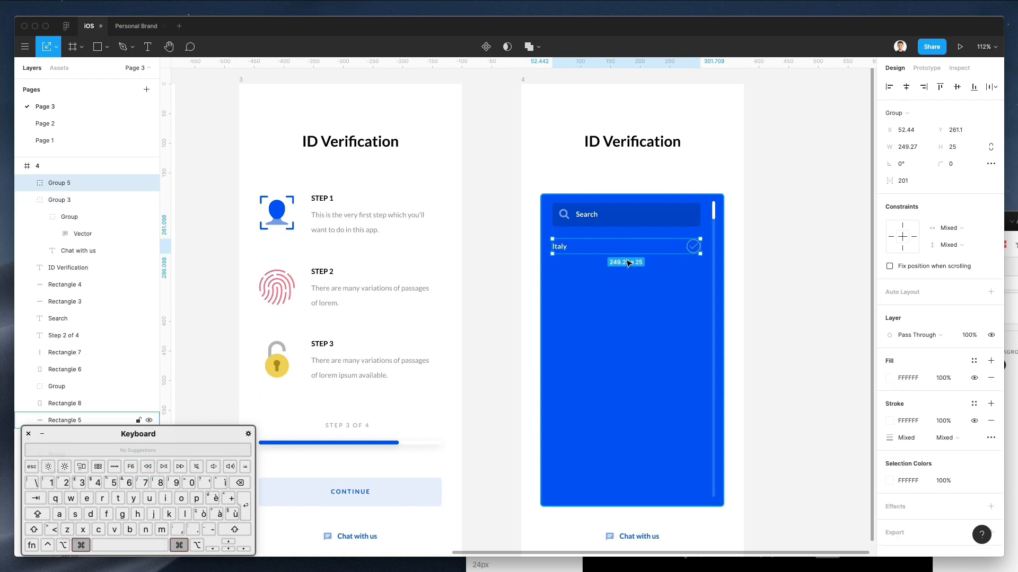
left_click_drag(693, 249, 694, 271)
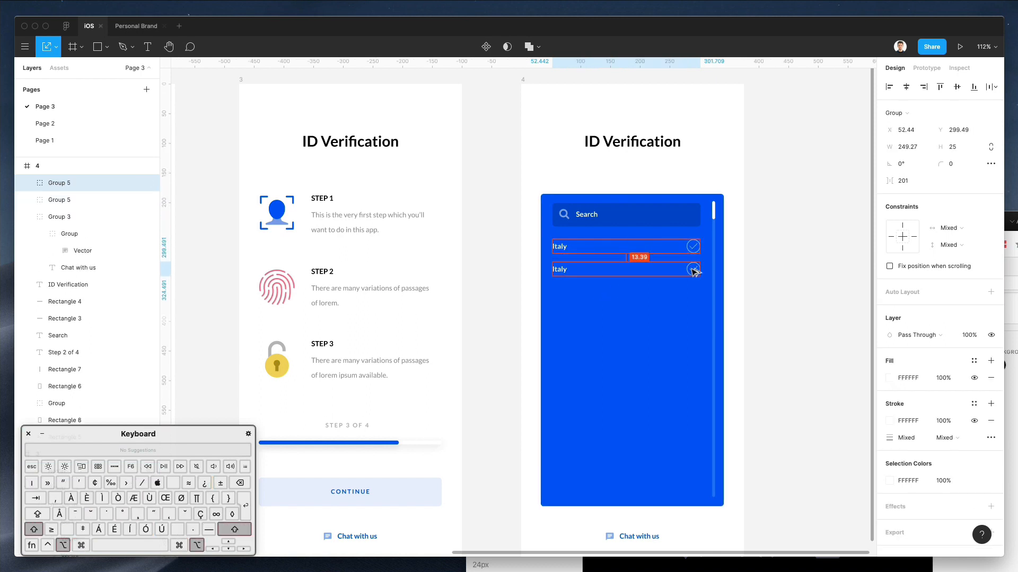
Repeat the row duplication with the same spacing until eleven Italy rows fill the blue card
key("super+d")
key("super+d")
key("super+d")
key("super+d")
key("super+d")
key("super+d")
key("super+d")
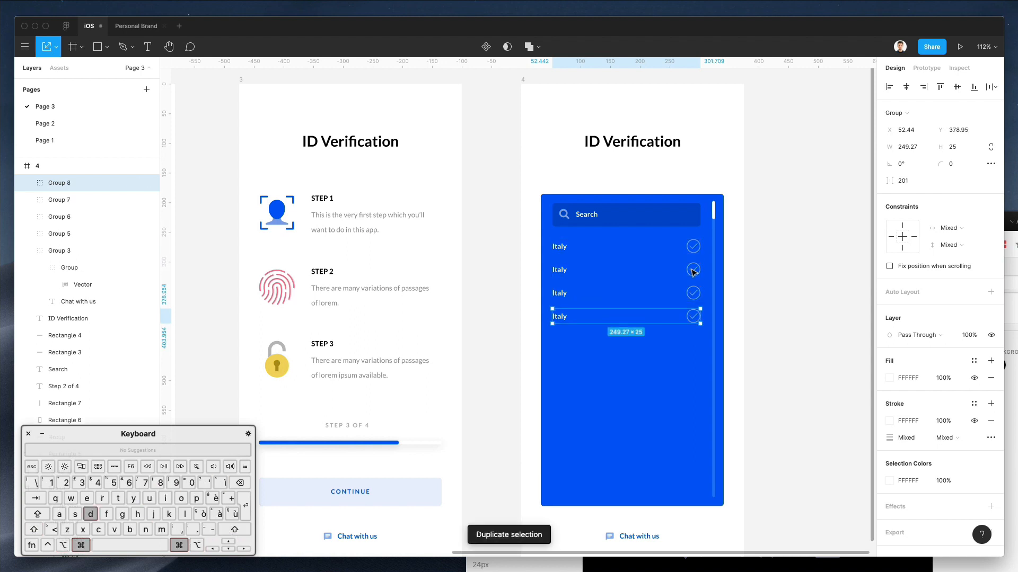
scroll(693, 272, "up", 1)
key("super+d")
key("super+d")
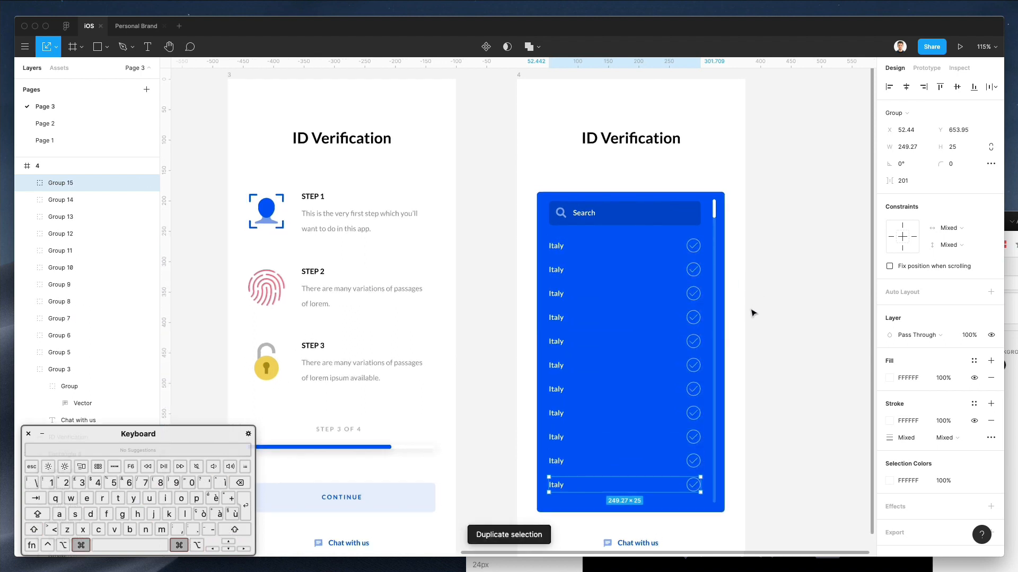
left_click(770, 317)
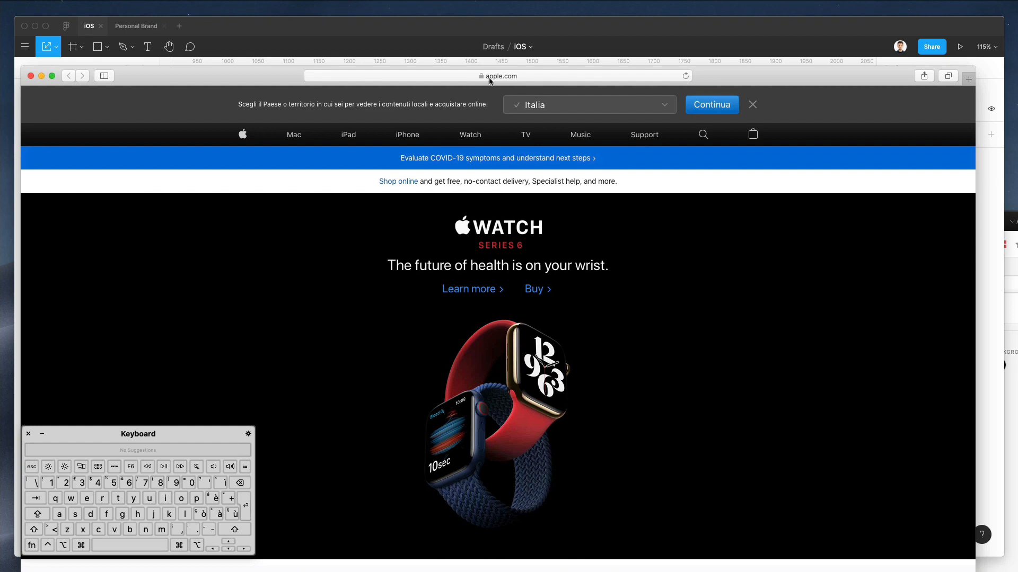
In the web browser, search for "list of countries" and open the worldometers alphabetical list
left_click(515, 78)
type("list of countries")
key("Return")
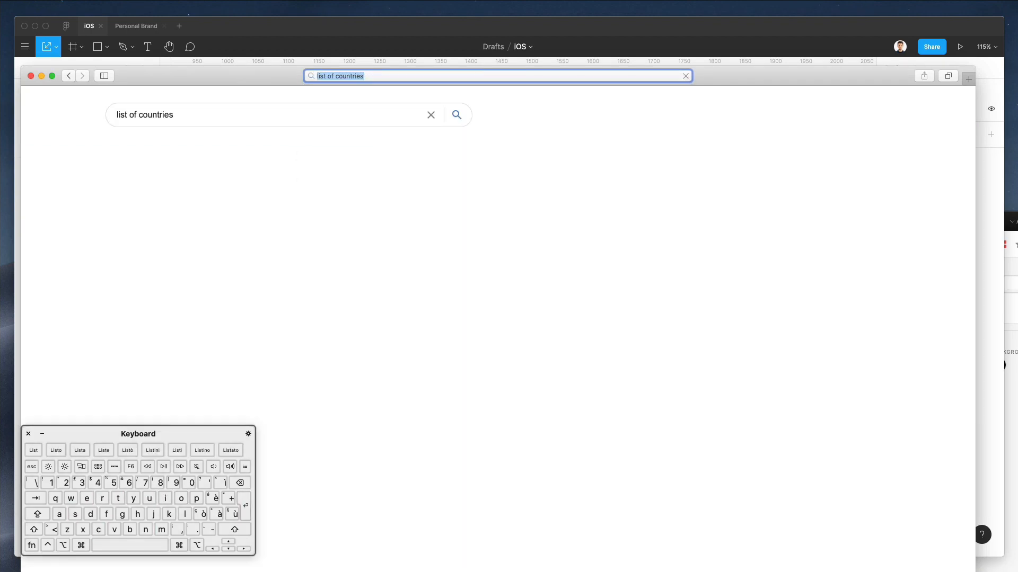
left_click(275, 207)
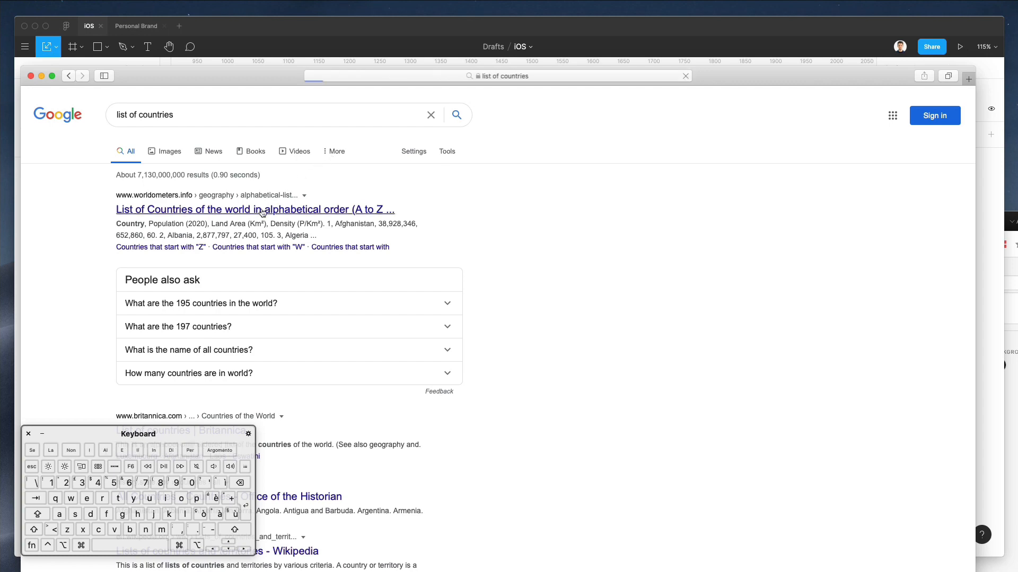
Narrow the Figma window and place the browser window beside it so the country list and the card are both in view
left_click_drag(710, 72, 935, 51)
left_click_drag(501, 41, 789, 36)
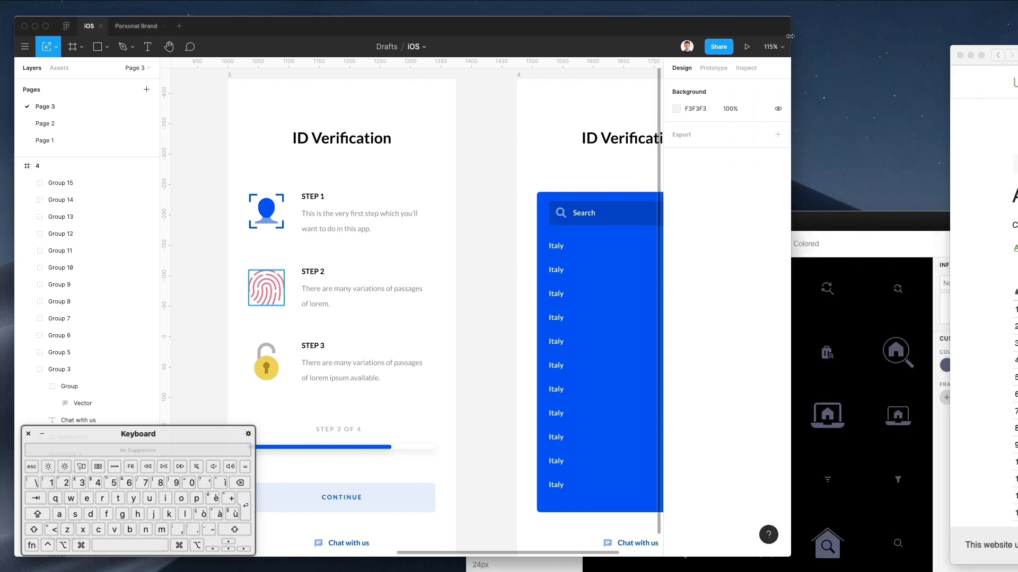
left_click(836, 226)
left_click(486, 221)
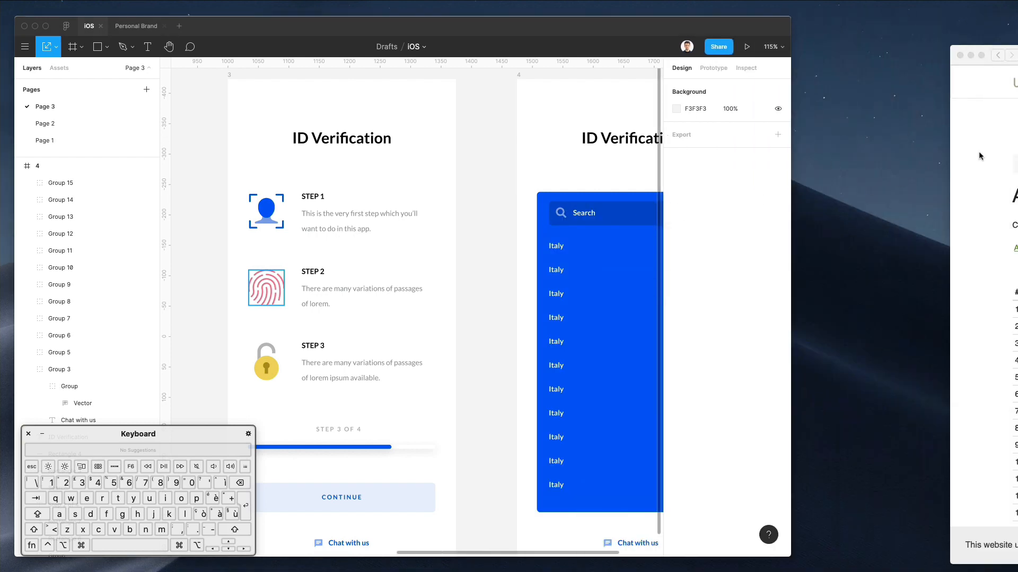
left_click_drag(991, 56, 835, 63)
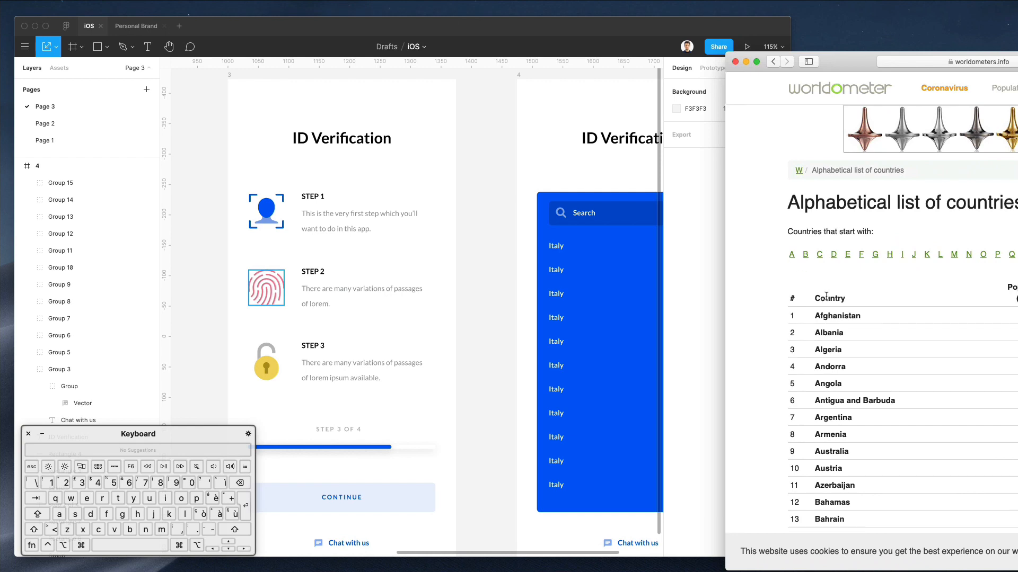
Copy "Afghanistan" from the web list and paste it over the first Italy label on the card
triple_click(838, 318)
scroll(838, 316, "down", 5)
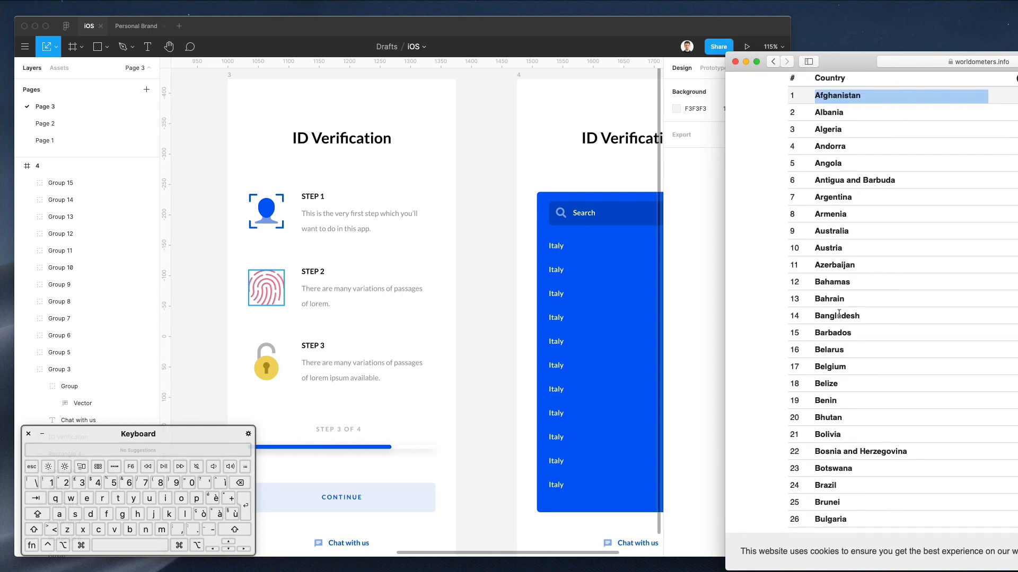
scroll(839, 314, "down", 6)
scroll(839, 314, "up", 10)
scroll(838, 314, "up", 2)
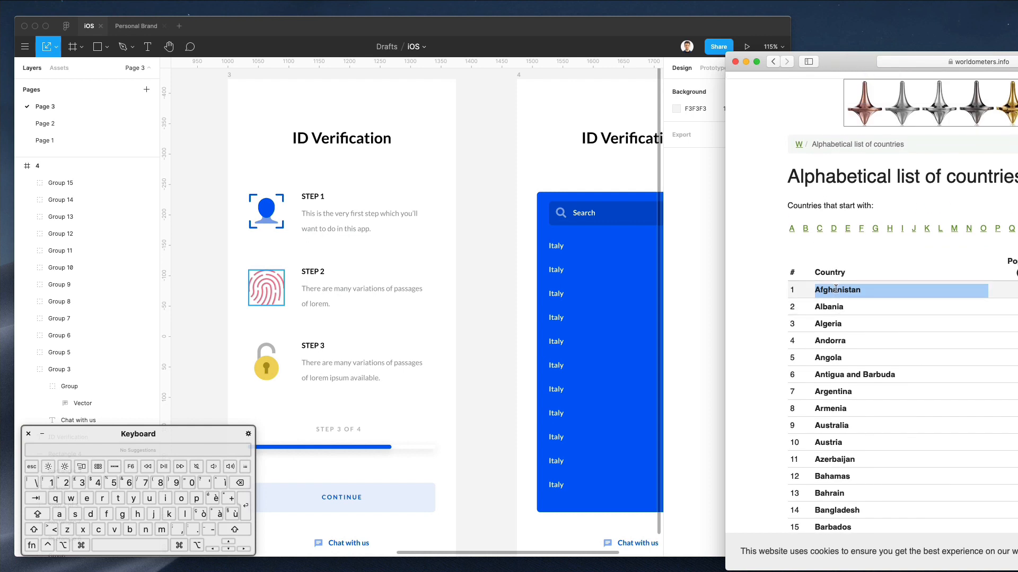
left_click(876, 286)
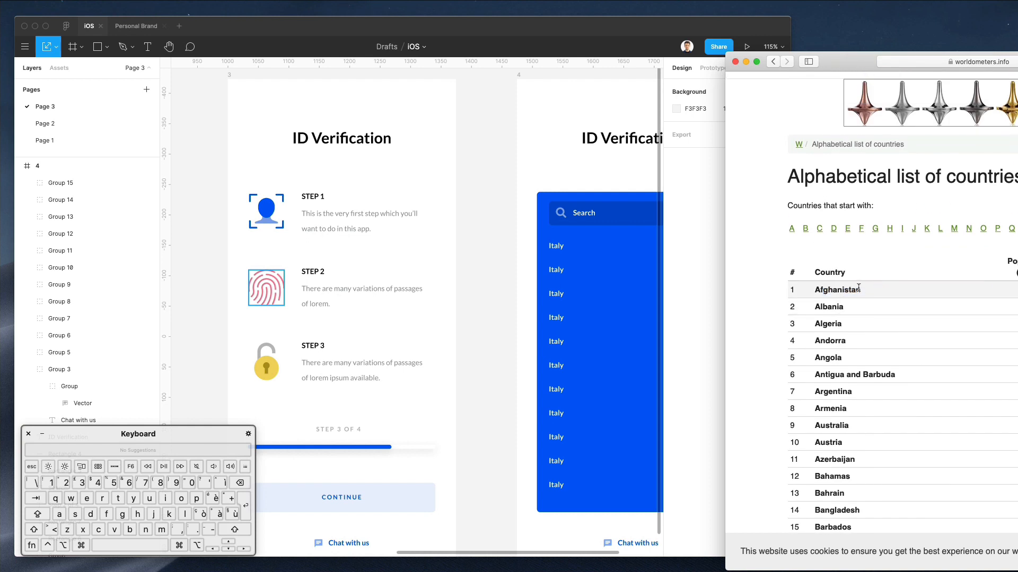
left_click(816, 290)
key("super+c")
left_click(563, 257)
left_click(555, 248, "super")
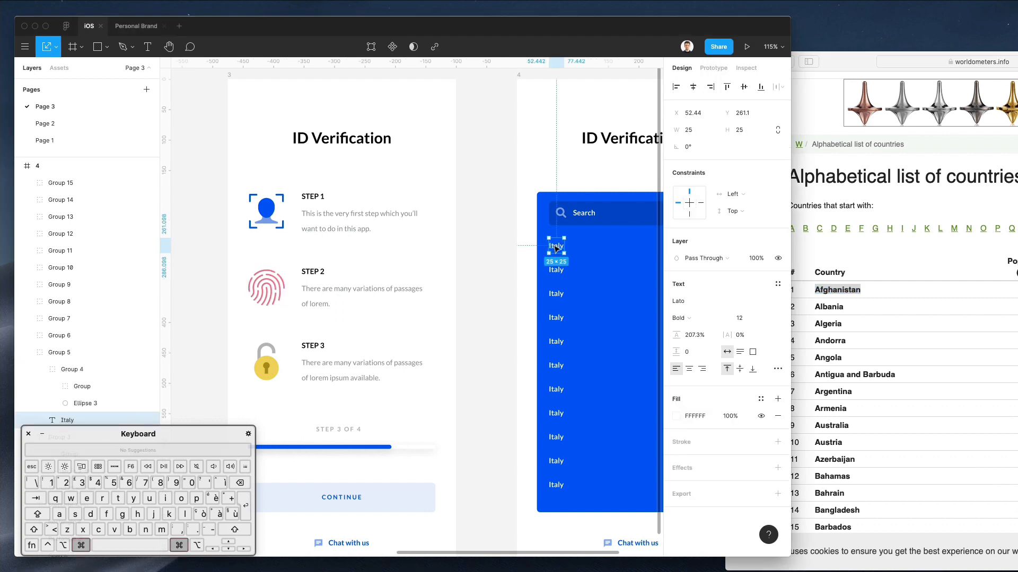
key("super+v")
Copy "Albania" from the web list and replace the second row's label with it
left_click(820, 323)
left_click(828, 307)
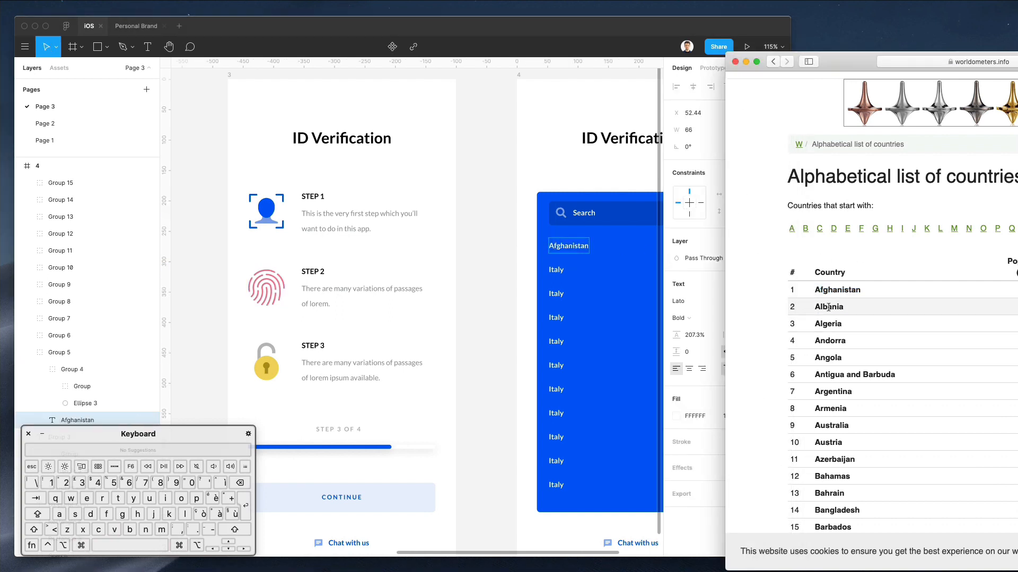
double_click(827, 308)
key("super+c")
left_click(556, 270, "super")
left_click(562, 270)
key("super+v")
Replace the third and fourth row labels with "Algeria" and "Andorra" copied from the web list
left_click(840, 328)
key("super+c")
left_click(556, 293, "super")
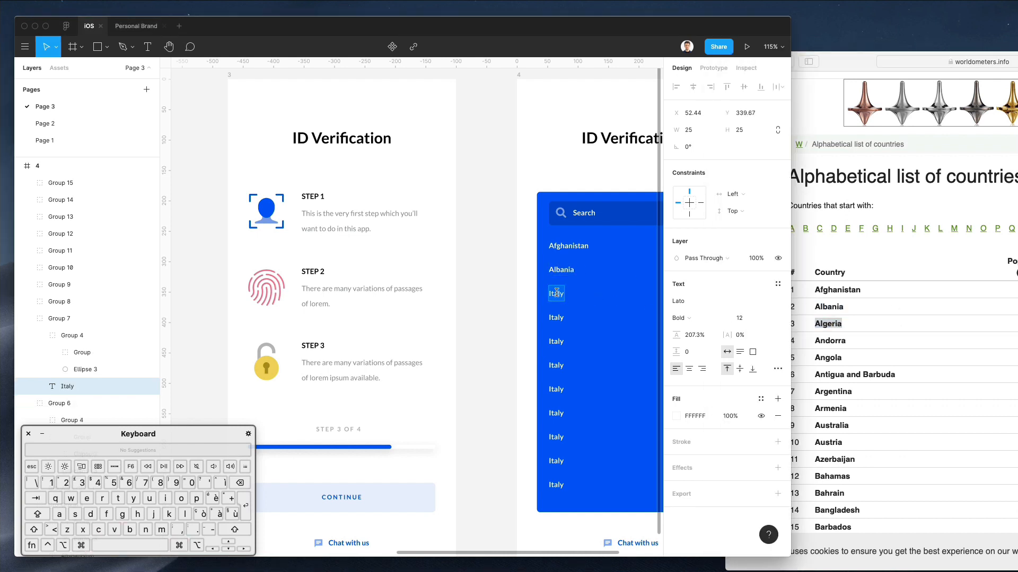
key("super+v")
left_click(840, 337)
key("super+c")
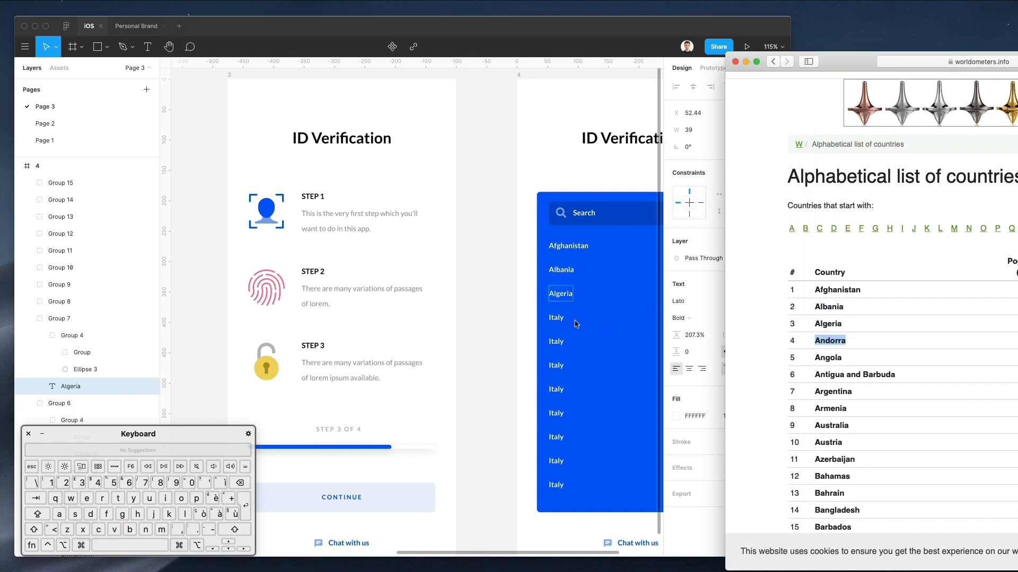
left_click(556, 317)
key("super+v")
Replace the fifth row's label with "Angola" copied from the web list
left_click(834, 358)
double_click(834, 358)
key("super+c")
left_click(556, 341)
key("super+v")
Replace the sixth row's label with "Antigua and Barbuda" copied from the web list
triple_click(862, 376)
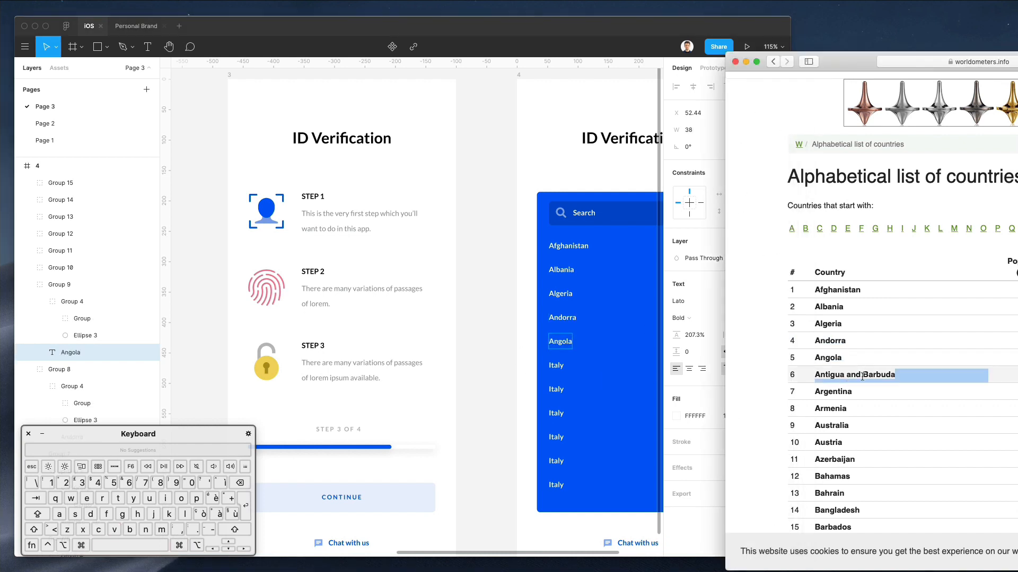
left_click(814, 372)
left_click_drag(895, 373, 895, 373)
key("super+c")
double_click(557, 367)
key("super+v")
Replace the seventh row's label with "Argentina" copied from the web list
left_click(833, 393)
double_click(833, 393)
key("super+c")
double_click(555, 389)
key("super+v")
Replace the eighth row's label with "Armenia" copied from the web list
left_click(841, 407)
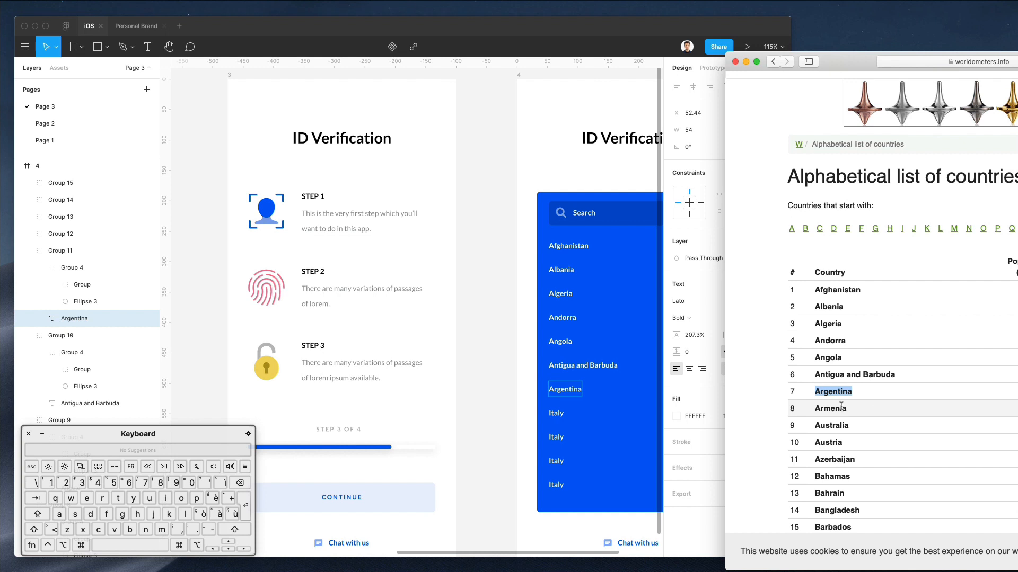
double_click(841, 407)
double_click(555, 413)
key("super+v")
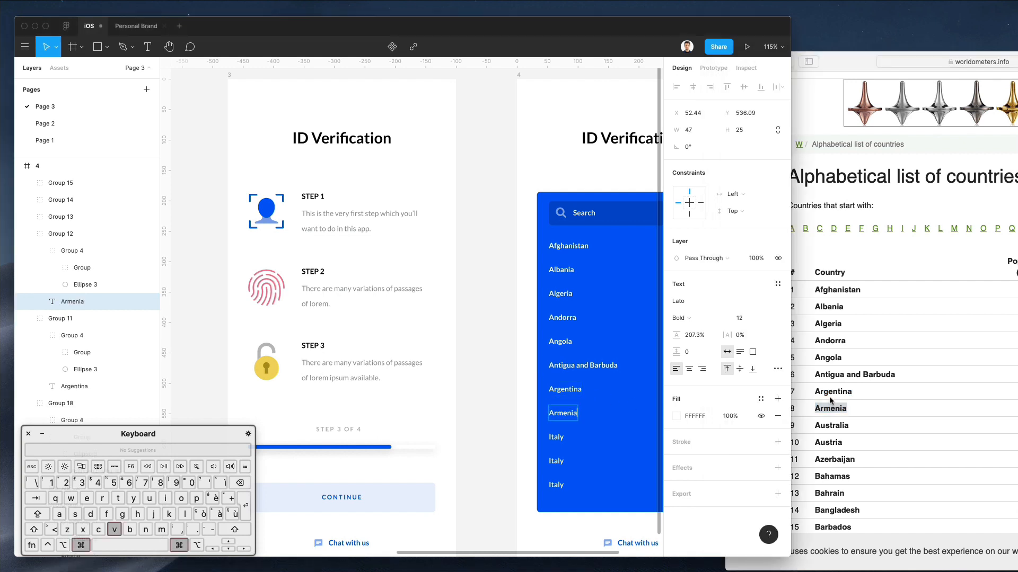
Replace the ninth row's label with "Australia" copied from the web list
left_click(809, 428)
double_click(809, 429)
key("super+c")
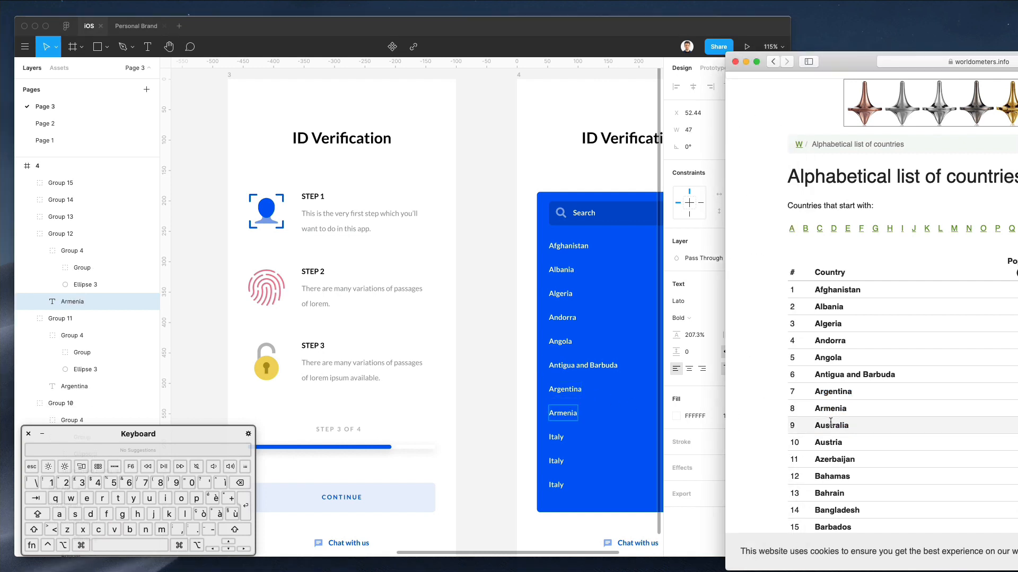
left_click(557, 435)
double_click(556, 434)
key("super+v")
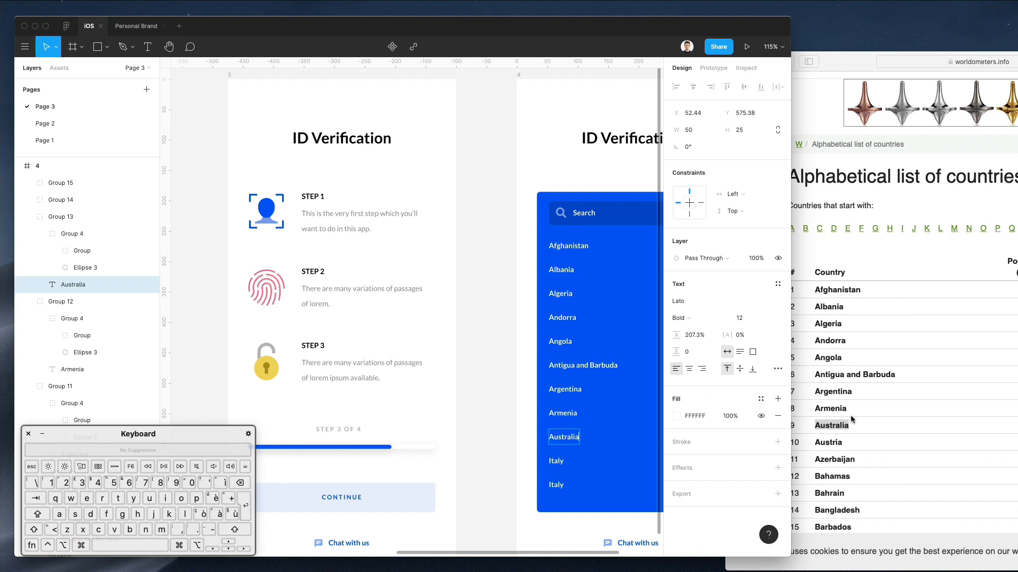
Replace the tenth row's label with "Austria" copied from the web list
left_click(823, 449)
double_click(824, 448)
key("super+c")
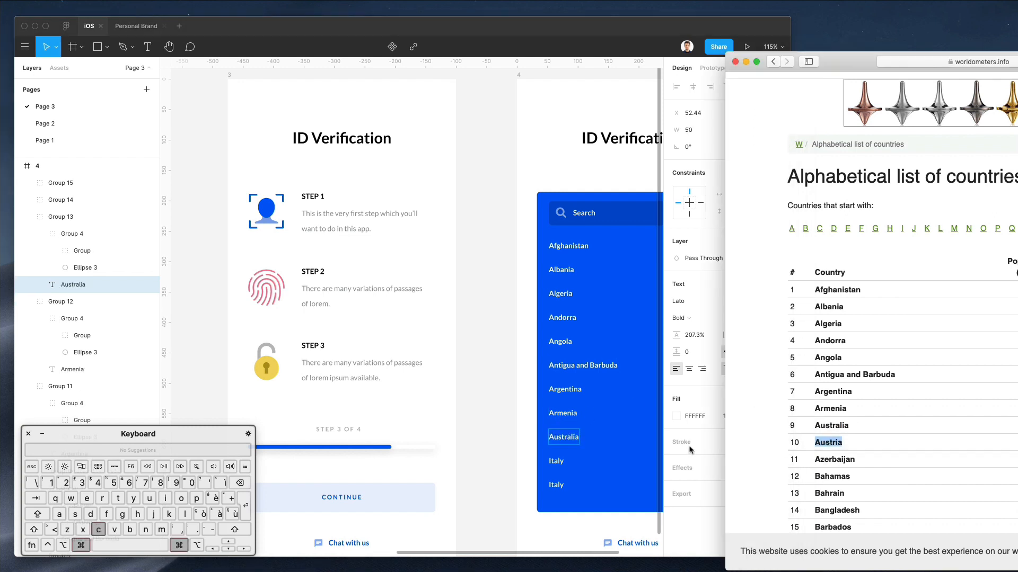
left_click(553, 460)
key("super+v")
Replace the last row's label with "Azerbaijan" copied from the web list and deselect it
double_click(834, 459)
key("super+c")
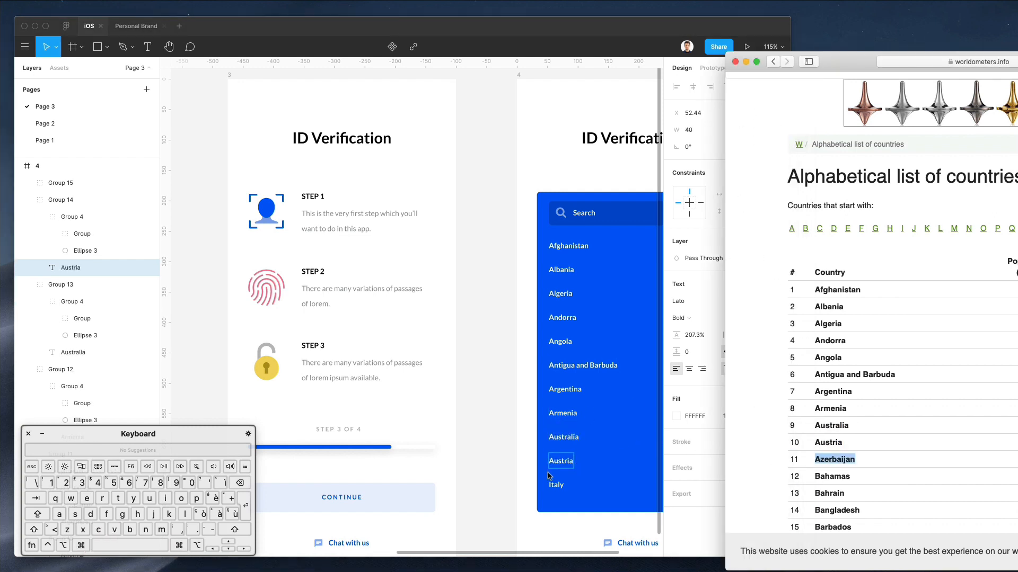
left_click(560, 486)
double_click(560, 486)
key("super+v")
key("Escape")
scroll(414, 352, "right", 3)
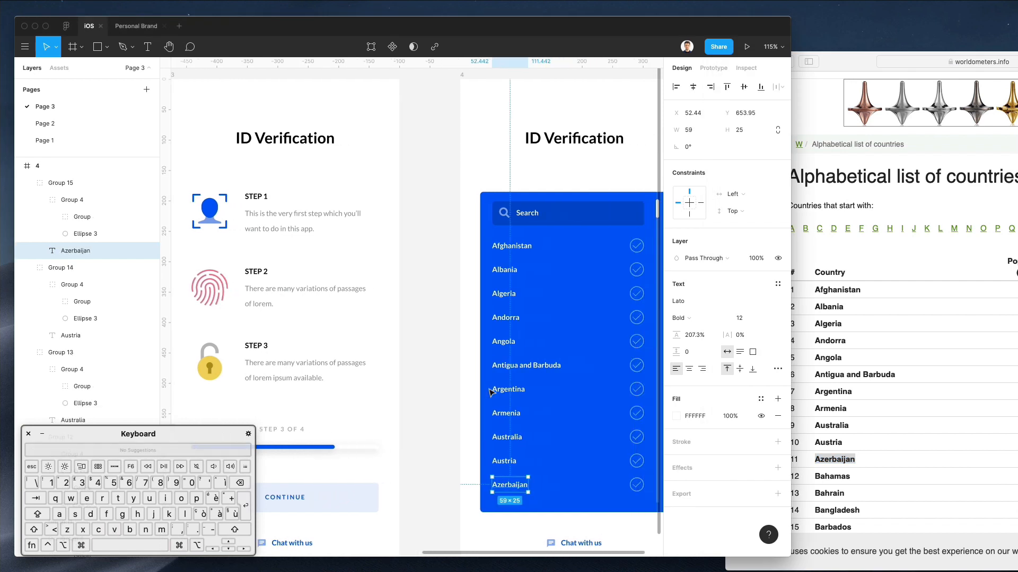
left_click(414, 353)
Move the browser window out of the way and widen the Figma window back to nearly full screen width
left_click_drag(865, 60, 813, 462)
left_click(684, 464)
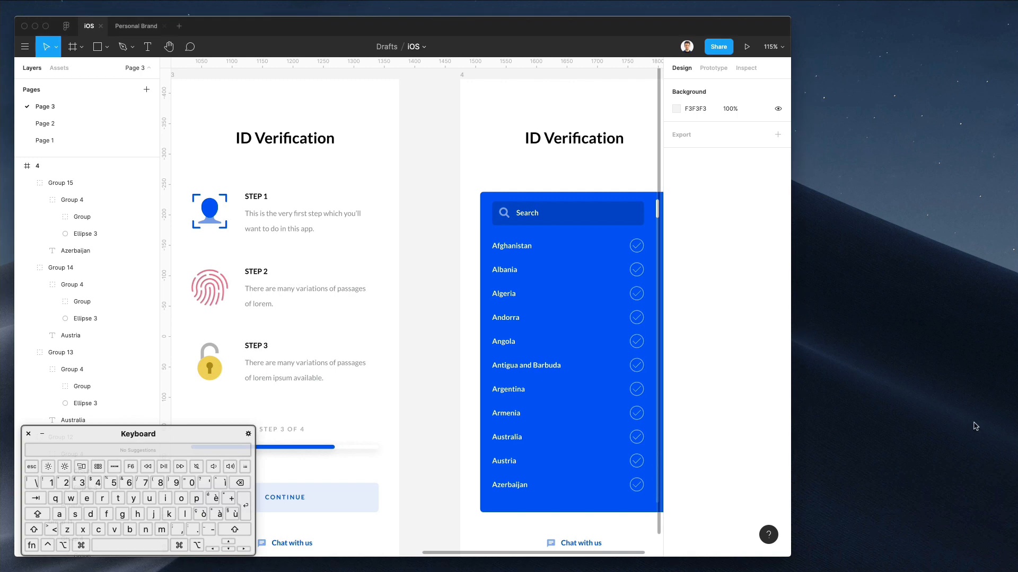
left_click_drag(791, 302, 1001, 302)
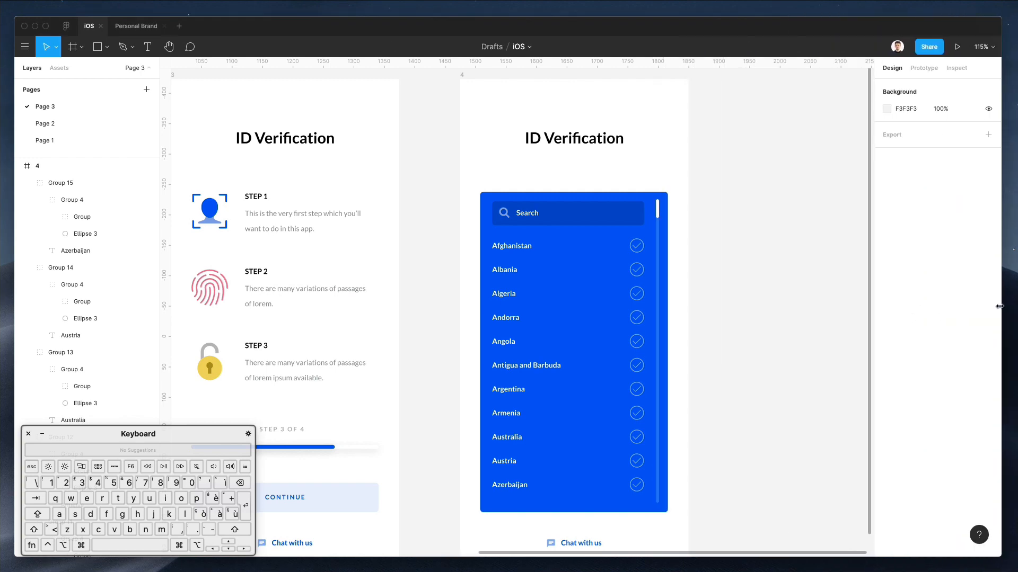
Change the heading above the blue card on screen 4 from "ID Verification" to "Add Country"
left_click(569, 137, "super")
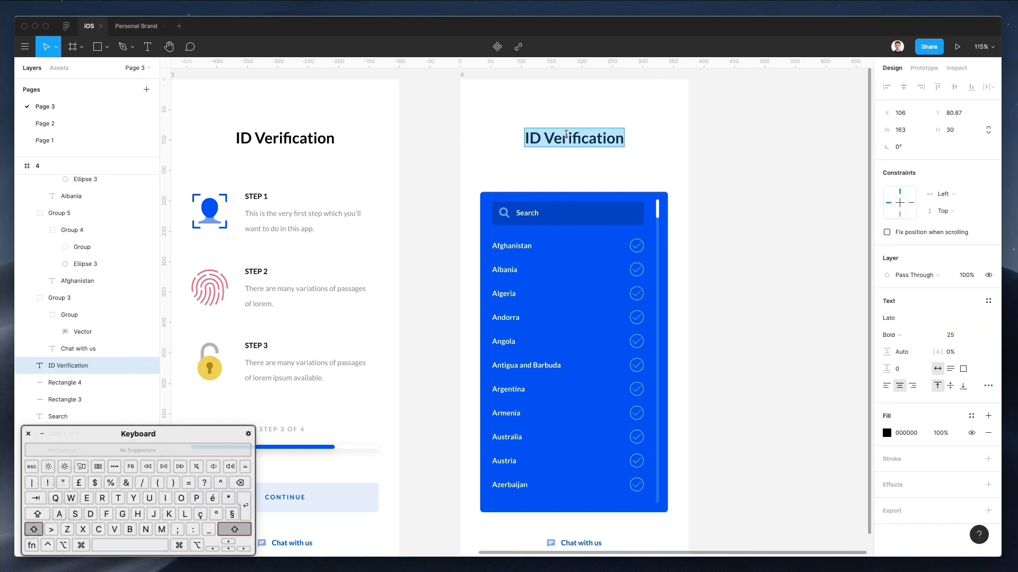
type("Add C")
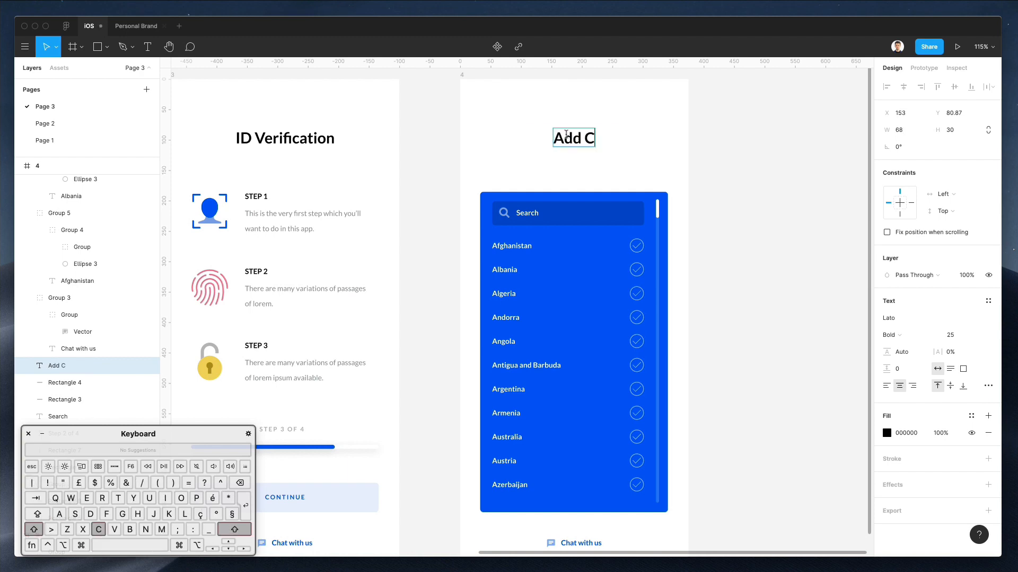
type("ountry")
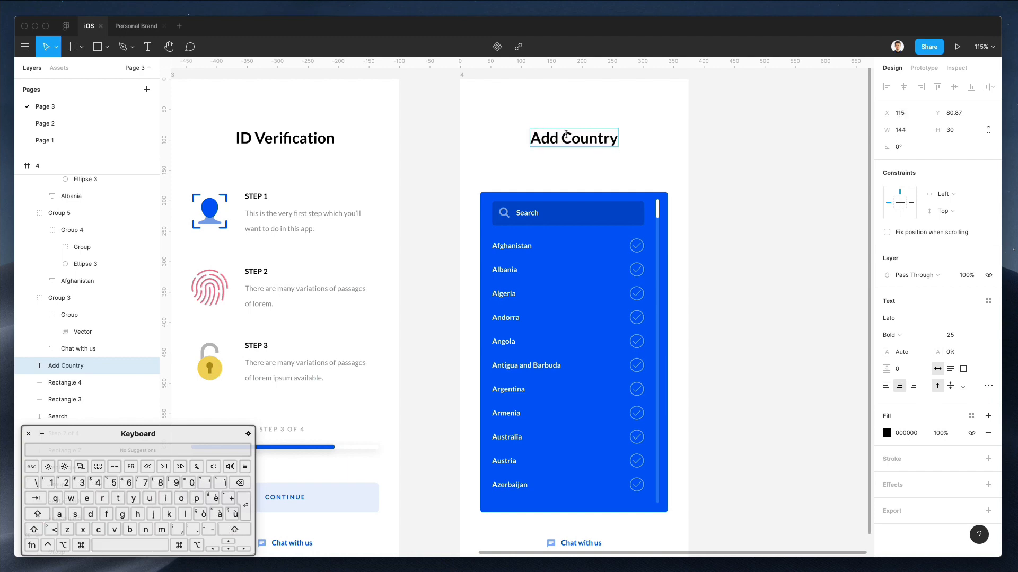
Deselect the heading and review the Add Country screen alongside the other three mobile screens
key("Escape")
scroll(795, 235, "down", 5)
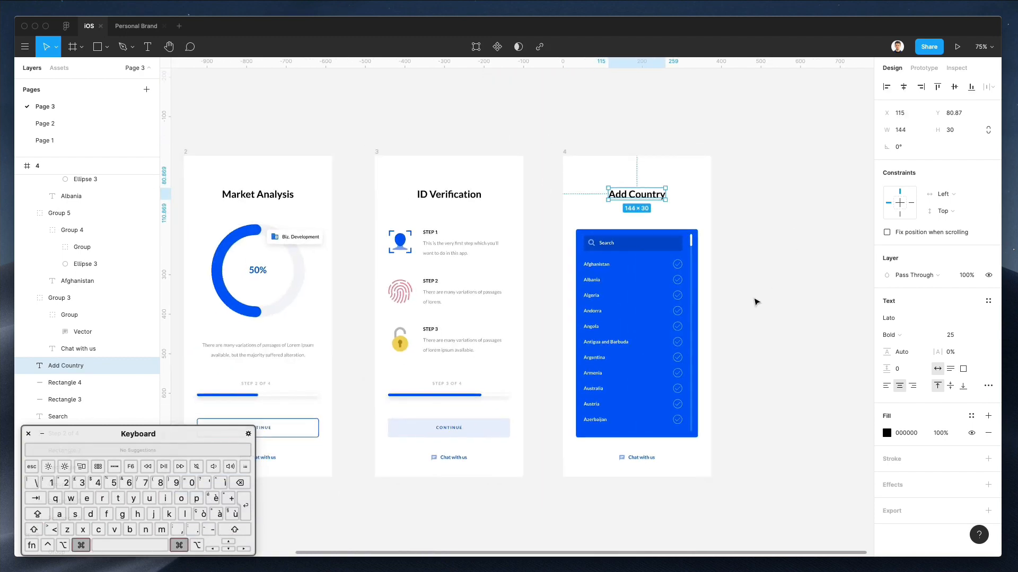
left_click(756, 302)
scroll(757, 302, "left", 1)
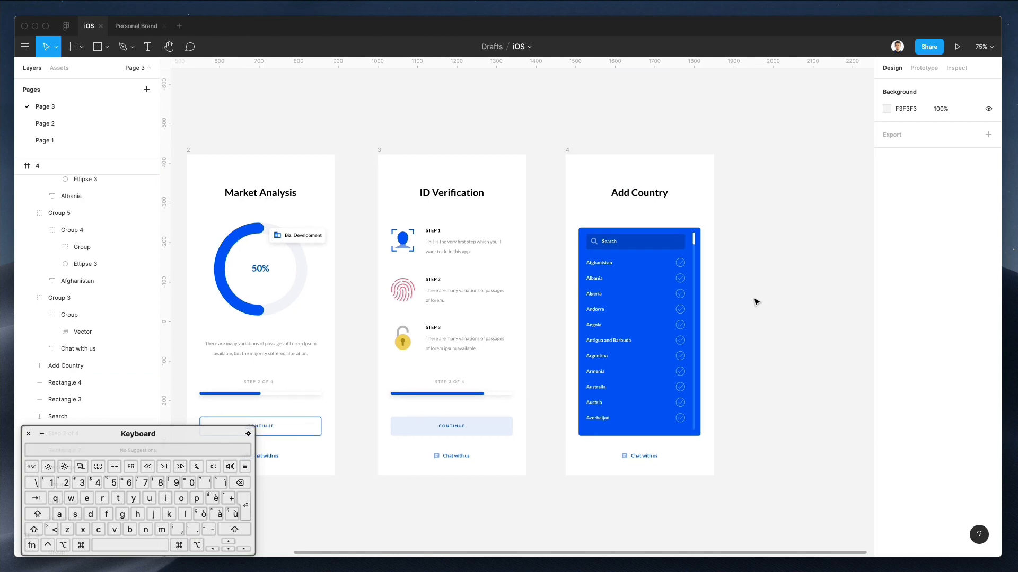
scroll(756, 302, "down", 1)
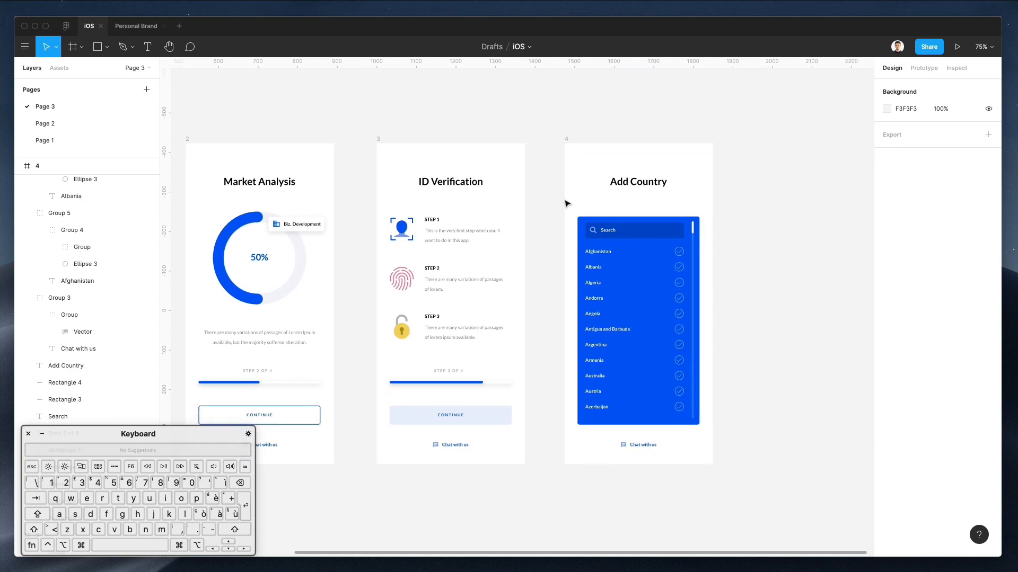
scroll(564, 205, "left", 1)
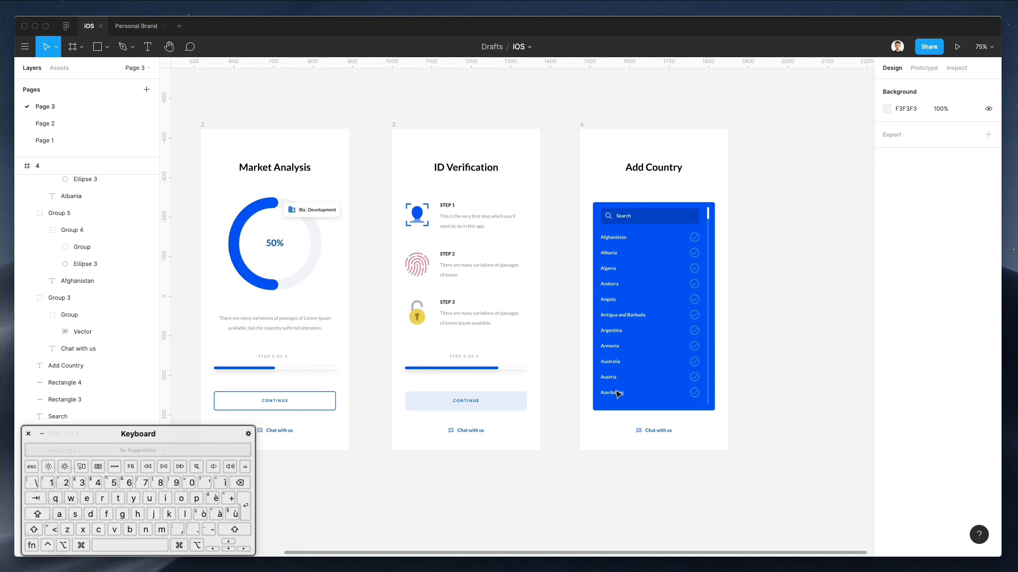
scroll(622, 406, "down", 1)
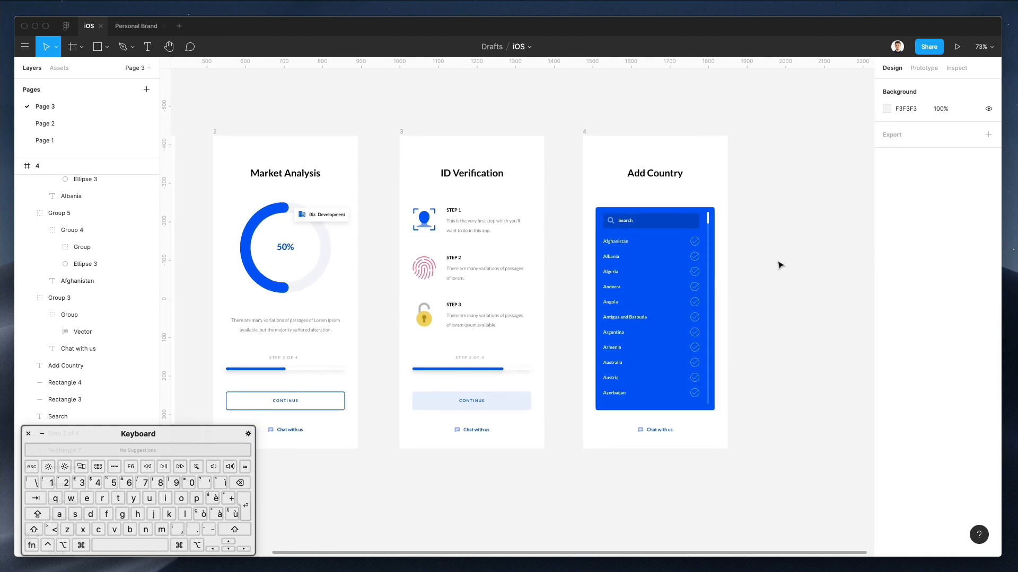
scroll(769, 274, "down", 2)
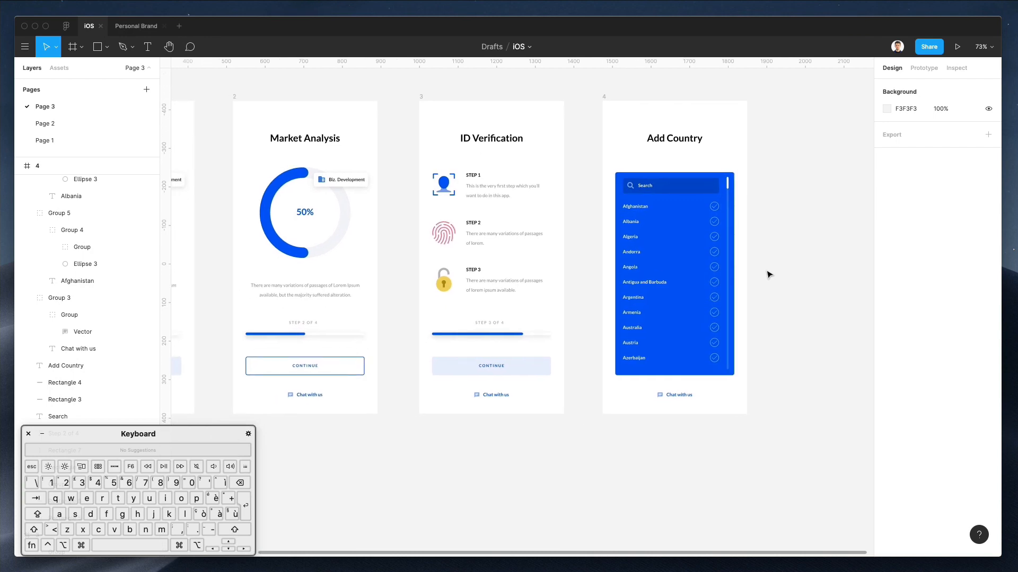
scroll(769, 274, "up", 5)
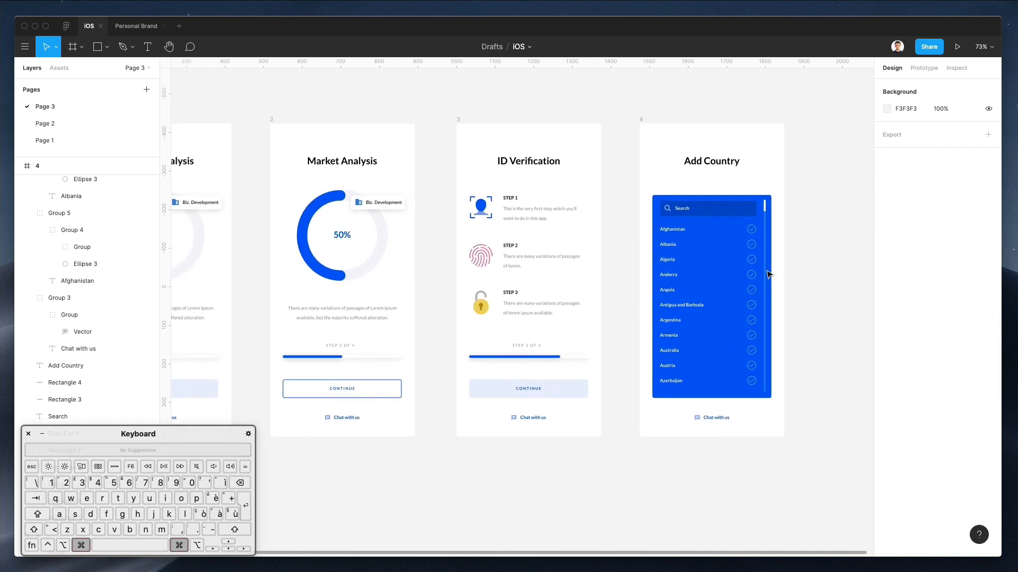
scroll(769, 274, "down", 5)
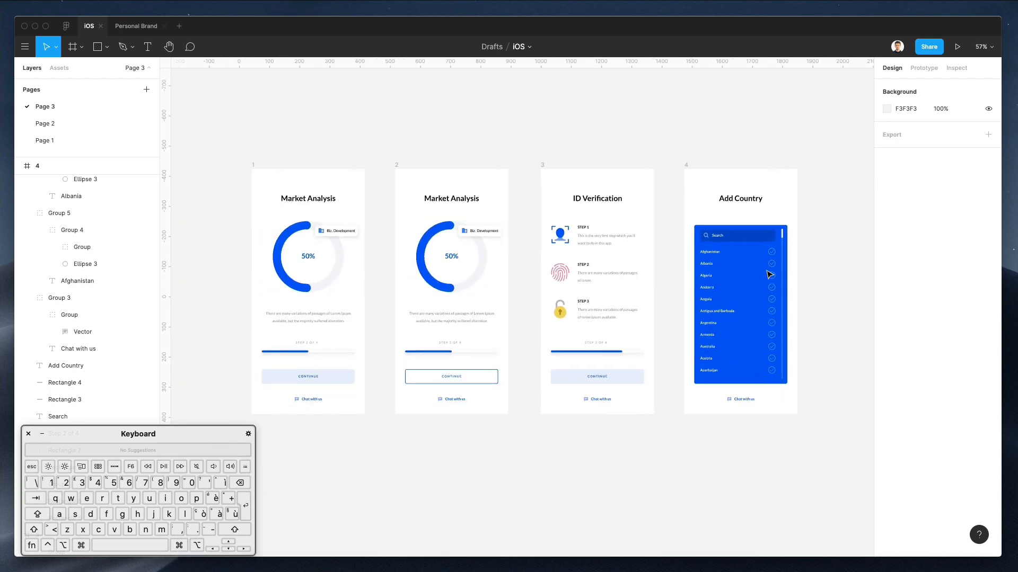
scroll(669, 262, "up", 3)
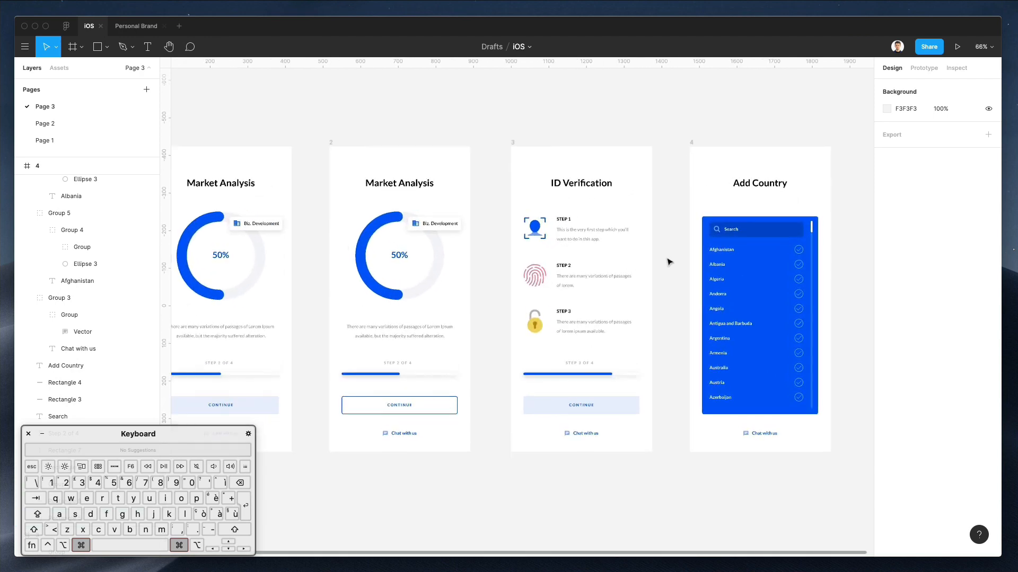
Fill the background of frame 4 with dark blue 0033B8, derived from the card's blue sampled with the eyedropper
left_click(692, 148)
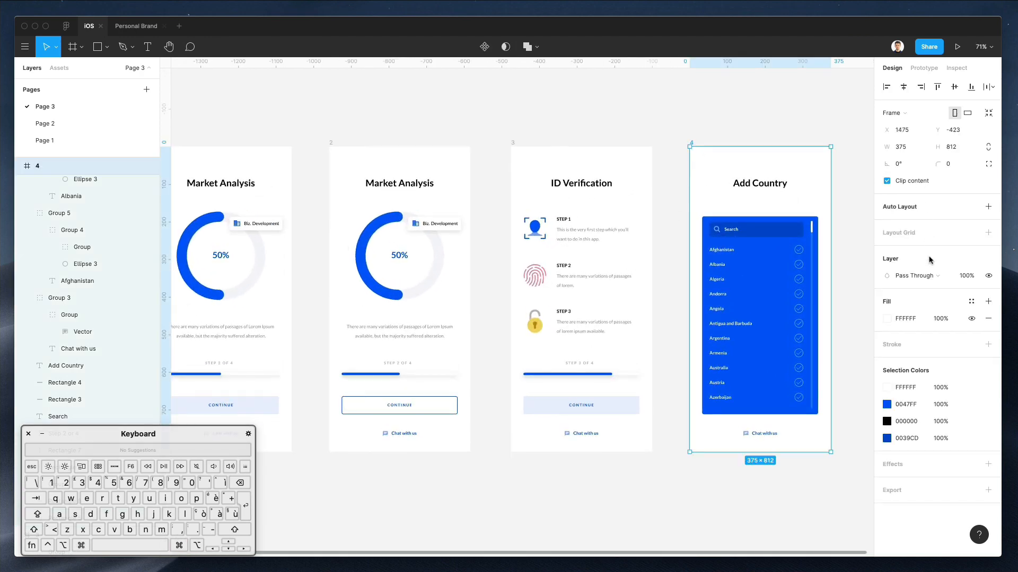
left_click(886, 318)
left_click(762, 438)
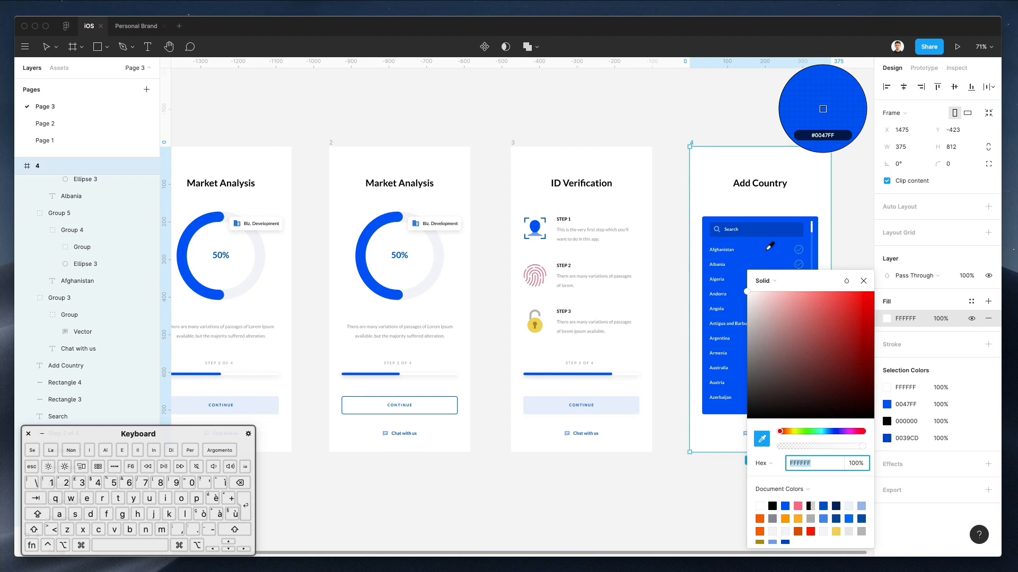
left_click(793, 223)
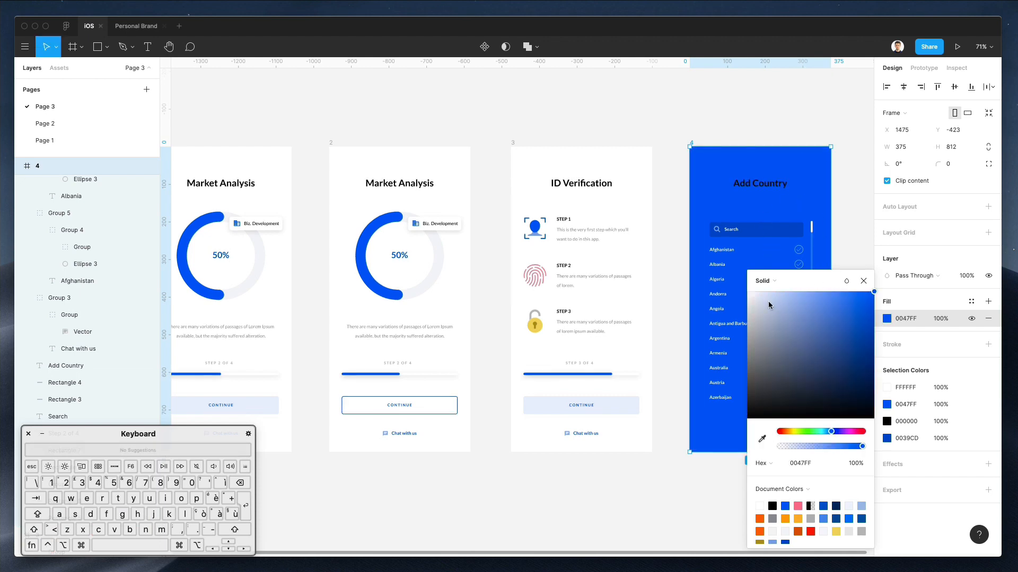
left_click_drag(769, 306, 811, 277)
left_click_drag(779, 312, 919, 327)
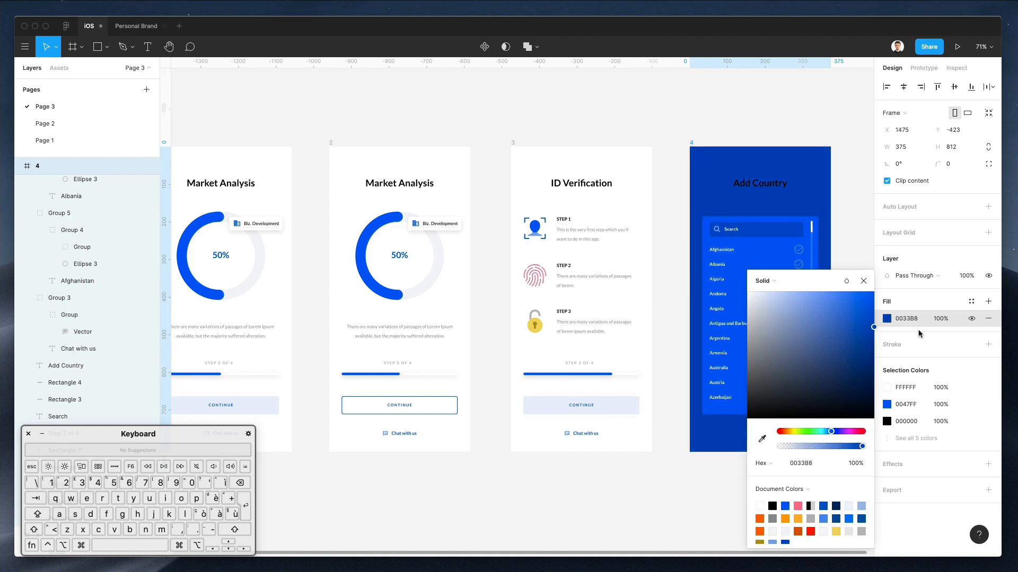
left_click(784, 159)
Recolor the "Add Country" heading and the "Chat with us" link group on screen 4 to white (FFFFFF)
left_click(761, 187)
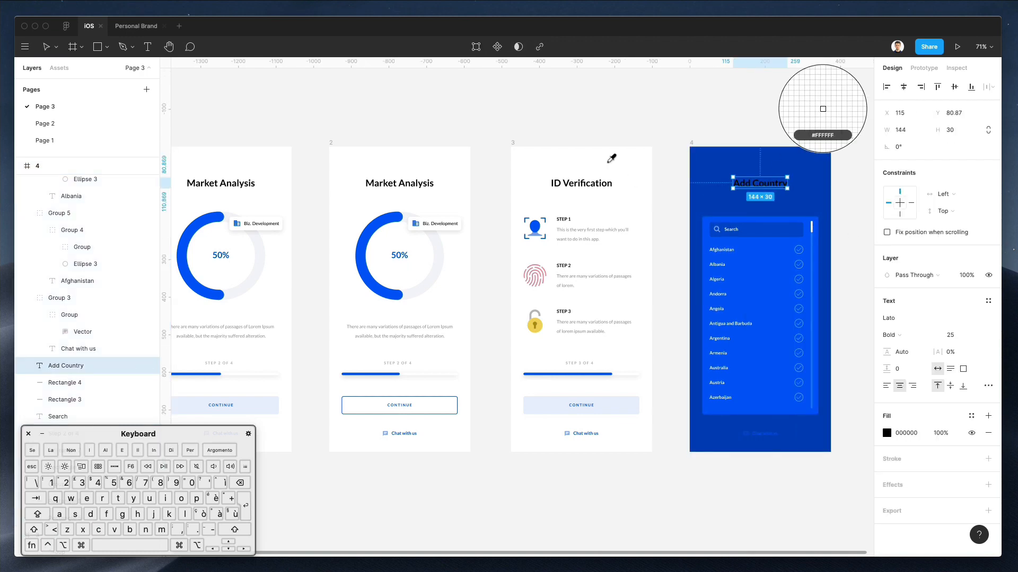
left_click(723, 104)
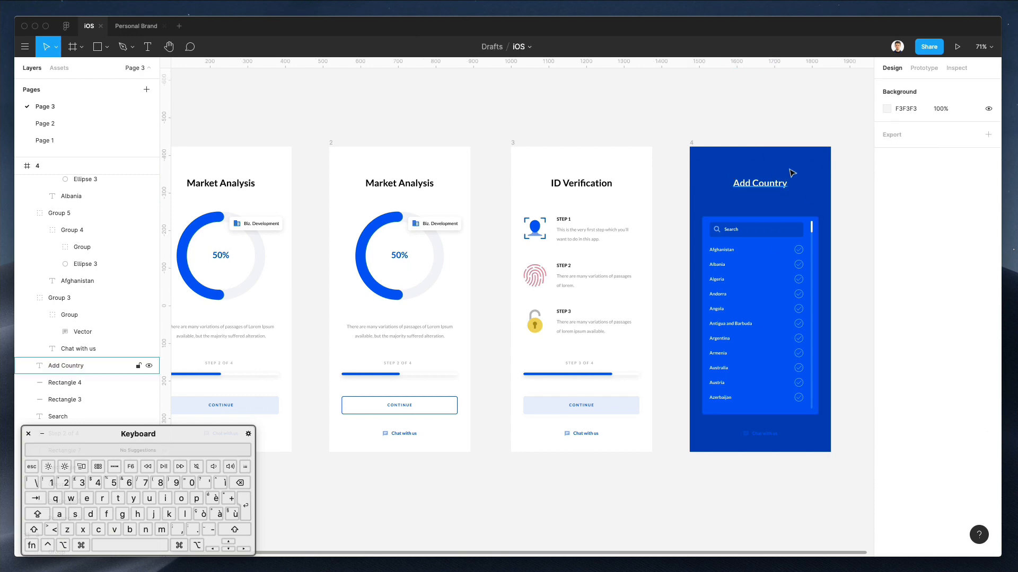
left_click(758, 433)
key("ctrl+c")
left_click(643, 363)
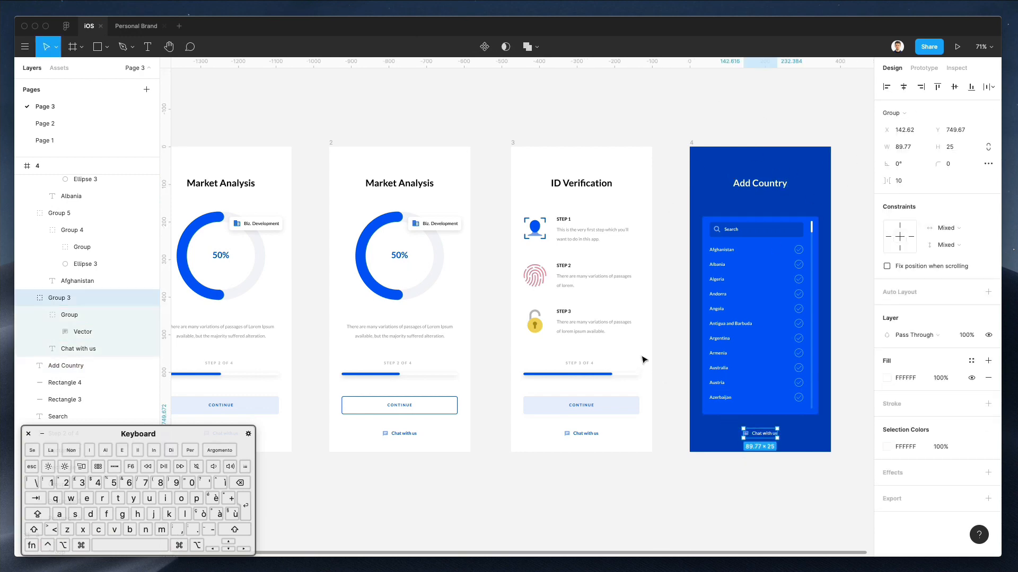
left_click(758, 495)
scroll(758, 491, "left", 2)
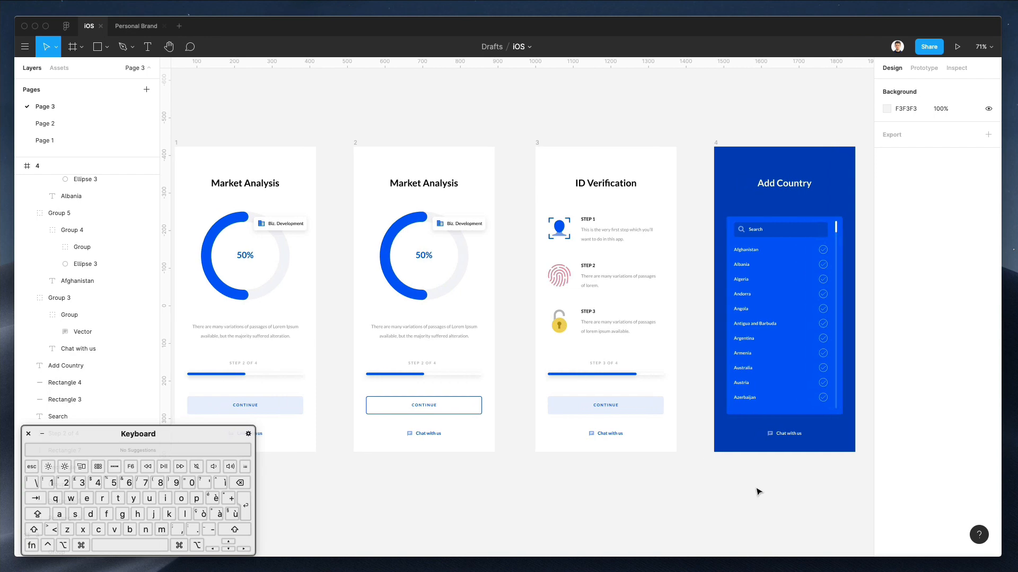
scroll(757, 492, "left", 2)
scroll(758, 492, "down", 1)
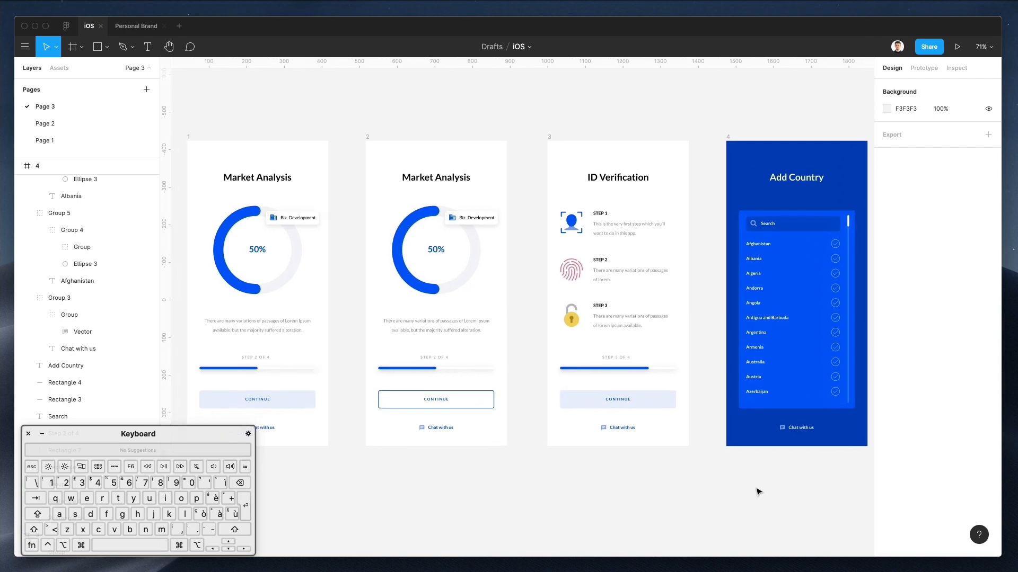